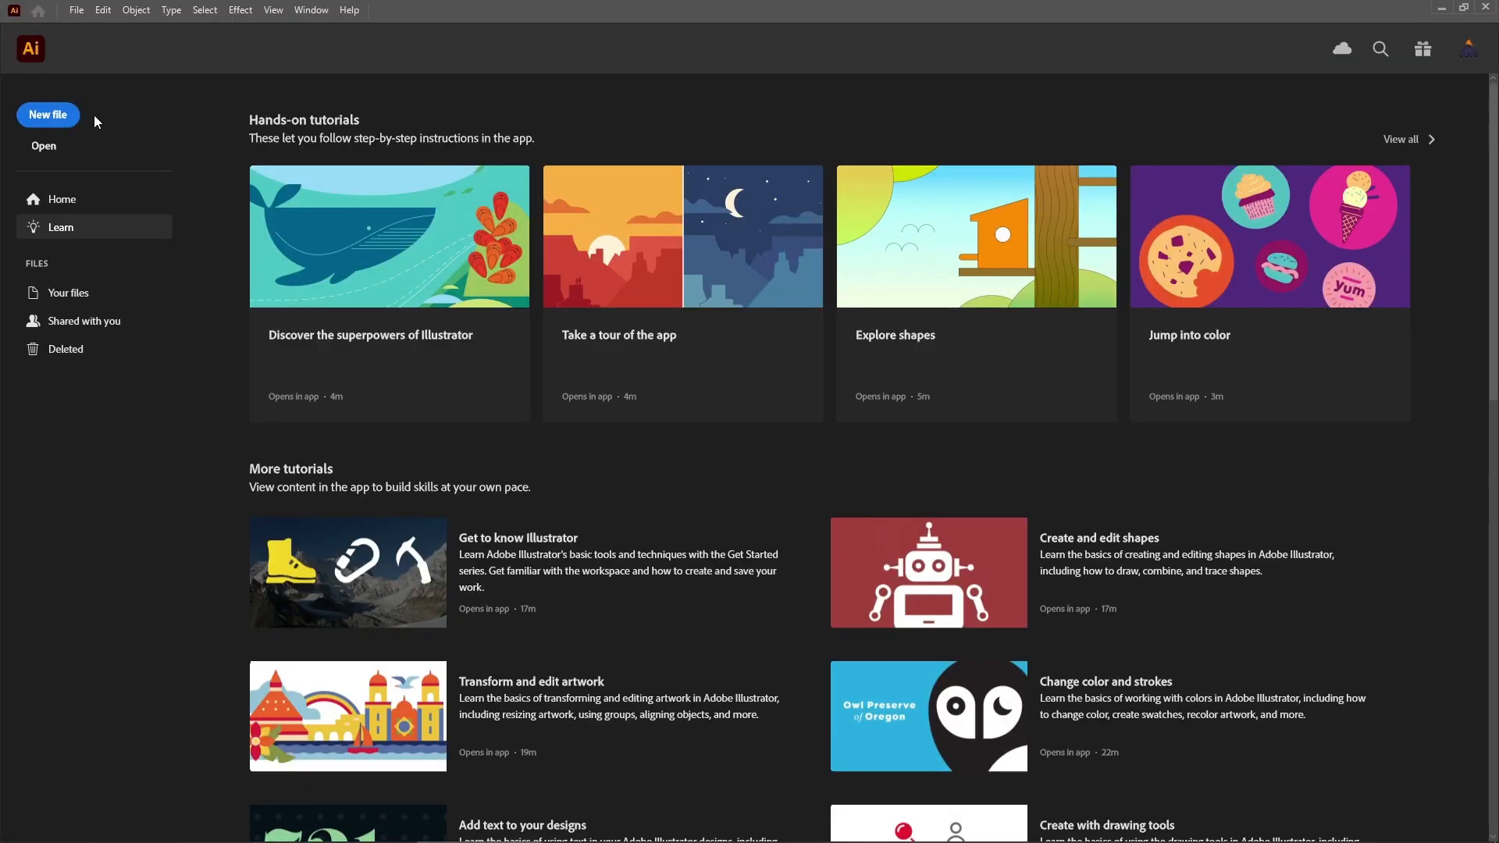
Create a new 850 x 890 px document in RGB Color with Screen (72 ppi) raster effects.
{"action": "left_click", "coordinate": [58, 115]}
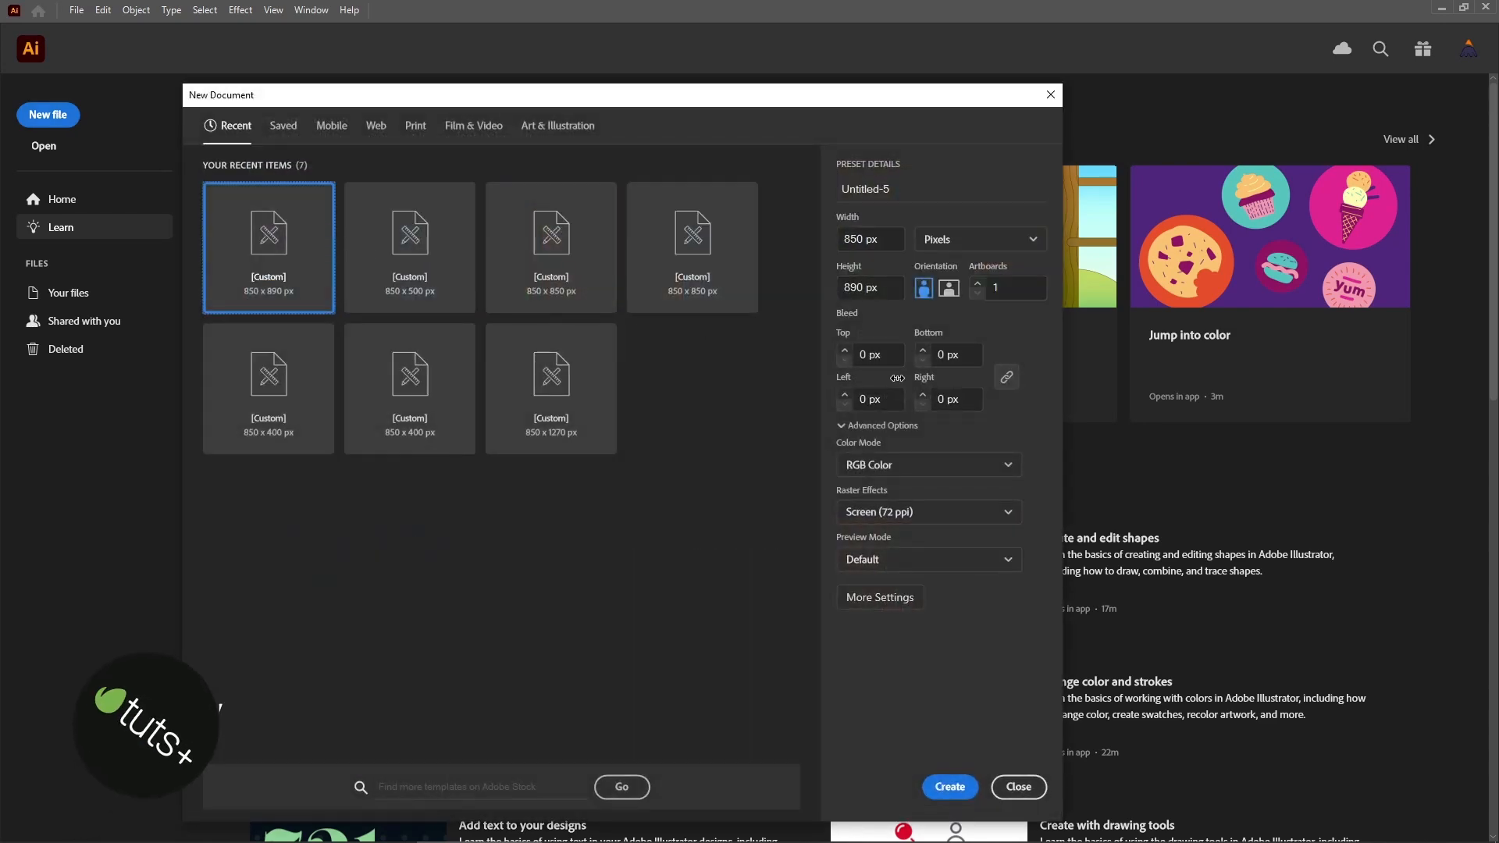
{"action": "left_click", "coordinate": [999, 240]}
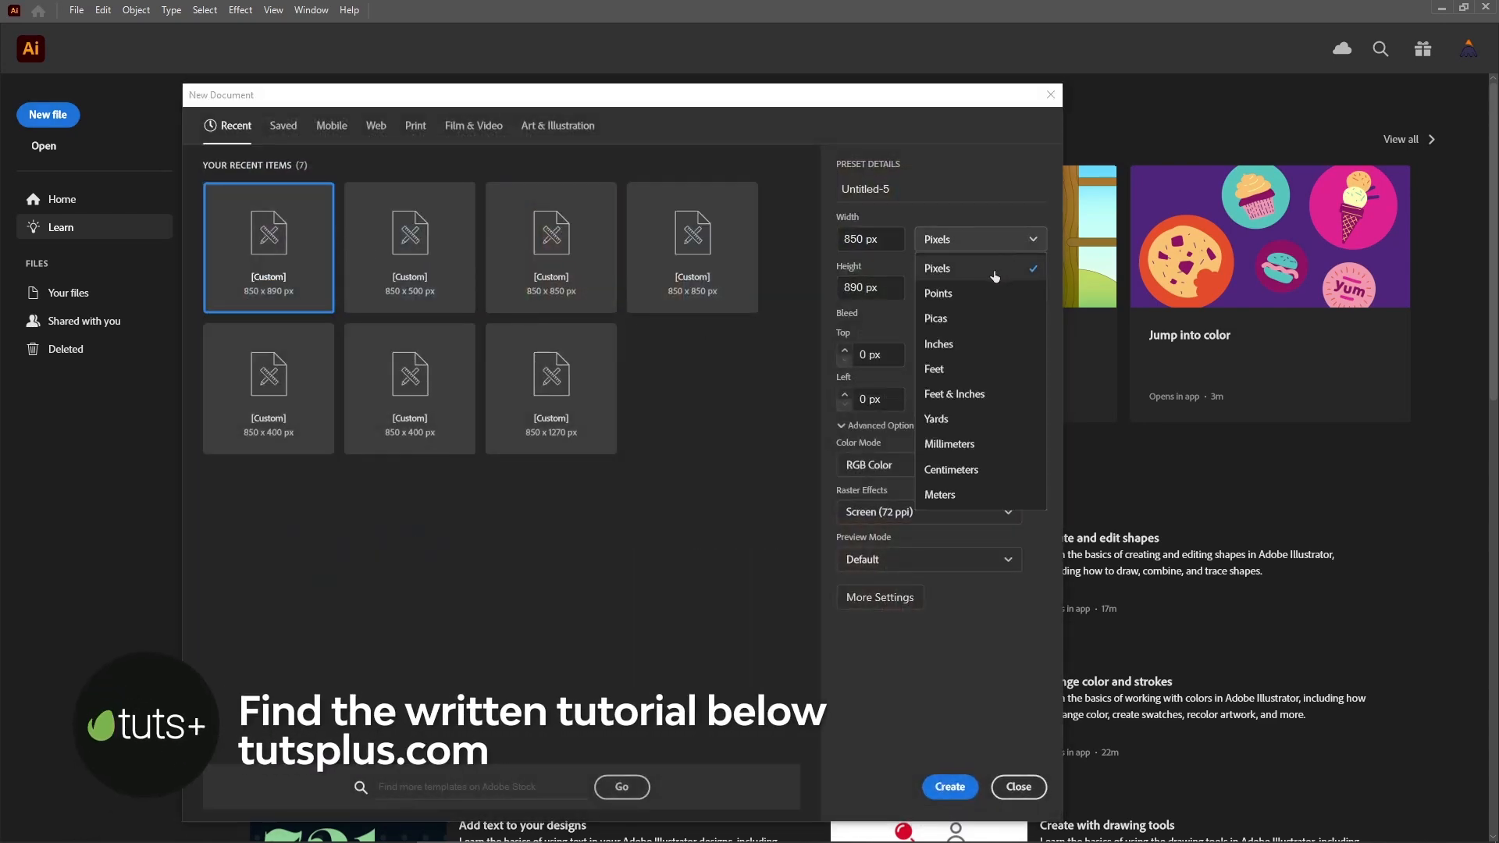
{"action": "left_click", "coordinate": [993, 271]}
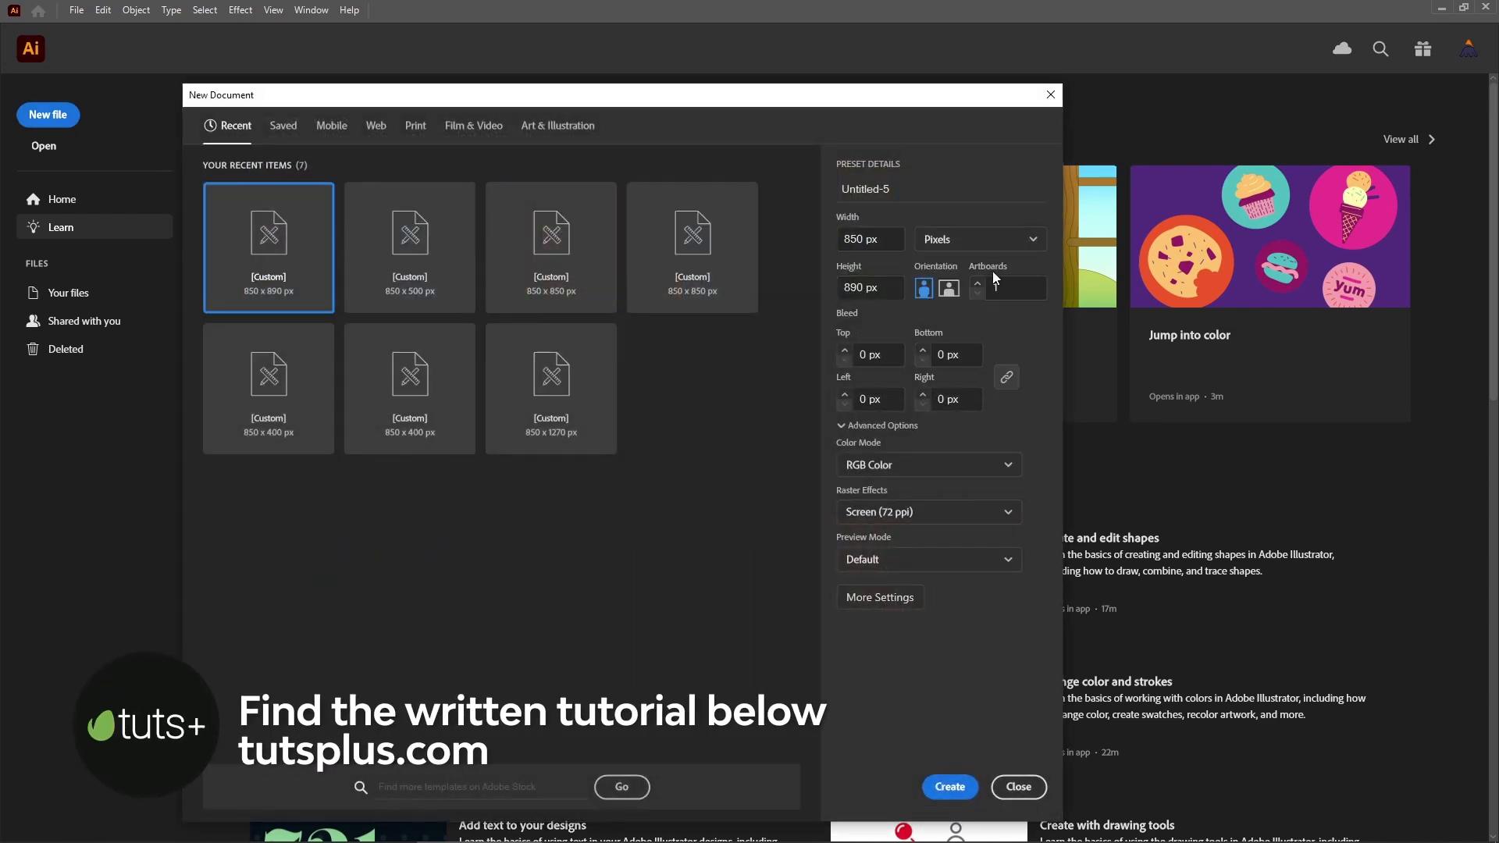
{"action": "left_click", "coordinate": [894, 238]}
{"action": "left_click", "coordinate": [894, 289]}
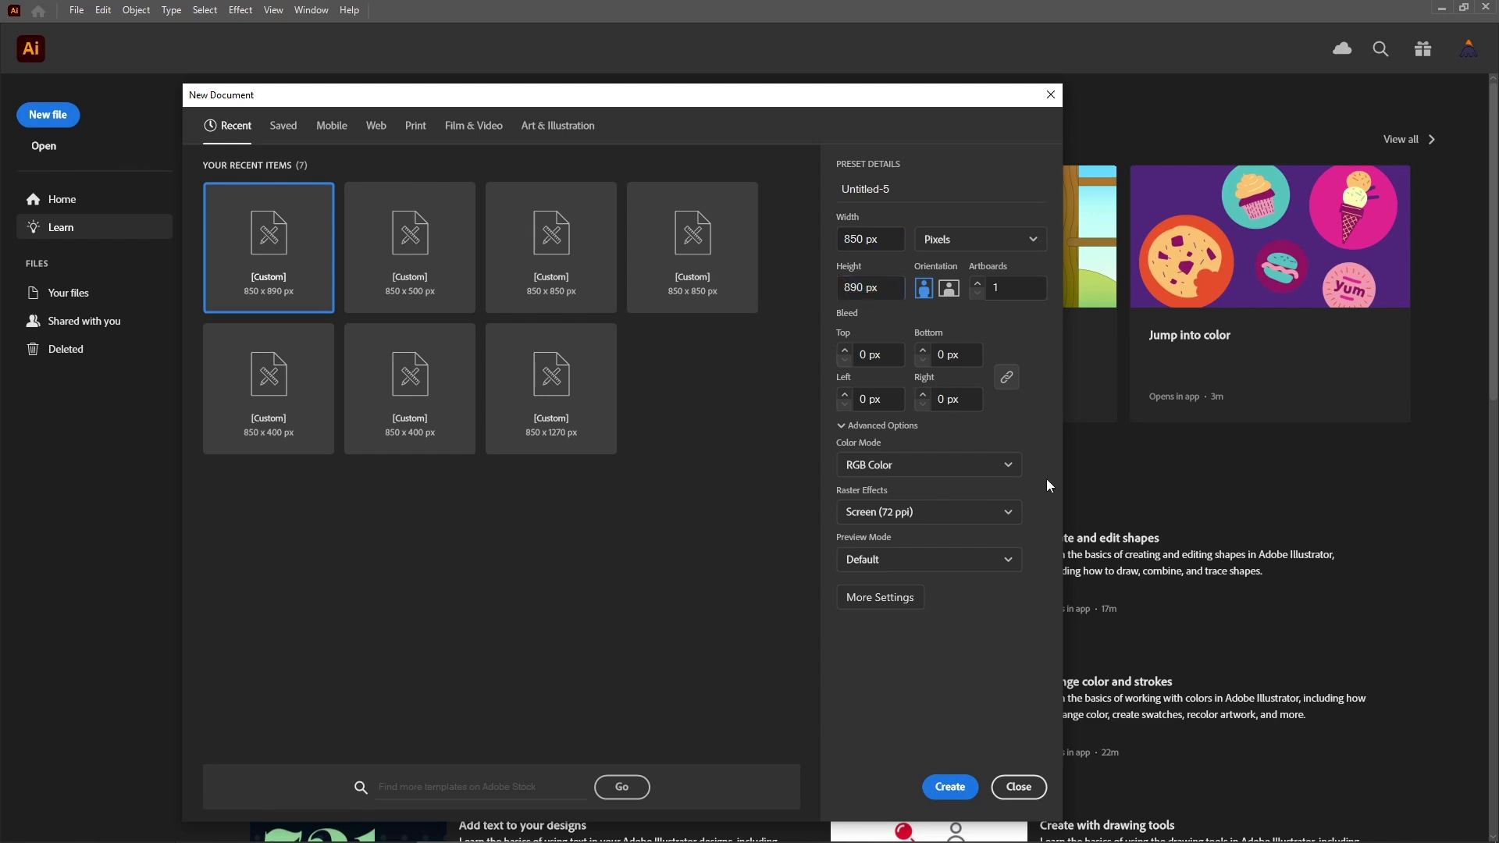
{"action": "left_click", "coordinate": [1012, 466]}
{"action": "left_click", "coordinate": [947, 496]}
{"action": "left_click", "coordinate": [1008, 514]}
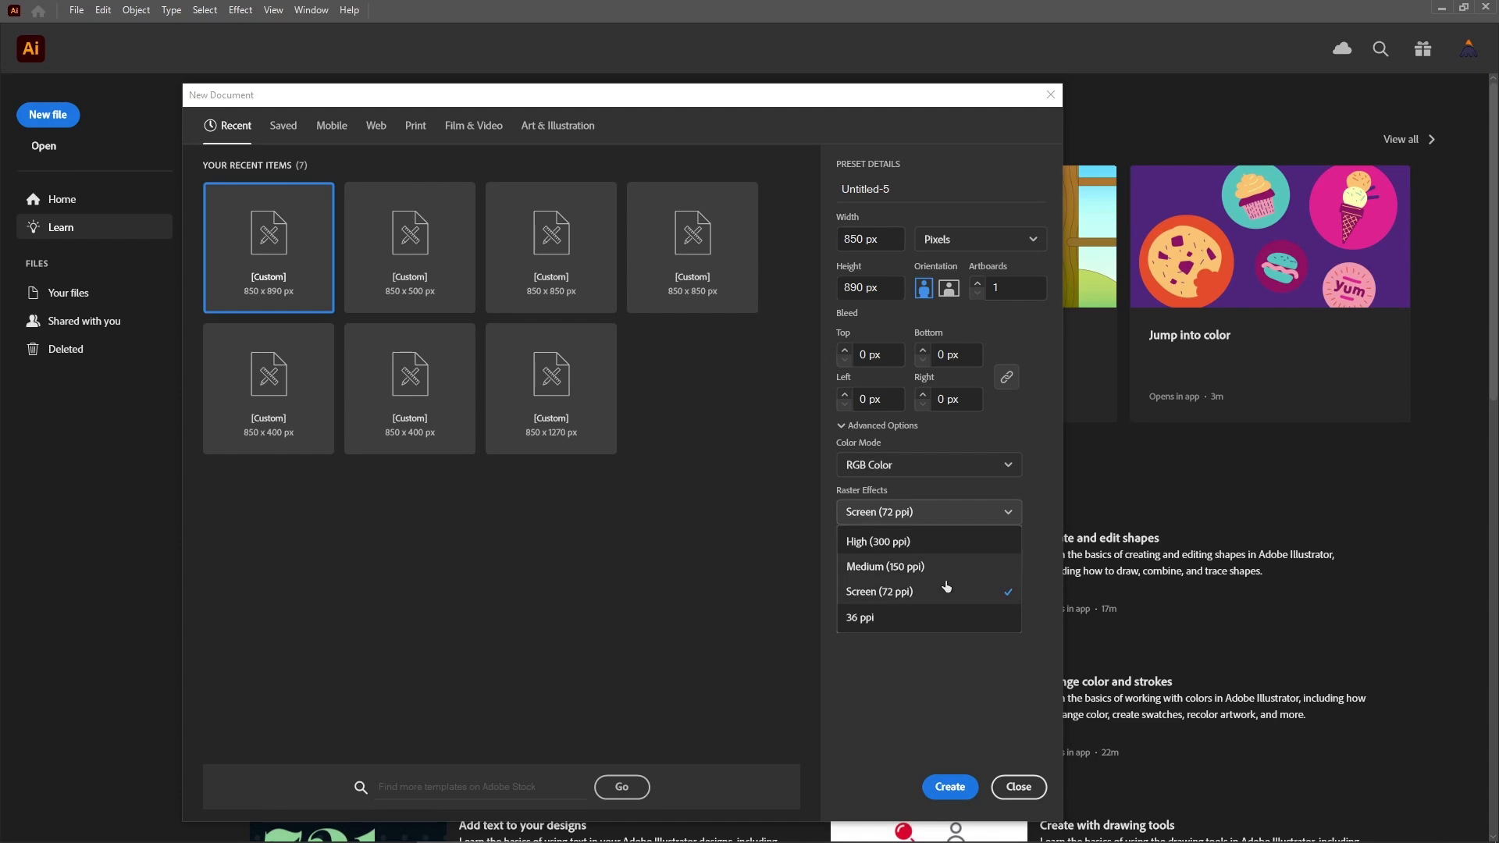
{"action": "left_click", "coordinate": [931, 592]}
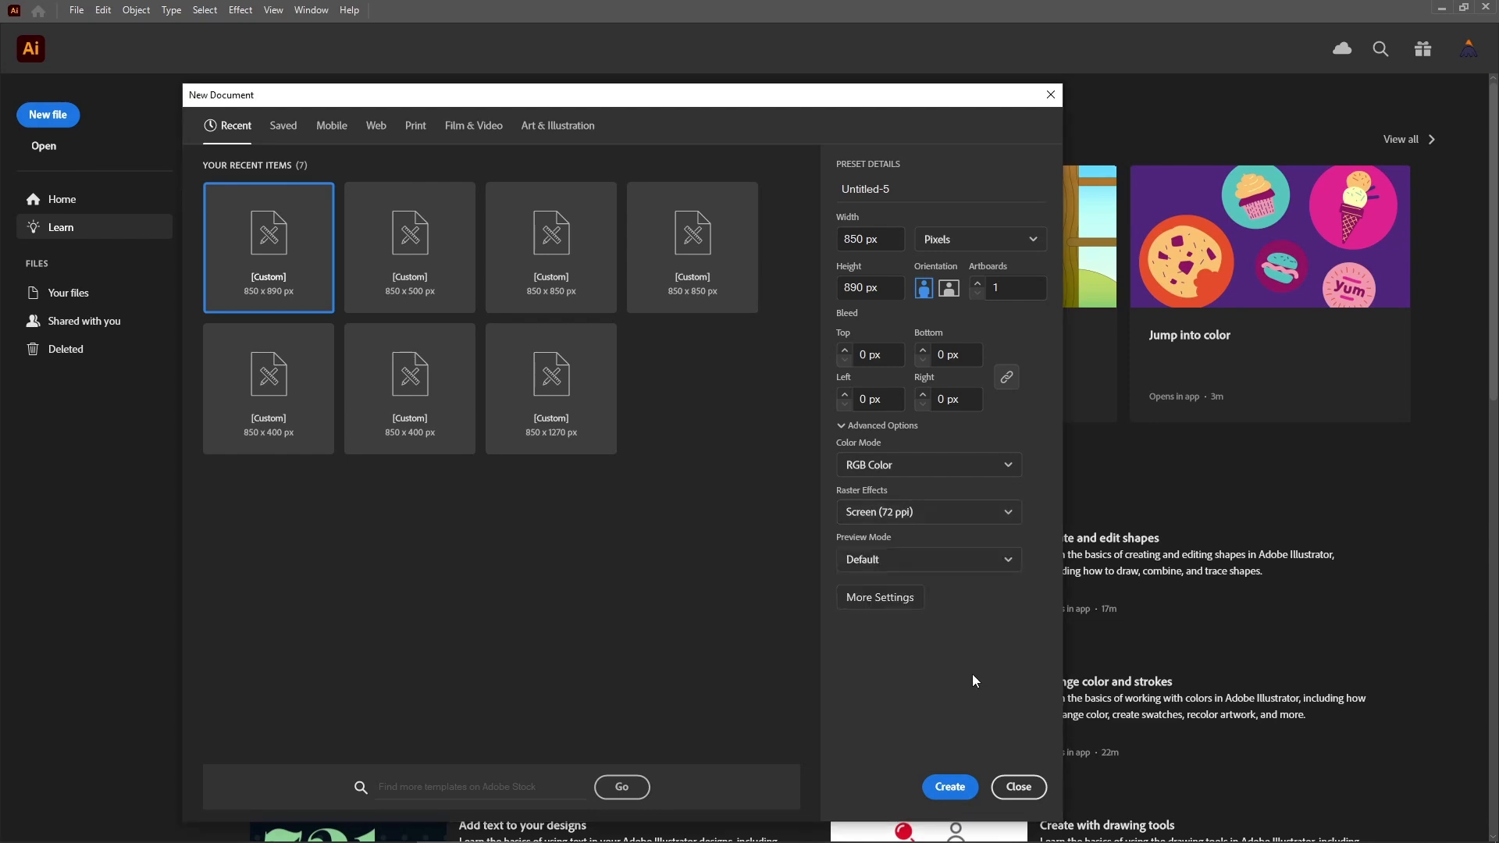
{"action": "left_click", "coordinate": [950, 783]}
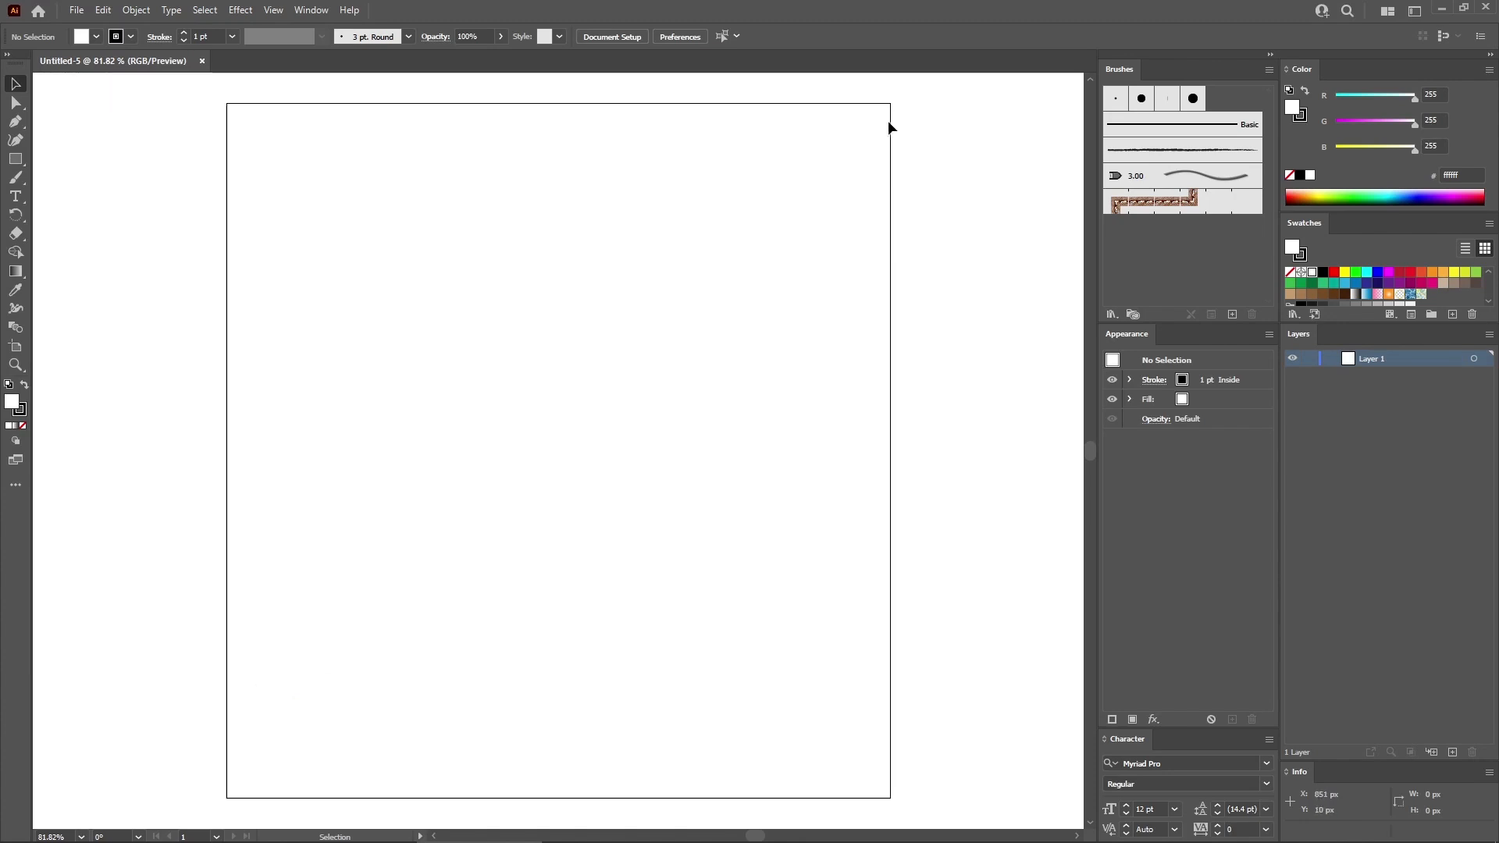
{"action": "key", "text": "ctrl+0"}
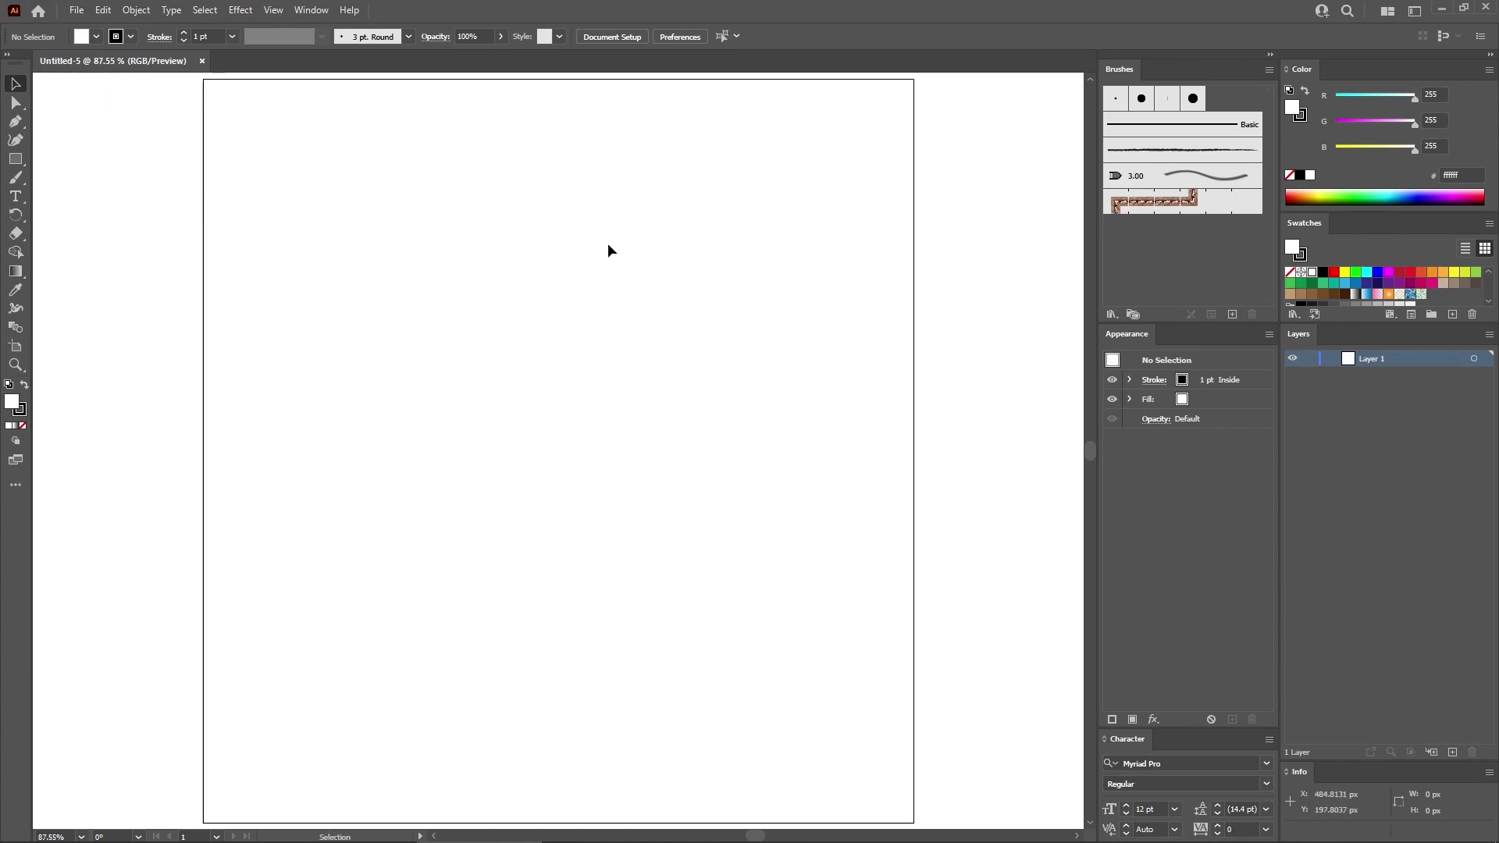
{"action": "left_click", "coordinate": [312, 11]}
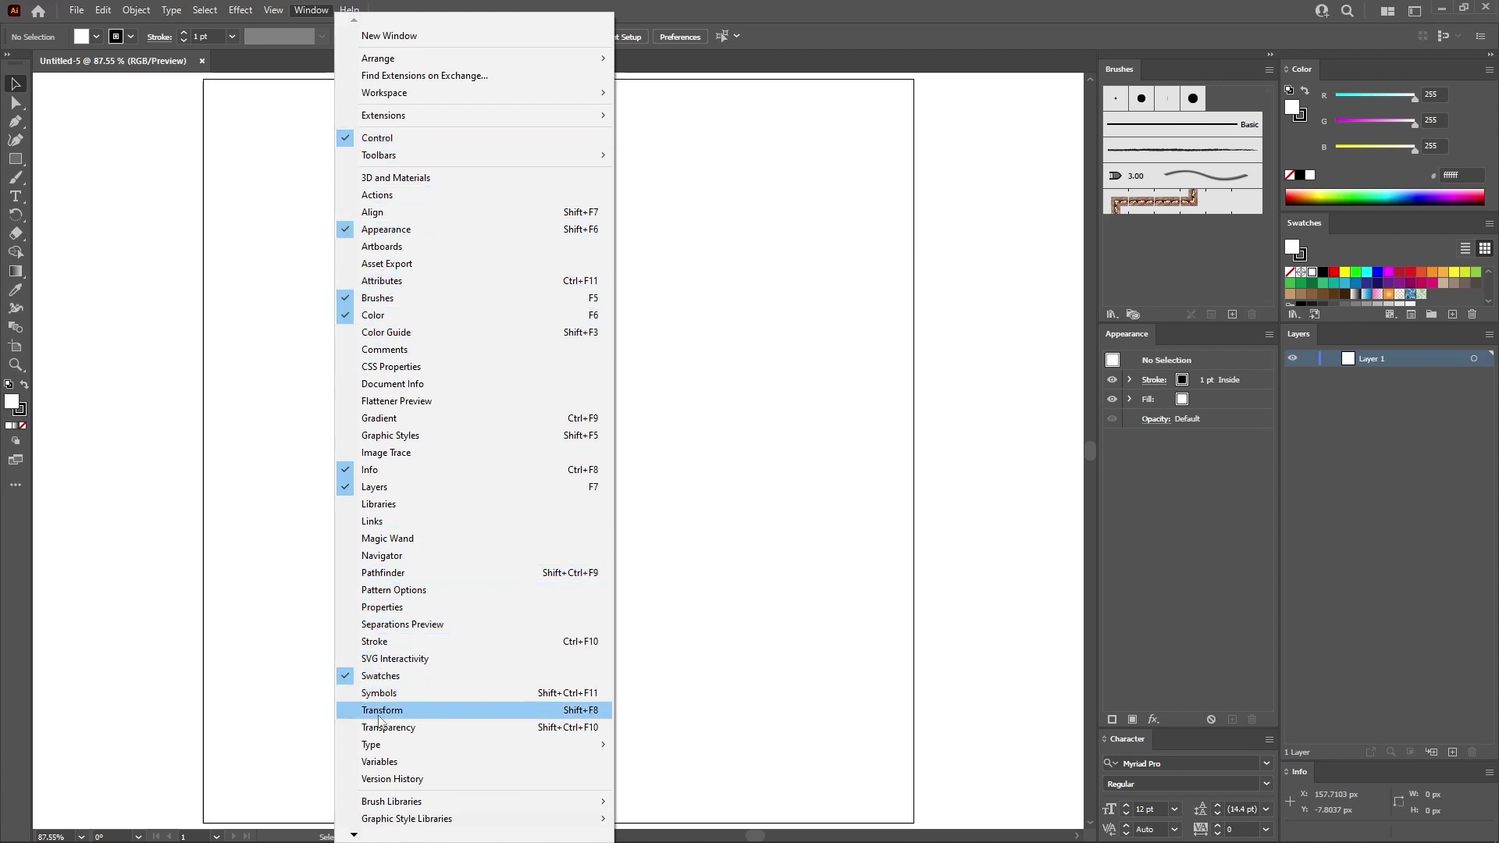
{"action": "mouse_move", "coordinate": [488, 745]}
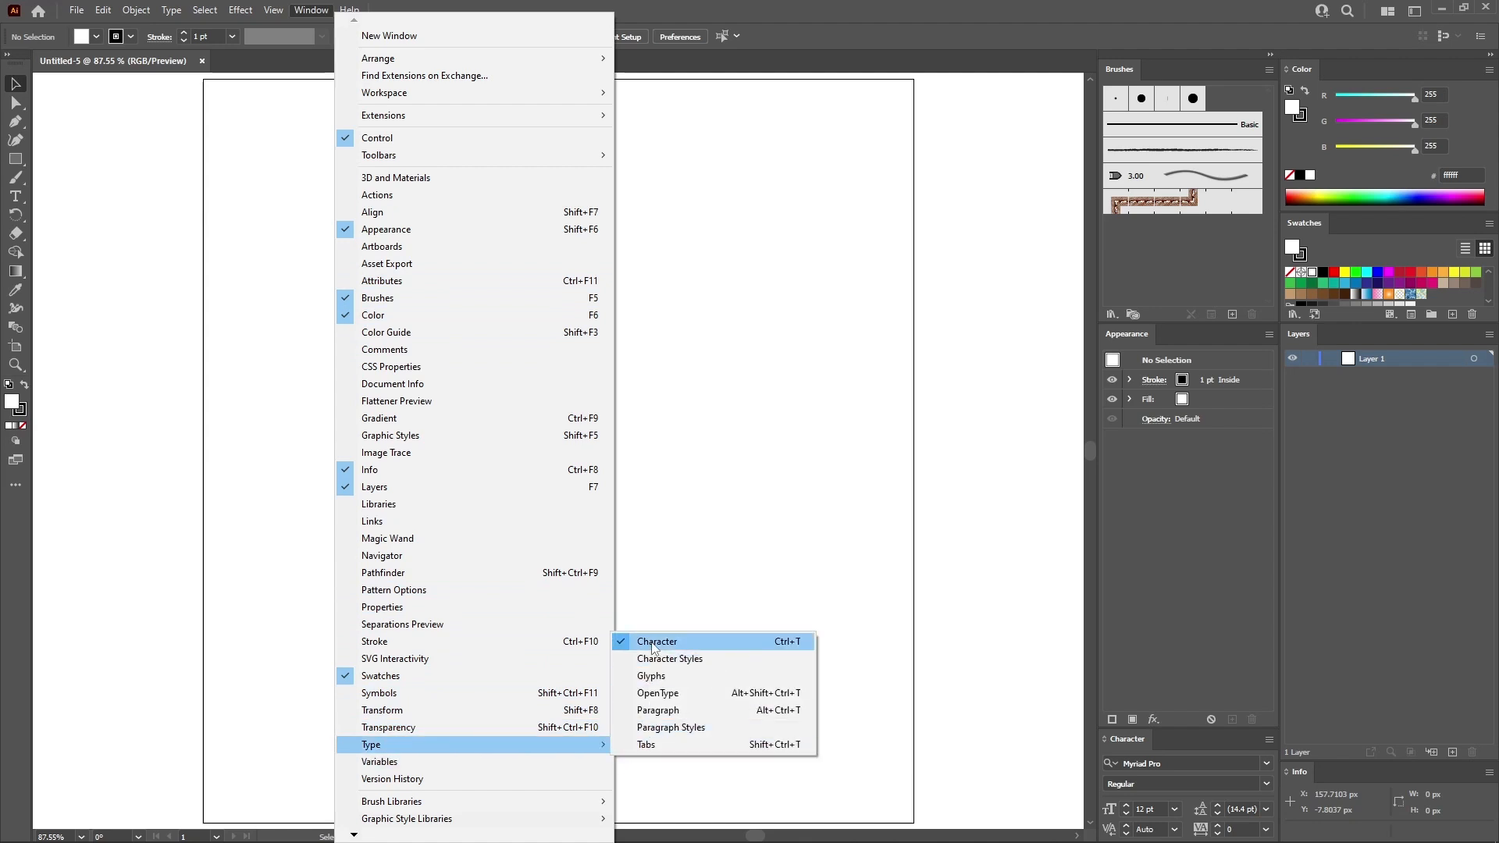
{"action": "left_click", "coordinate": [628, 607]}
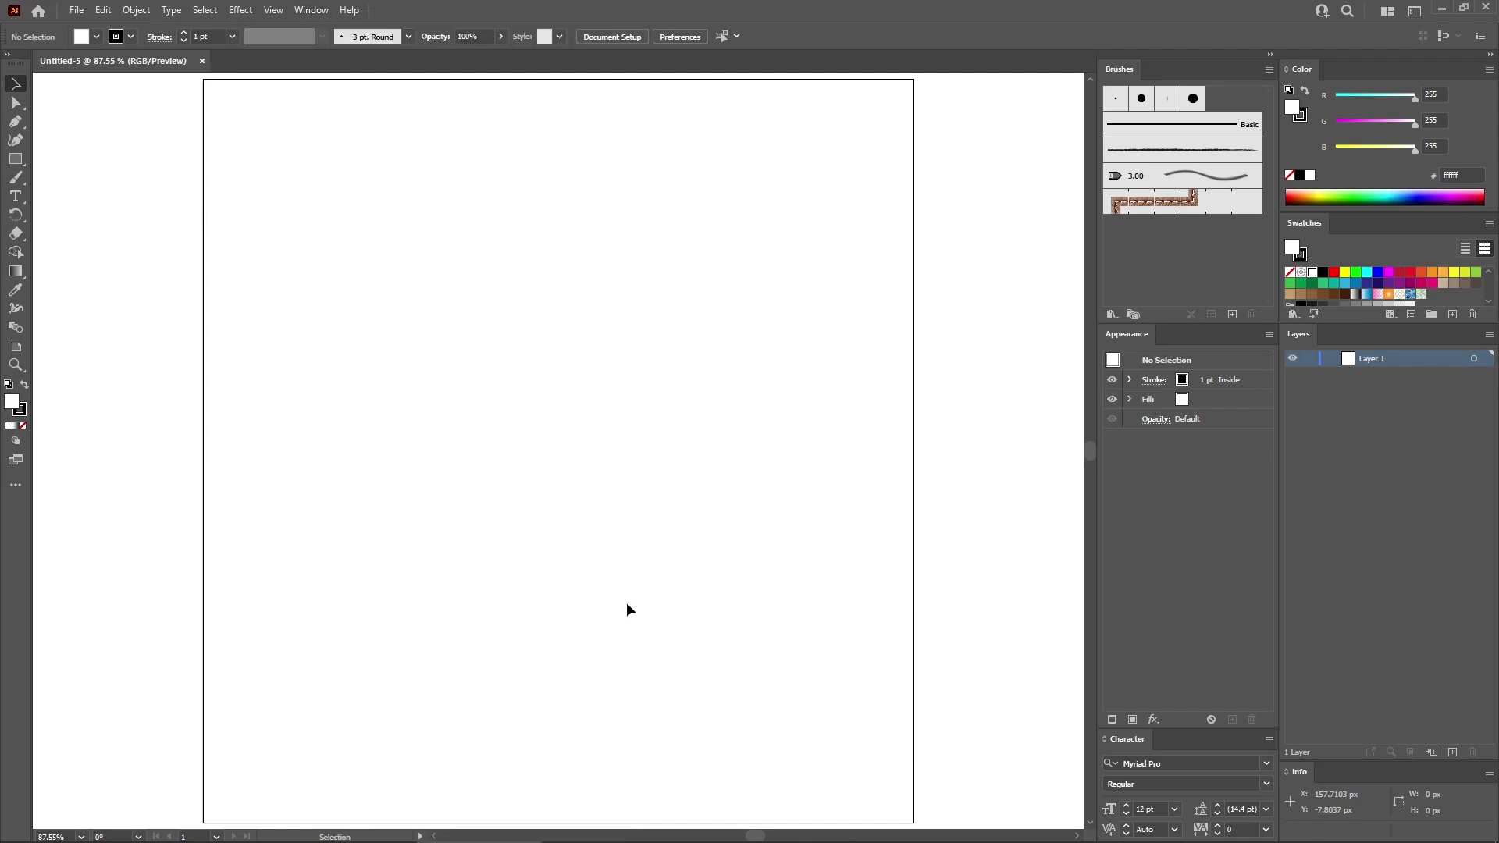
Set the Type tool's font to Street Hustle Regular at 150 pt.
{"action": "left_click", "coordinate": [18, 197]}
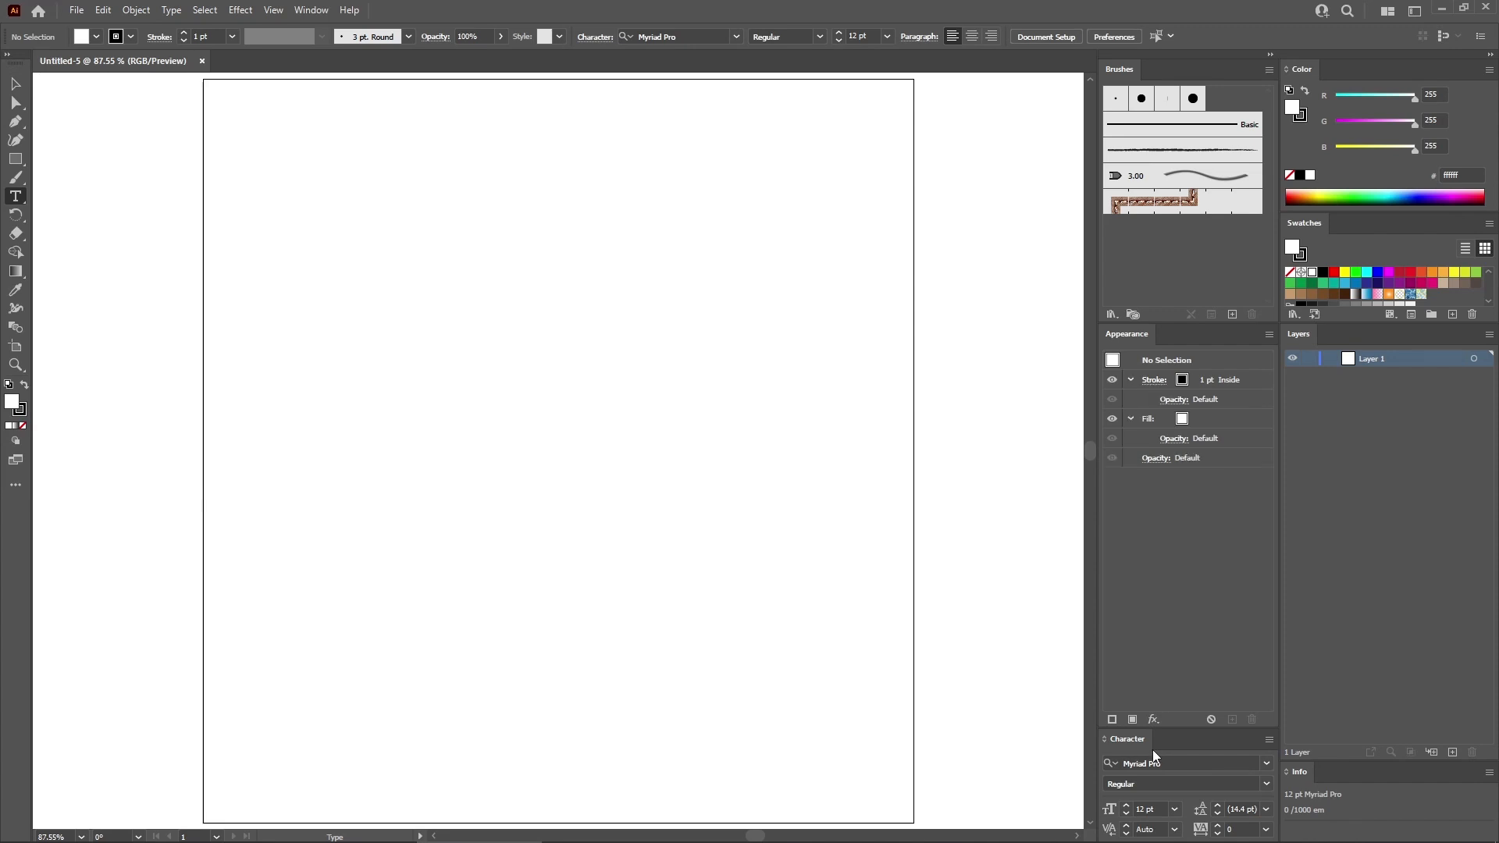
{"action": "left_click", "coordinate": [1171, 763]}
{"action": "type", "text": "stre"}
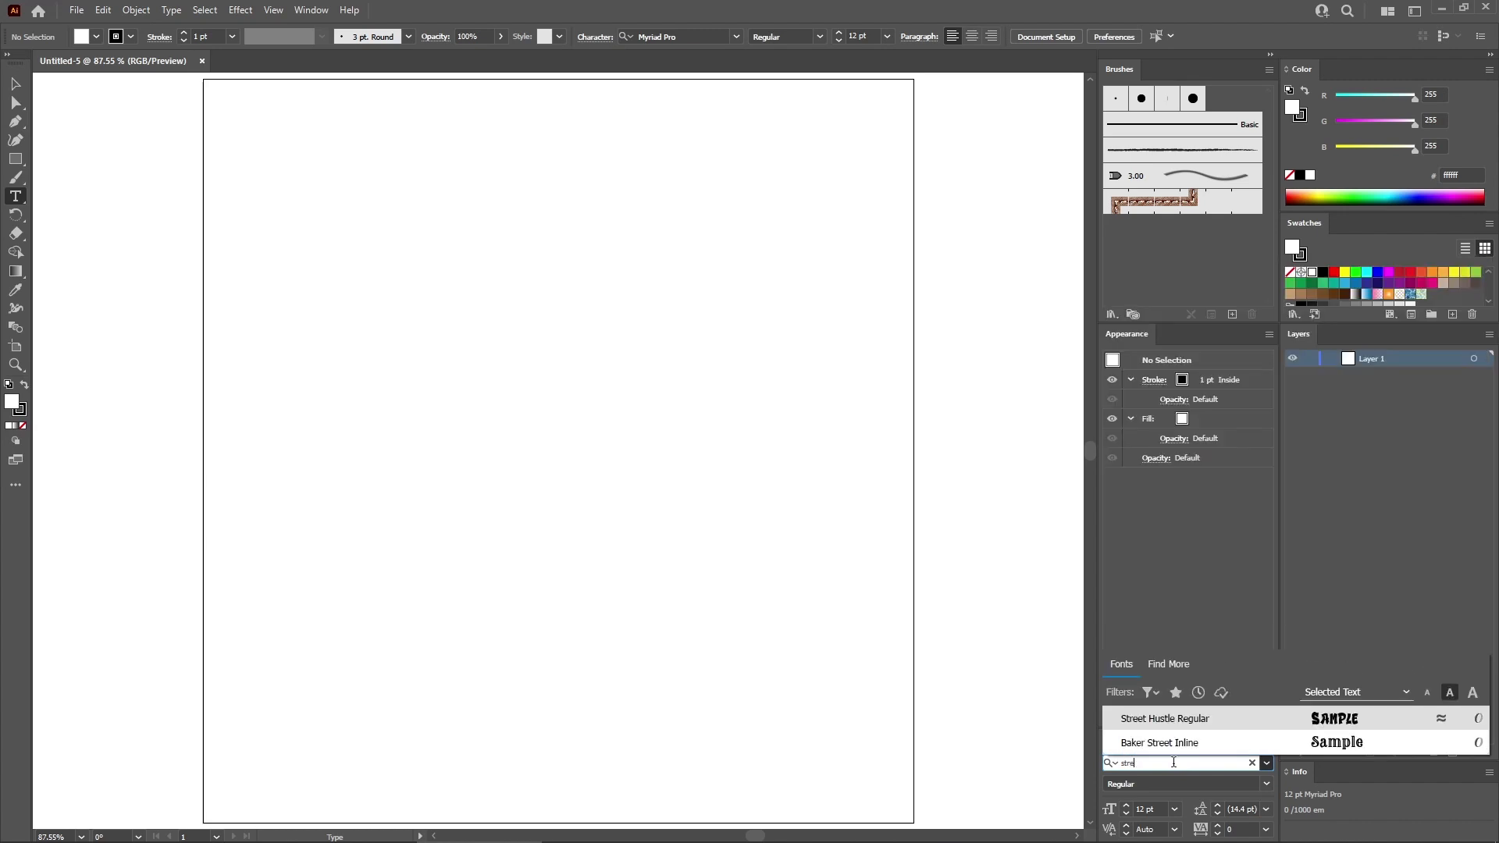
{"action": "key", "text": "Return"}
{"action": "left_click", "coordinate": [1156, 809]}
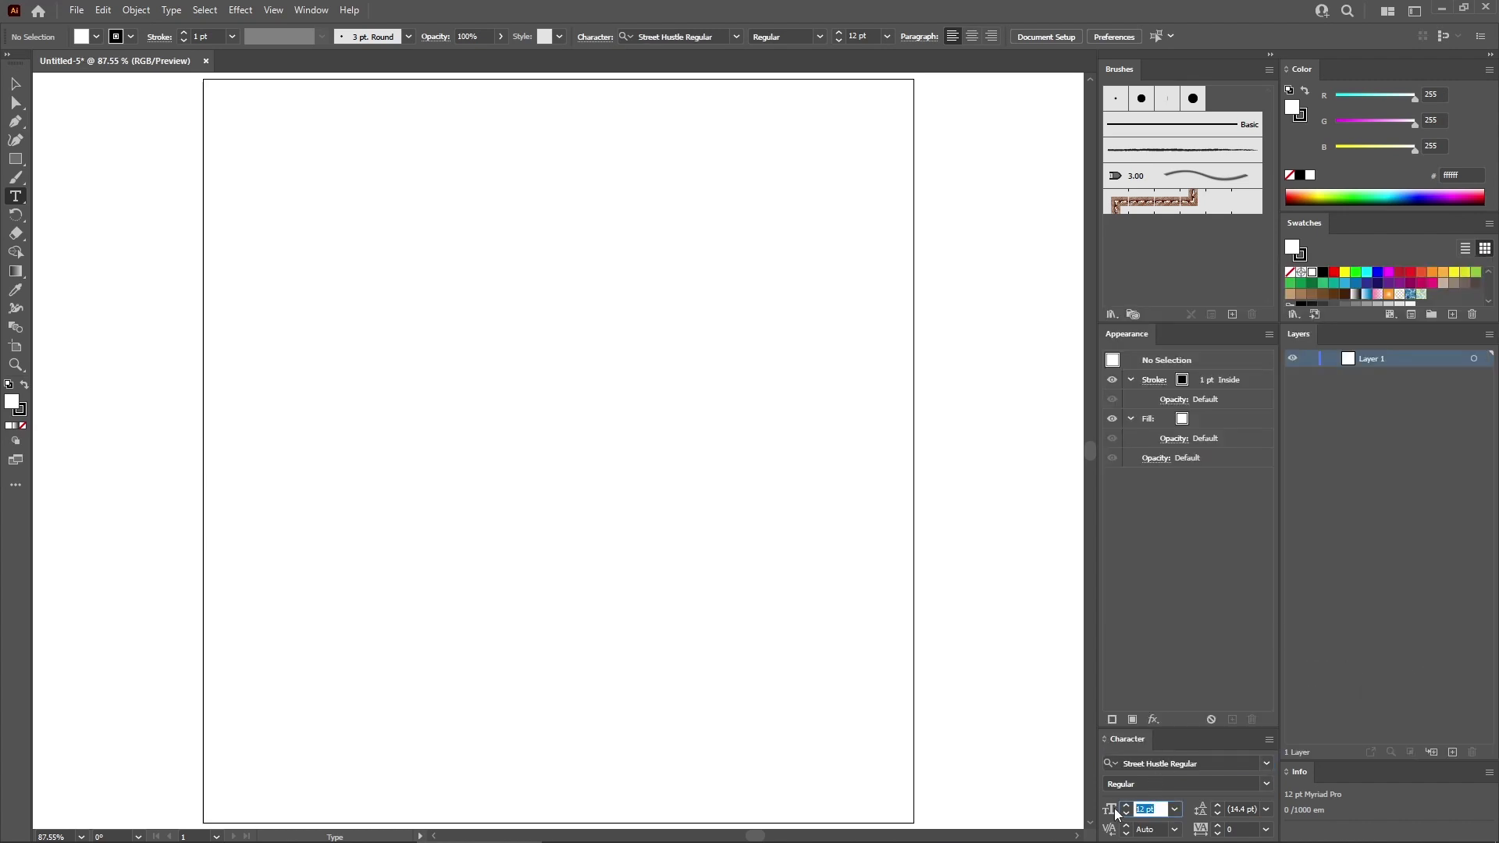
{"action": "type", "text": "150"}
{"action": "key", "text": "Return"}
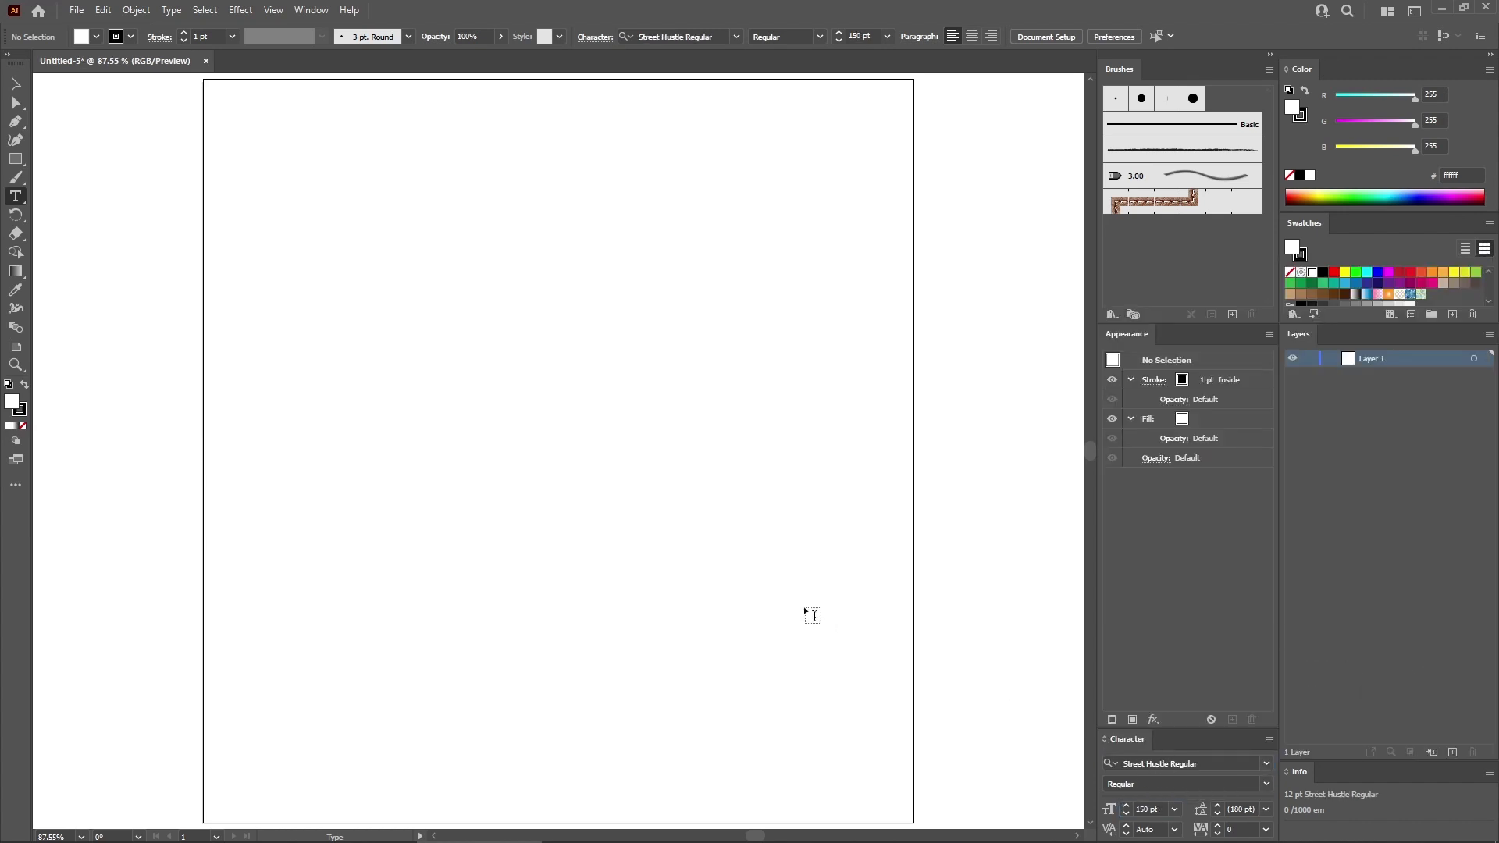
Add a text object on the artboard reading BEARS, BEETS, BATTLESTAR and GALACTICA, each word on its own line.
{"action": "left_click", "coordinate": [345, 223]}
{"action": "type", "text": "BEARS"}
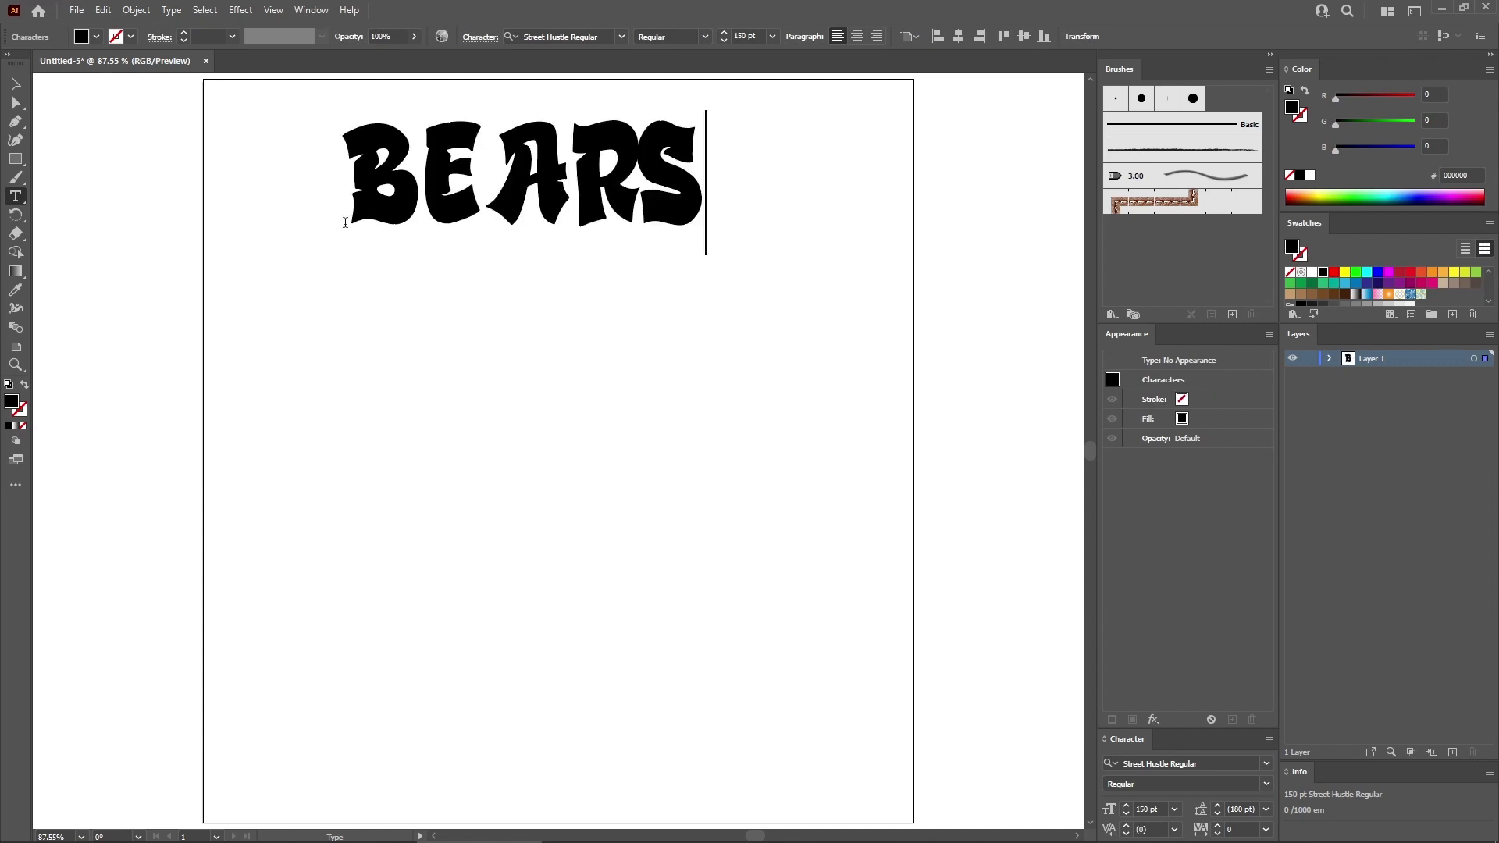
{"action": "key", "text": "Return"}
{"action": "type", "text": "BEETS"}
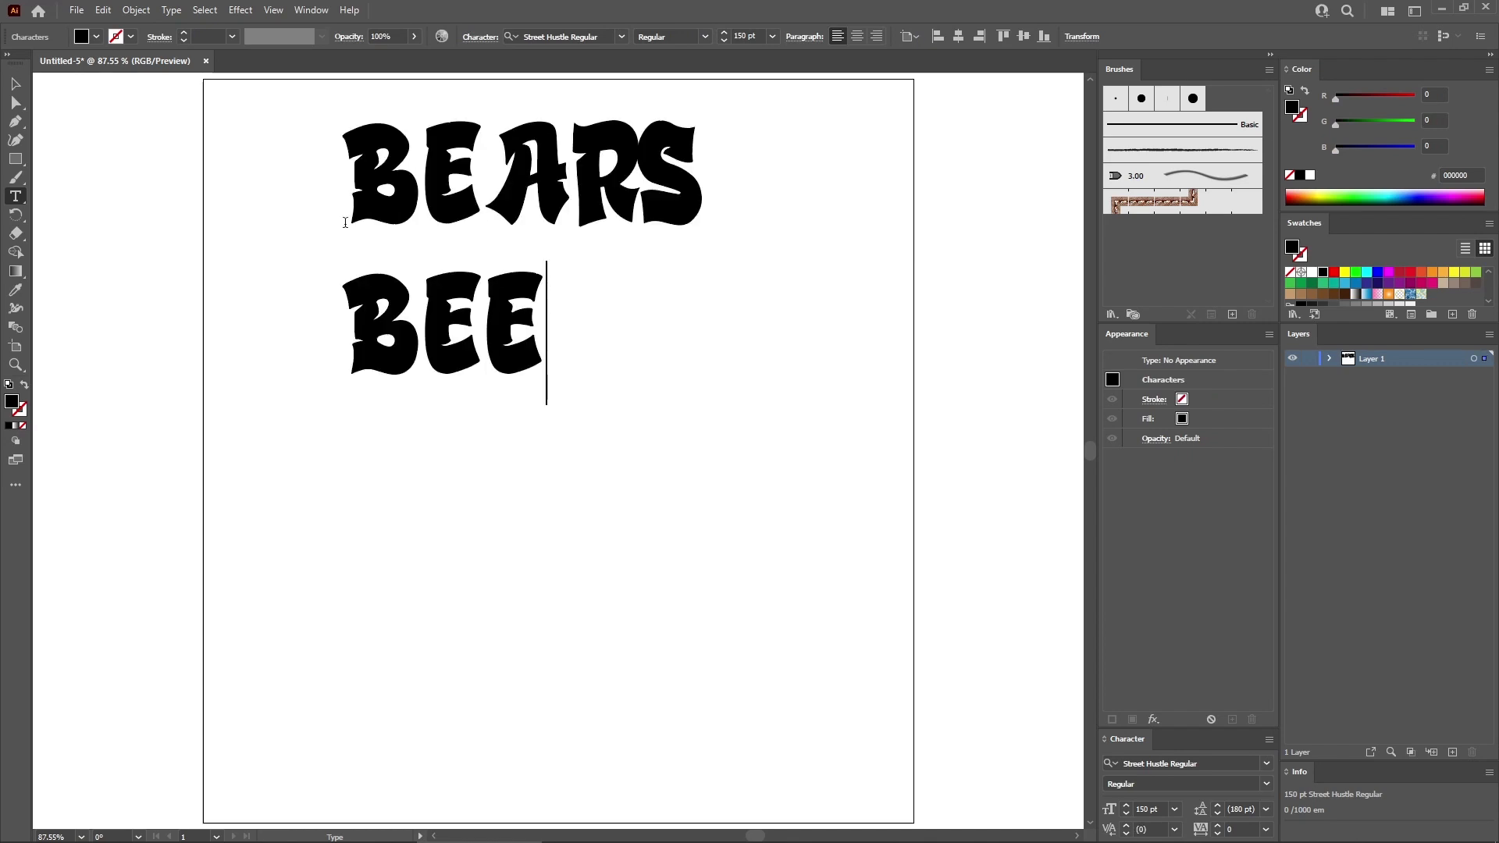
{"action": "key", "text": "Return"}
{"action": "type", "text": "BATTLESTAR"}
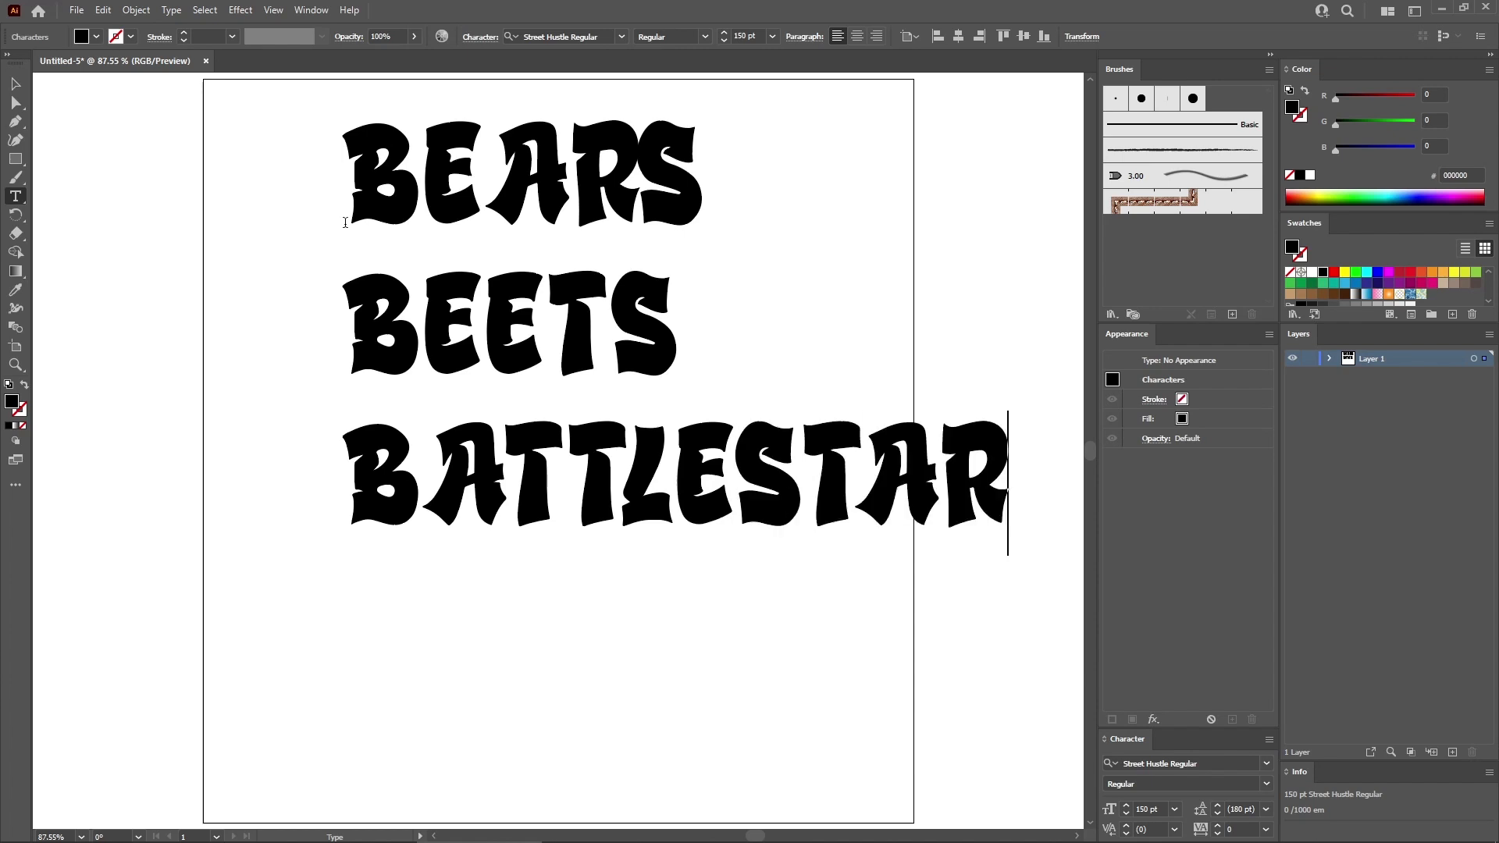
{"action": "key", "text": "Return"}
{"action": "type", "text": "GALACTI"}
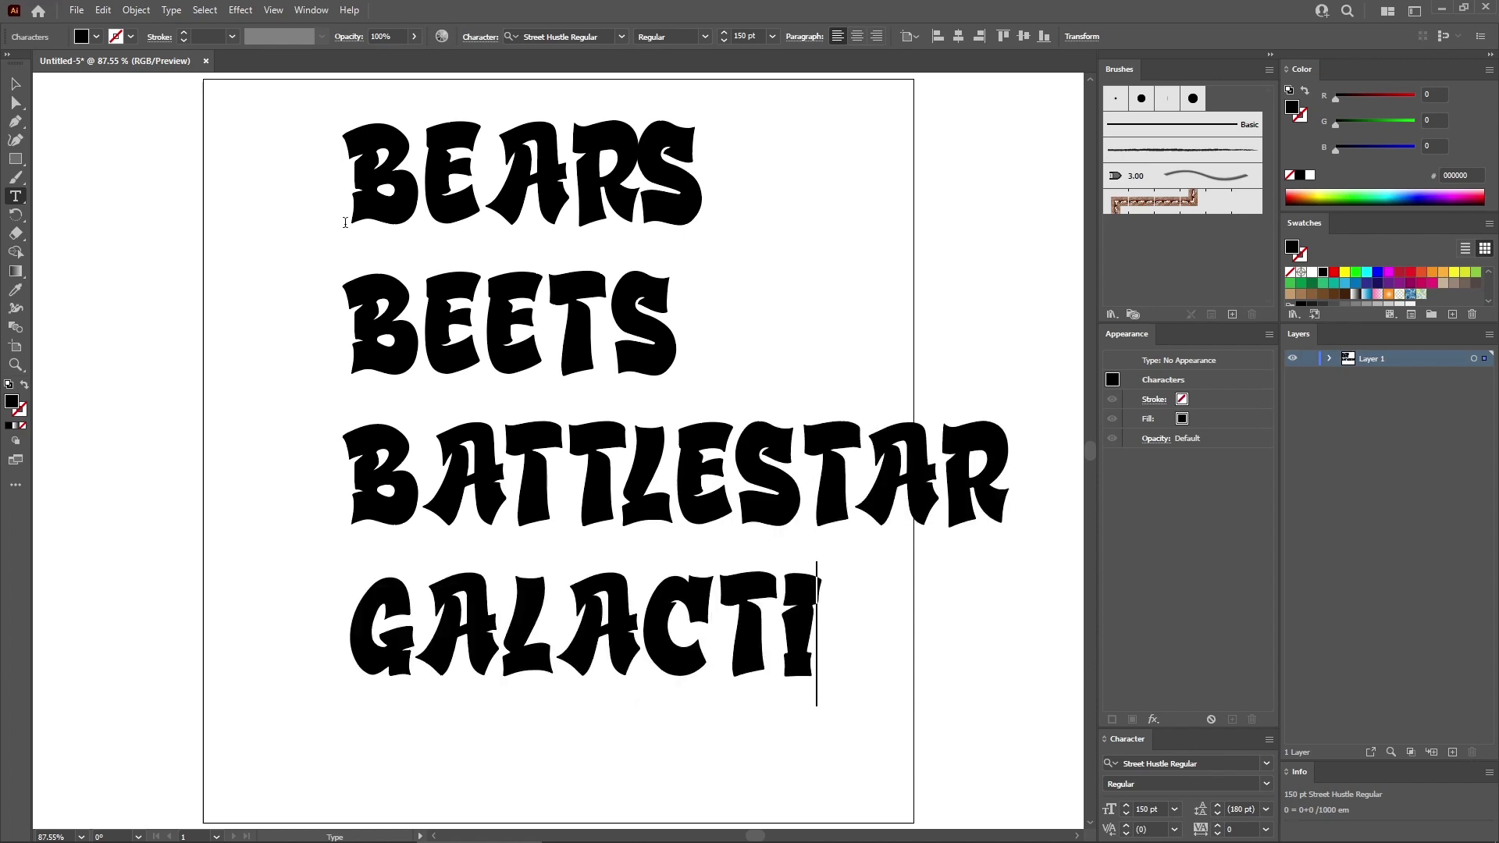
{"action": "type", "text": "CA"}
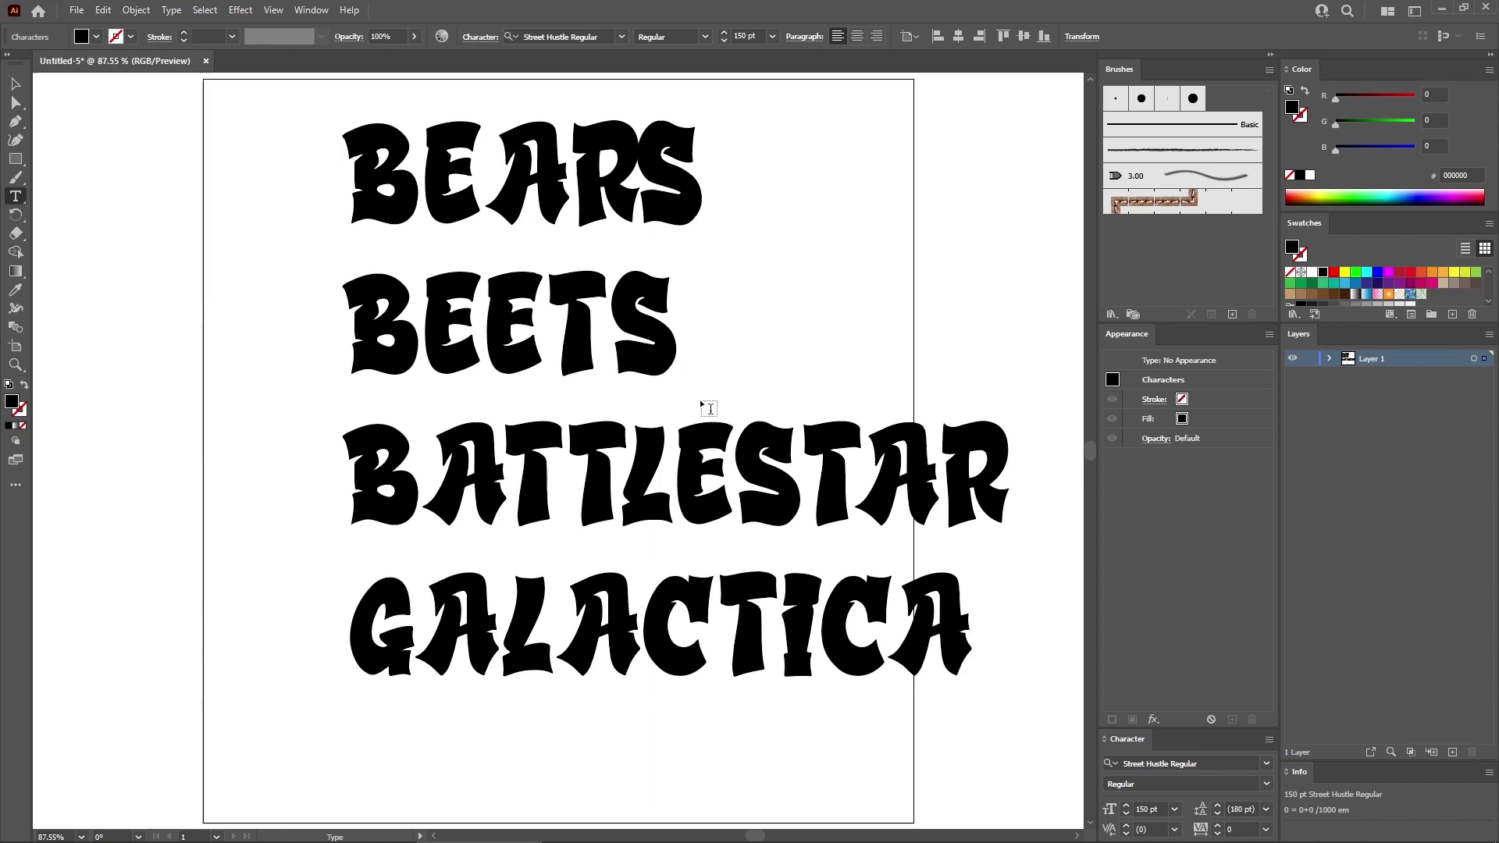
Set the BATTLESTAR and GALACTICA lines to a 100 pt font size with 140 pt leading.
{"action": "left_click_drag", "start_coordinate": [971, 620], "coordinate": [347, 500]}
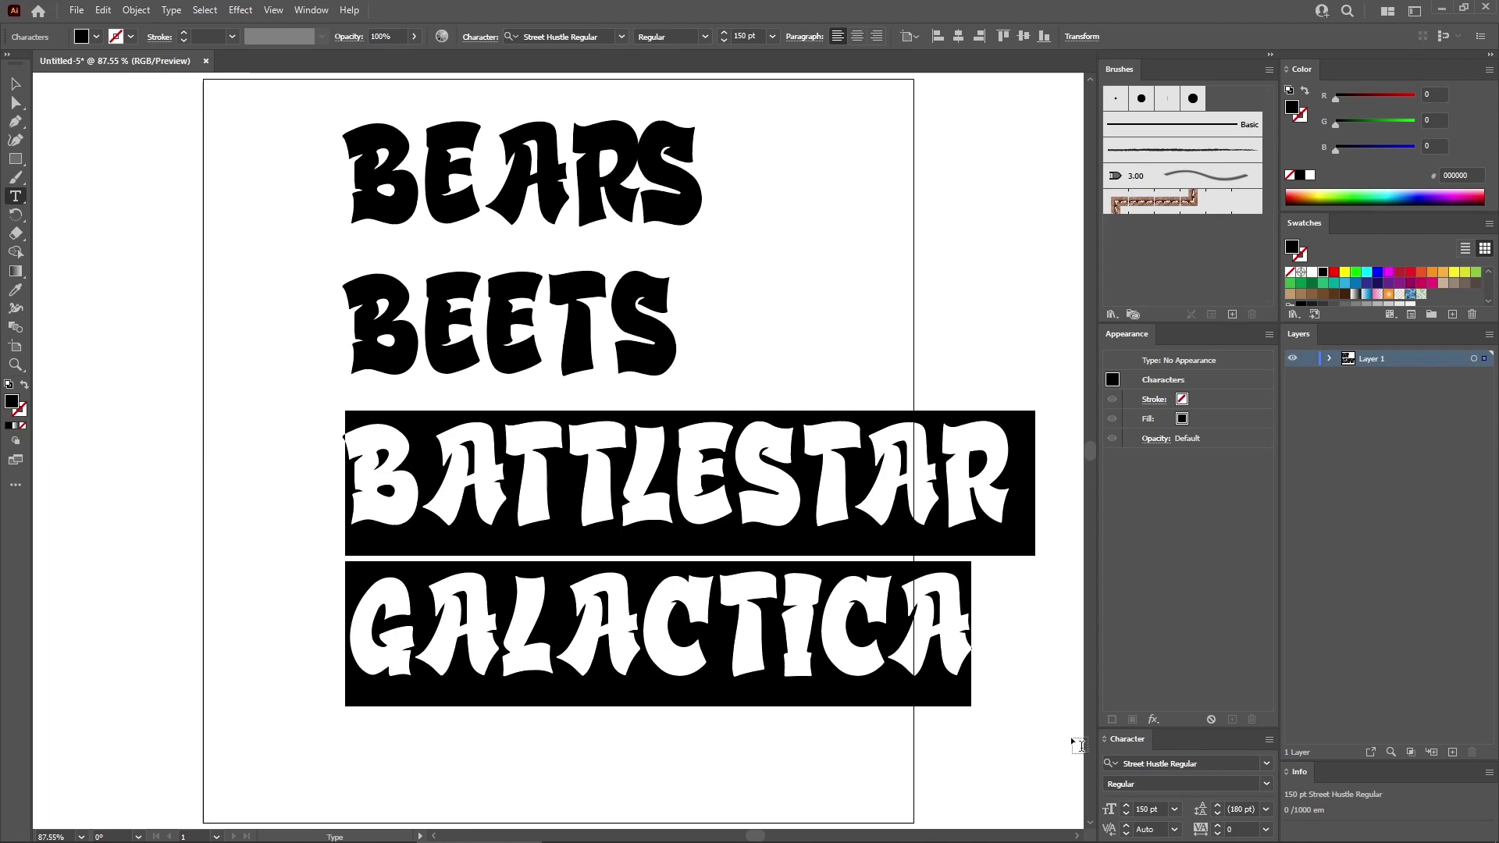
{"action": "double_click", "coordinate": [1146, 807]}
{"action": "type", "text": "100"}
{"action": "key", "text": "Return"}
{"action": "left_click", "coordinate": [1255, 809]}
{"action": "type", "text": "140"}
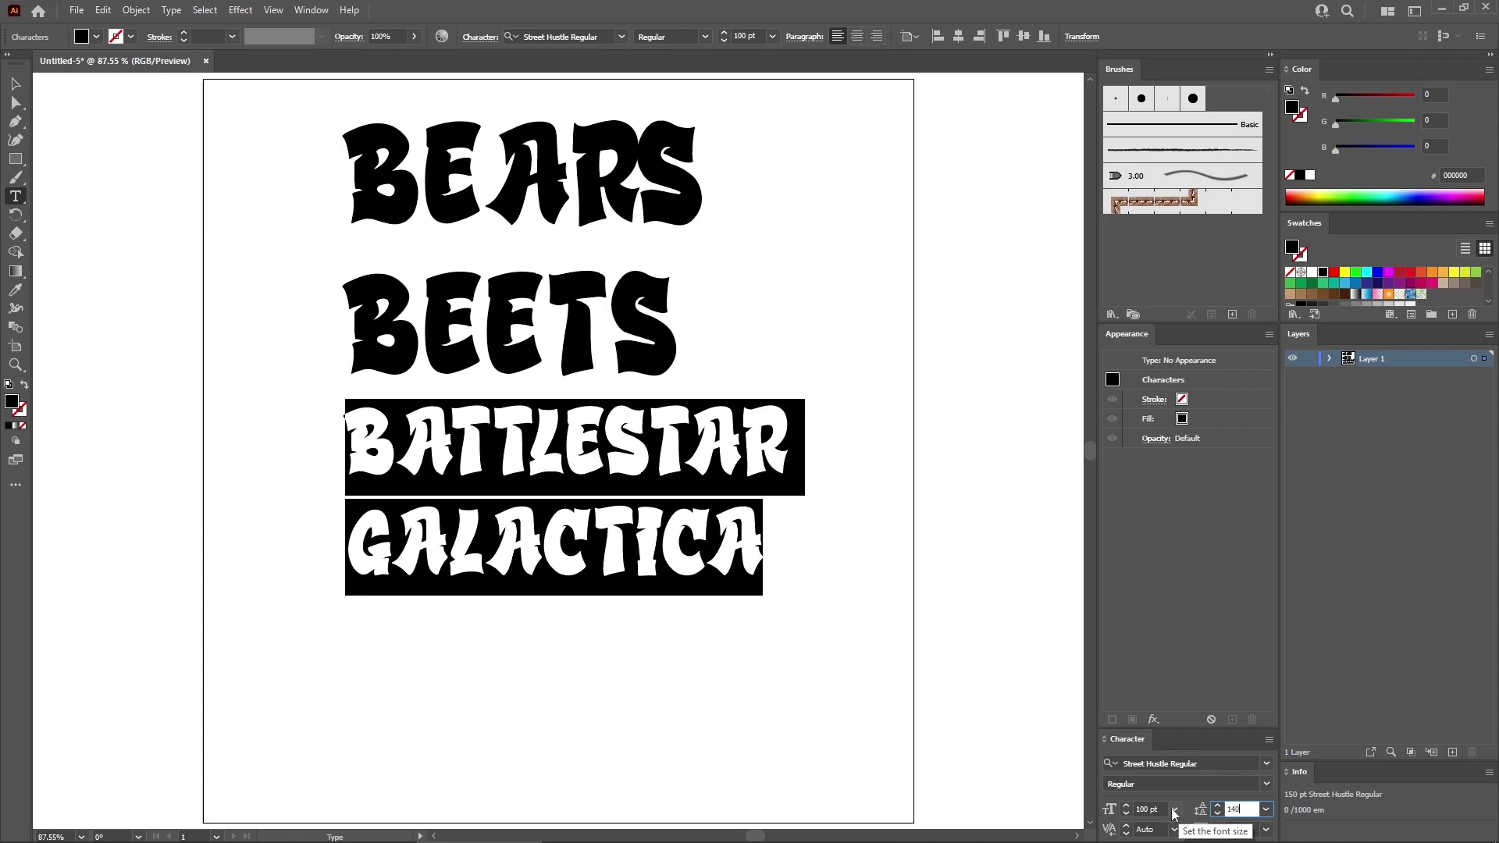
{"action": "key", "text": "Return"}
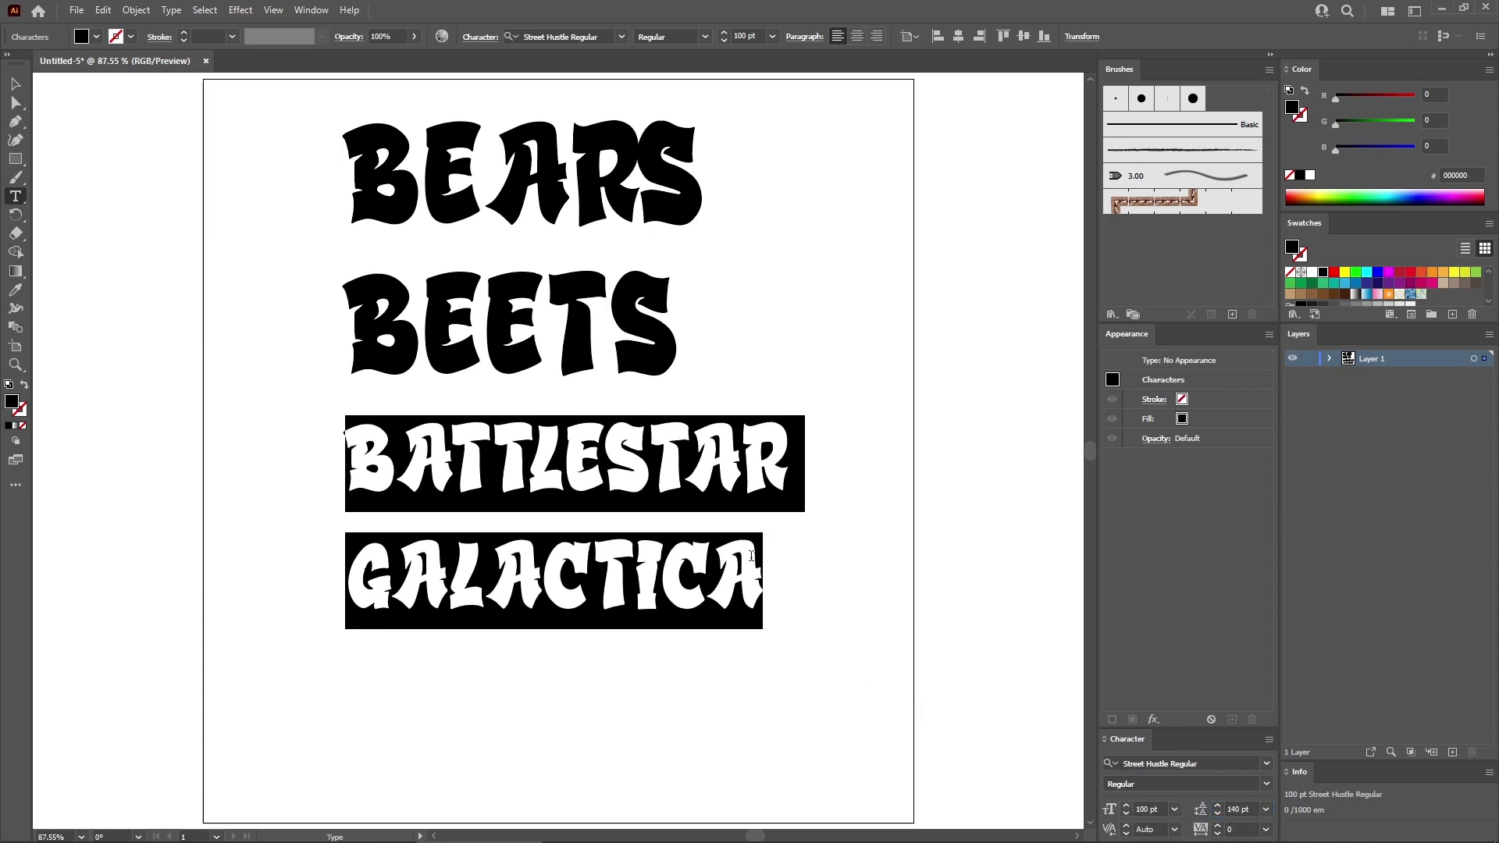
{"action": "key", "text": "Escape"}
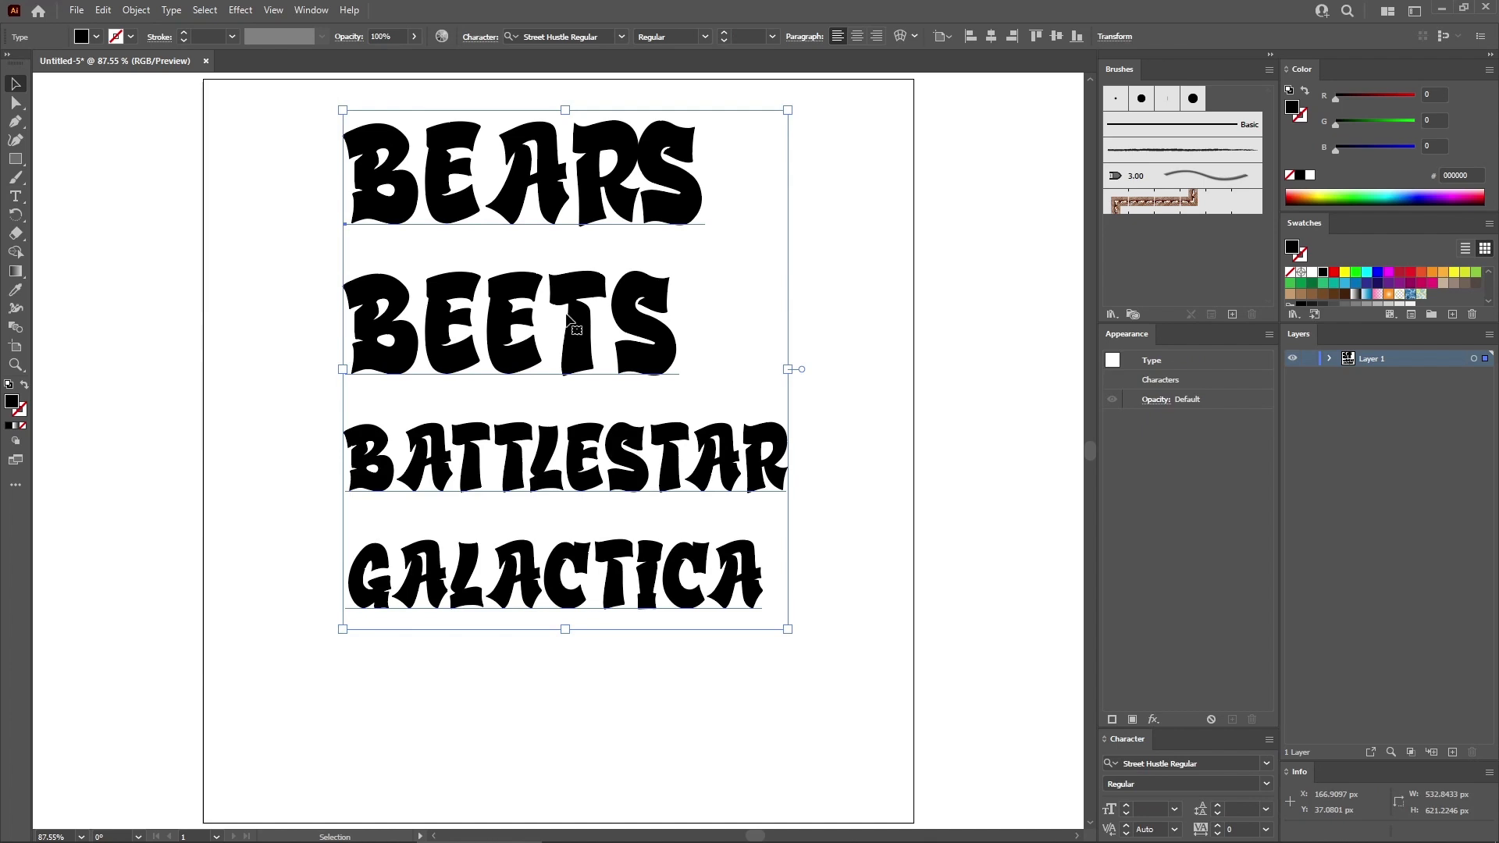
Center-align the paragraph and center the text object horizontally and vertically on the artboard.
{"action": "left_click", "coordinate": [857, 36]}
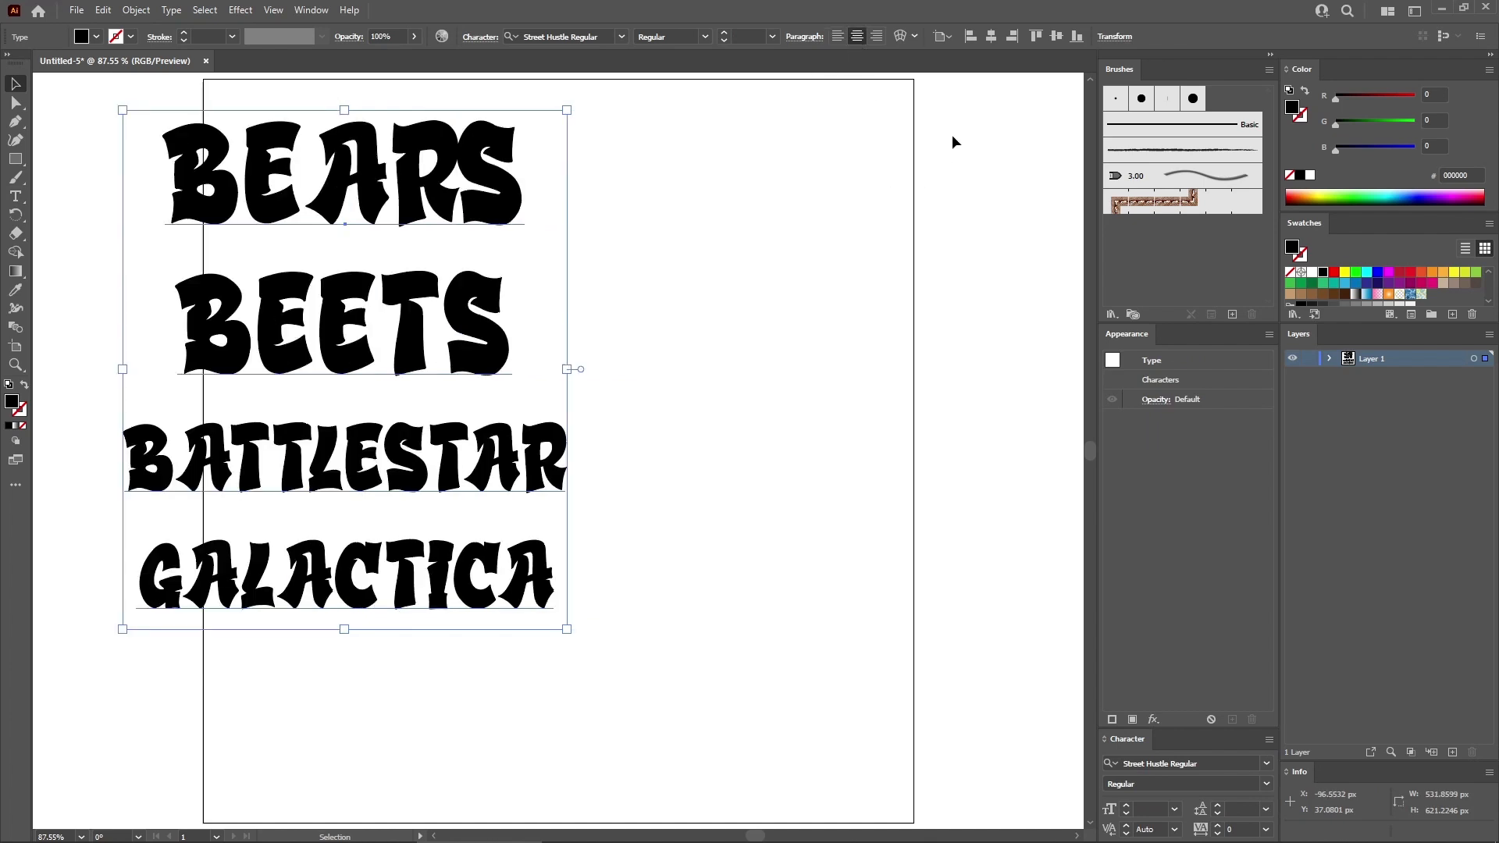
{"action": "left_click", "coordinate": [950, 36]}
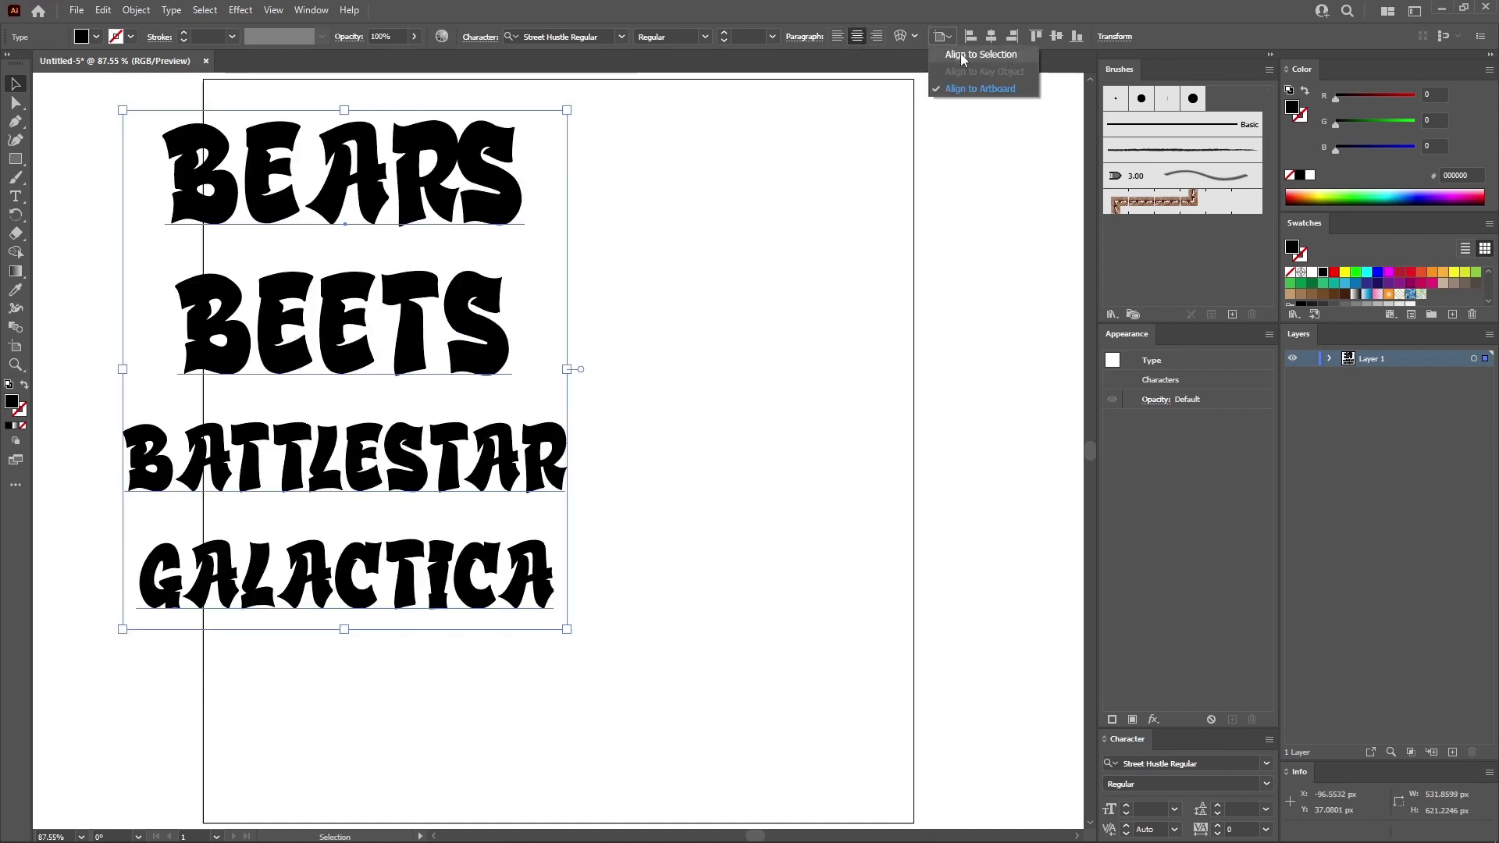
{"action": "left_click", "coordinate": [995, 12]}
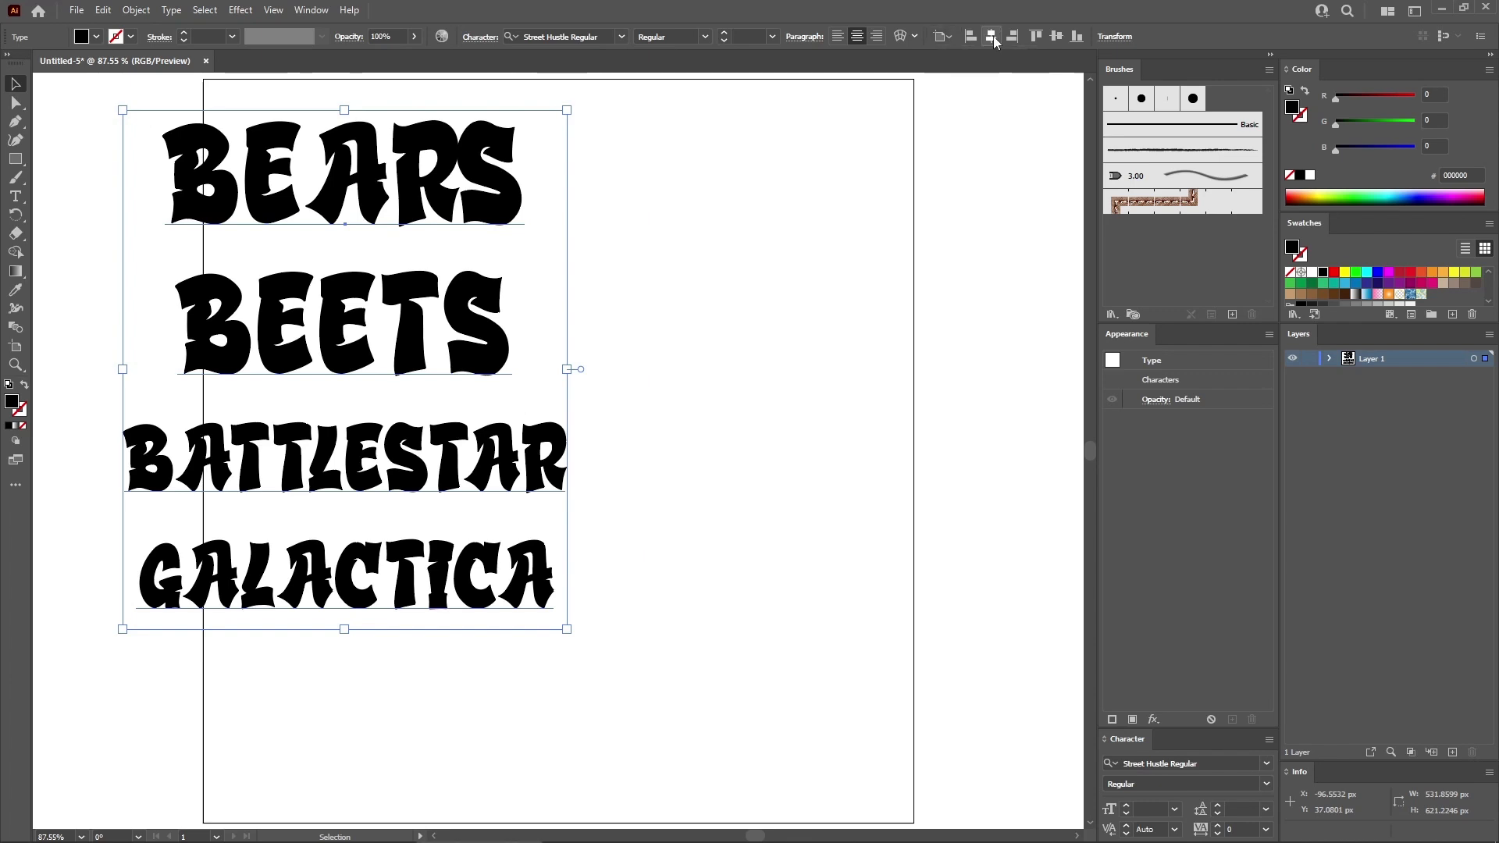
{"action": "left_click", "coordinate": [991, 36]}
{"action": "left_click", "coordinate": [1057, 37]}
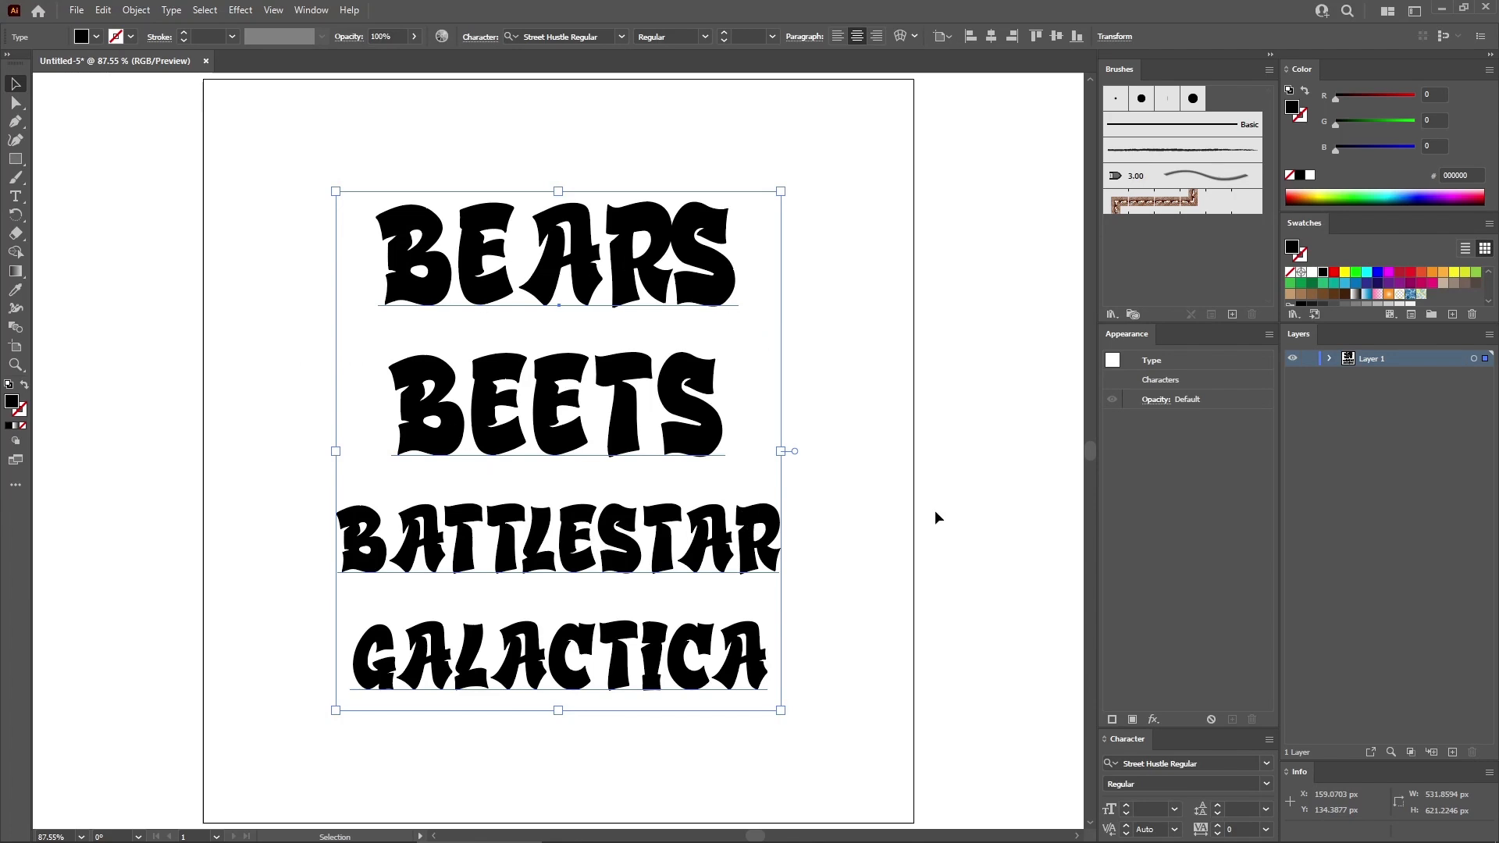
Remove the text's existing color and add a new fill to the text object with R 50, G 255, B 255.
{"action": "left_click", "coordinate": [1291, 274]}
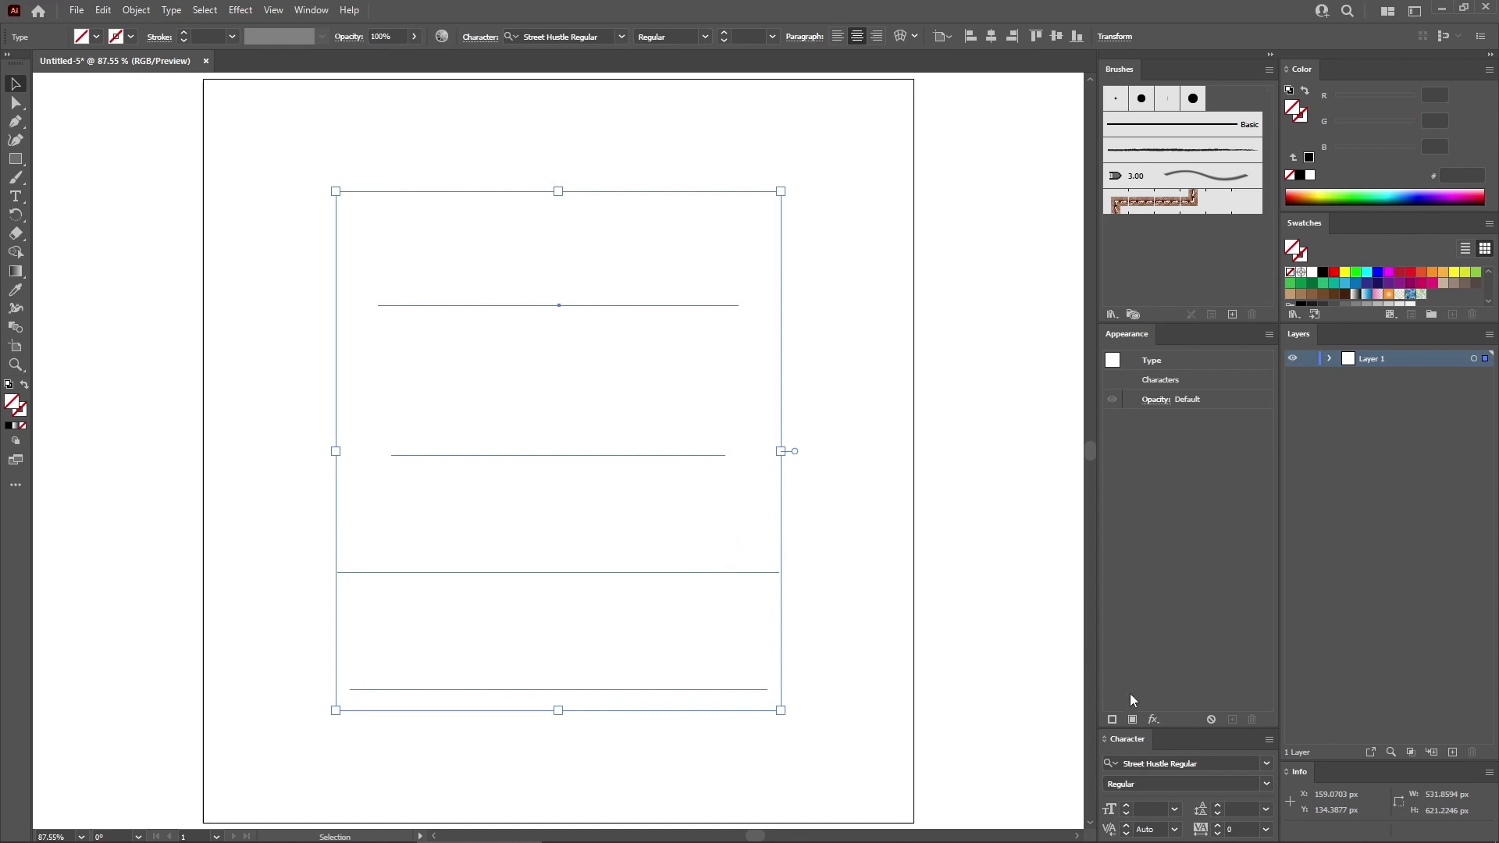
{"action": "left_click", "coordinate": [1134, 719]}
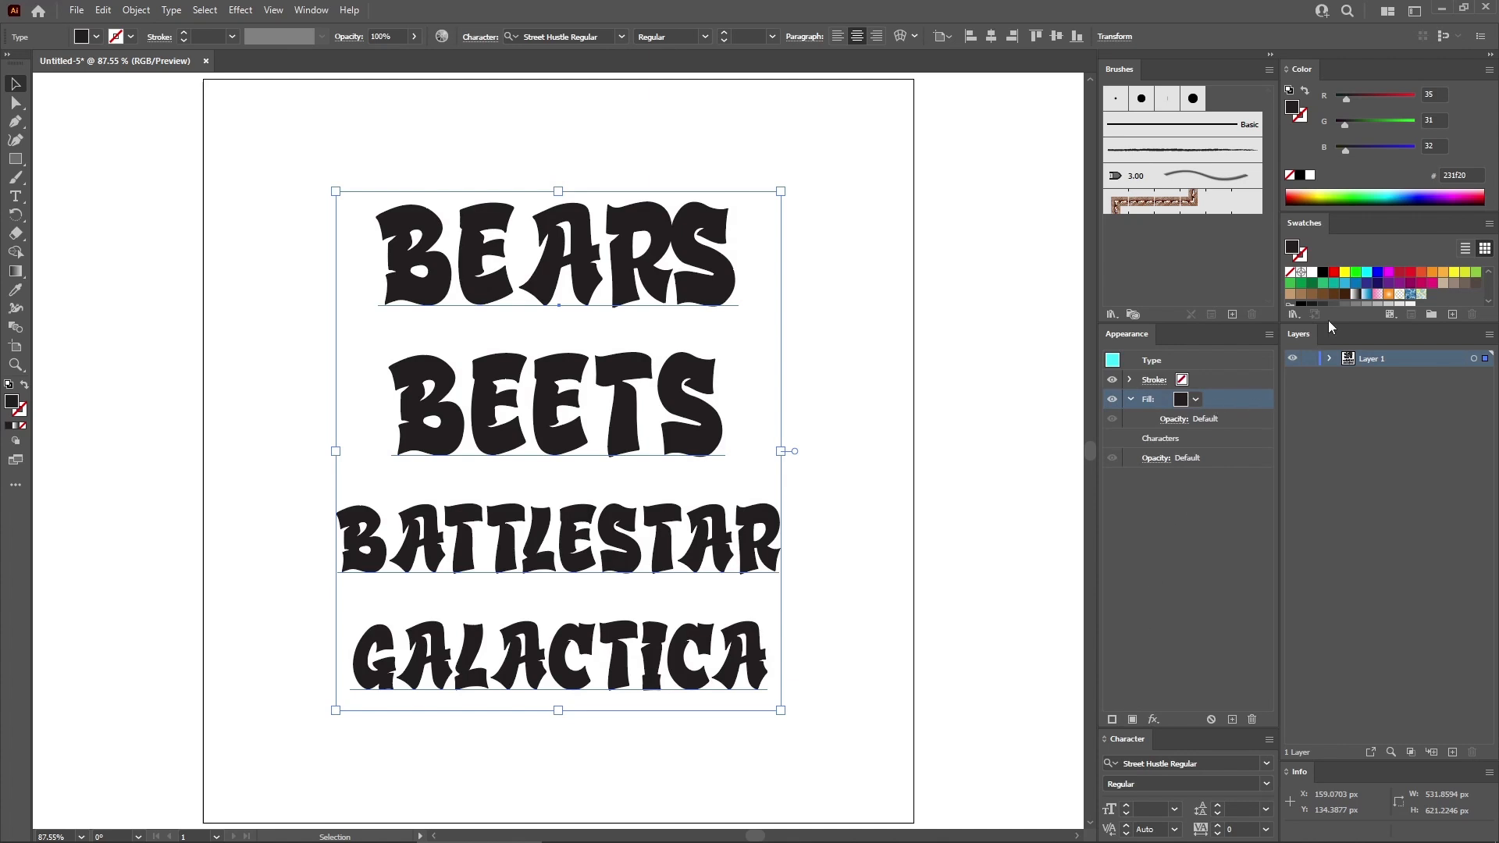
{"action": "left_click", "coordinate": [1434, 94]}
{"action": "key", "text": "Tab"}
{"action": "type", "text": "255"}
{"action": "key", "text": "Tab"}
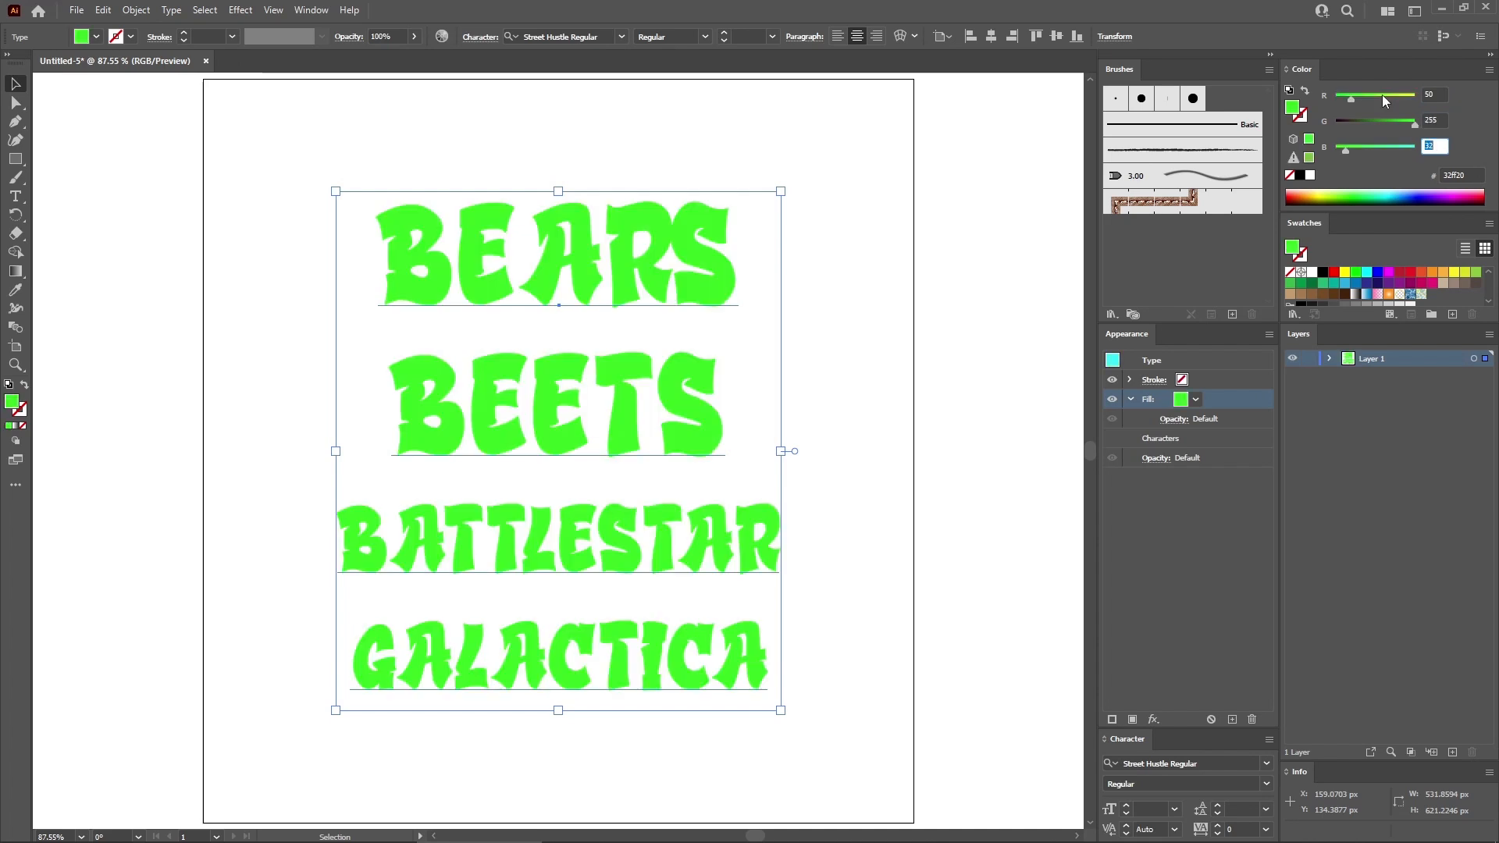
{"action": "type", "text": "255"}
{"action": "key", "text": "Return"}
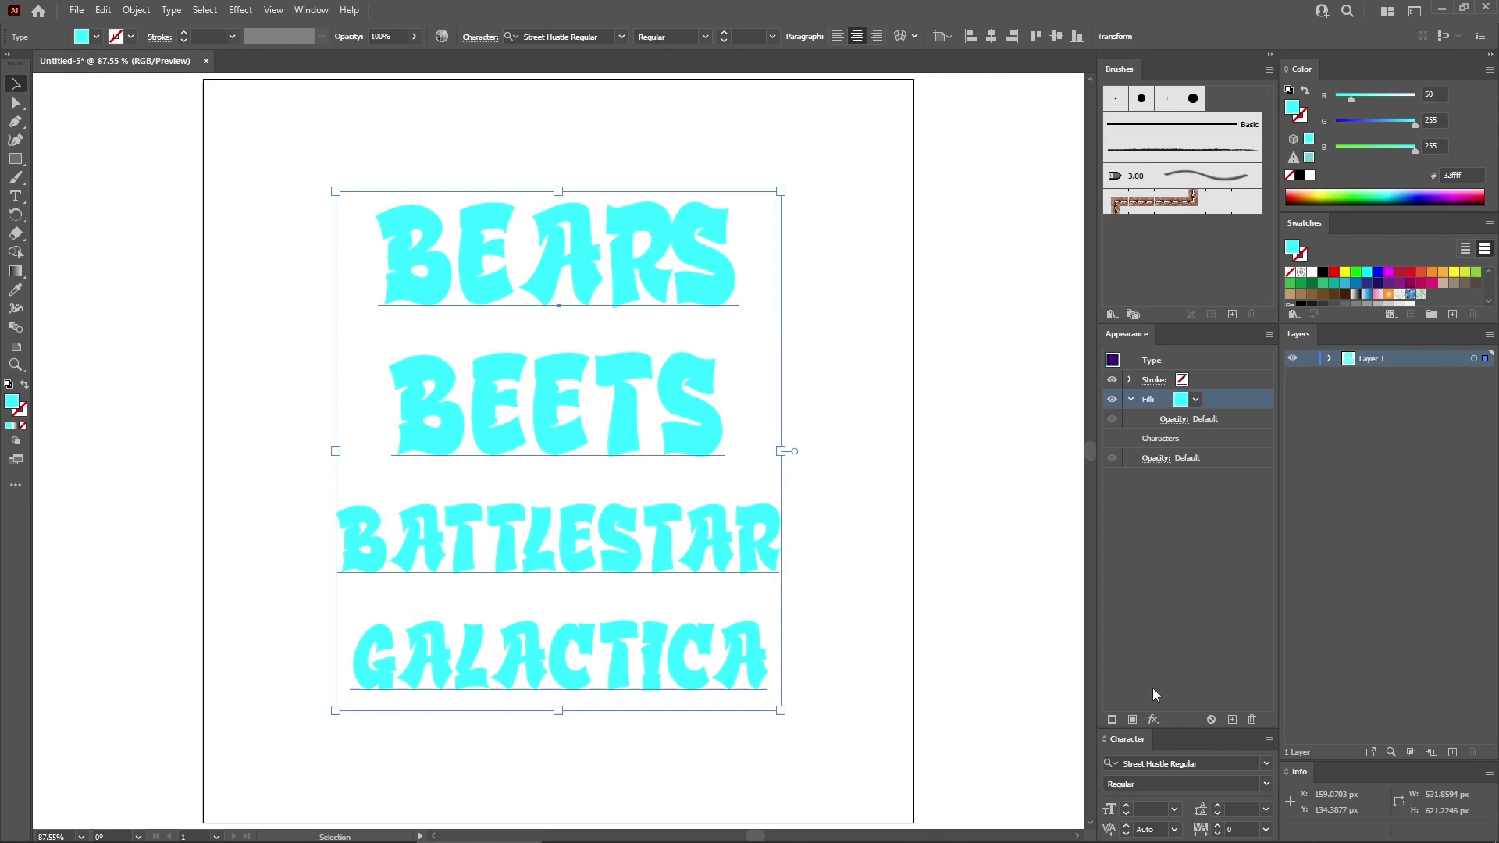
Add a second fill above the cyan one and set its color to R 63, G 0, B 109.
{"action": "left_click", "coordinate": [1133, 719]}
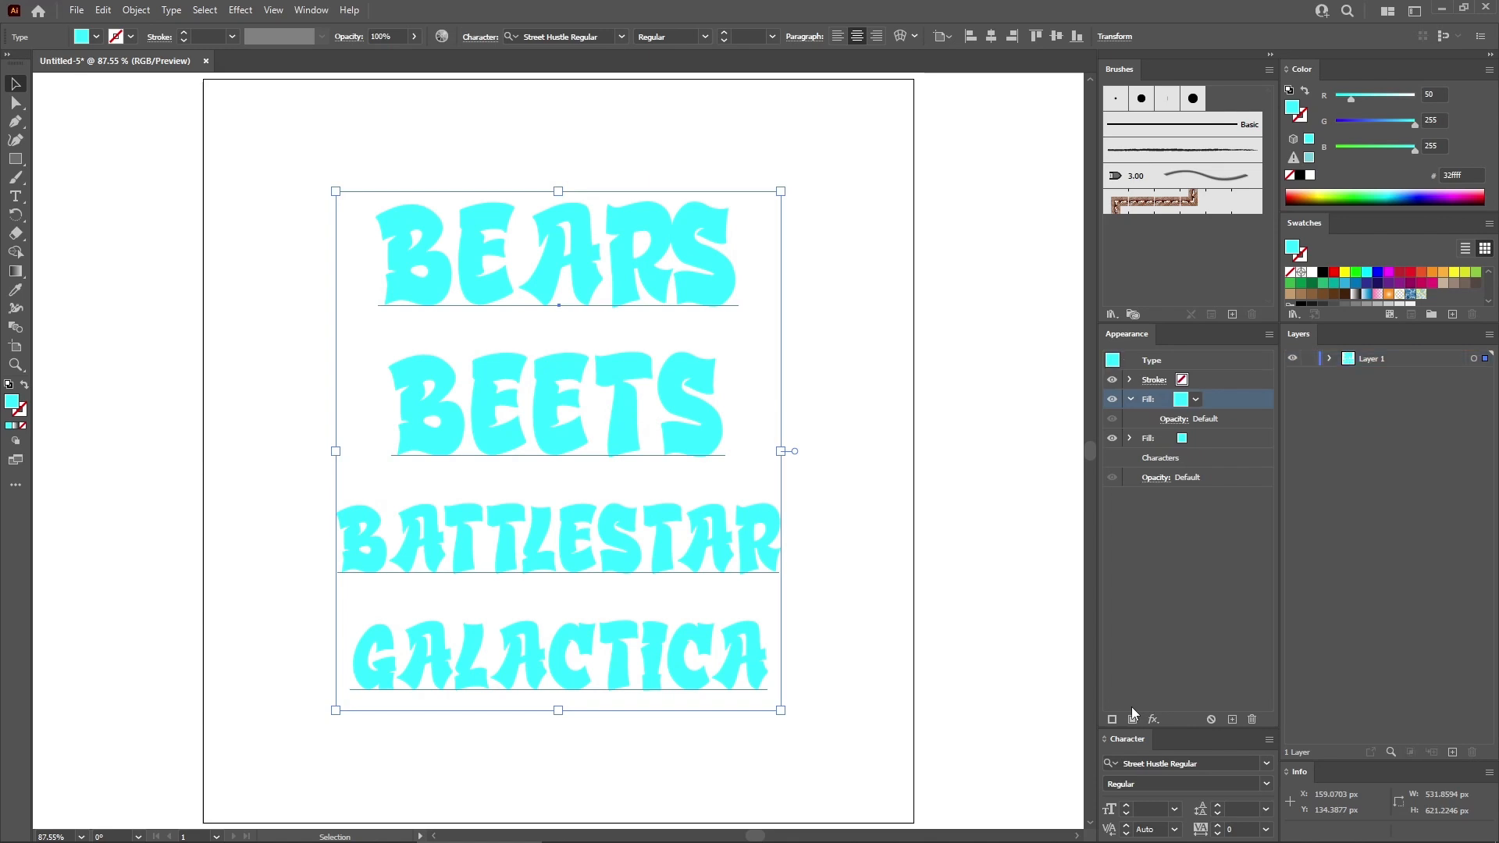
{"action": "left_click", "coordinate": [1443, 90]}
{"action": "type", "text": "63"}
{"action": "key", "text": "Tab"}
{"action": "type", "text": "0"}
{"action": "key", "text": "Tab"}
{"action": "type", "text": "109"}
{"action": "key", "text": "Return"}
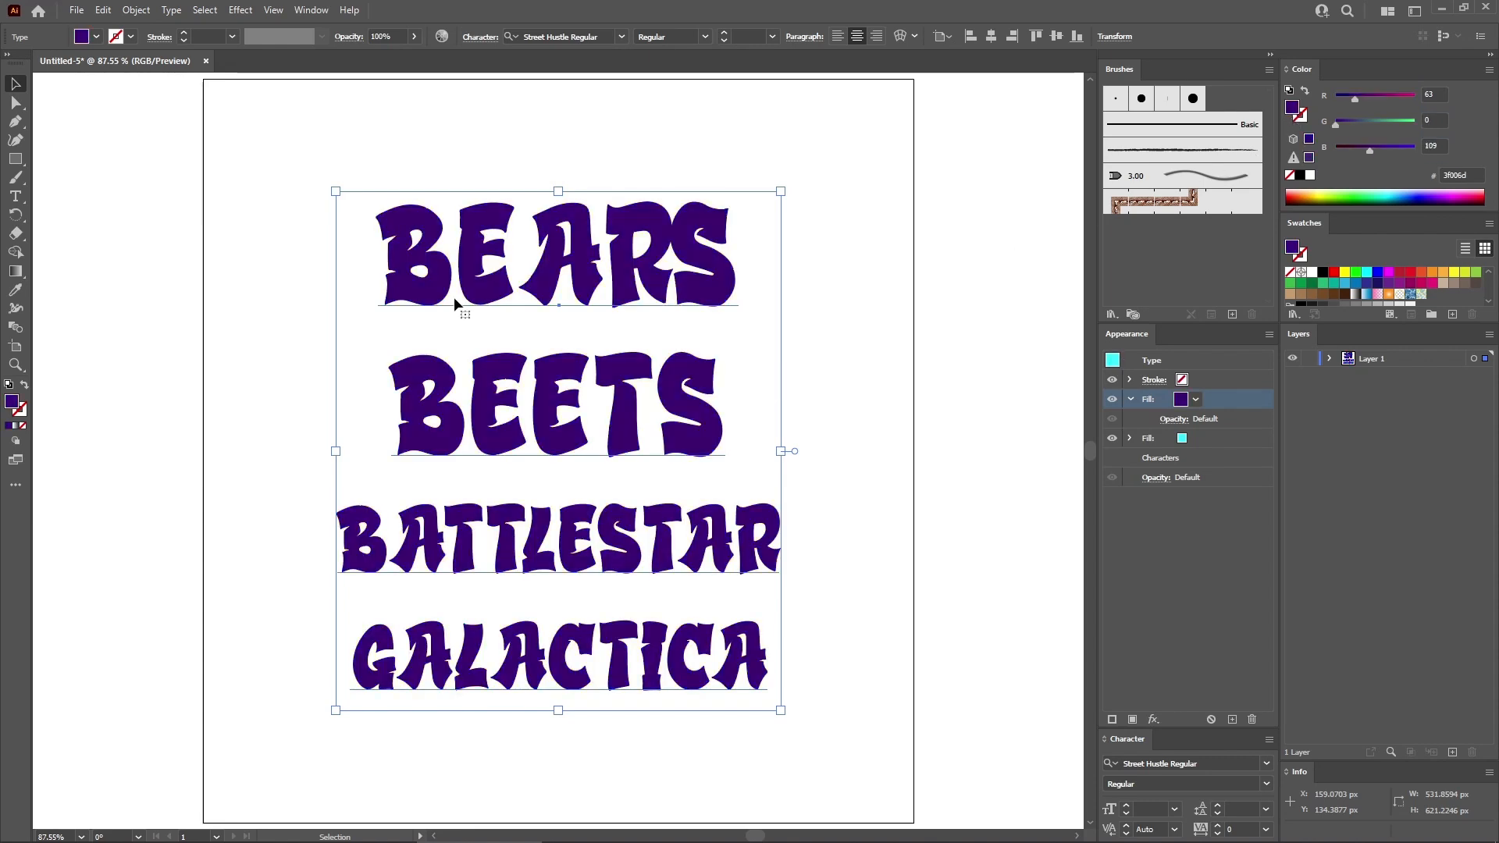
Apply an Offset Path effect to the purple fill with a -2 px offset and Round joins.
{"action": "left_click", "coordinate": [251, 16]}
{"action": "mouse_move", "coordinate": [367, 149]}
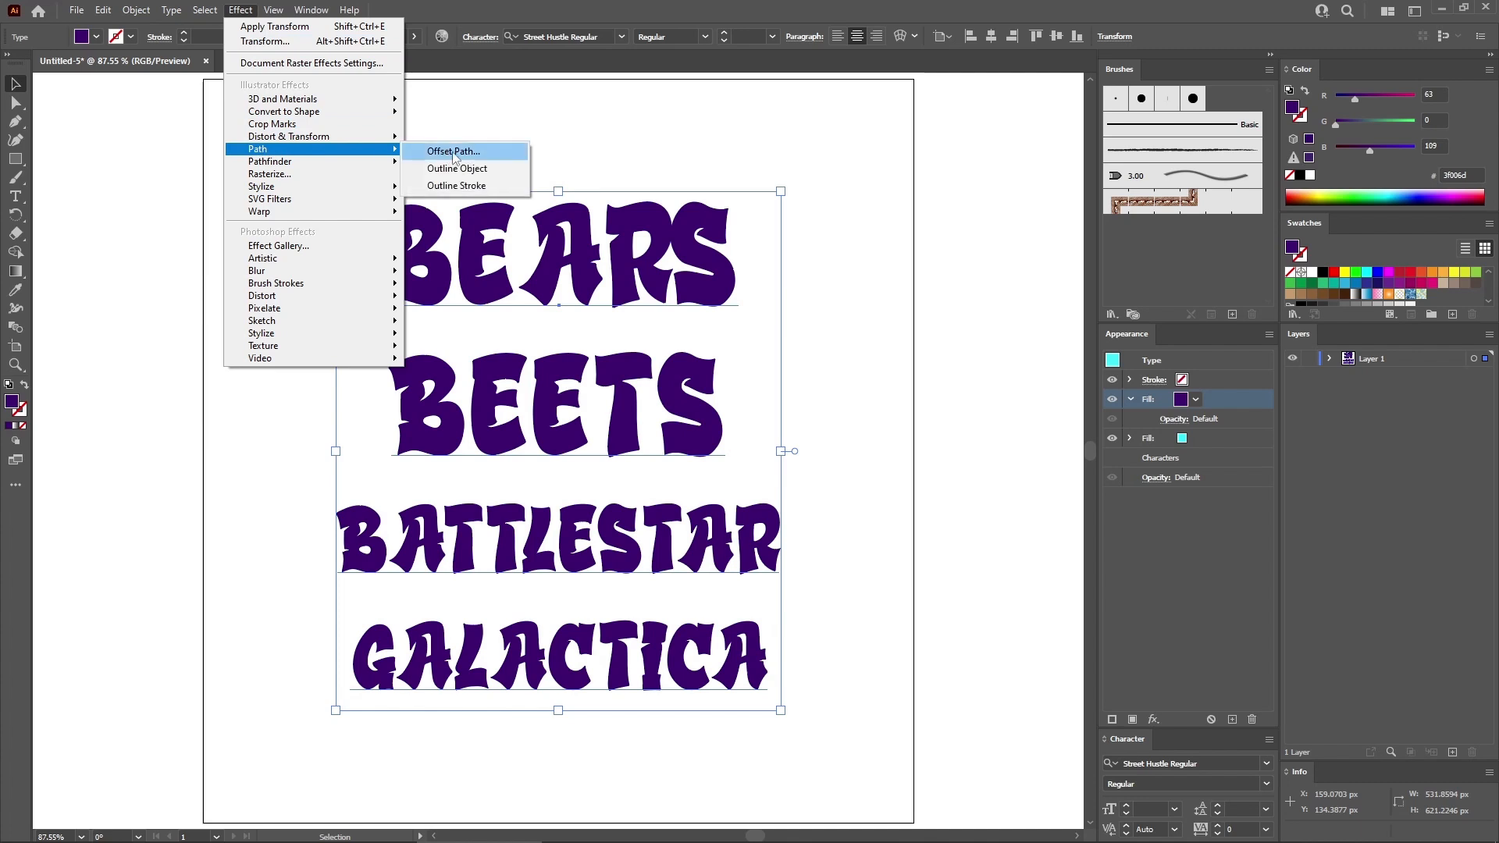
{"action": "left_click", "coordinate": [451, 152]}
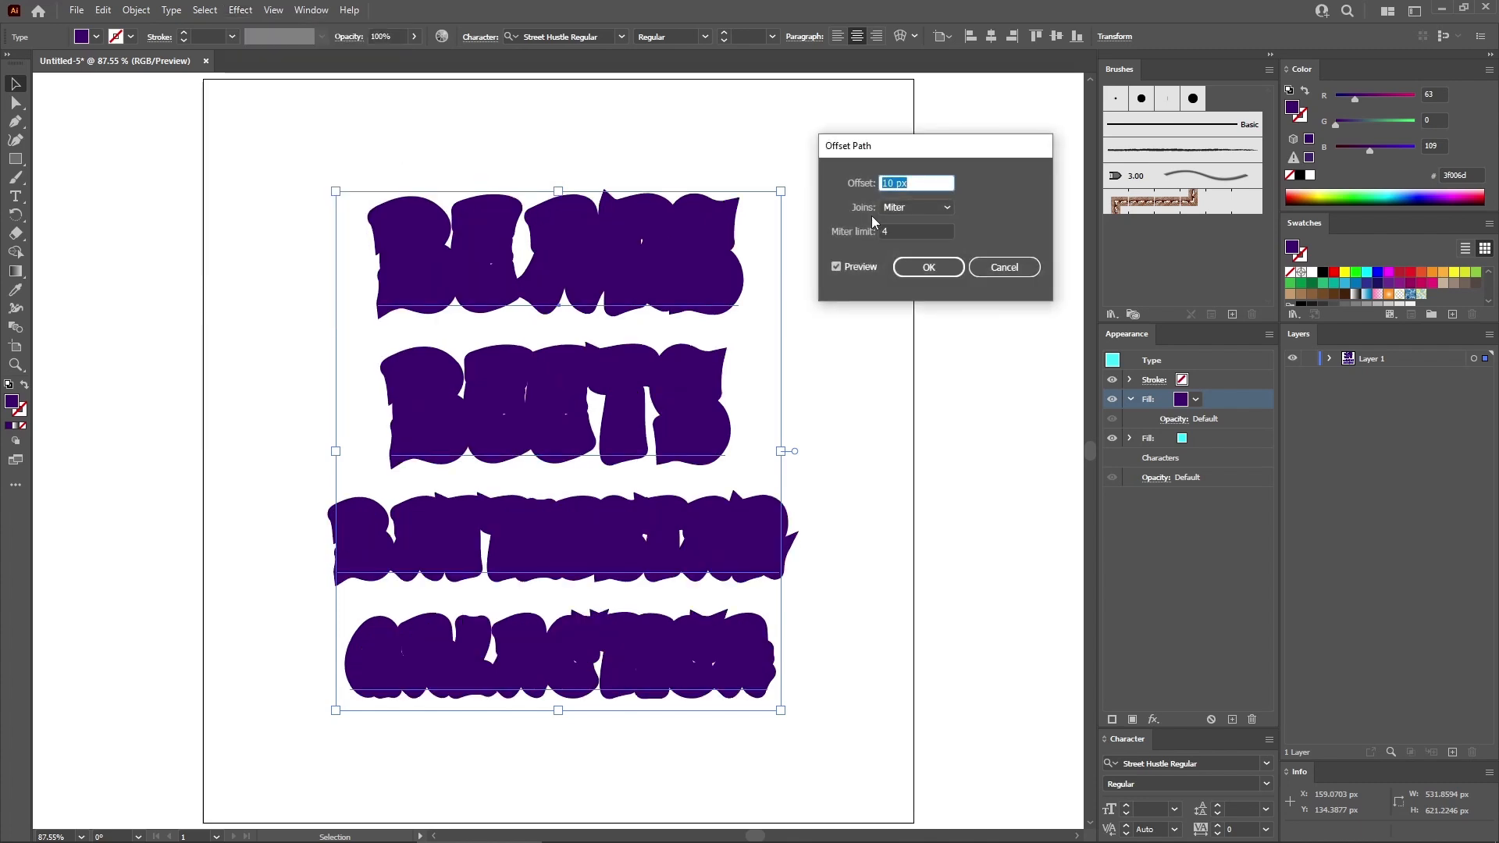
{"action": "type", "text": "-2"}
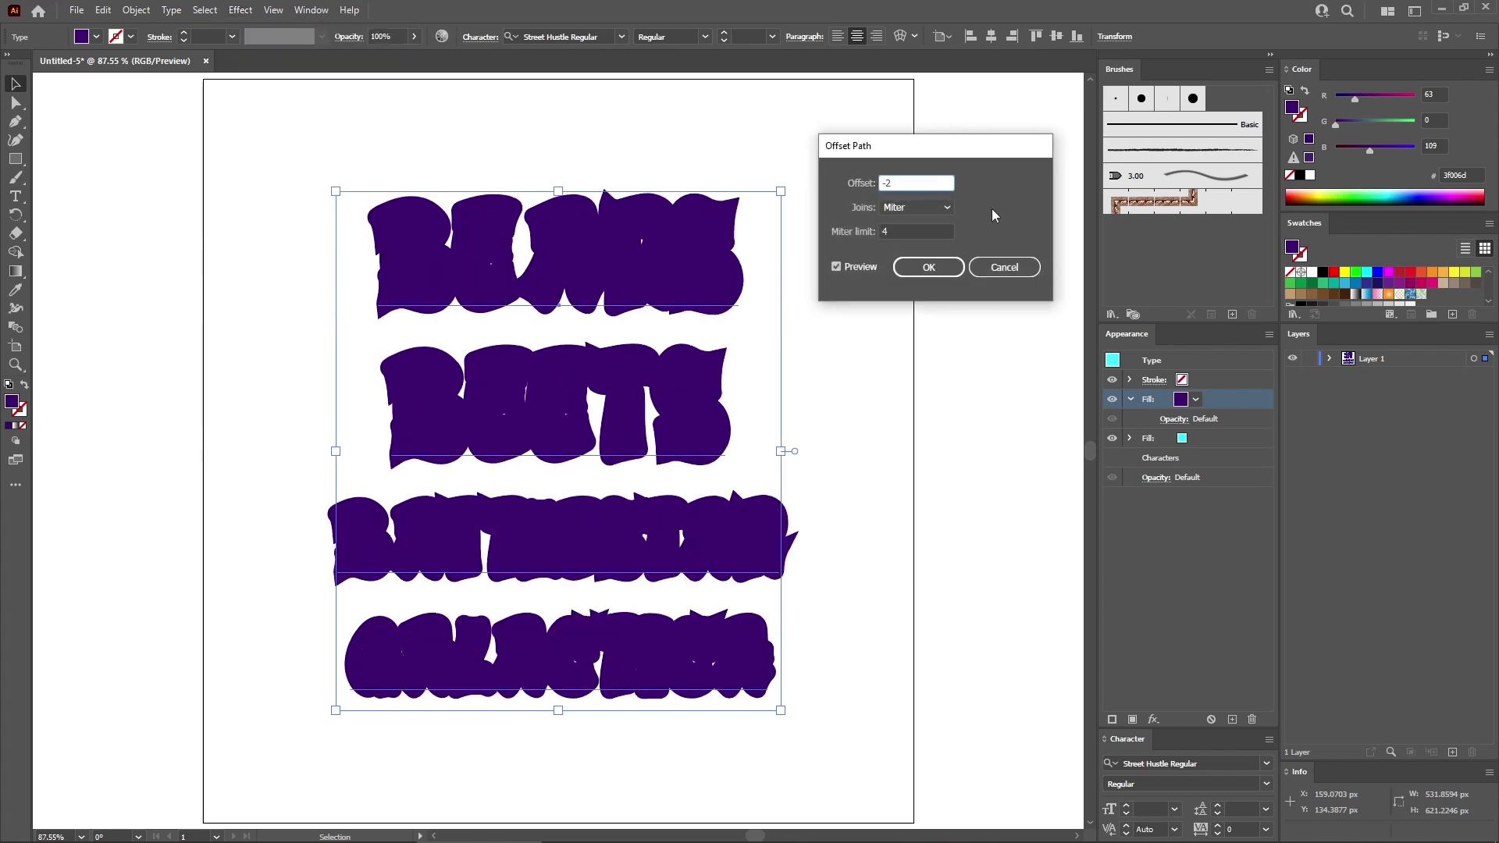
{"action": "left_click", "coordinate": [947, 208]}
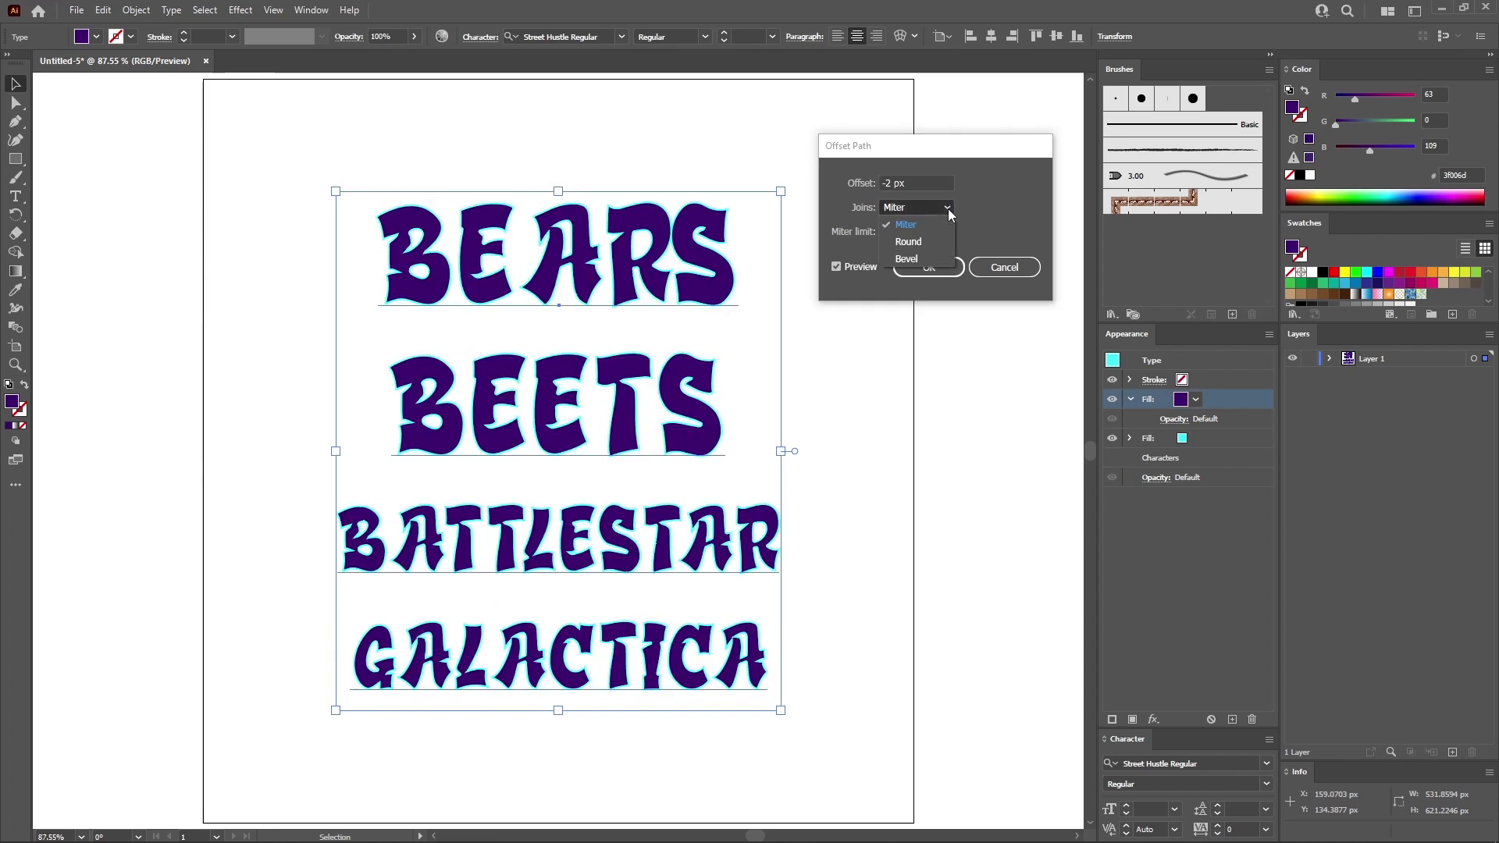
{"action": "left_click", "coordinate": [920, 240]}
{"action": "left_click", "coordinate": [944, 269]}
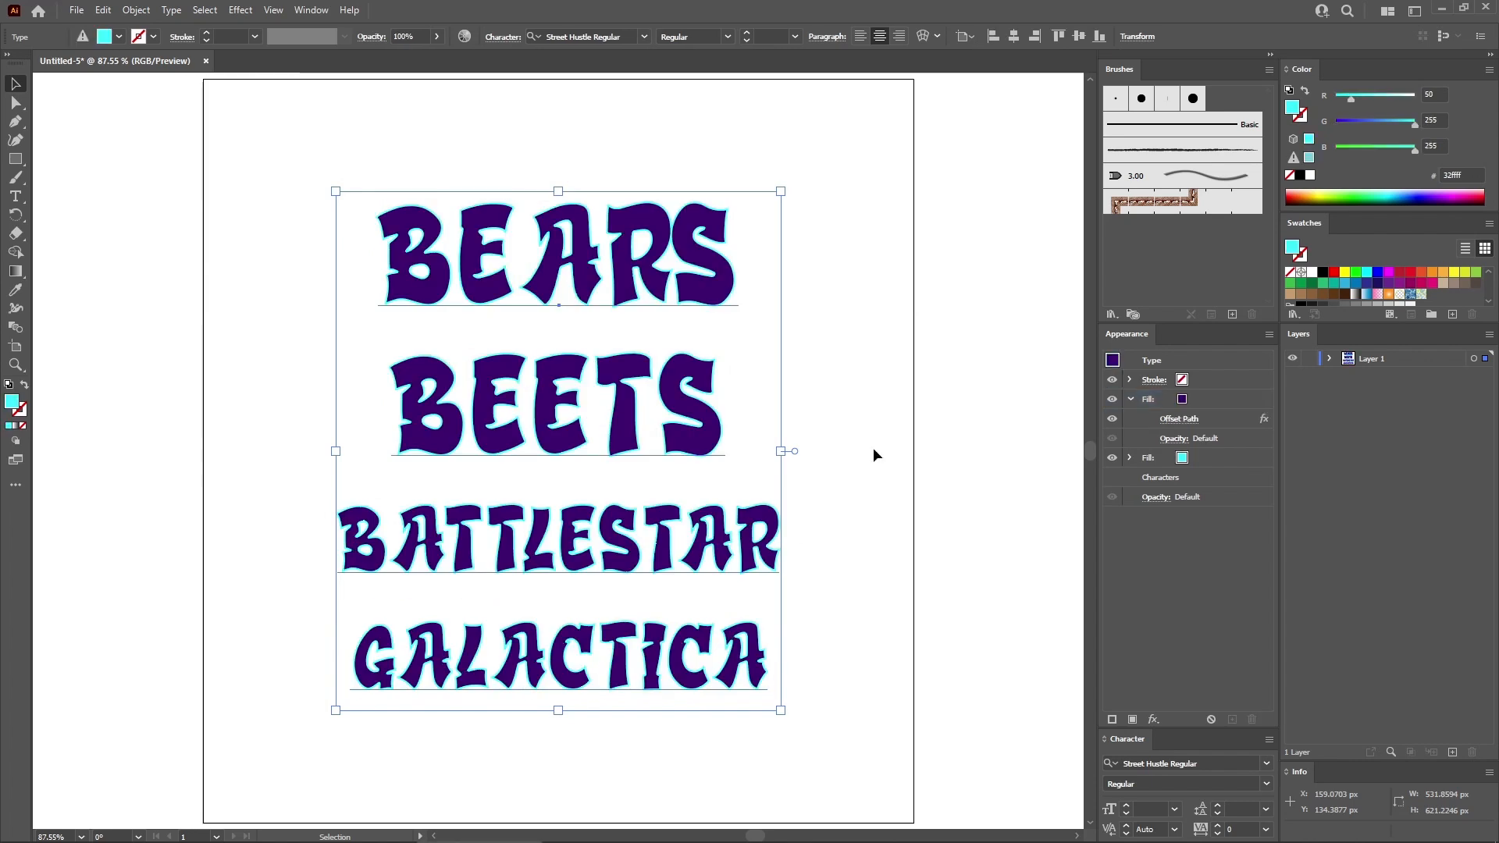
Duplicate the cyan fill and move the copy above the purple fill.
{"action": "left_click", "coordinate": [1131, 399]}
{"action": "left_click", "coordinate": [1131, 418]}
{"action": "left_click", "coordinate": [1216, 422]}
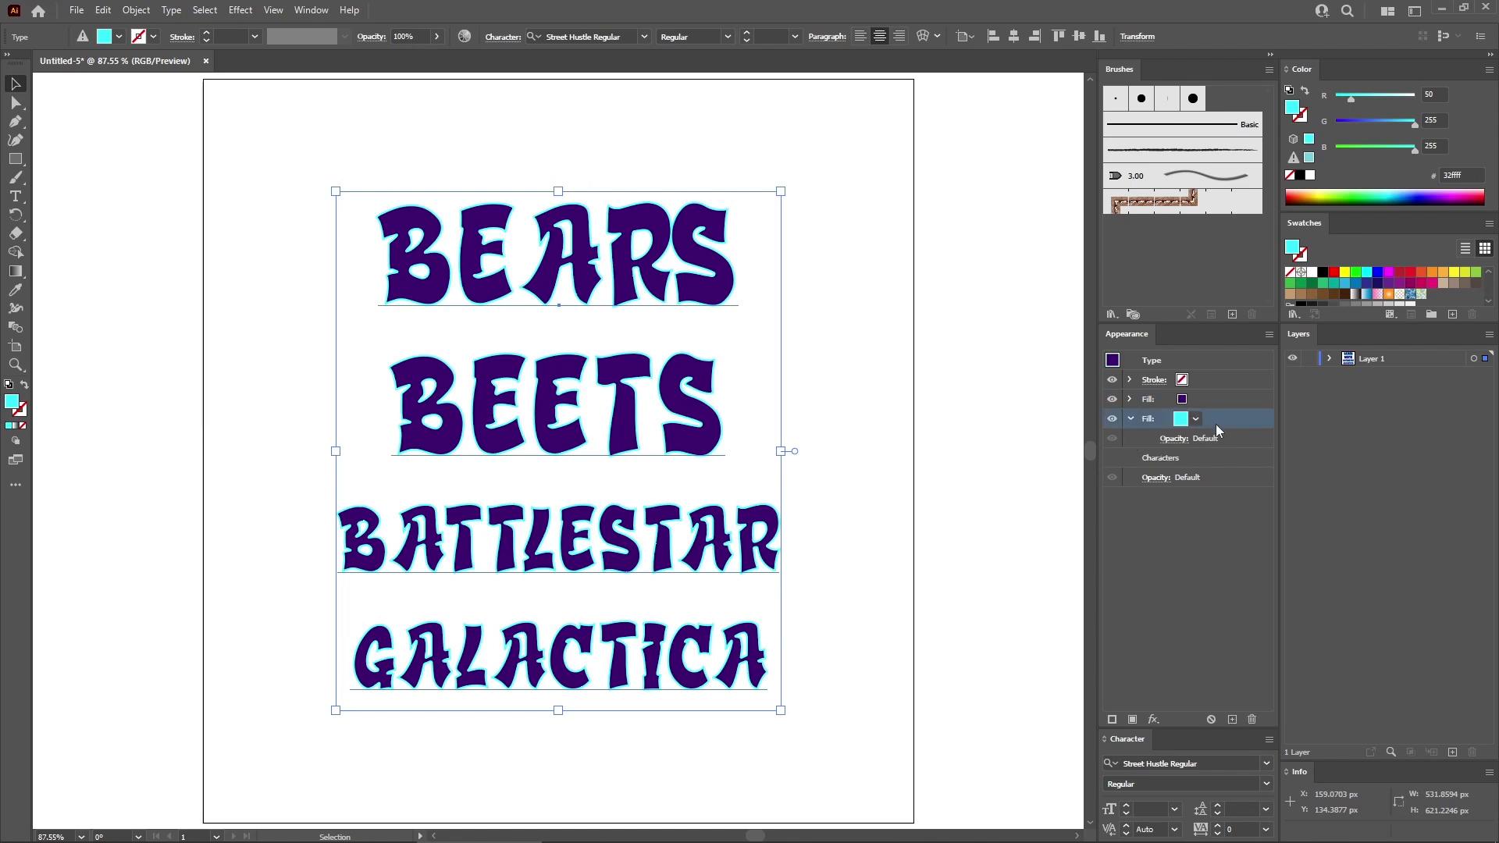
{"action": "left_click", "coordinate": [1233, 718]}
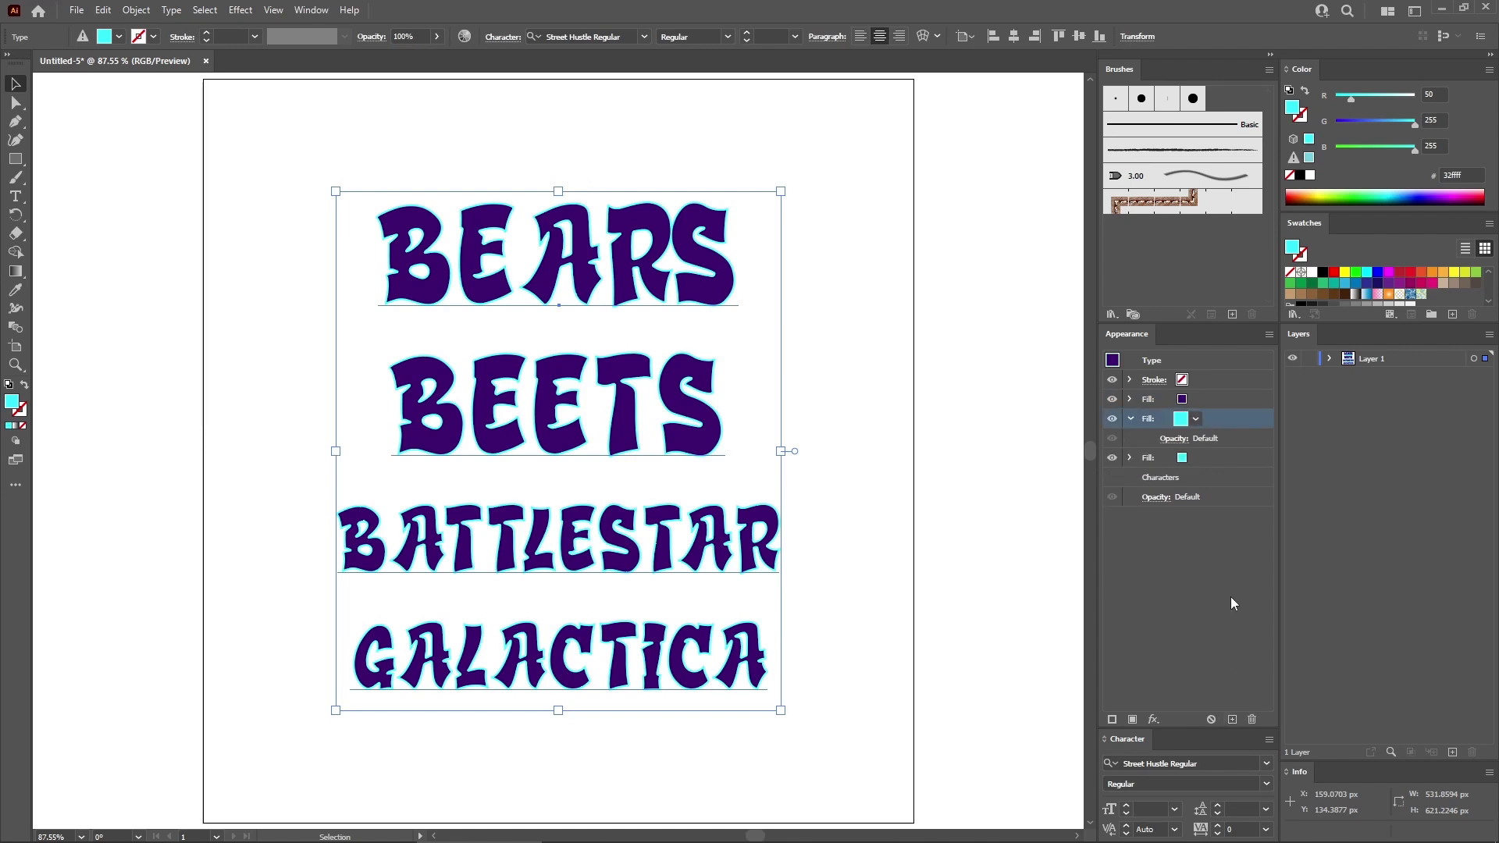
{"action": "left_click_drag", "start_coordinate": [1220, 413], "coordinate": [1246, 390]}
{"action": "left_click", "coordinate": [1131, 418]}
{"action": "left_click", "coordinate": [1131, 399]}
{"action": "left_click", "coordinate": [1216, 400]}
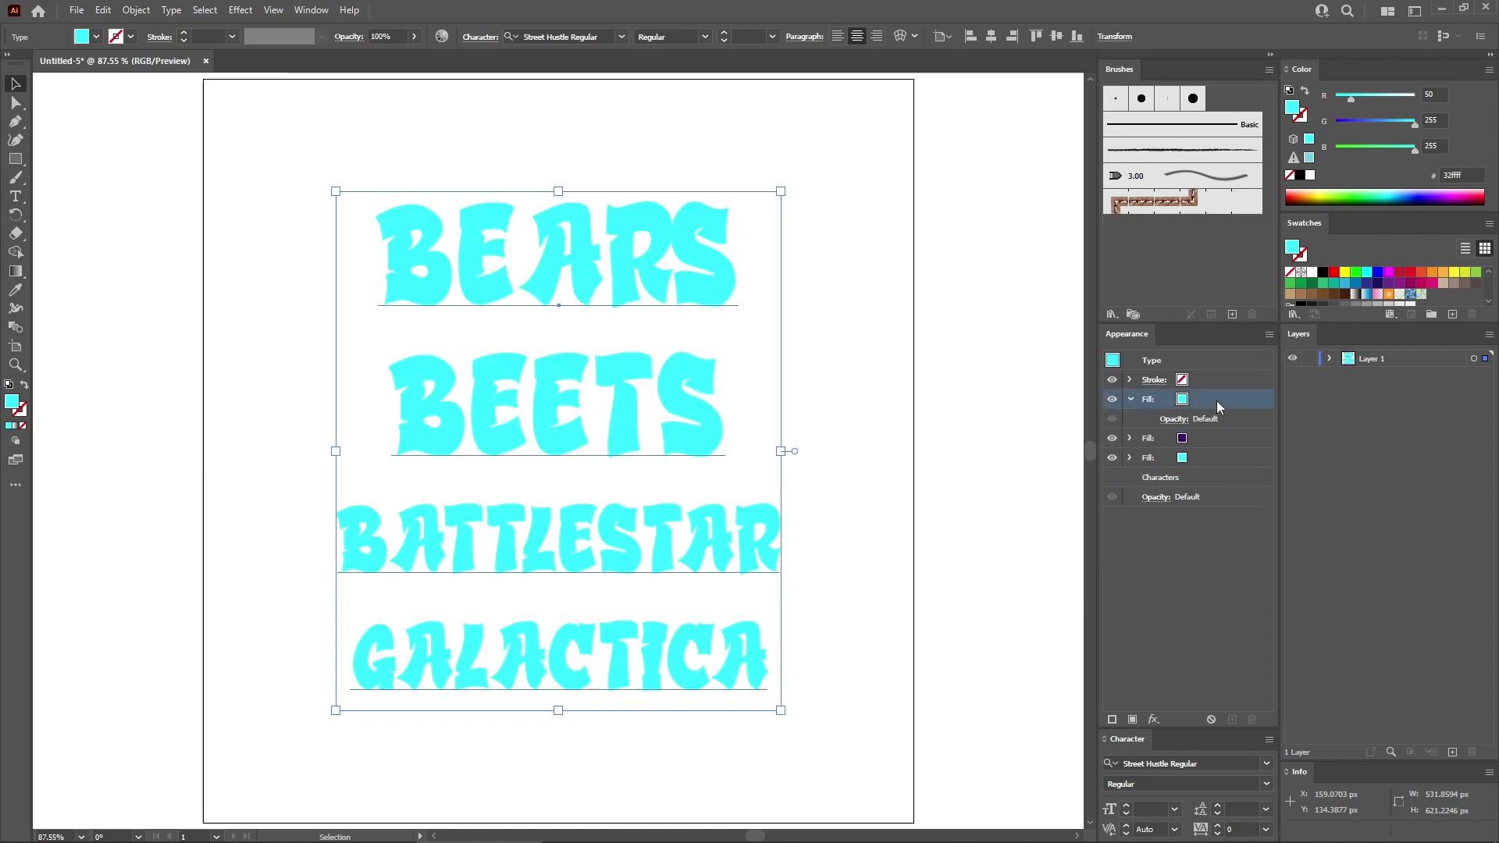
Apply an Offset Path effect to the topmost cyan fill with a -3 px offset and Round joins.
{"action": "left_click", "coordinate": [251, 14]}
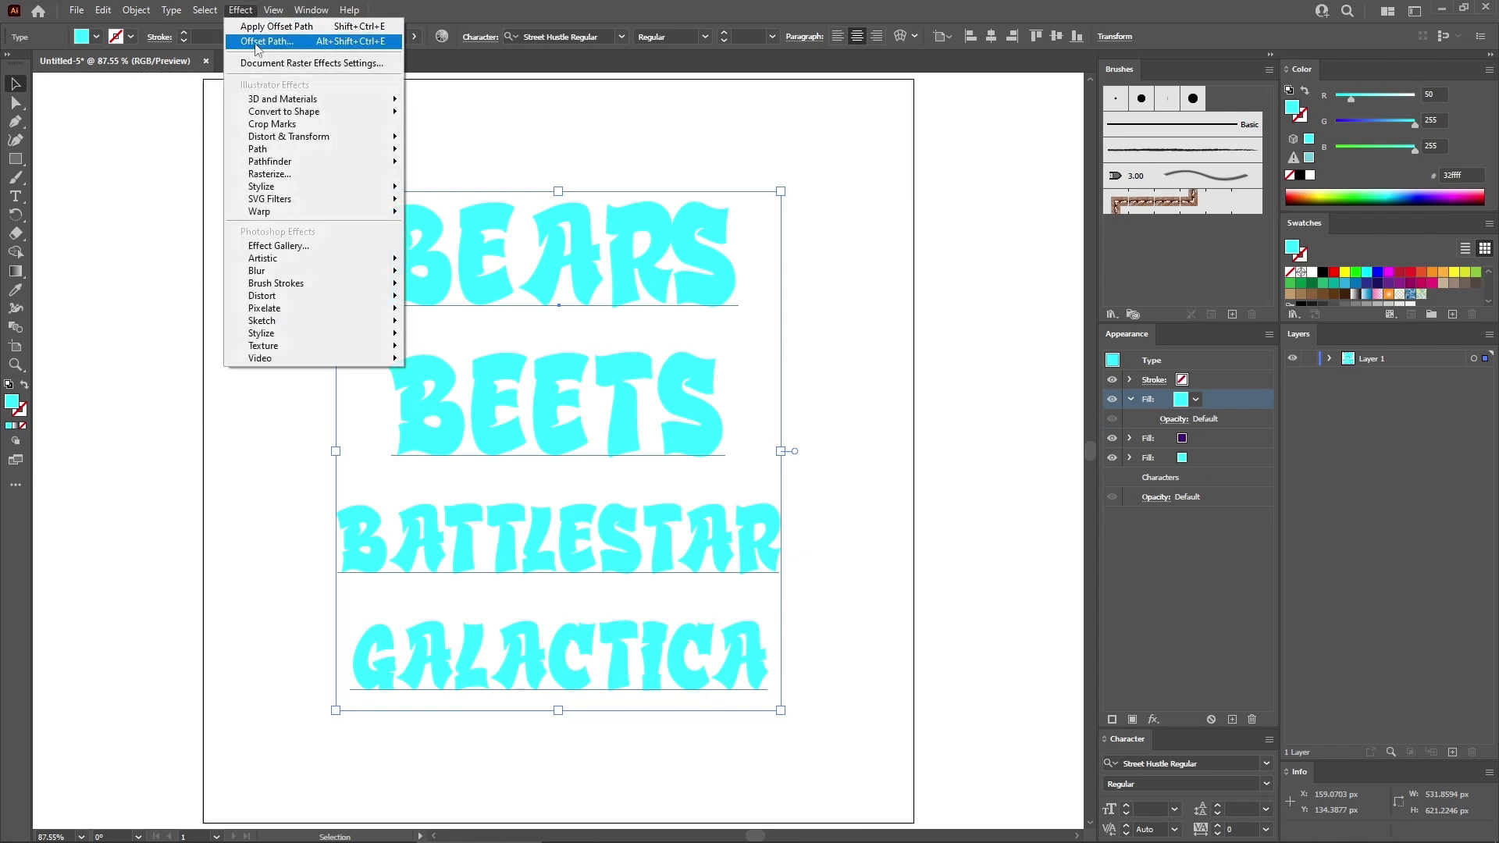
{"action": "left_click", "coordinate": [270, 40]}
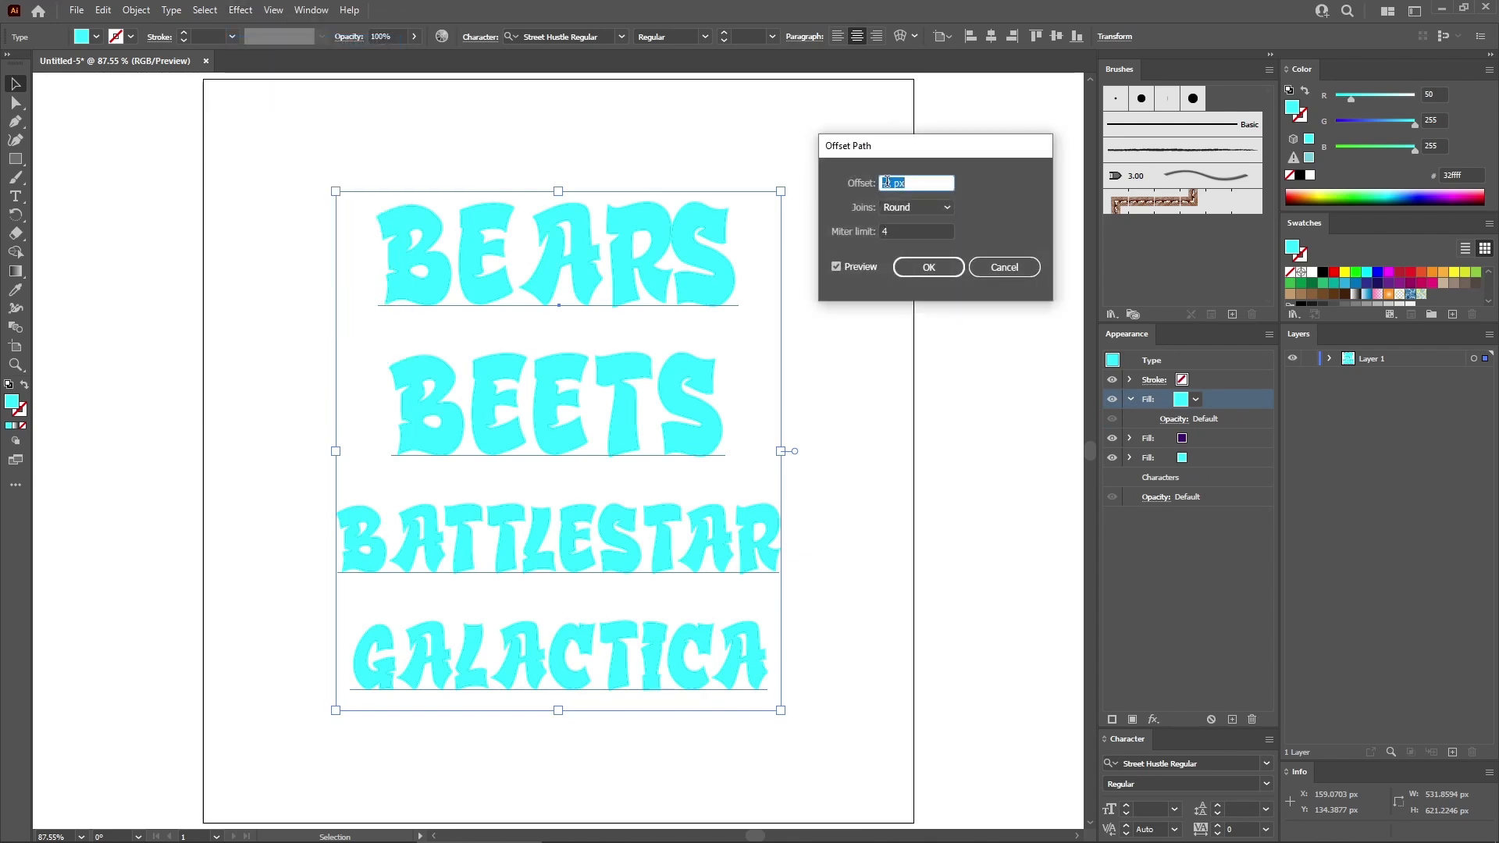
{"action": "type", "text": "-3"}
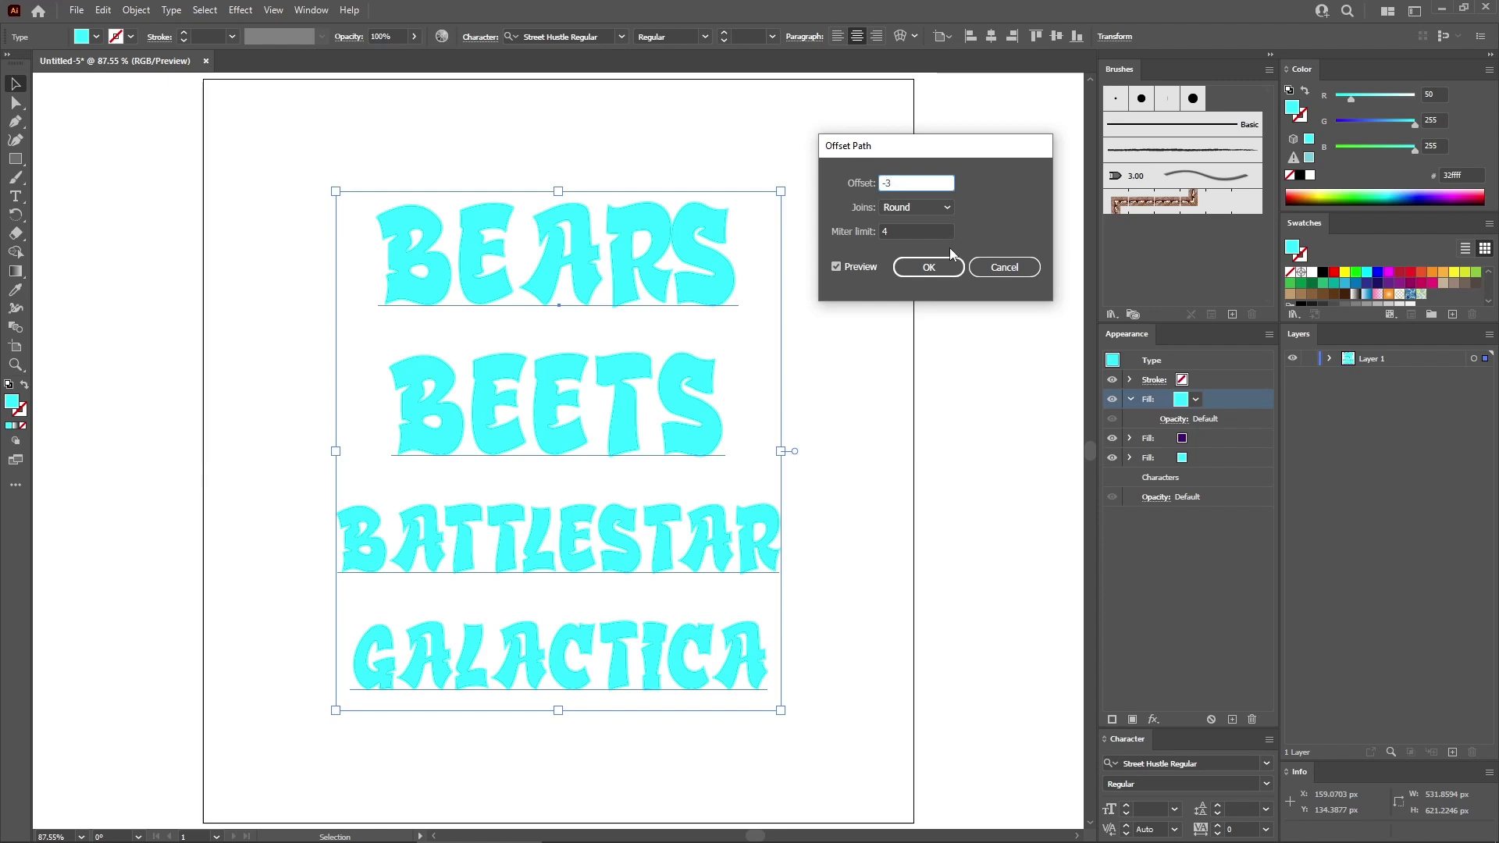
{"action": "key", "text": "Return"}
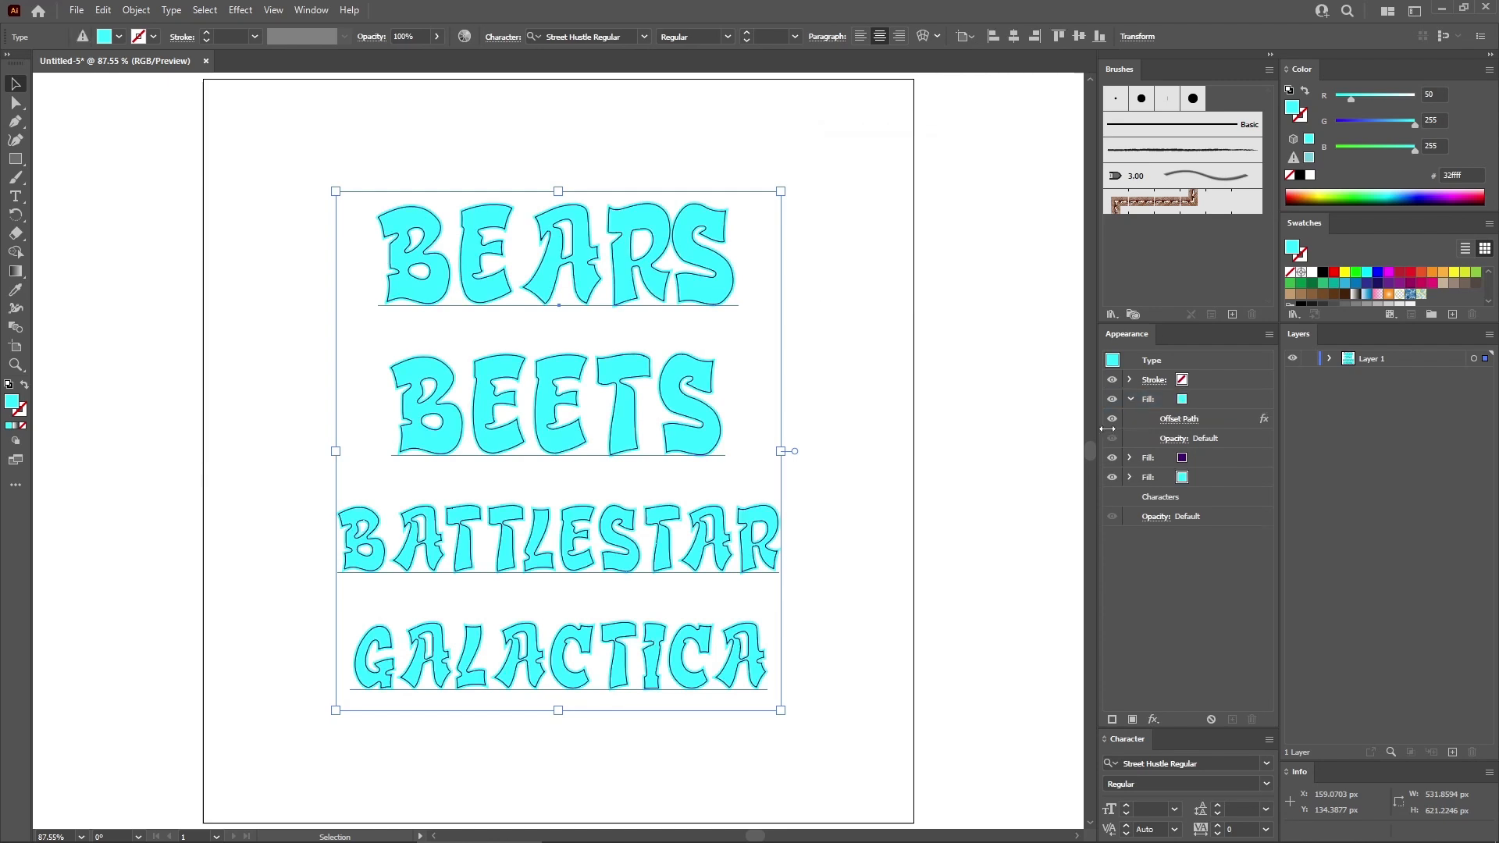
Add a Transform effect to the topmost cyan fill that moves it -2 px horizontally and -2 px vertically.
{"action": "left_click", "coordinate": [1228, 401]}
{"action": "left_click", "coordinate": [240, 9]}
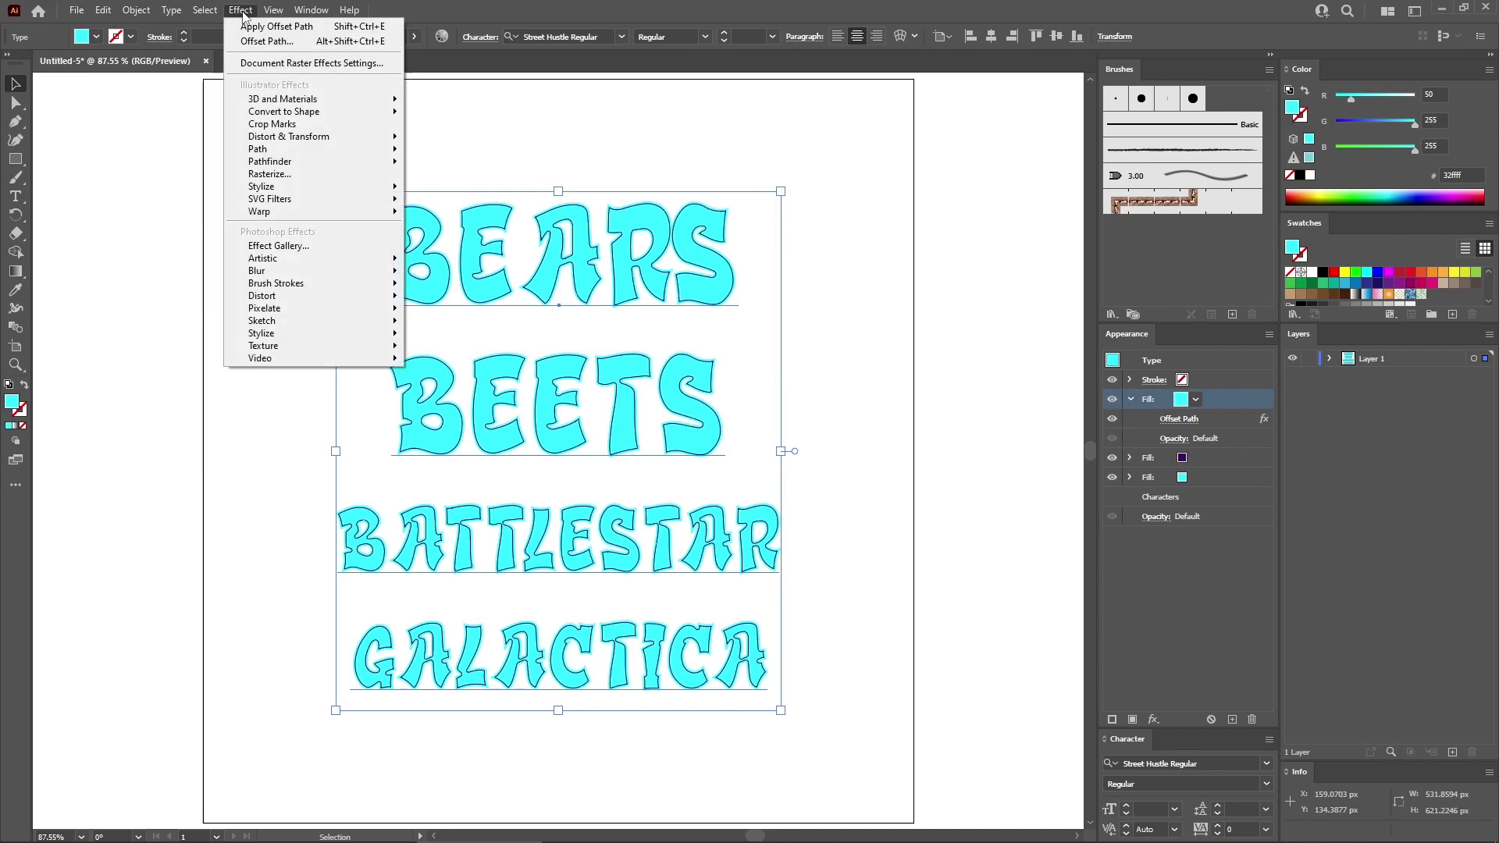
{"action": "mouse_move", "coordinate": [291, 139]}
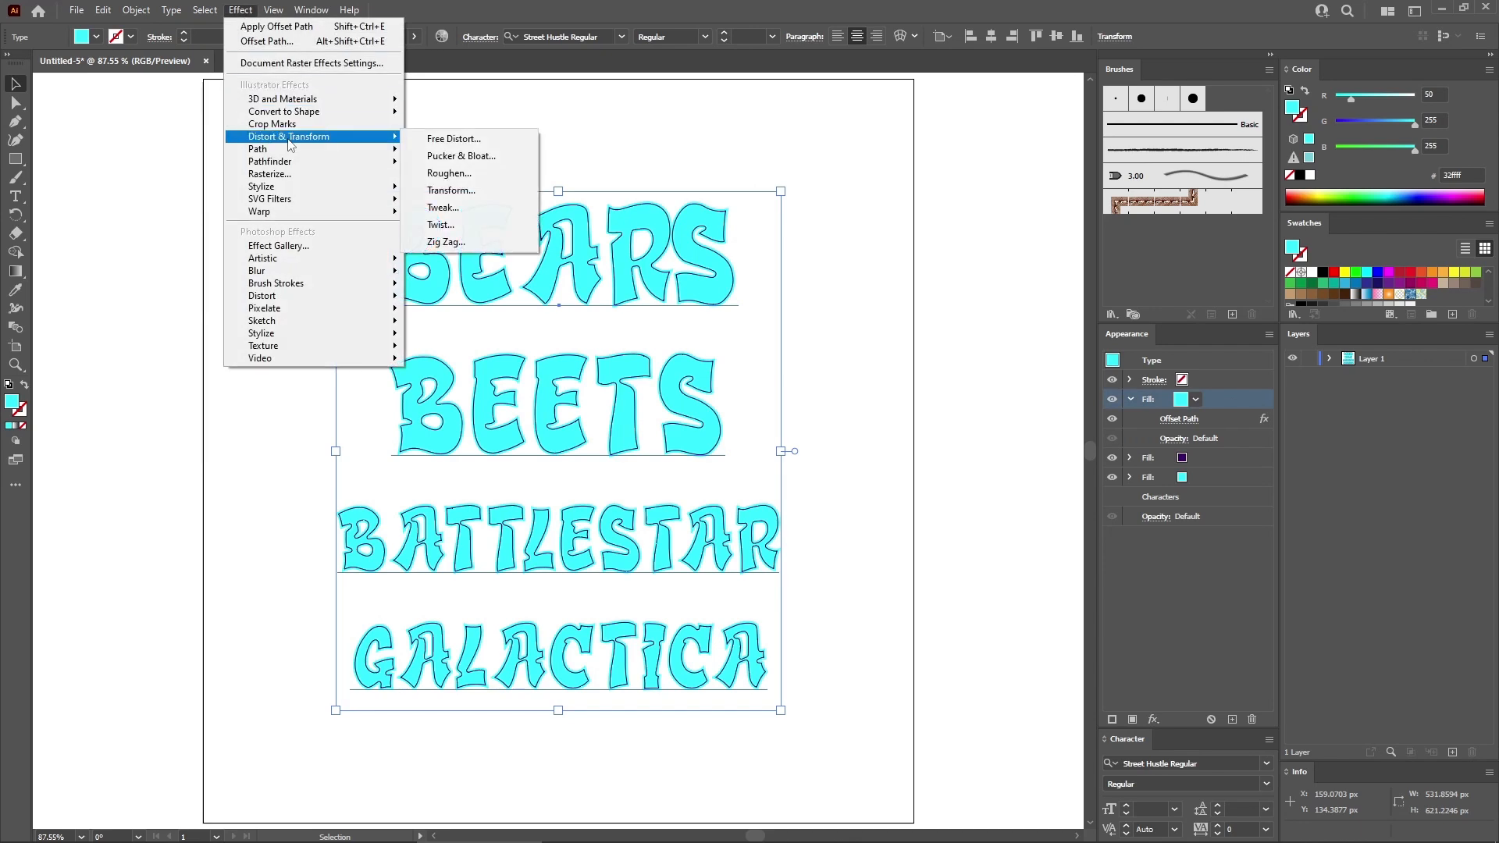
{"action": "left_click", "coordinate": [448, 191]}
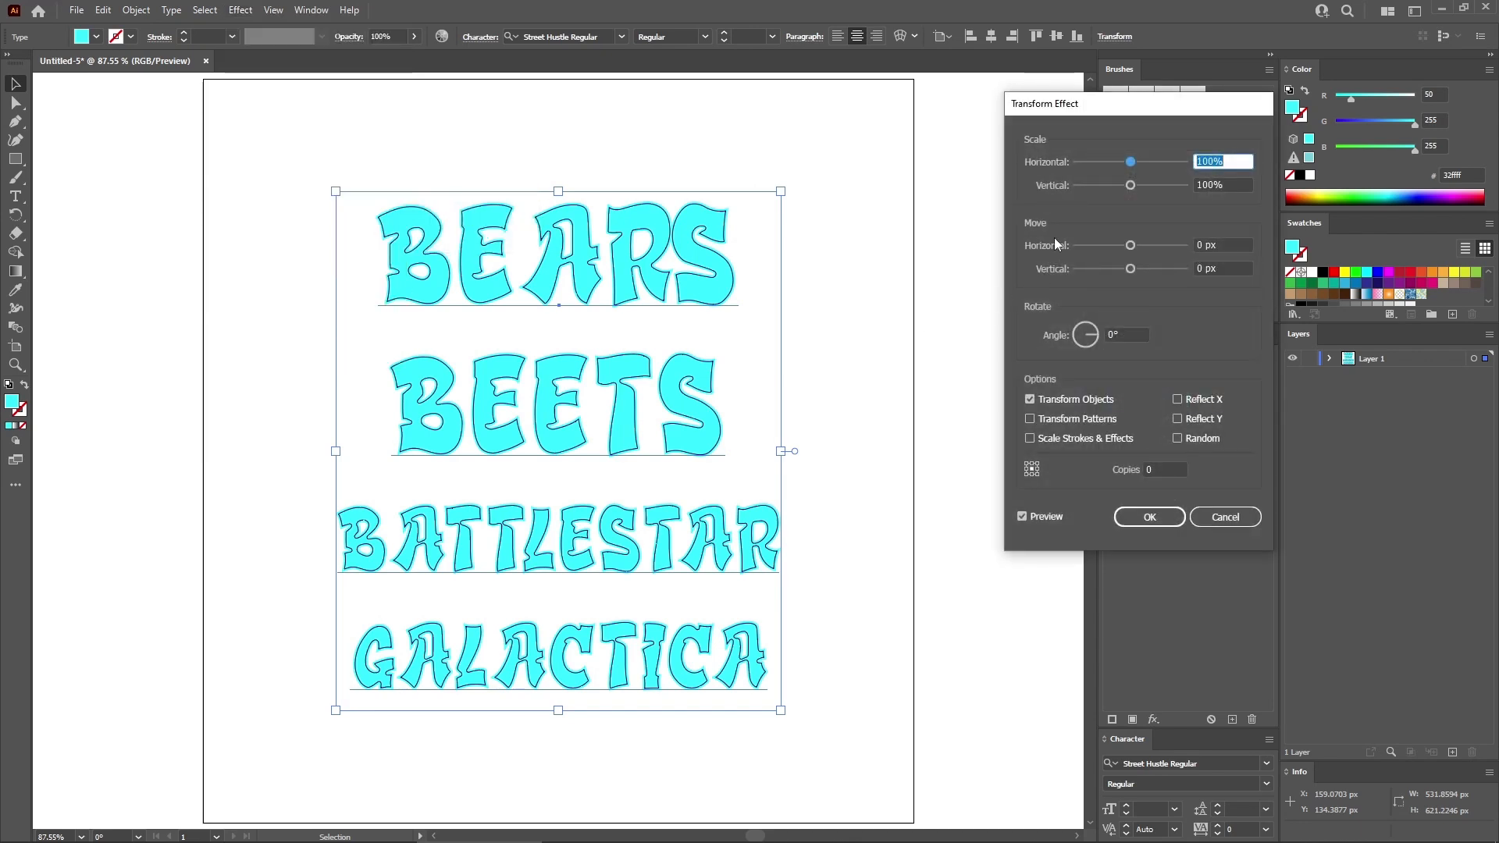
{"action": "left_click", "coordinate": [1136, 247]}
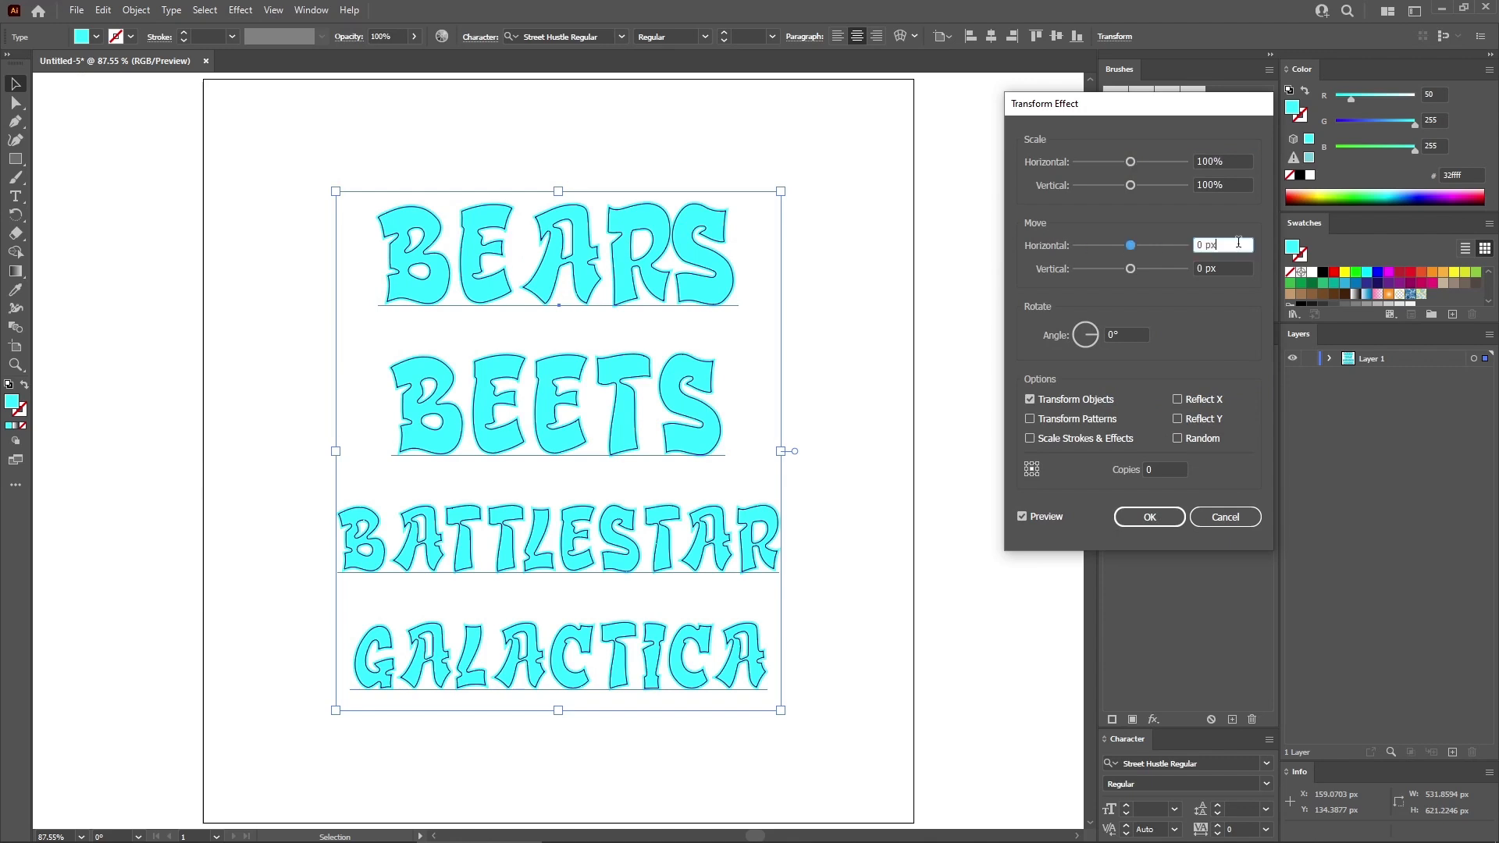
{"action": "type", "text": "-2"}
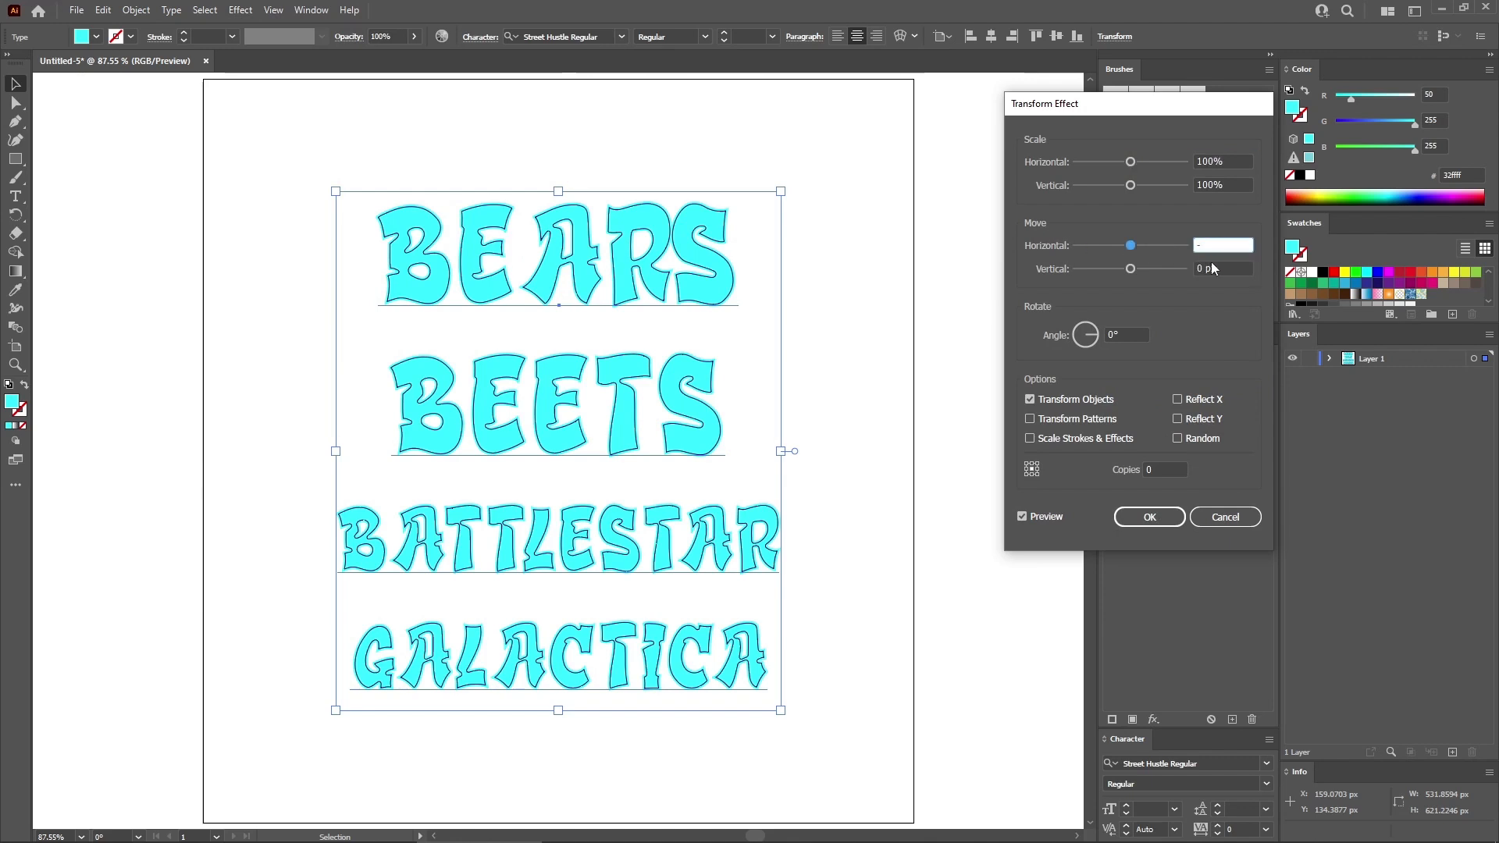
{"action": "left_click", "coordinate": [1125, 268]}
{"action": "type", "text": "-2"}
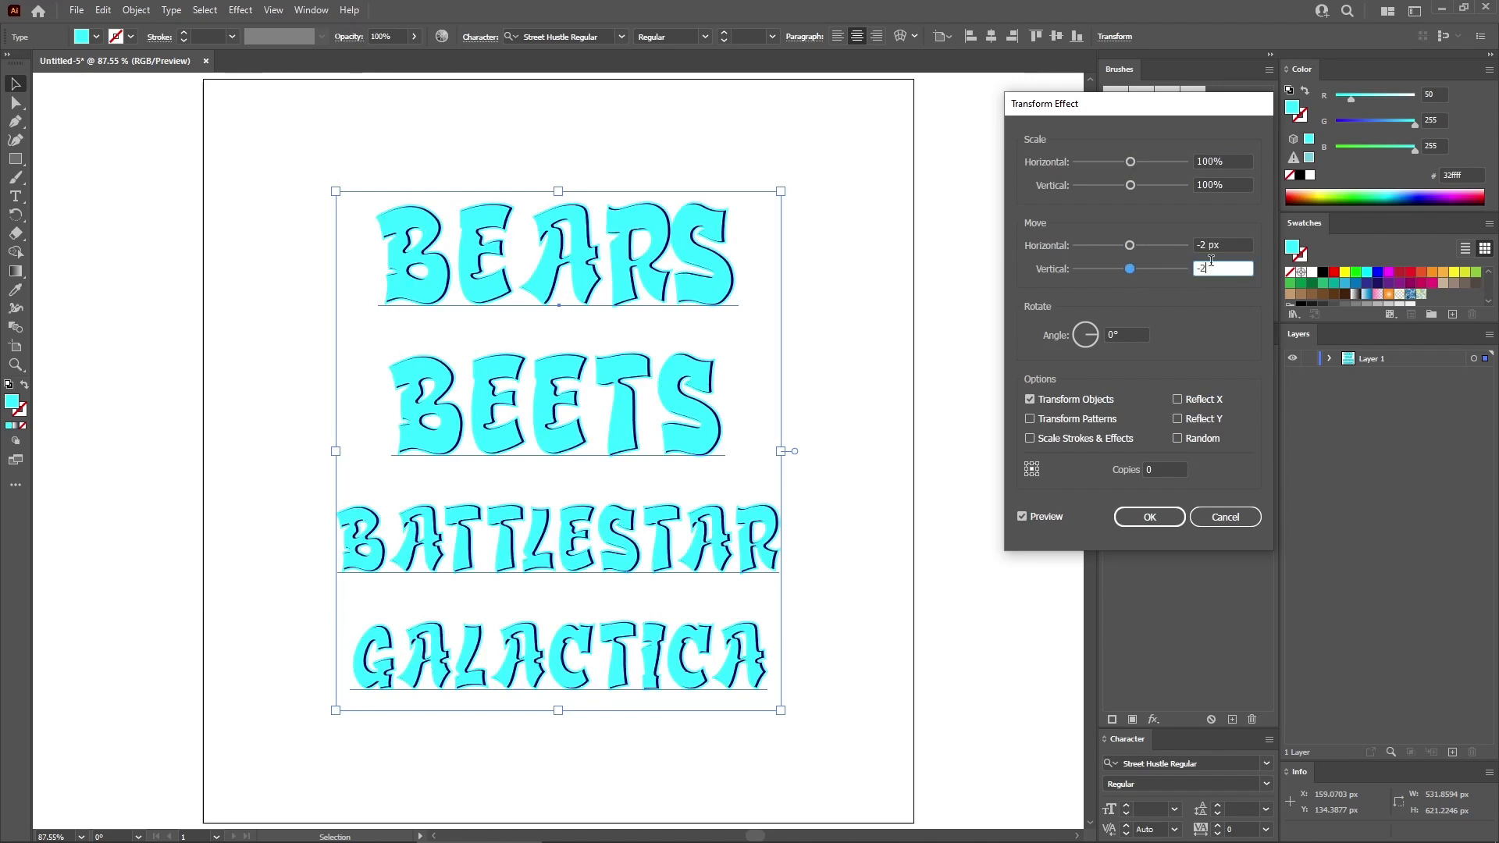
{"action": "left_click", "coordinate": [1242, 244]}
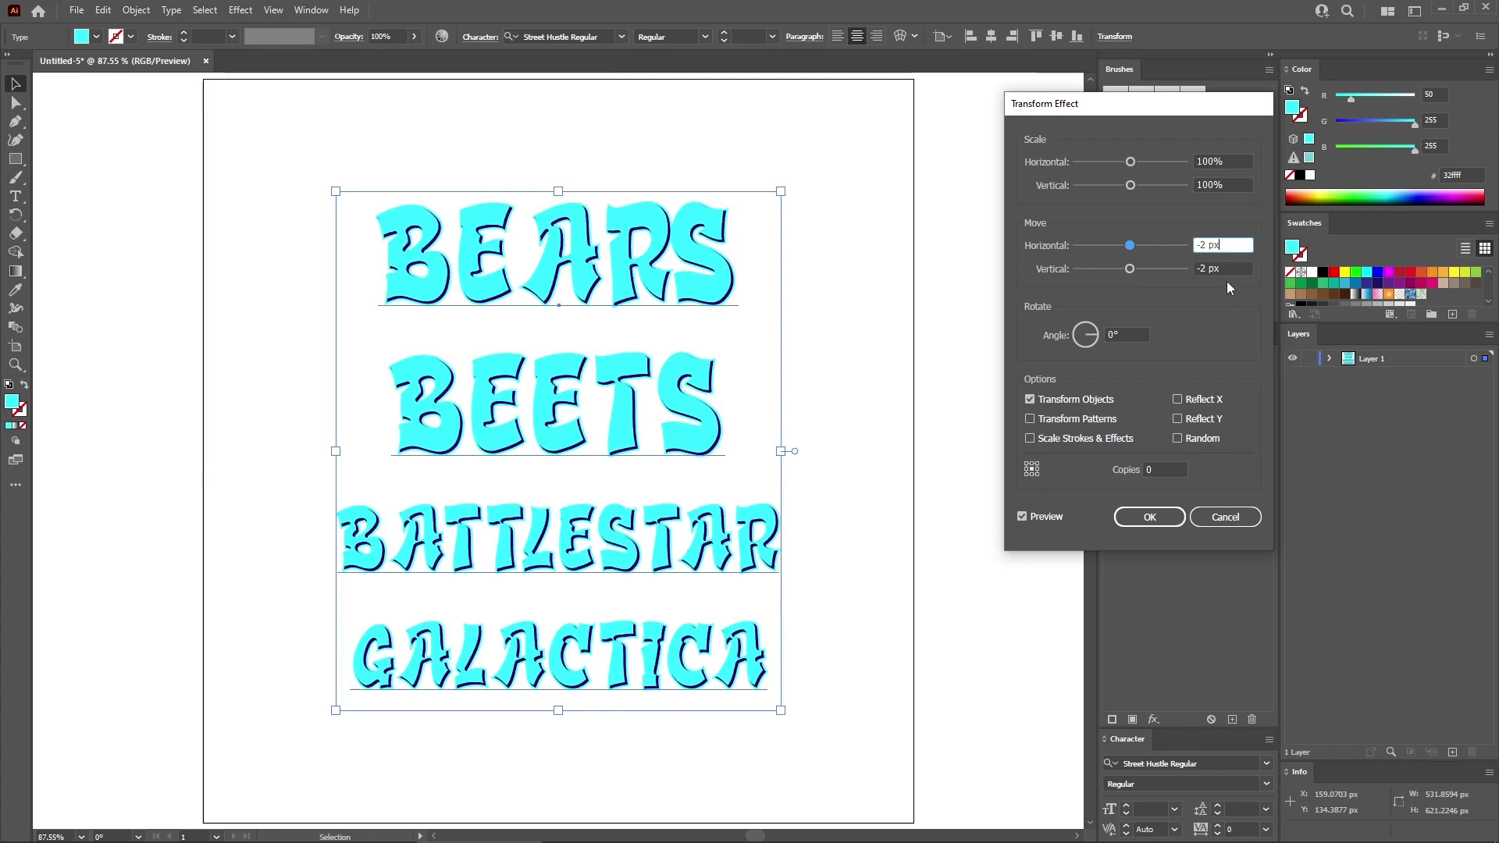
{"action": "left_click", "coordinate": [1146, 516]}
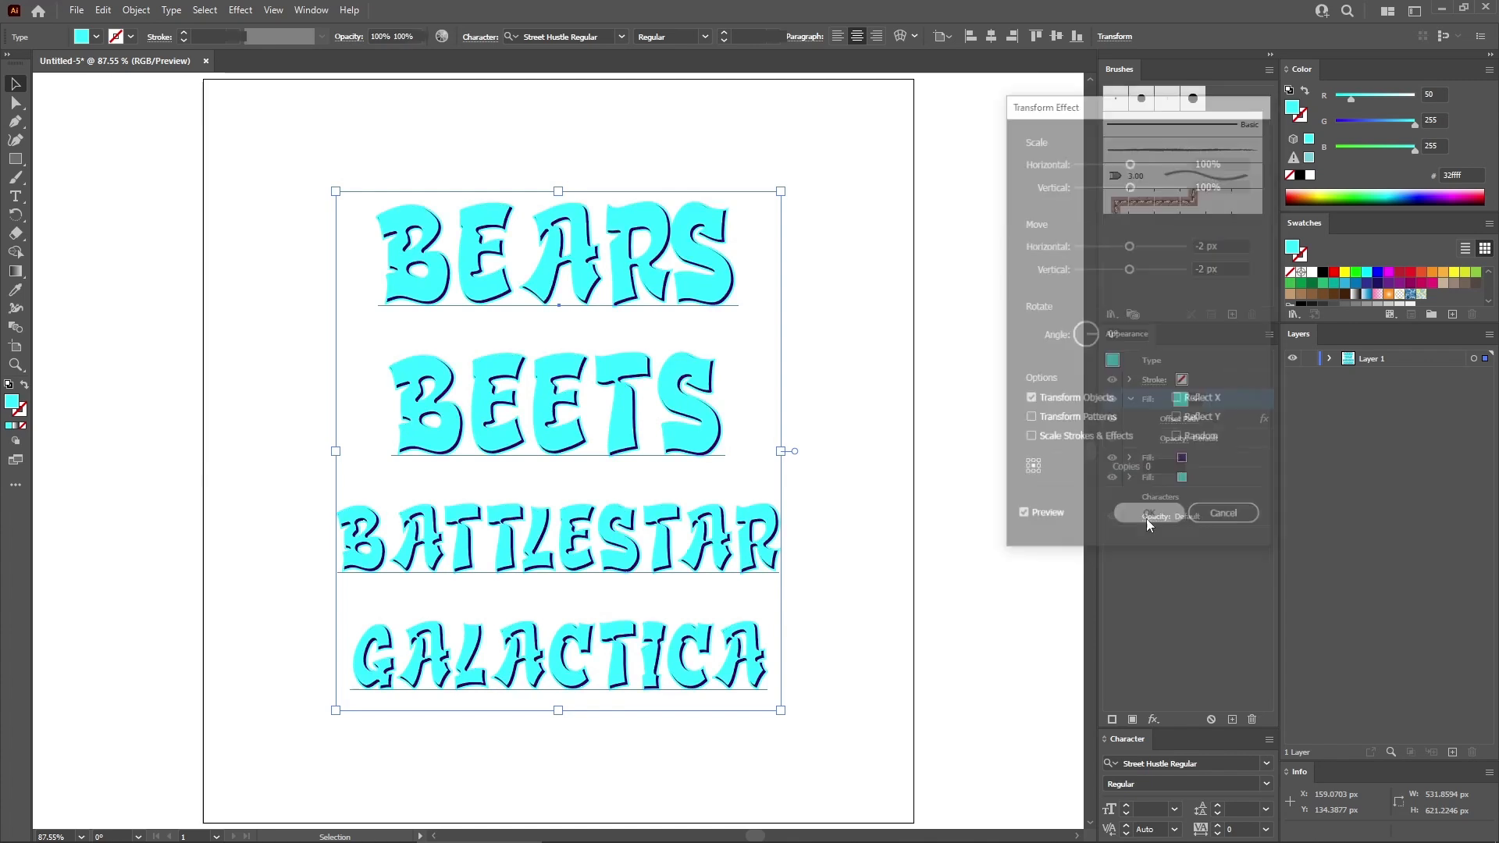
Duplicate the purple fill and place one copy beneath the lower cyan fill.
{"action": "left_click", "coordinate": [1130, 399]}
{"action": "left_click", "coordinate": [1131, 419]}
{"action": "left_click", "coordinate": [1215, 418]}
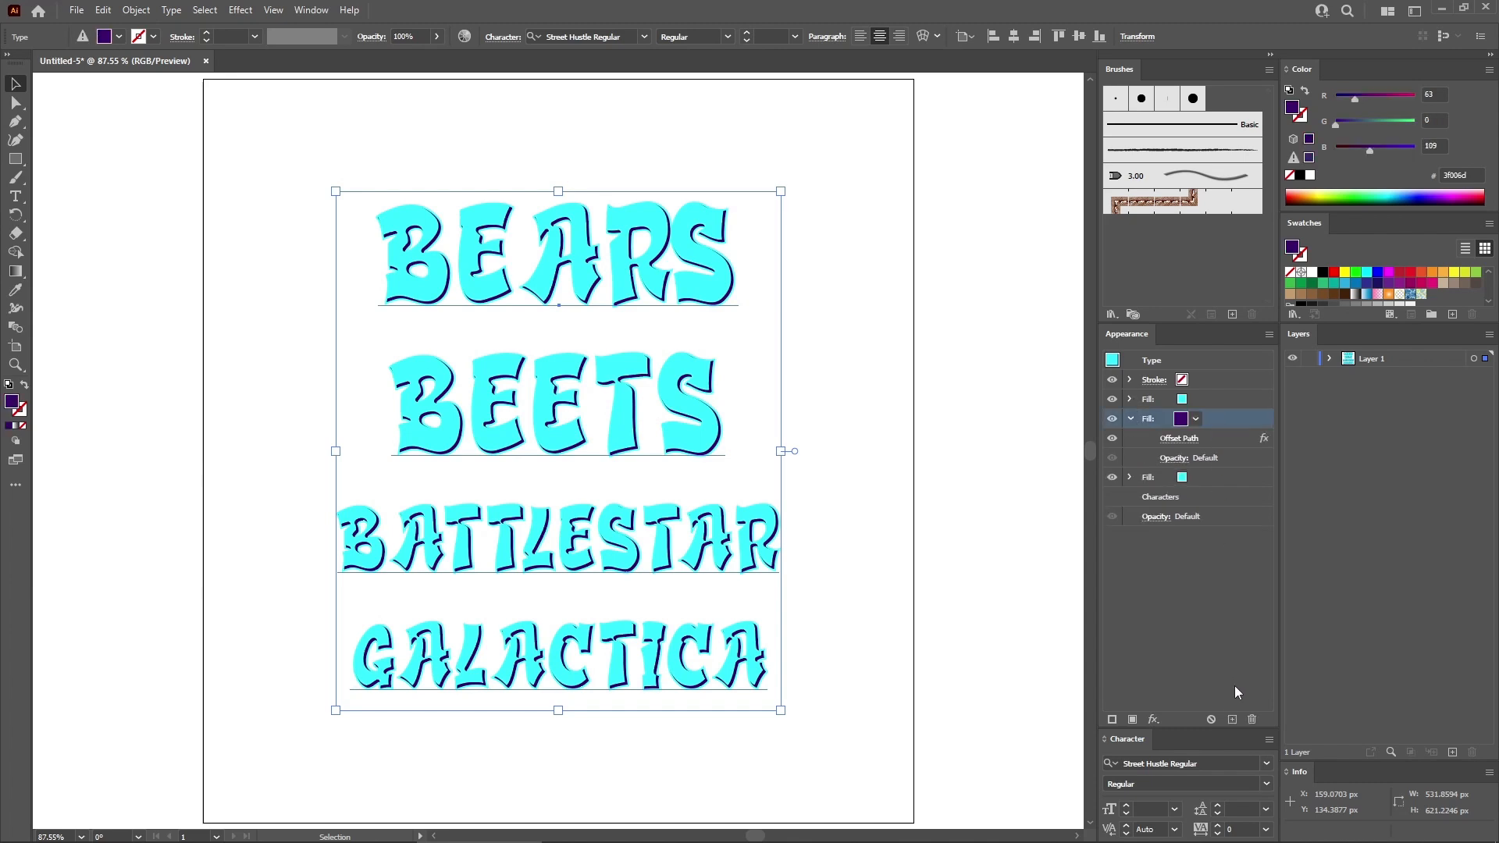
{"action": "left_click", "coordinate": [1232, 718]}
{"action": "left_click_drag", "start_coordinate": [1195, 500], "coordinate": [1192, 480]}
{"action": "left_click", "coordinate": [1131, 419]}
{"action": "left_click", "coordinate": [1130, 458]}
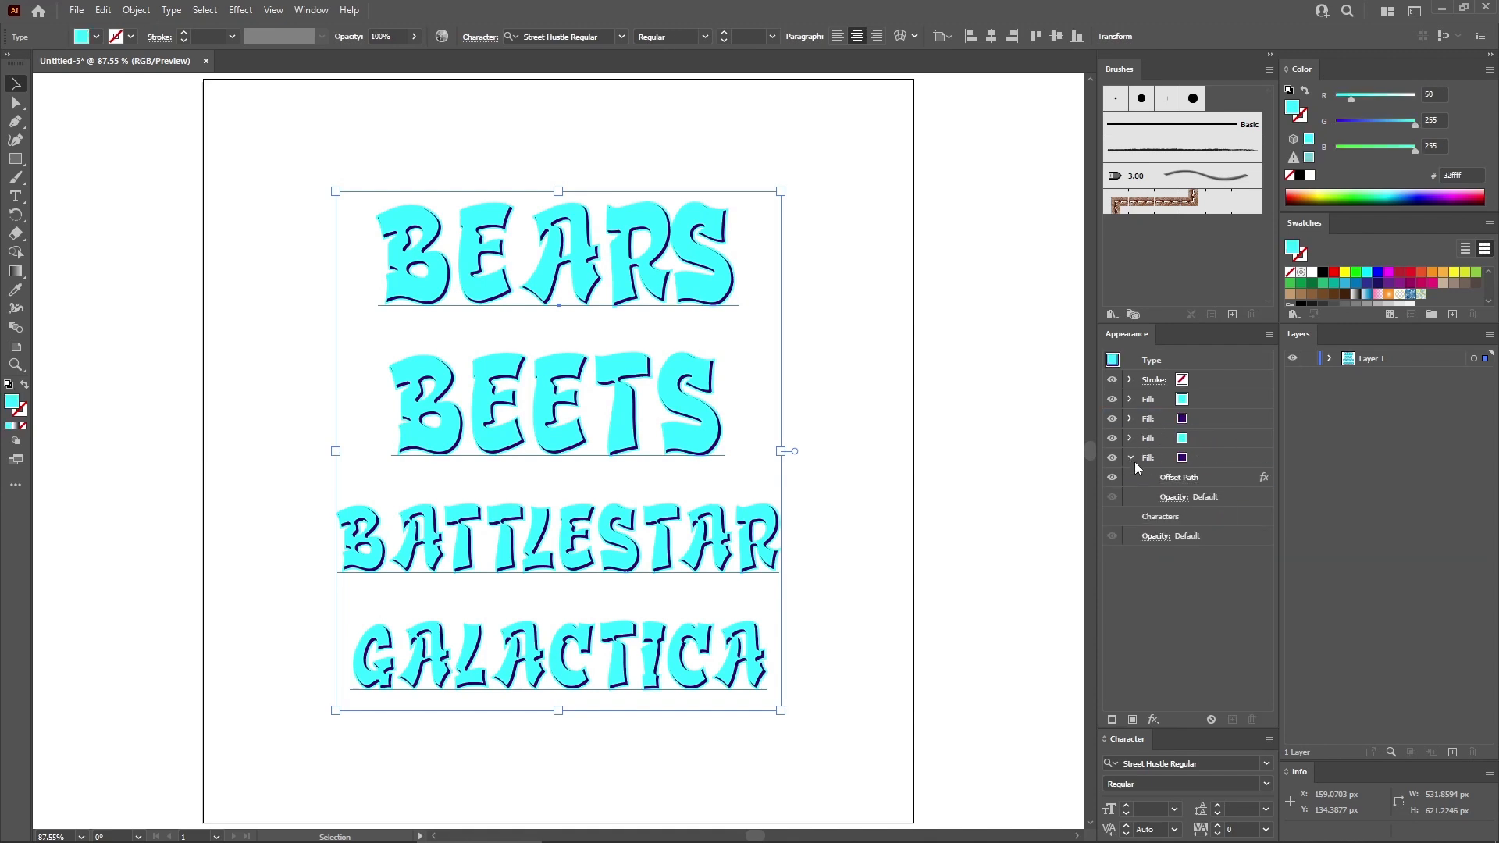
Set the bottom purple fill's Offset Path to 5 px.
{"action": "left_click", "coordinate": [1178, 477]}
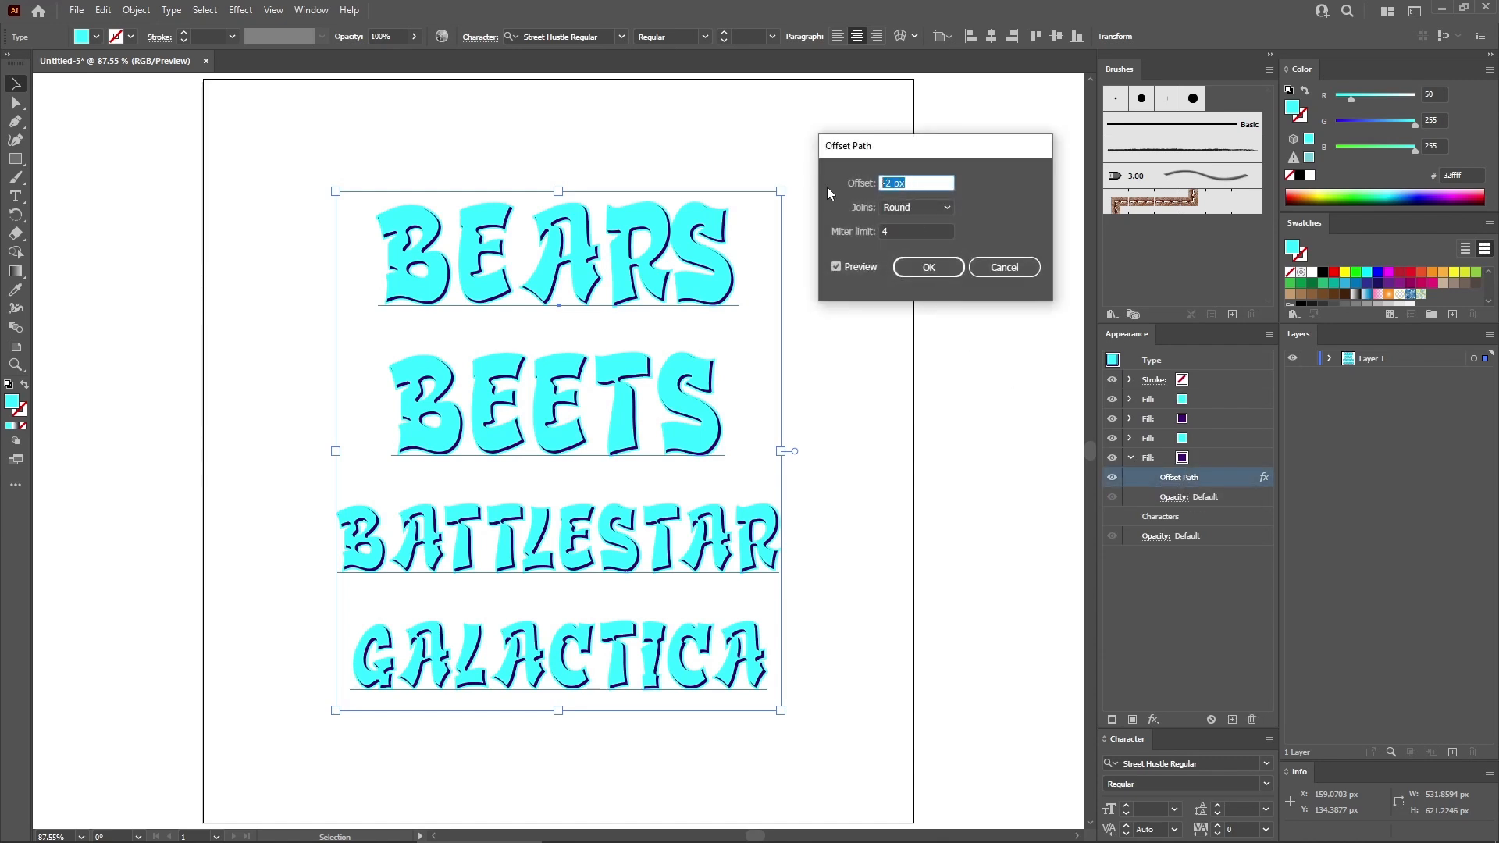
{"action": "type", "text": "5"}
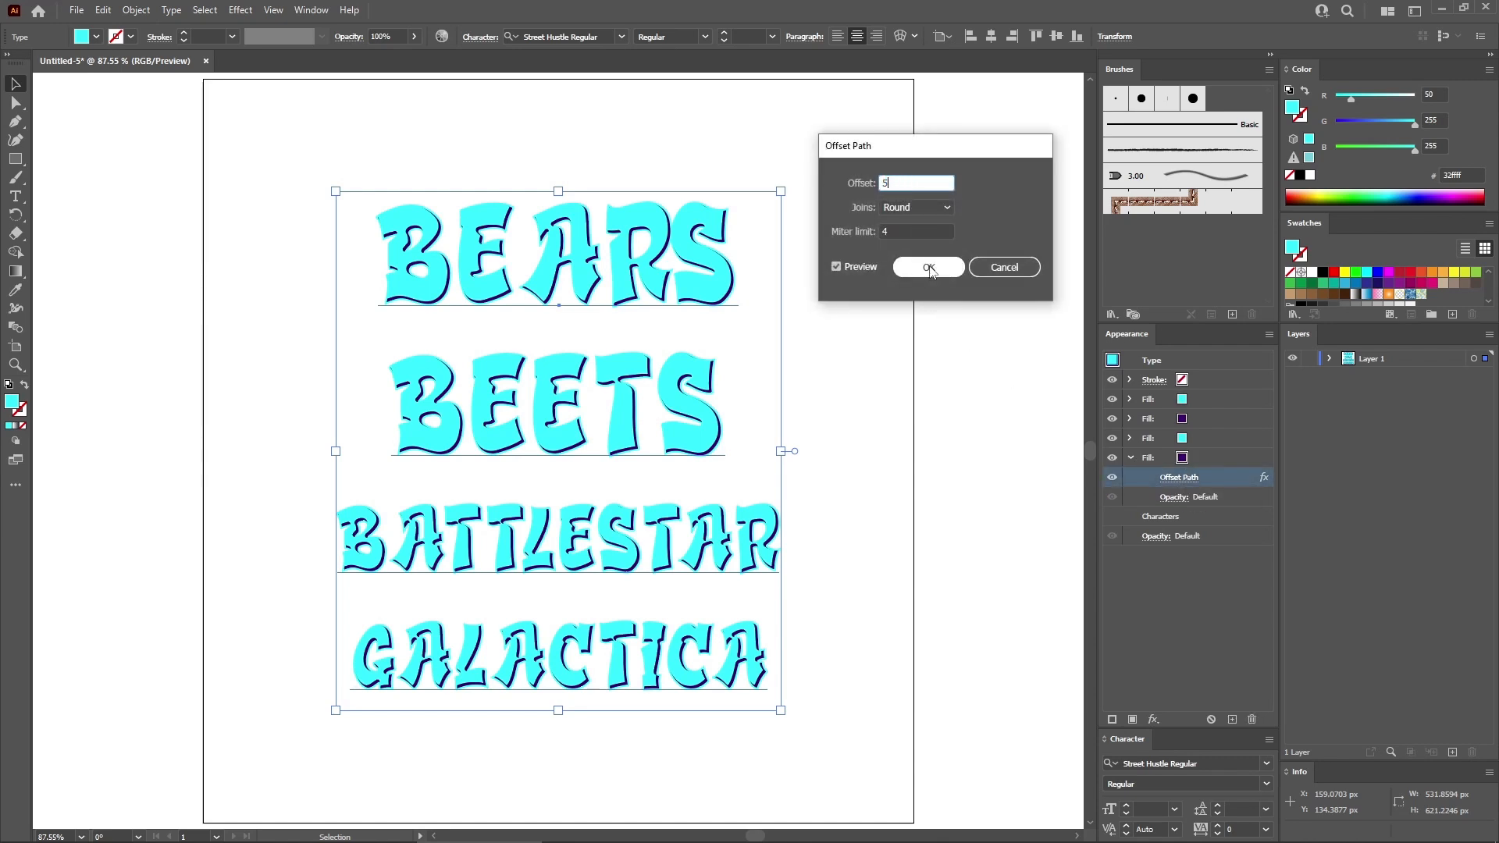
{"action": "left_click", "coordinate": [928, 268]}
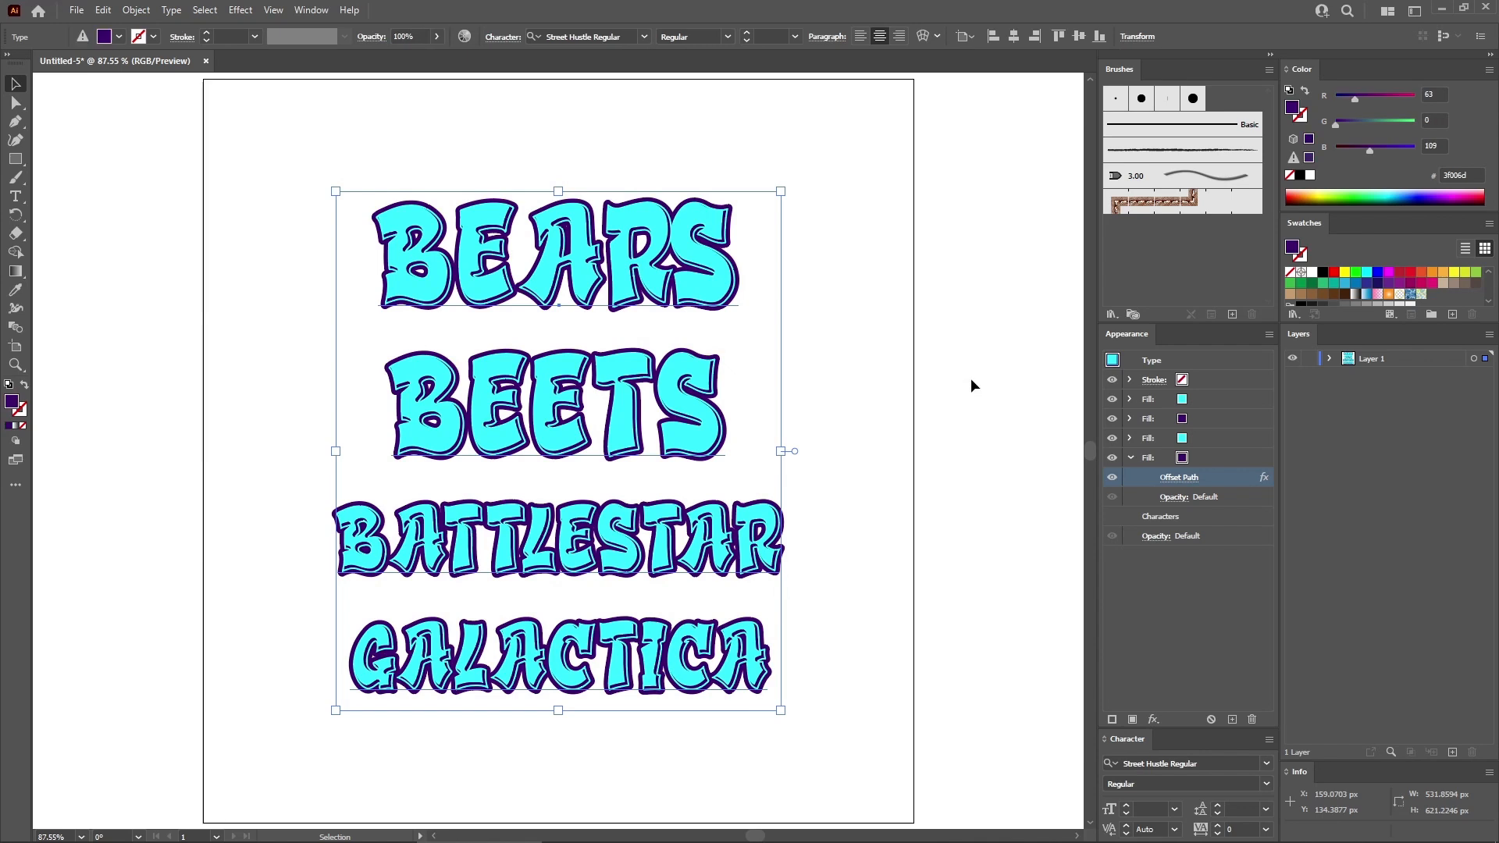
Duplicate the bottom purple fill and delete the Offset Path effect from the lowest copy.
{"action": "left_click", "coordinate": [1214, 462]}
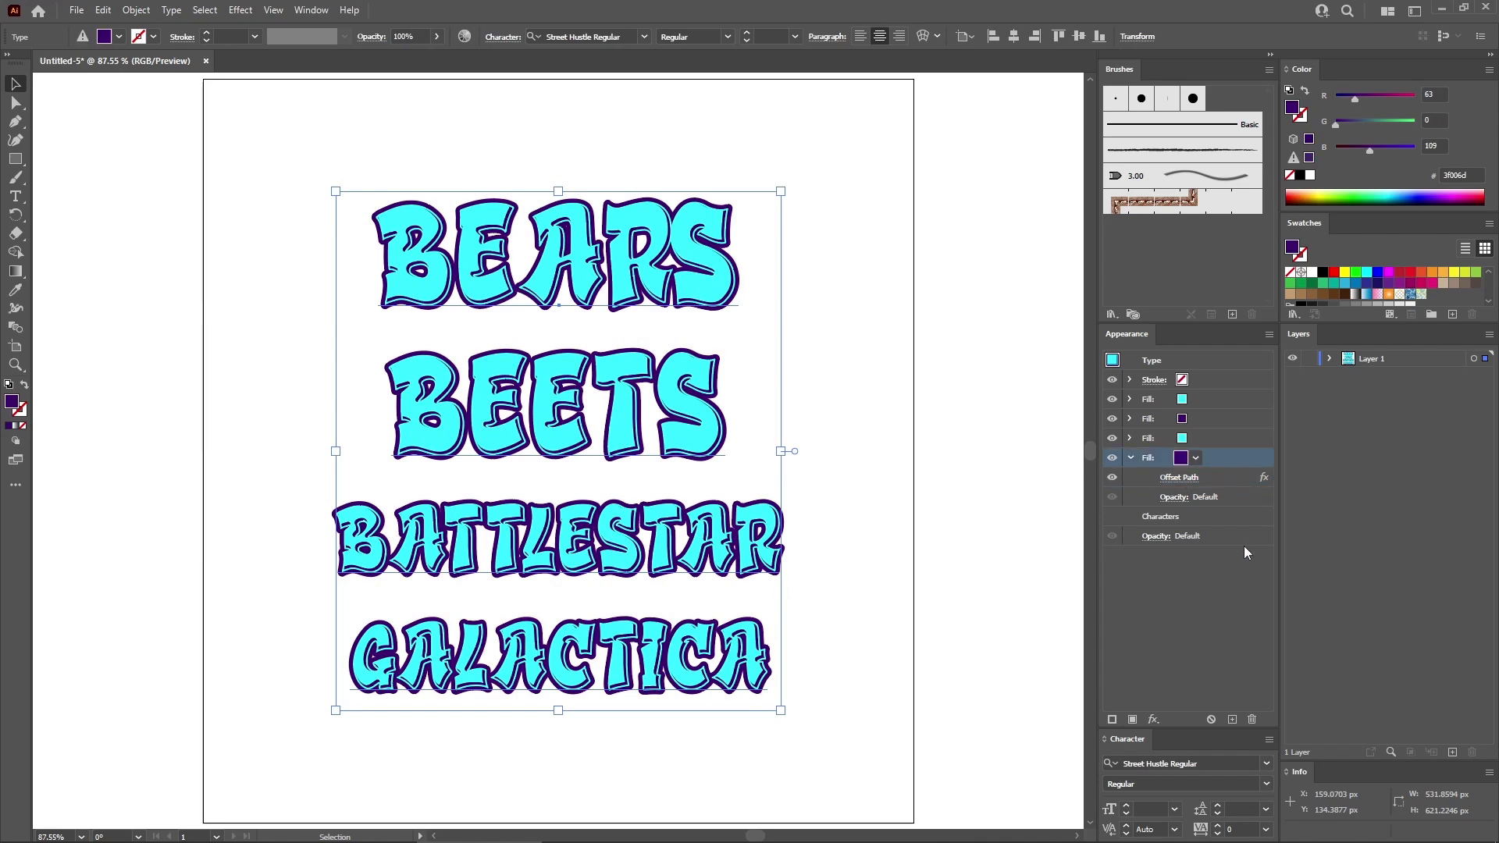
{"action": "left_click", "coordinate": [1234, 719]}
{"action": "left_click", "coordinate": [1131, 458]}
{"action": "left_click", "coordinate": [1224, 498]}
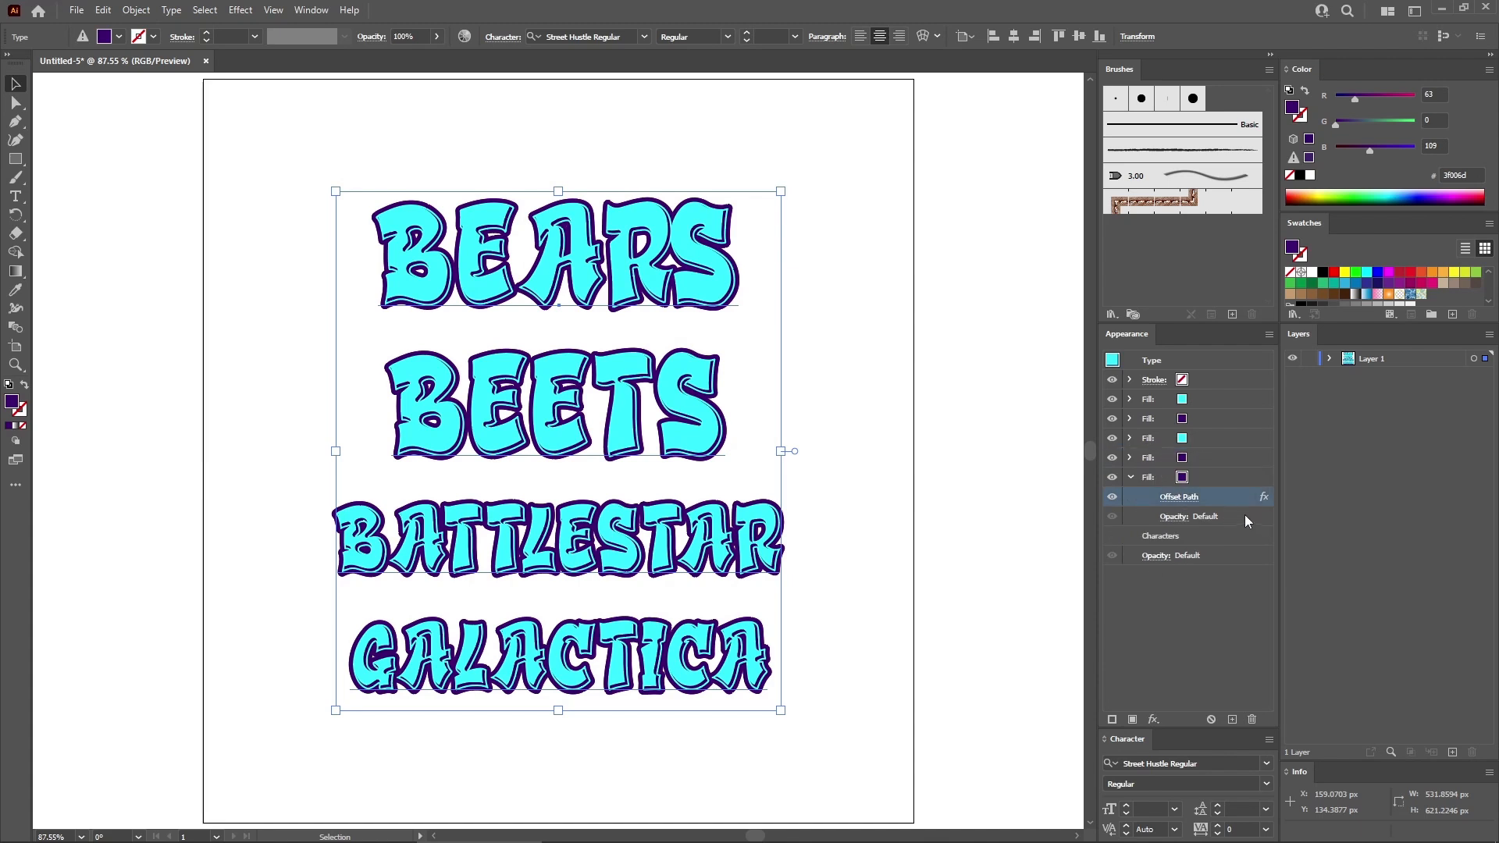
{"action": "left_click", "coordinate": [1252, 718]}
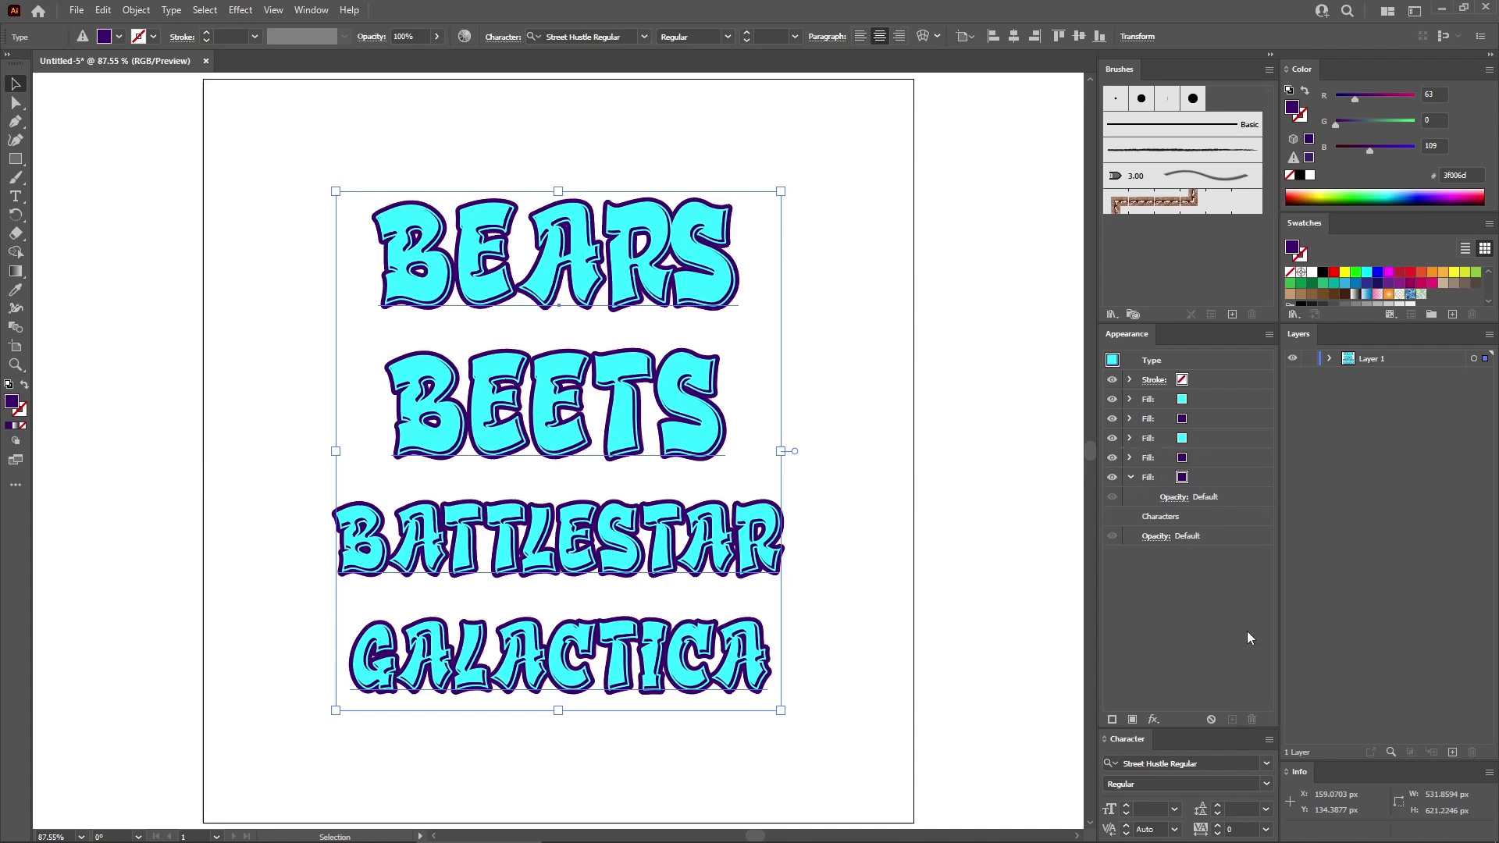
Add a Transform effect to the lowest purple fill that moves it 10 px horizontally and 10 px vertically.
{"action": "left_click", "coordinate": [1220, 480]}
{"action": "left_click", "coordinate": [1154, 720]}
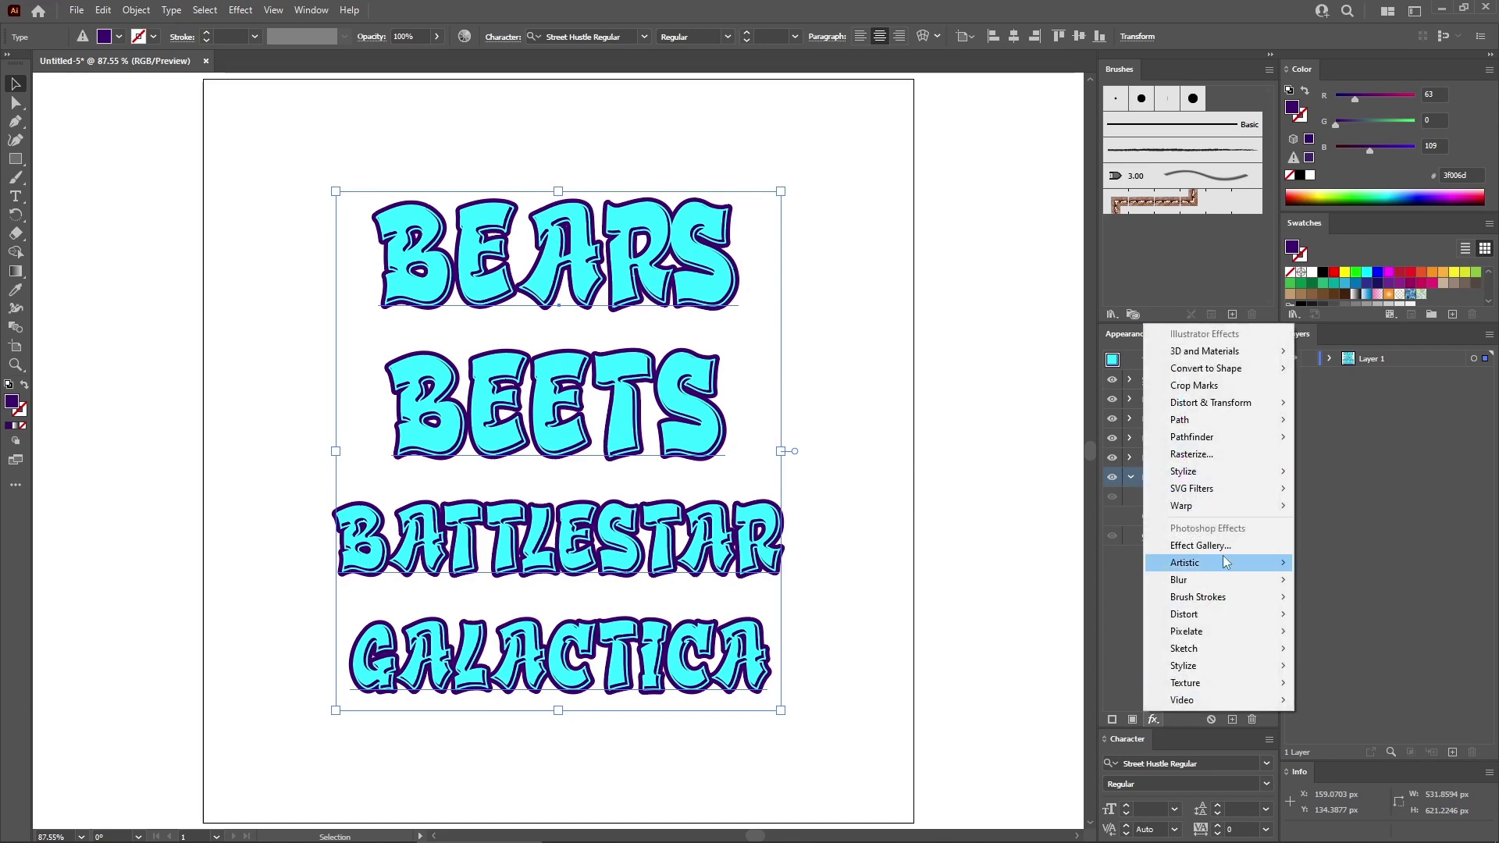
{"action": "mouse_move", "coordinate": [1218, 403]}
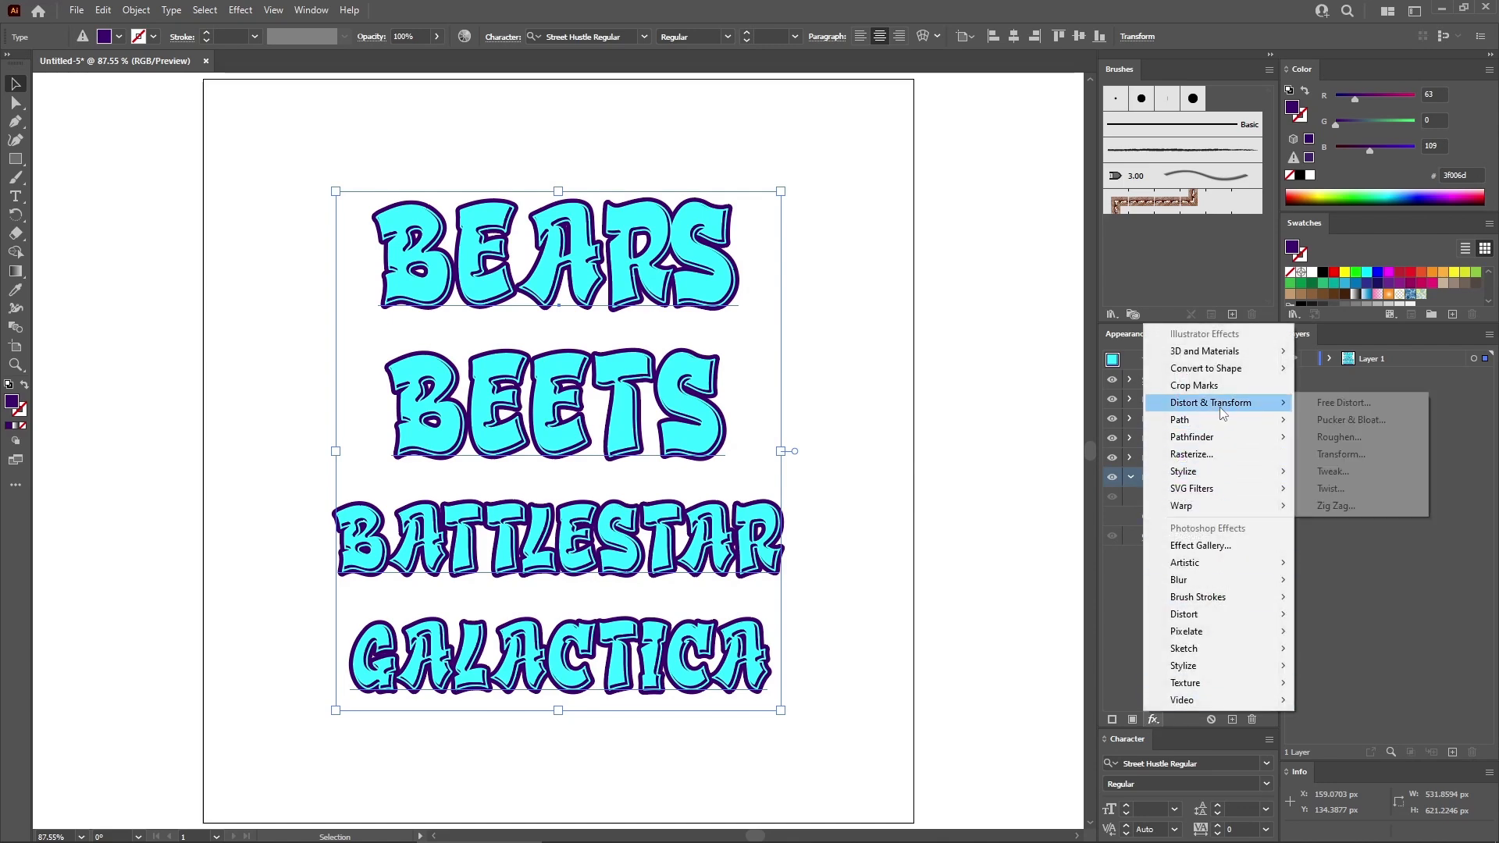
{"action": "left_click", "coordinate": [1341, 454]}
{"action": "left_click", "coordinate": [1201, 244]}
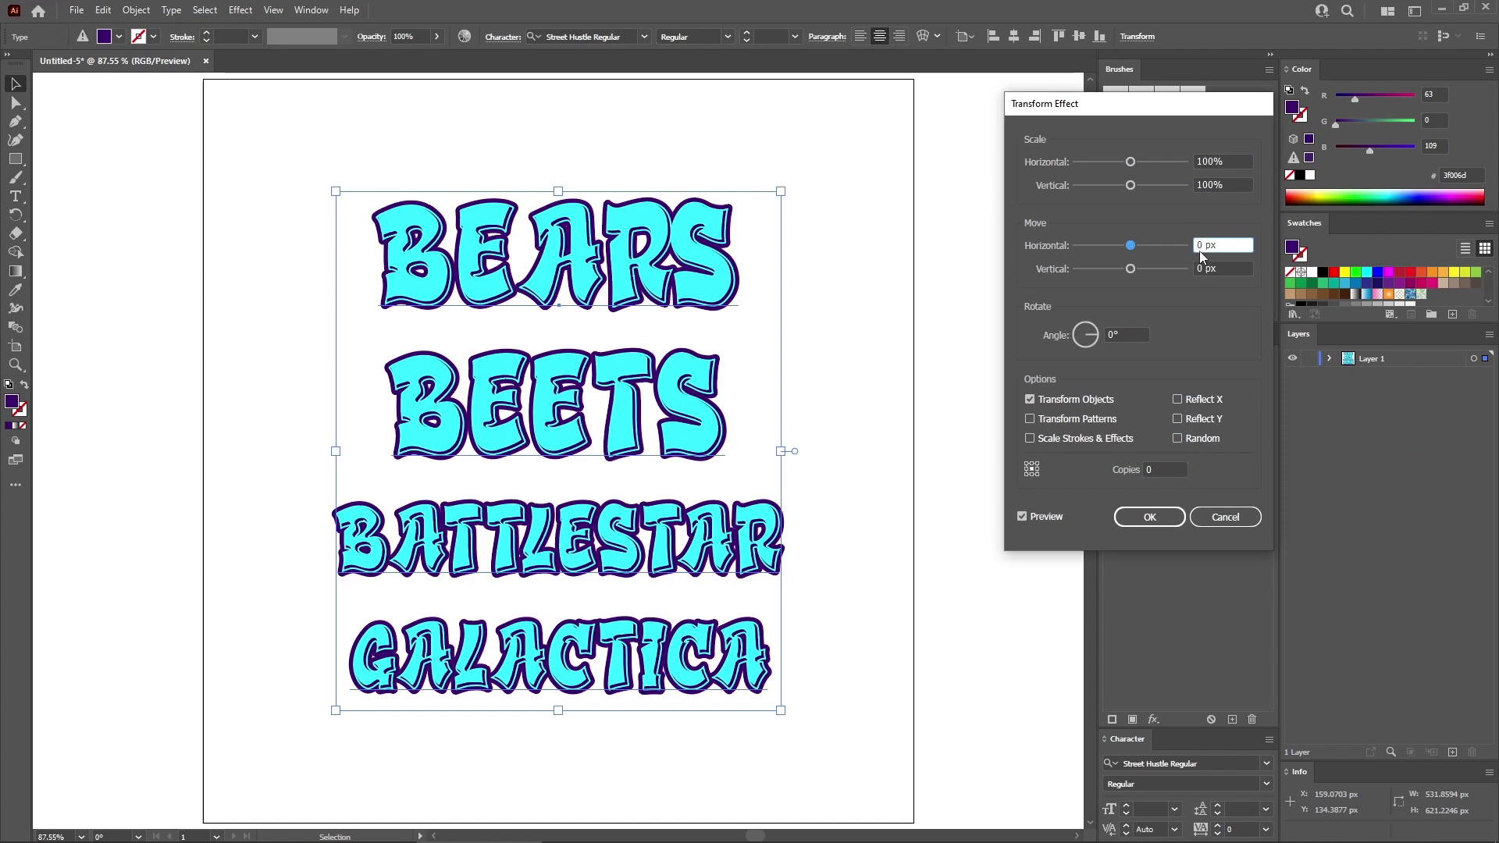
{"action": "type", "text": "1"}
{"action": "key", "text": "Tab"}
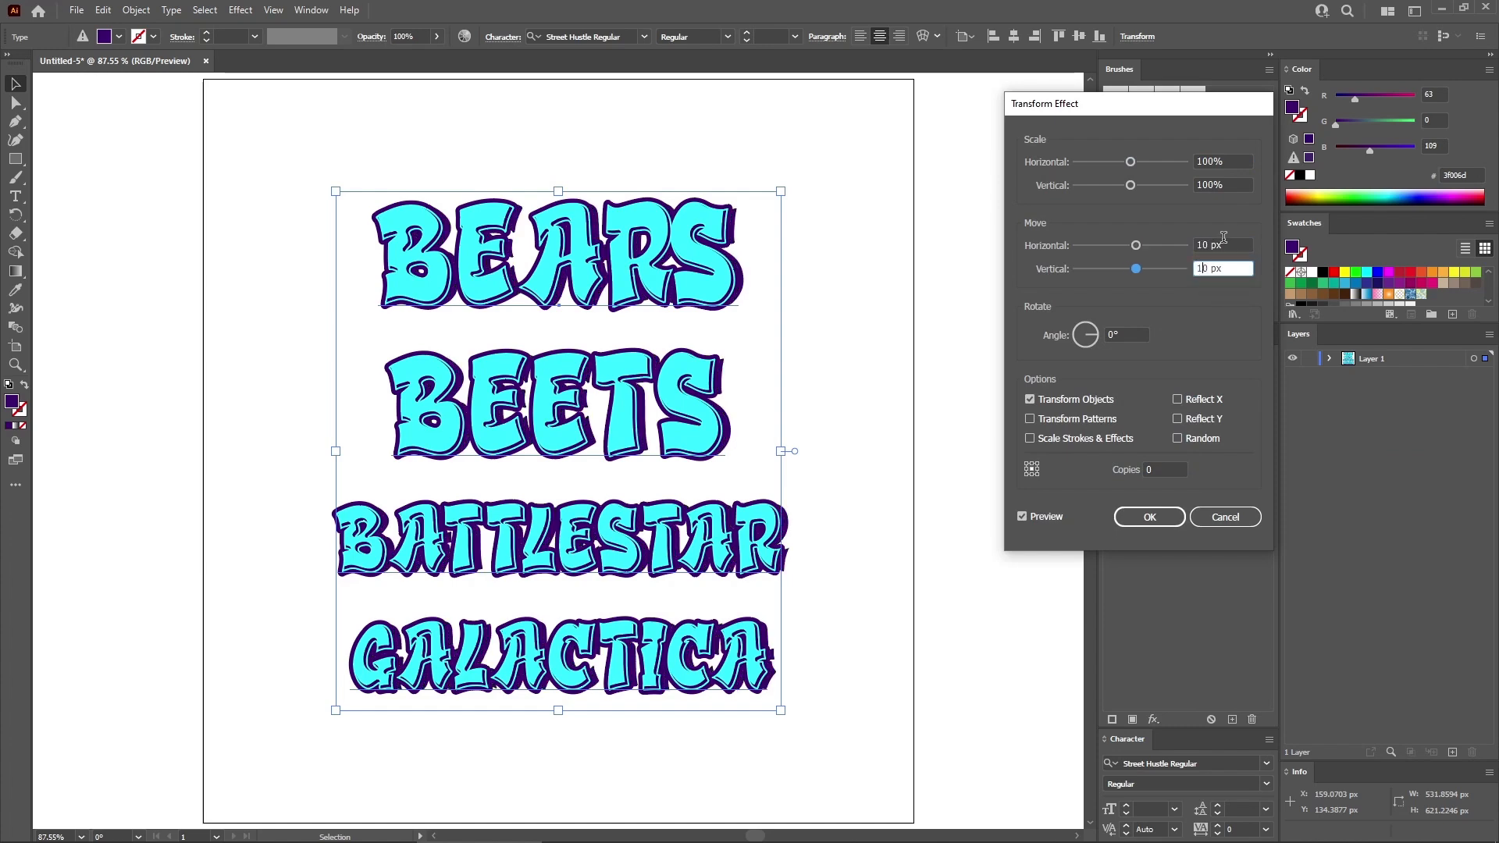
{"action": "key", "text": "Tab"}
{"action": "left_click", "coordinate": [1149, 517]}
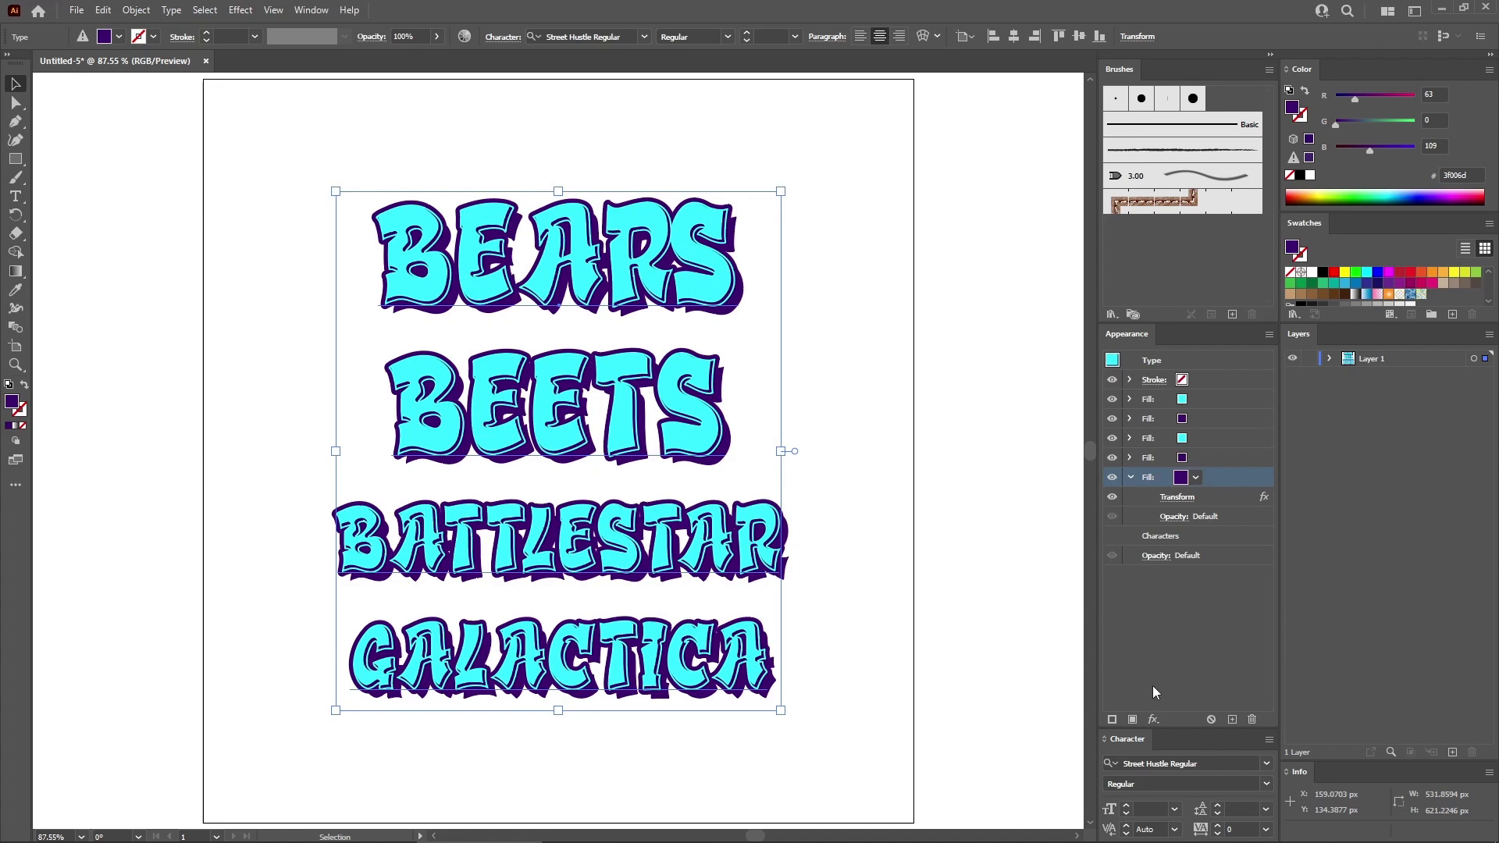
Add another purple fill, move it to the top of the fill stack and select it.
{"action": "left_click", "coordinate": [1132, 719]}
{"action": "left_click_drag", "start_coordinate": [1230, 478], "coordinate": [1238, 394]}
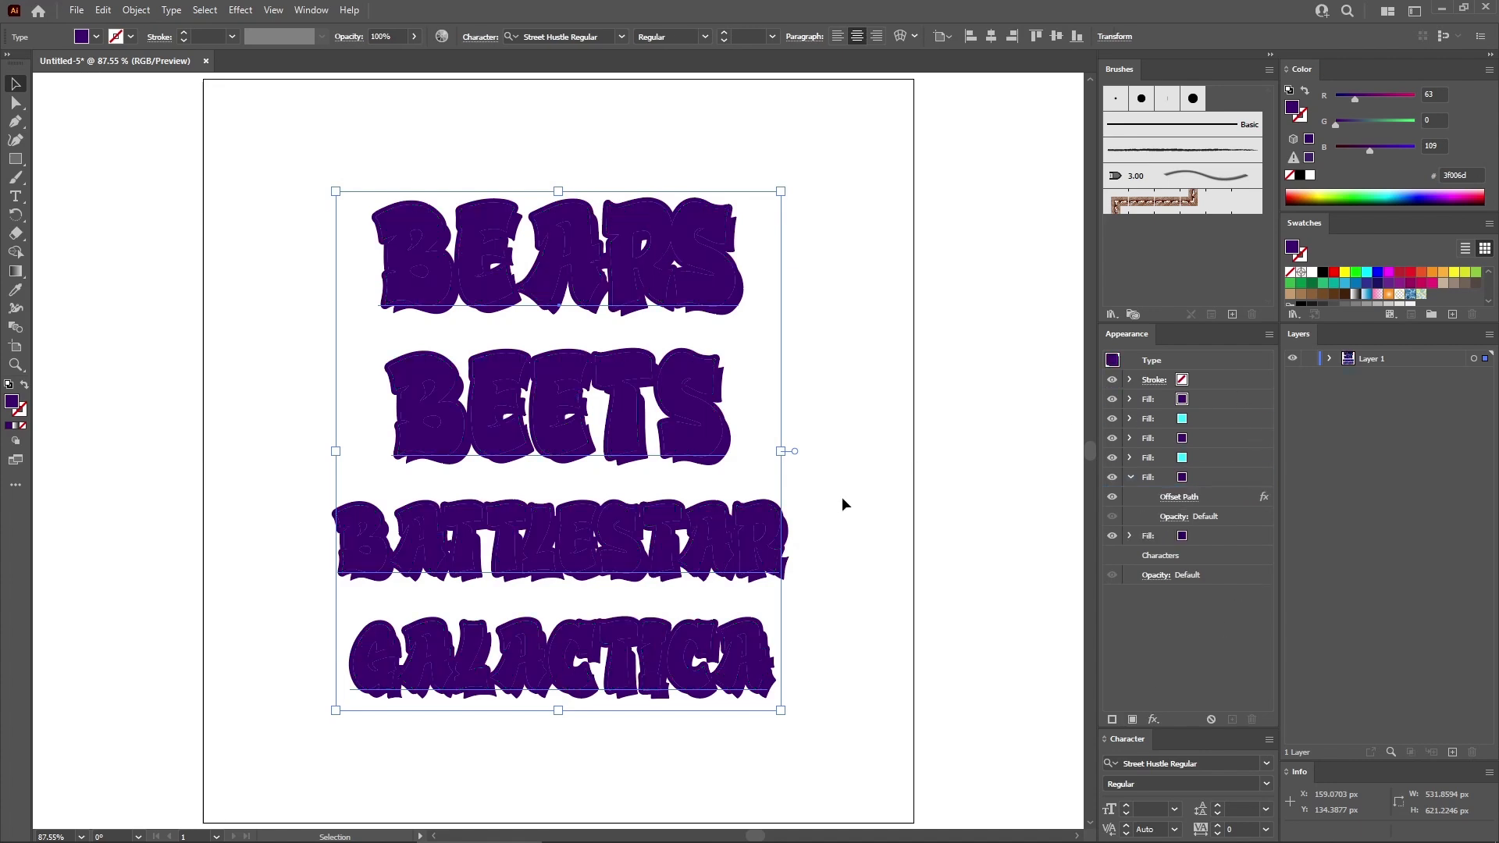
{"action": "left_click", "coordinate": [1208, 398]}
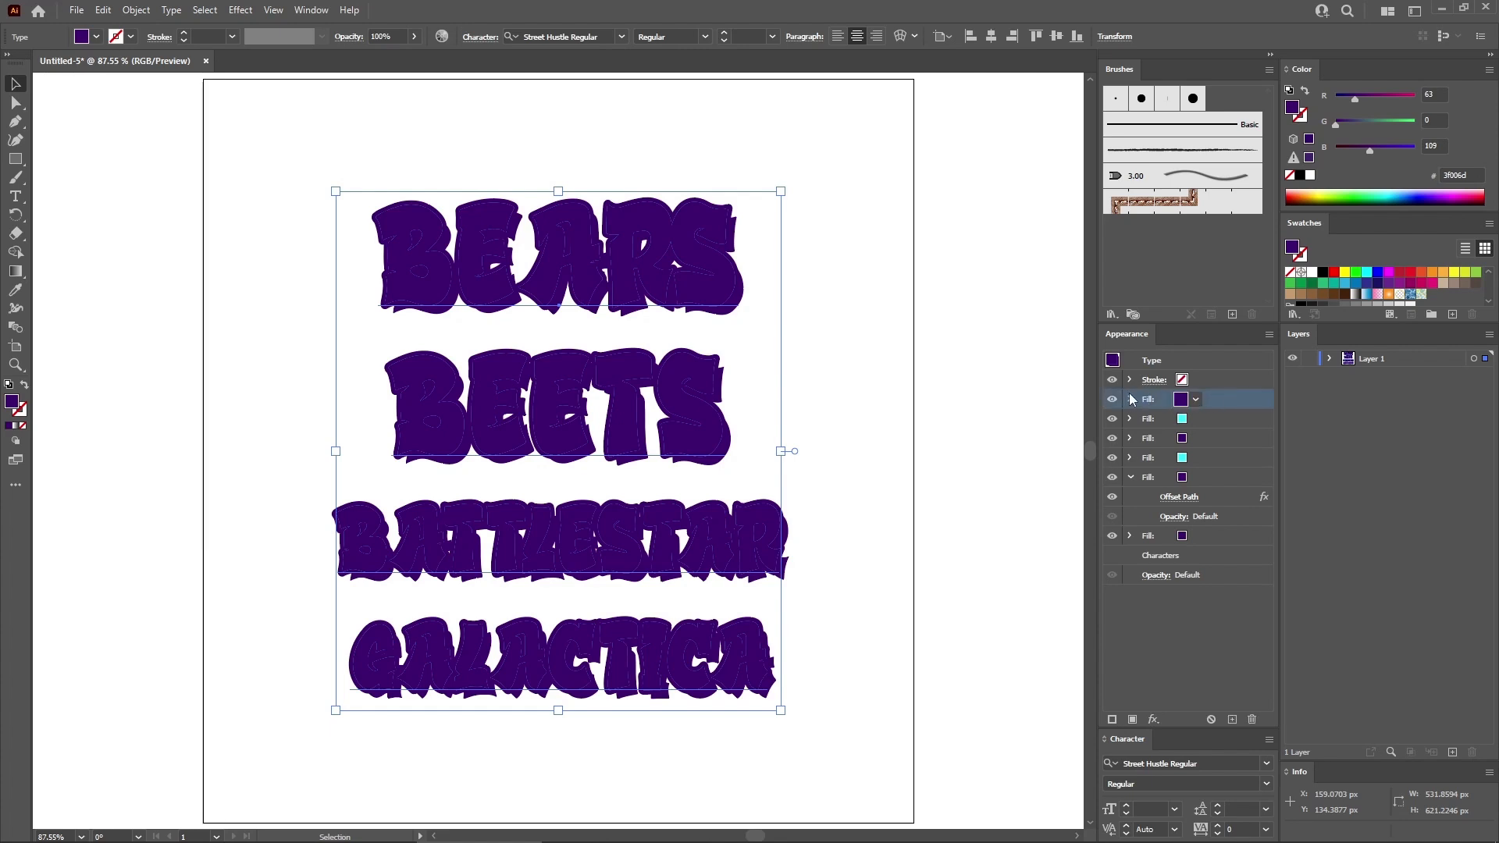
Recolor the topmost fill to RGB 148, 16, 239.
{"action": "left_click", "coordinate": [1130, 399]}
{"action": "left_click", "coordinate": [1435, 94]}
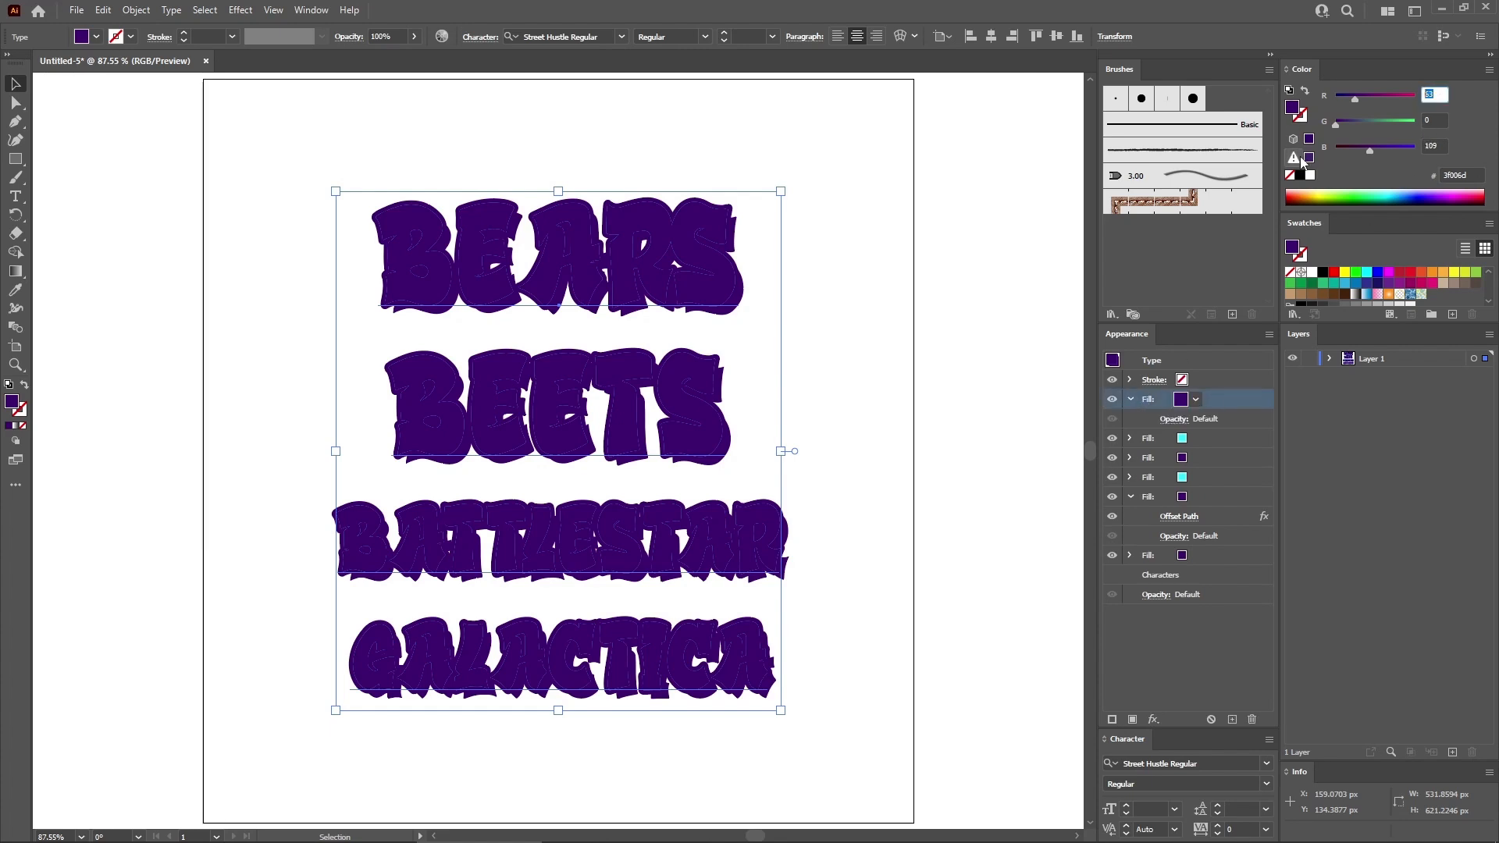
{"action": "type", "text": "148"}
{"action": "key", "text": "Tab"}
{"action": "type", "text": "16"}
{"action": "key", "text": "Tab"}
{"action": "type", "text": "2"}
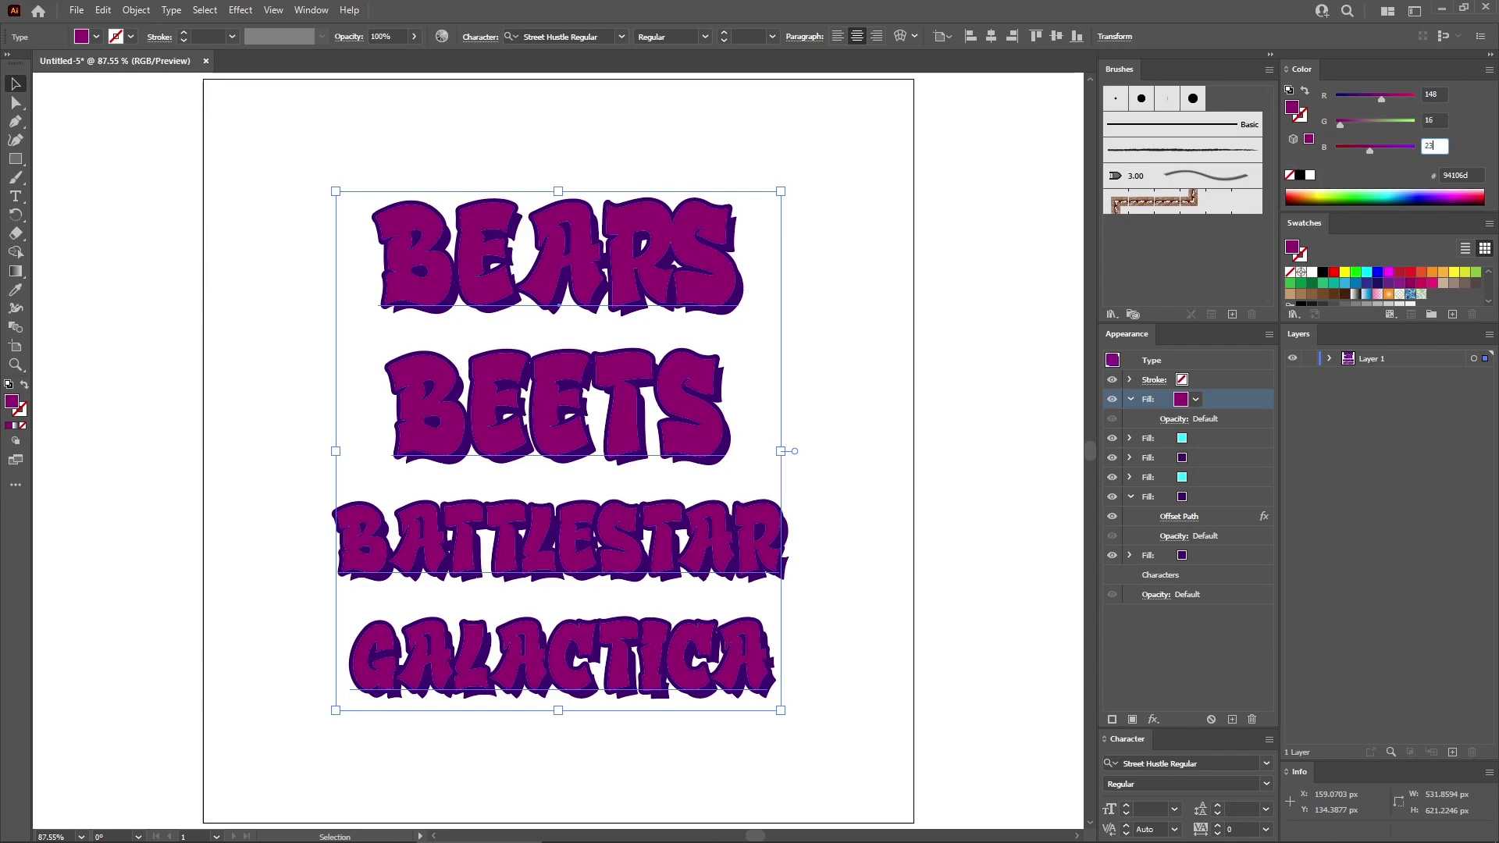
{"action": "key", "text": "Return"}
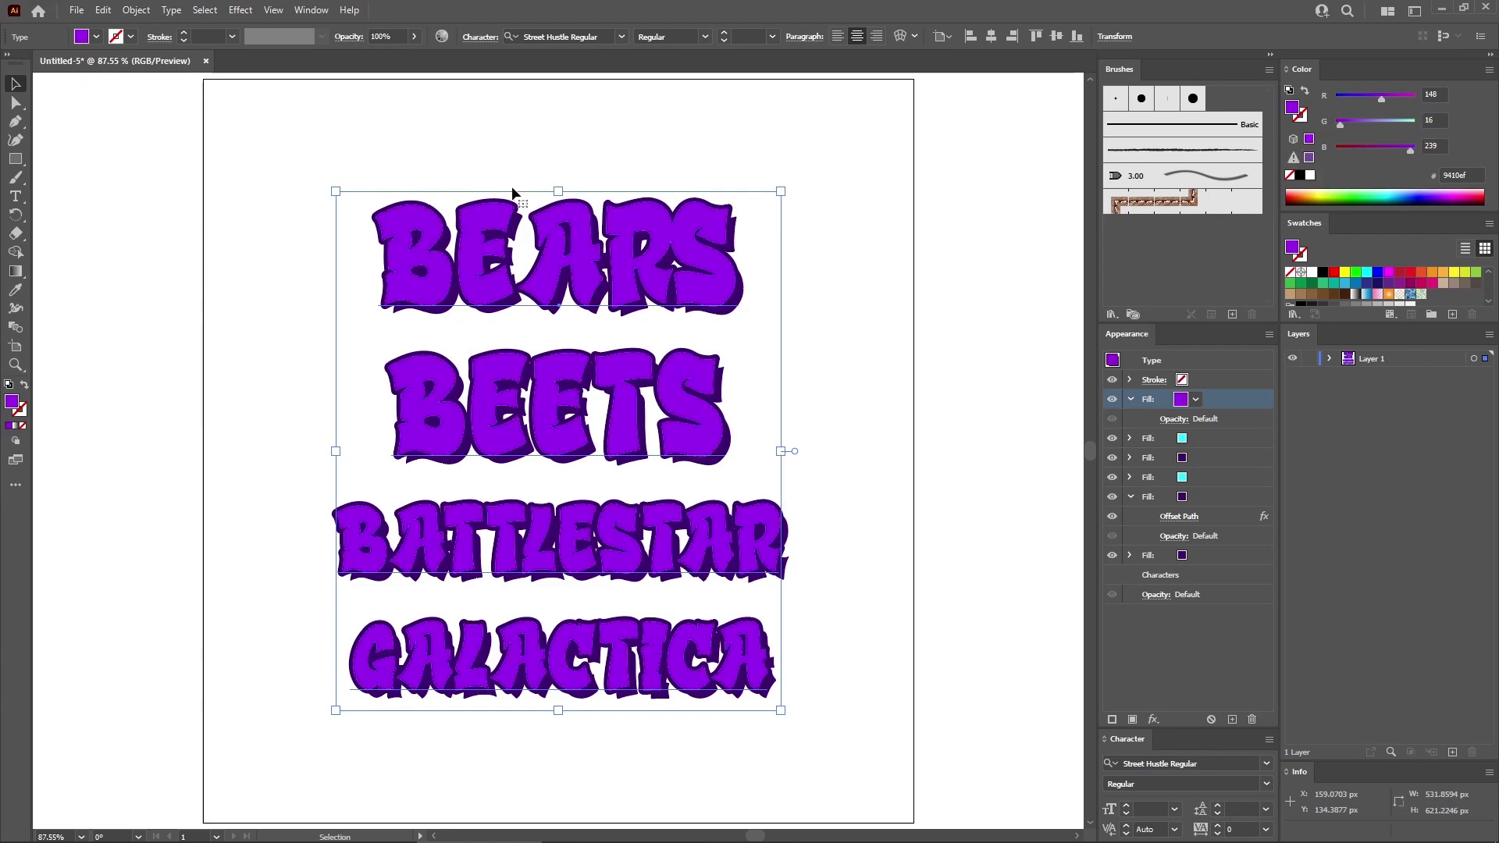
Add an Offset Path effect of 5 px with round joins to the bright purple top fill.
{"action": "left_click", "coordinate": [240, 10]}
{"action": "mouse_move", "coordinate": [265, 148]}
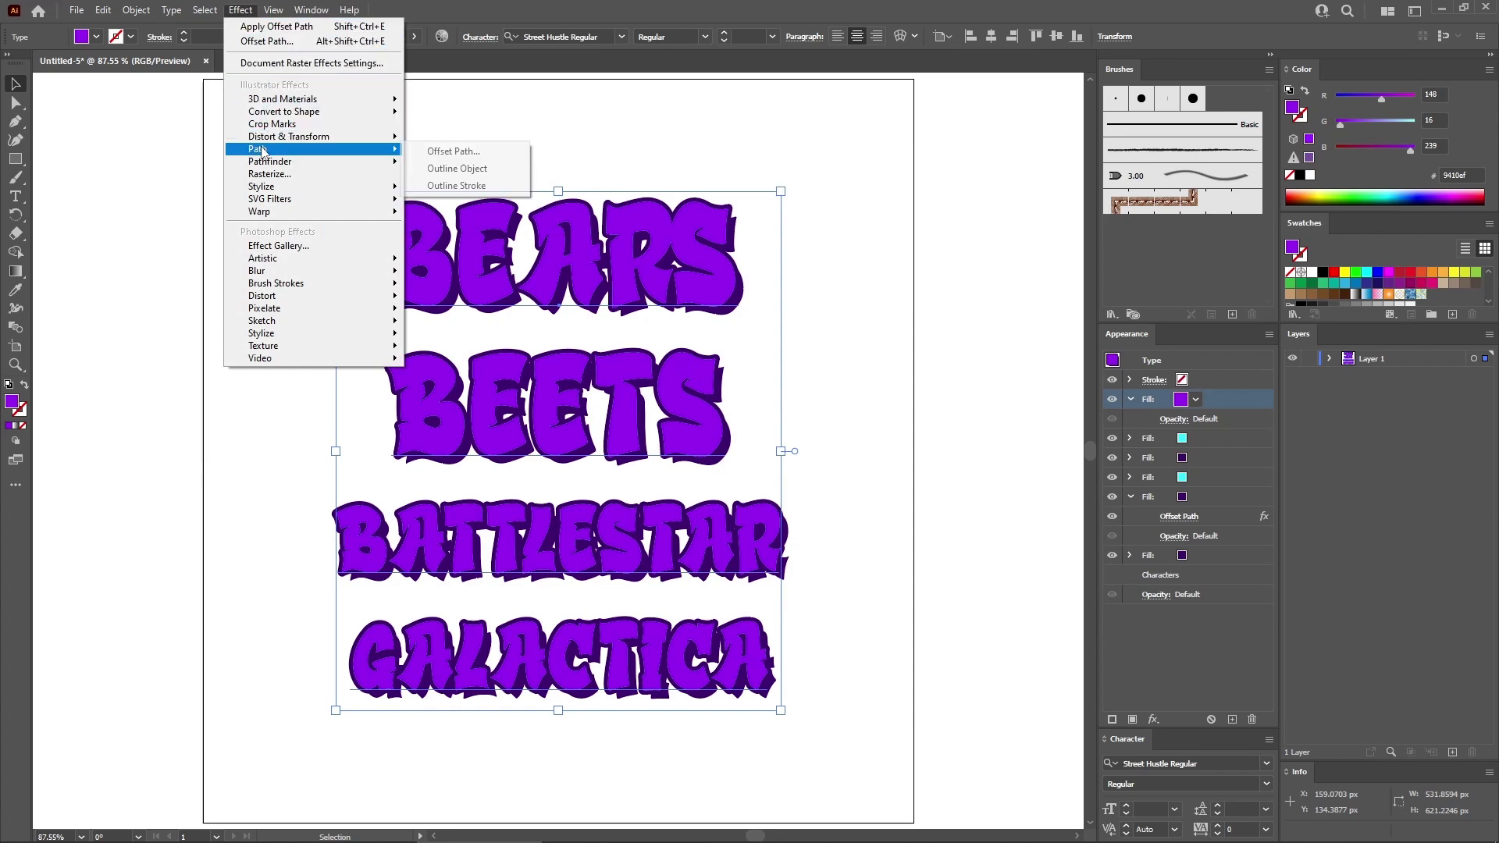
{"action": "left_click", "coordinate": [438, 148]}
{"action": "type", "text": "5"}
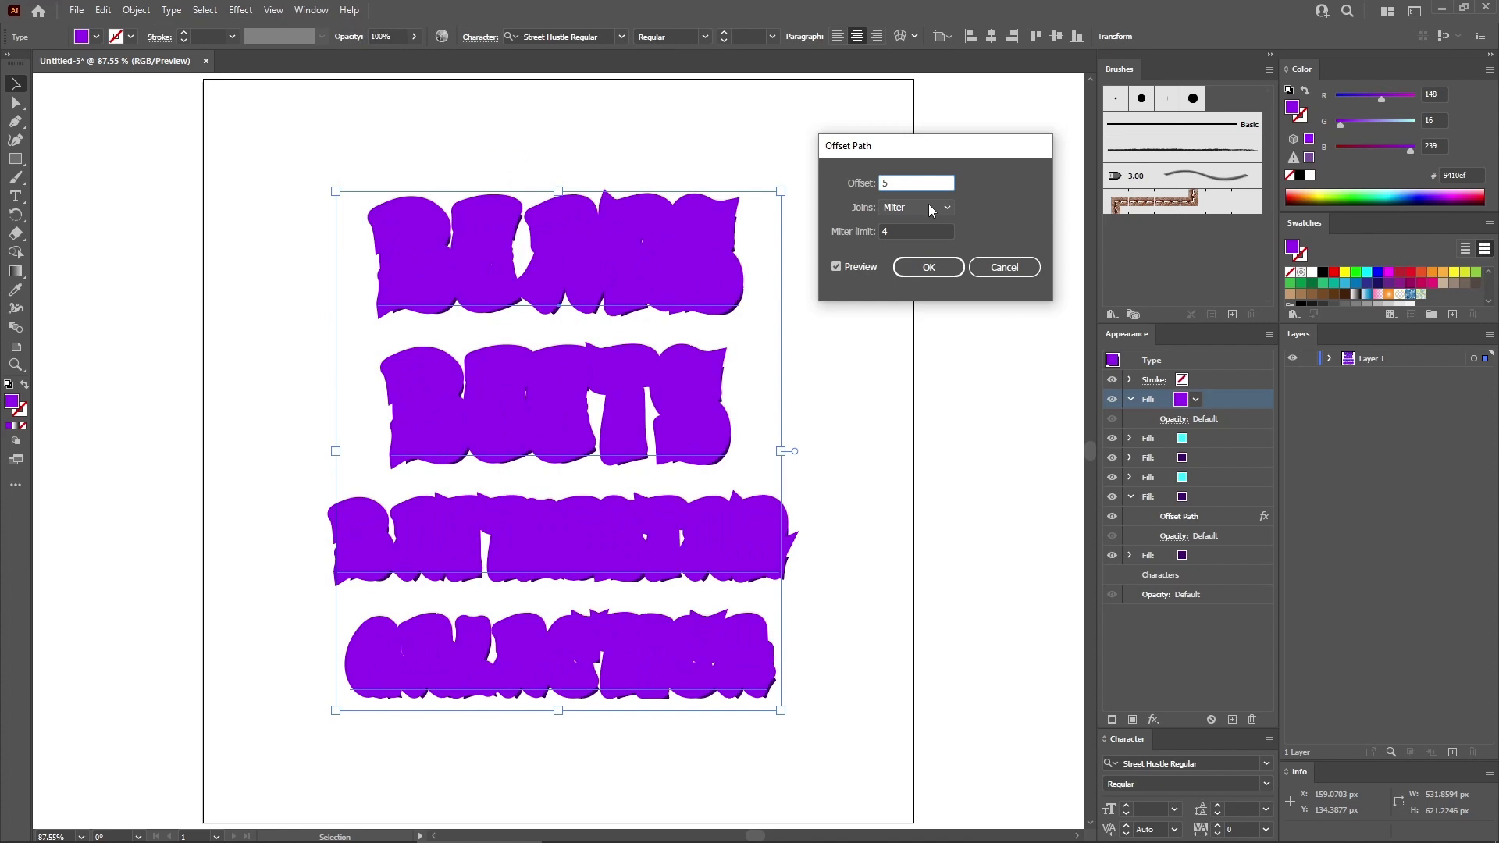
{"action": "left_click", "coordinate": [929, 206]}
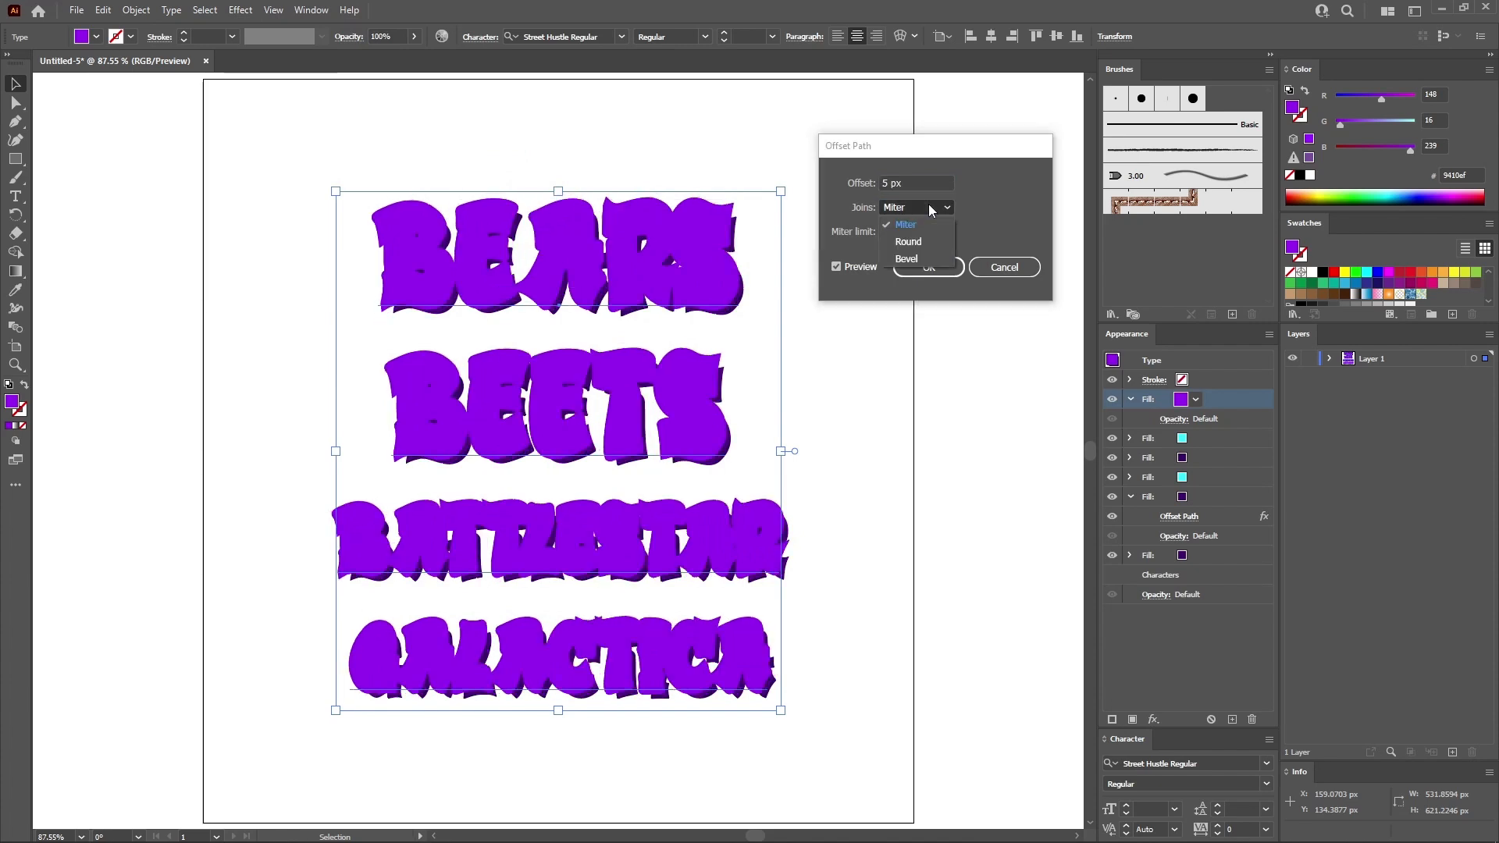
{"action": "left_click", "coordinate": [908, 242]}
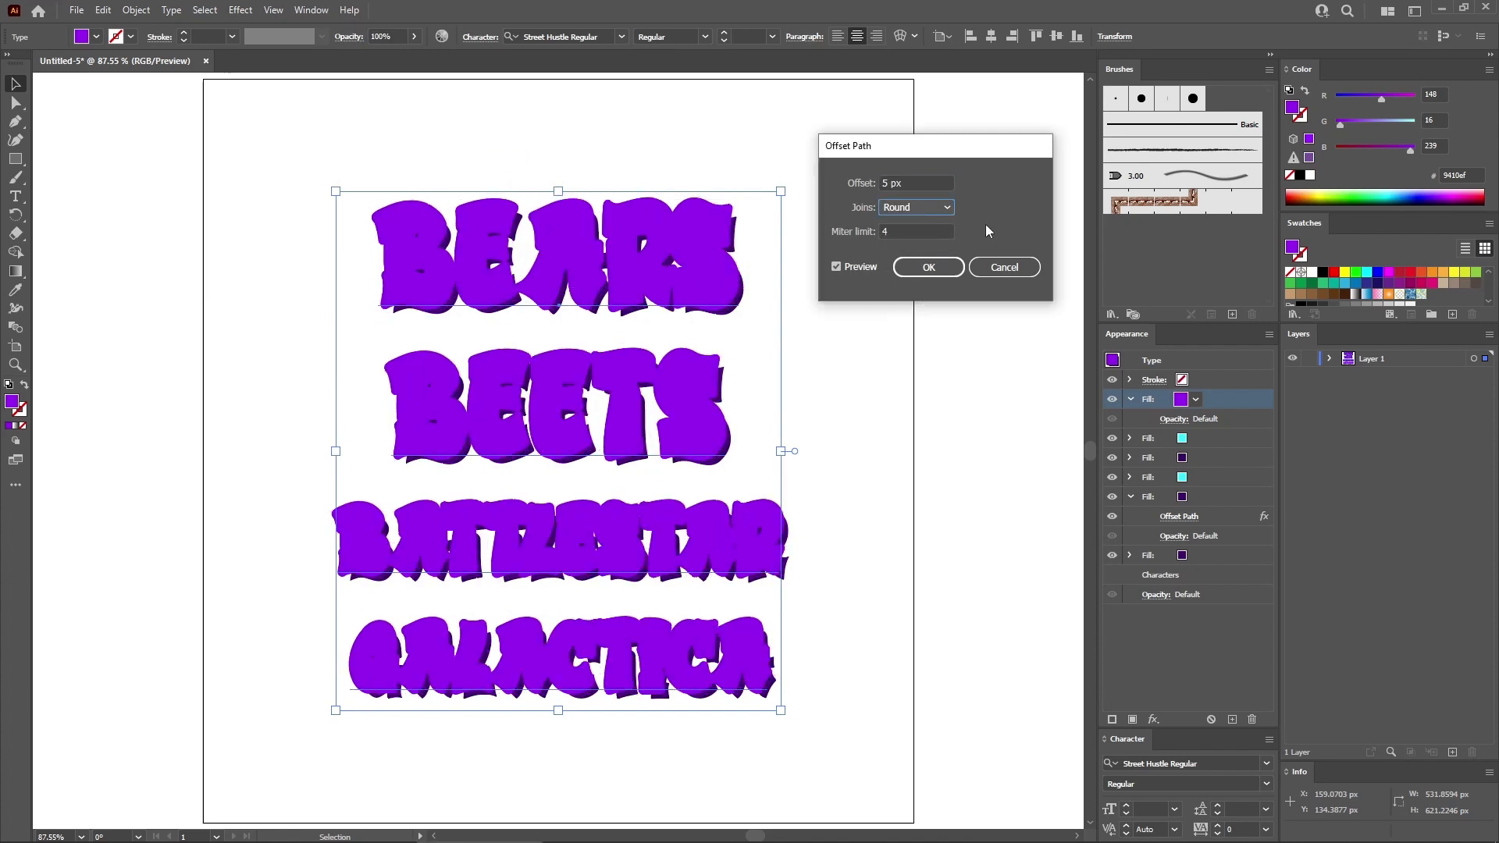
{"action": "left_click", "coordinate": [946, 265]}
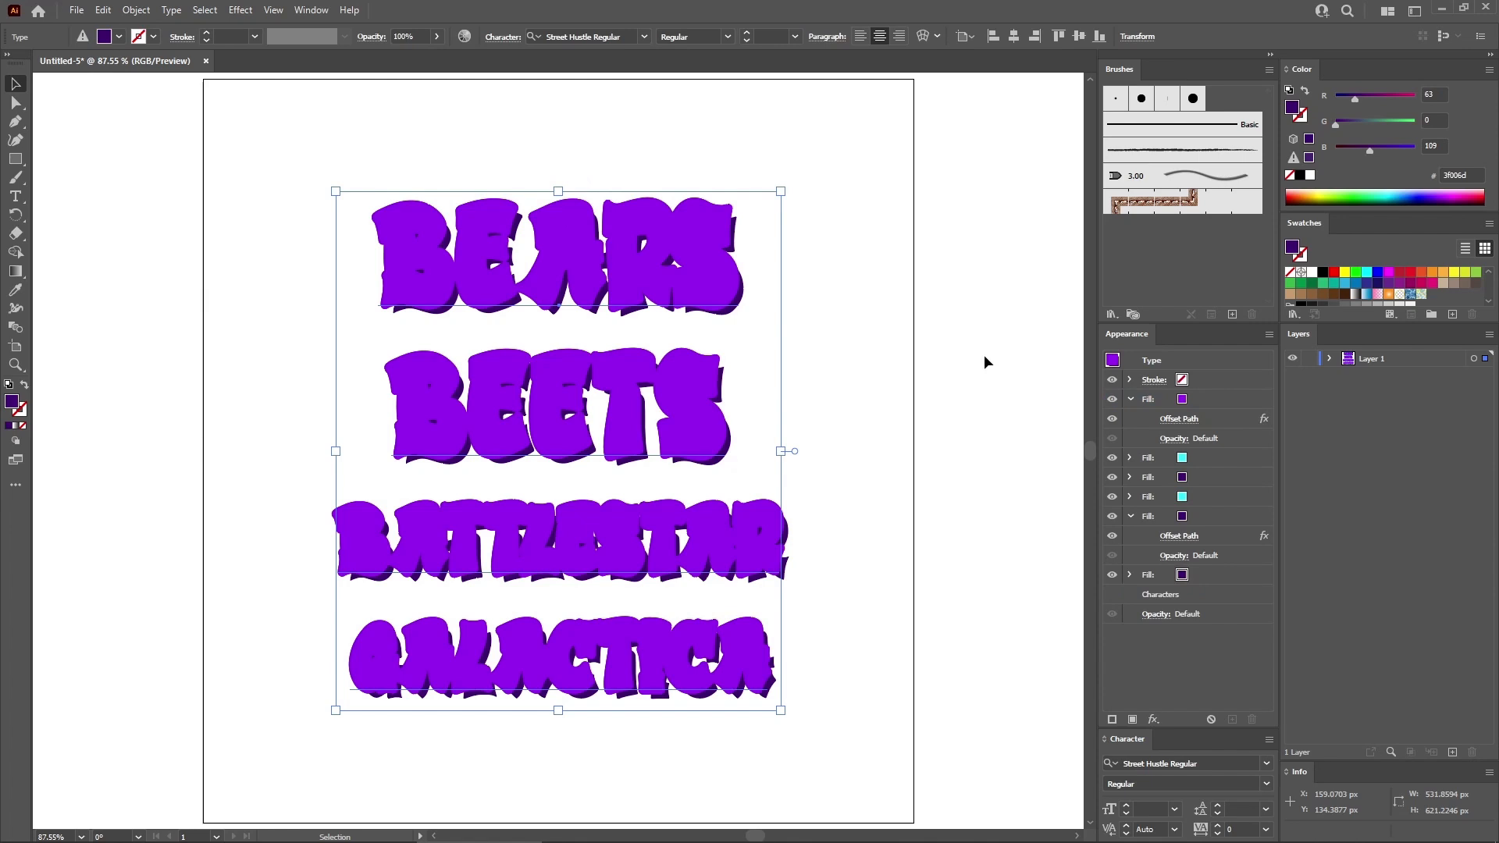
Add a Transform effect to the bright purple top fill that moves it 10 px horizontally and 10 px vertically.
{"action": "left_click", "coordinate": [1220, 399]}
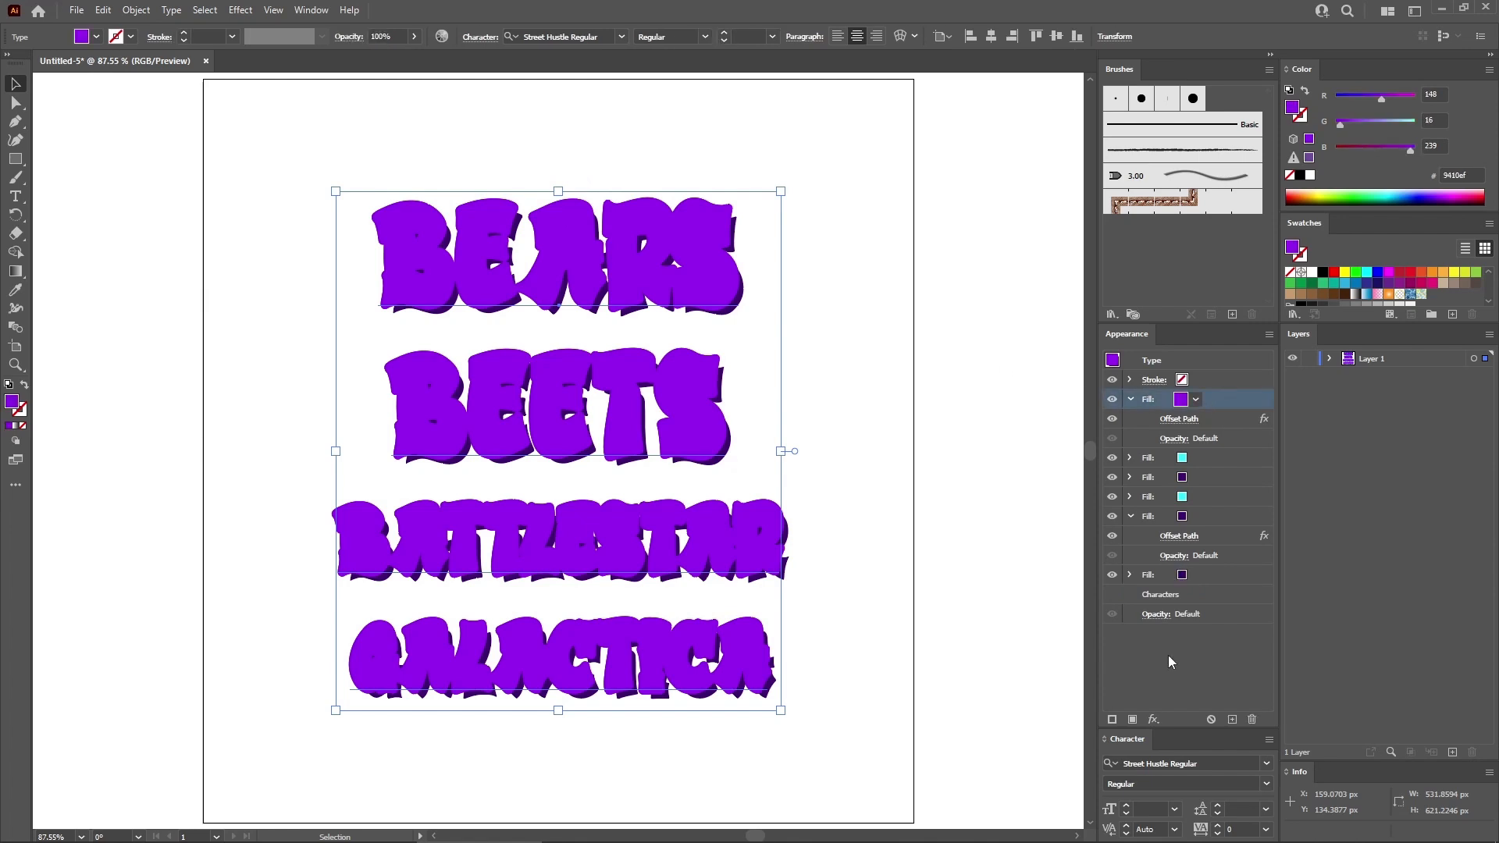
{"action": "left_click", "coordinate": [1154, 719]}
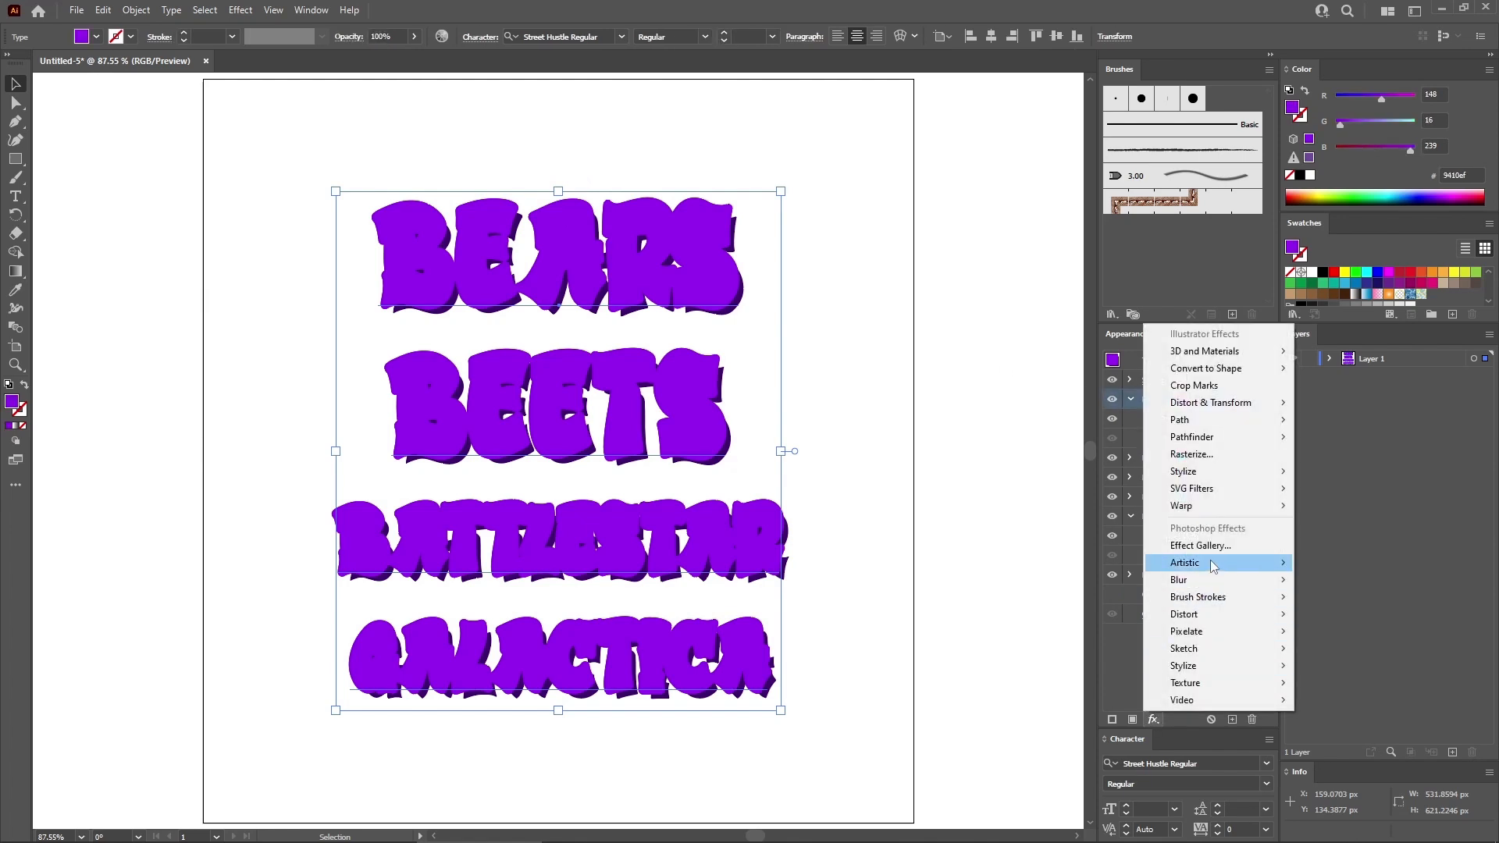
{"action": "mouse_move", "coordinate": [1218, 410]}
{"action": "left_click", "coordinate": [1341, 453]}
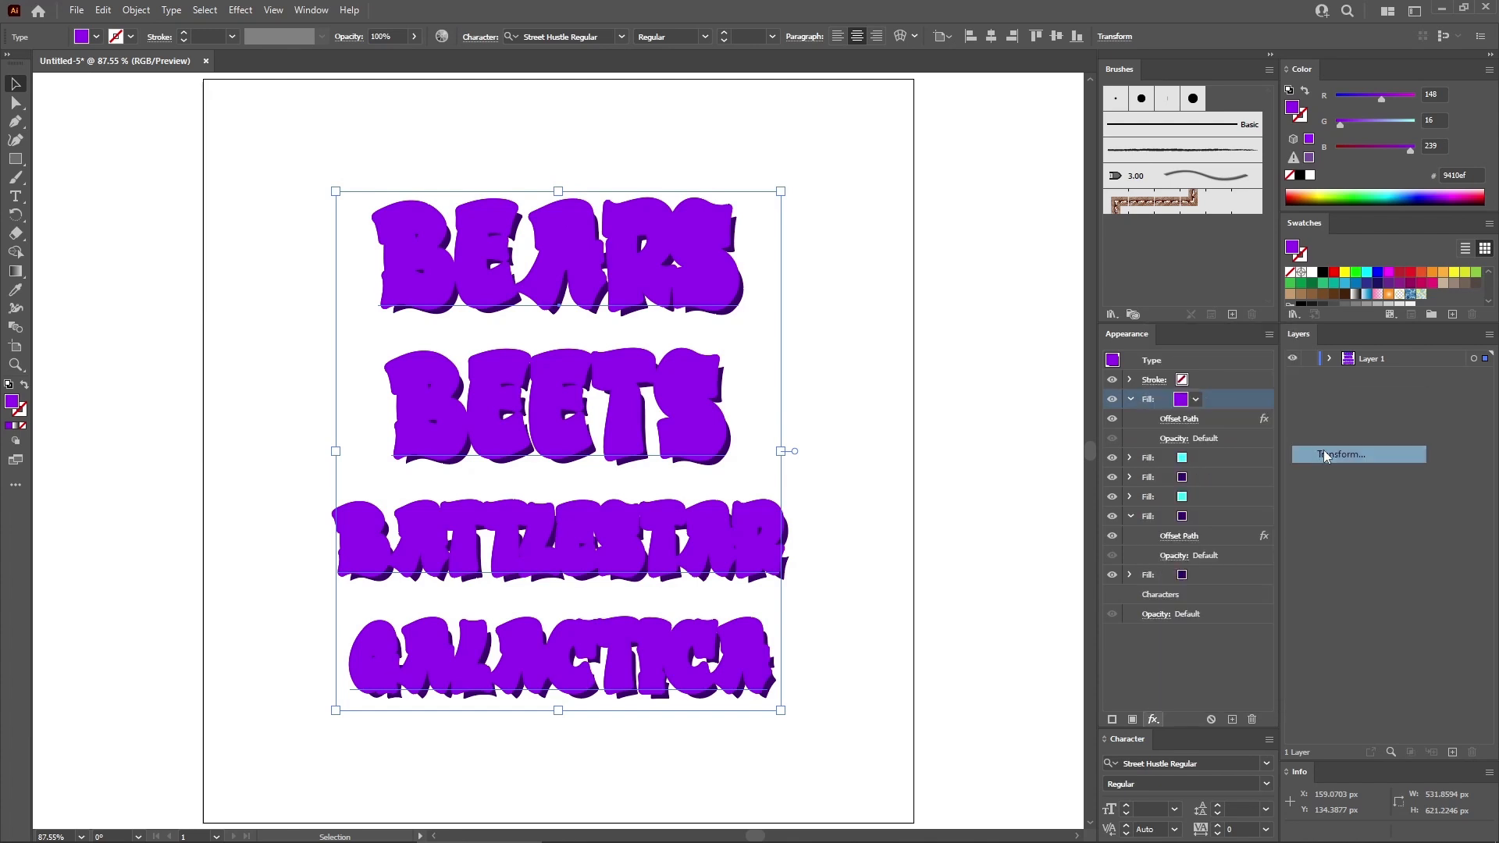
{"action": "left_click", "coordinate": [1199, 246]}
{"action": "type", "text": "1"}
{"action": "left_click", "coordinate": [1199, 267]}
{"action": "type", "text": "1"}
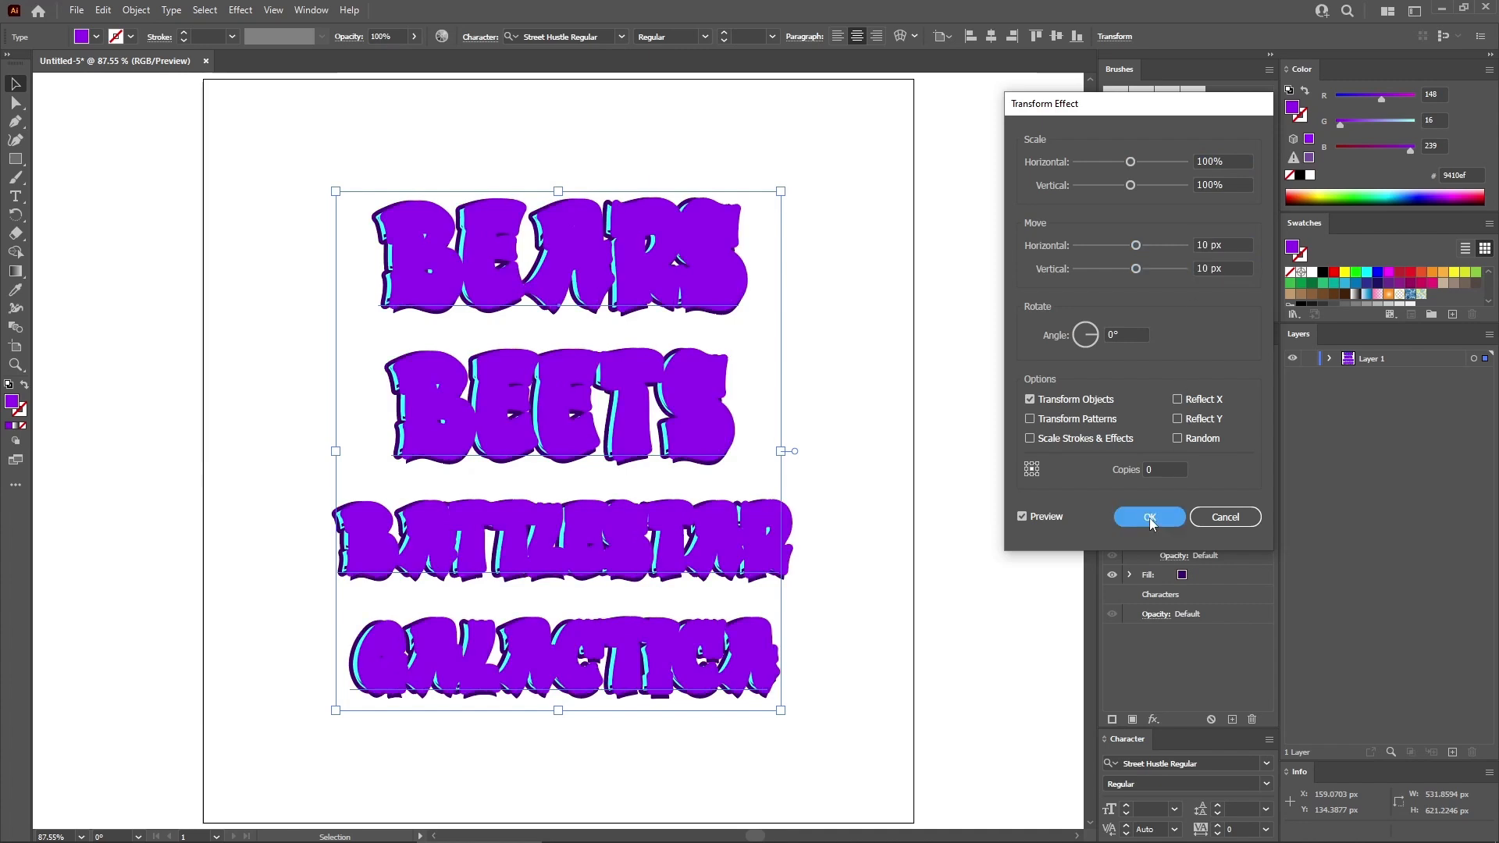
{"action": "left_click", "coordinate": [1151, 518]}
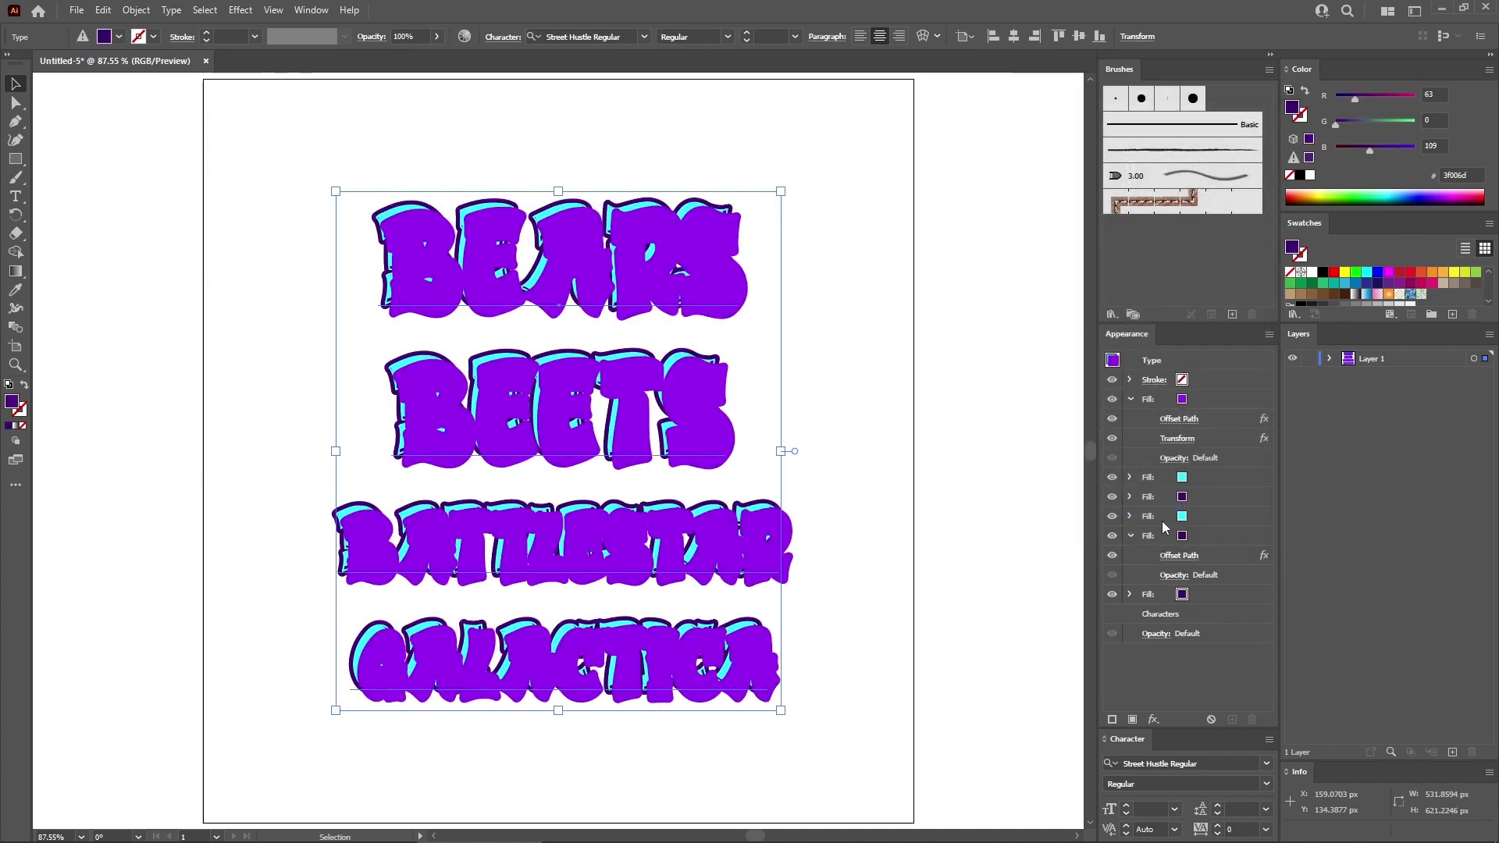
Set the bright purple fill's opacity to 30%.
{"action": "left_click", "coordinate": [1175, 459]}
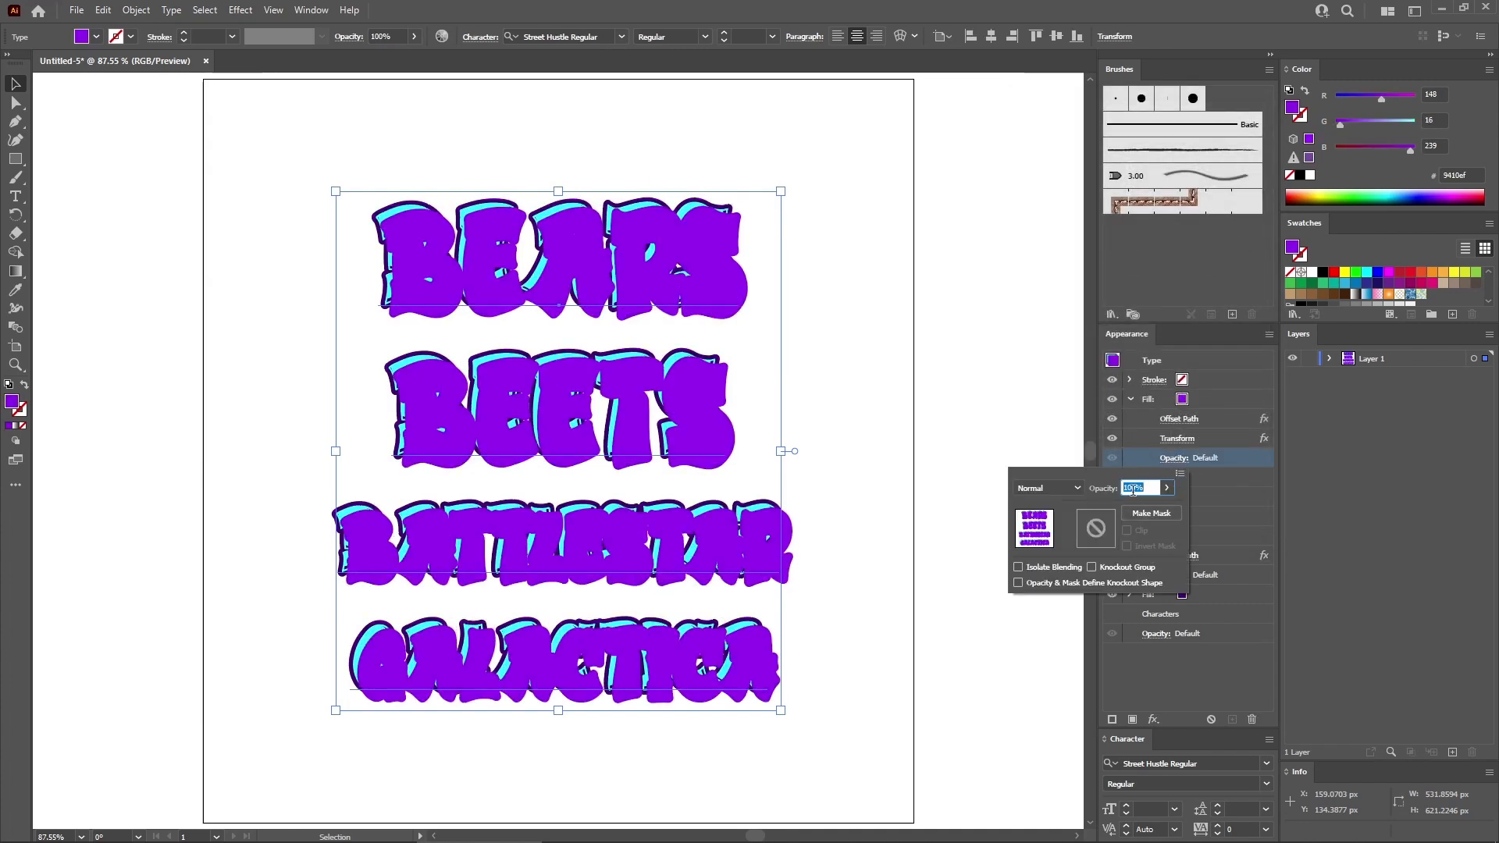
{"action": "type", "text": "30"}
{"action": "key", "text": "Return"}
Move the bright purple fill to the bottom of the fill stack and collapse the expanded fills above it.
{"action": "left_click", "coordinate": [1206, 402]}
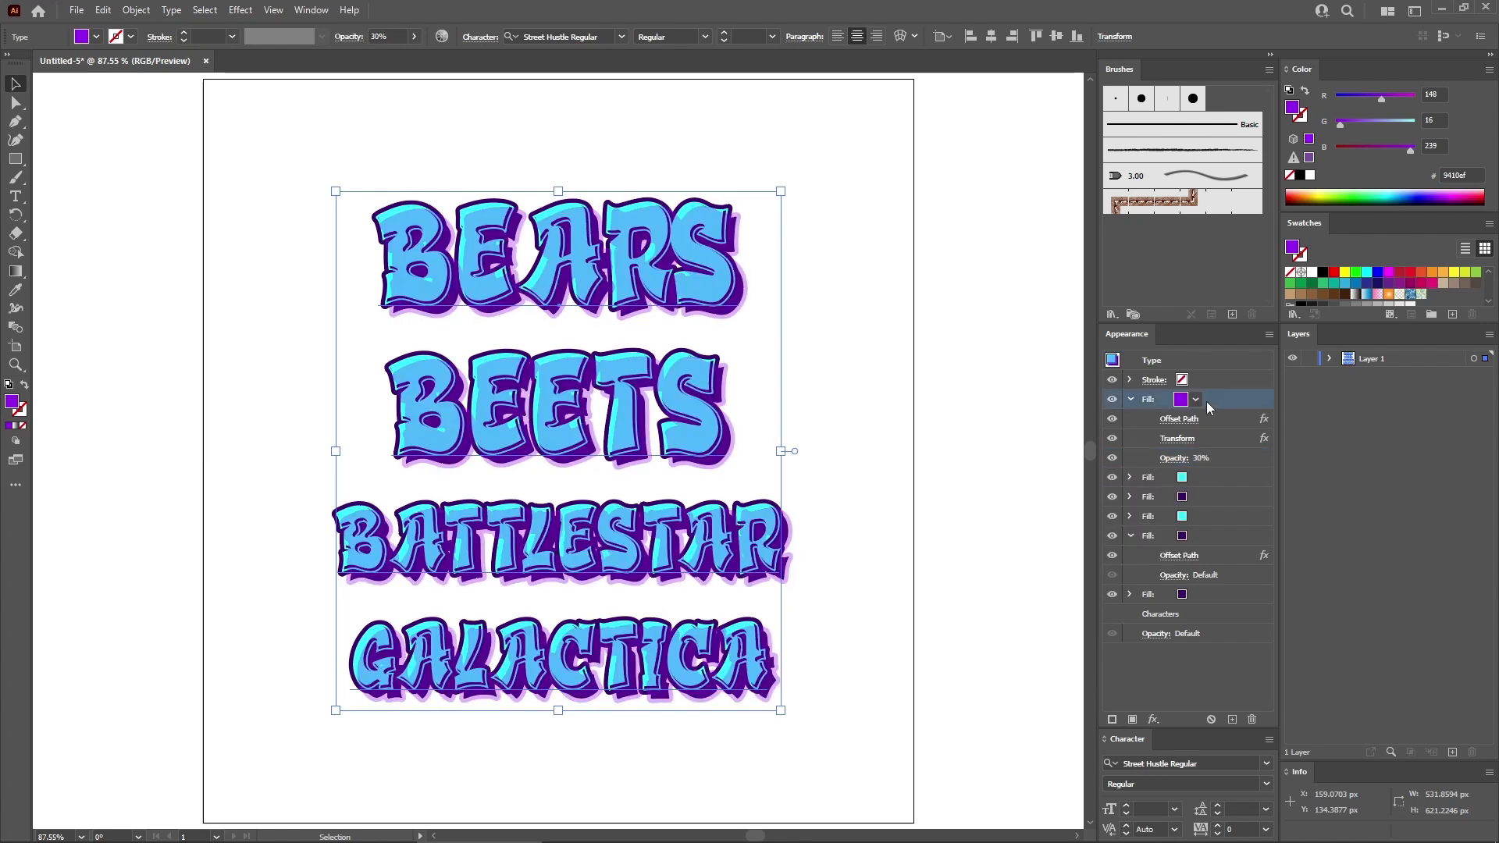
{"action": "left_click_drag", "start_coordinate": [1222, 397], "coordinate": [1221, 605]}
{"action": "left_click", "coordinate": [1130, 399]}
{"action": "left_click", "coordinate": [1130, 477]}
{"action": "left_click", "coordinate": [1131, 496]}
Add a new fill, move it to the top of the fill stack and color it RGB 250, 220, 30.
{"action": "left_click", "coordinate": [1210, 496]}
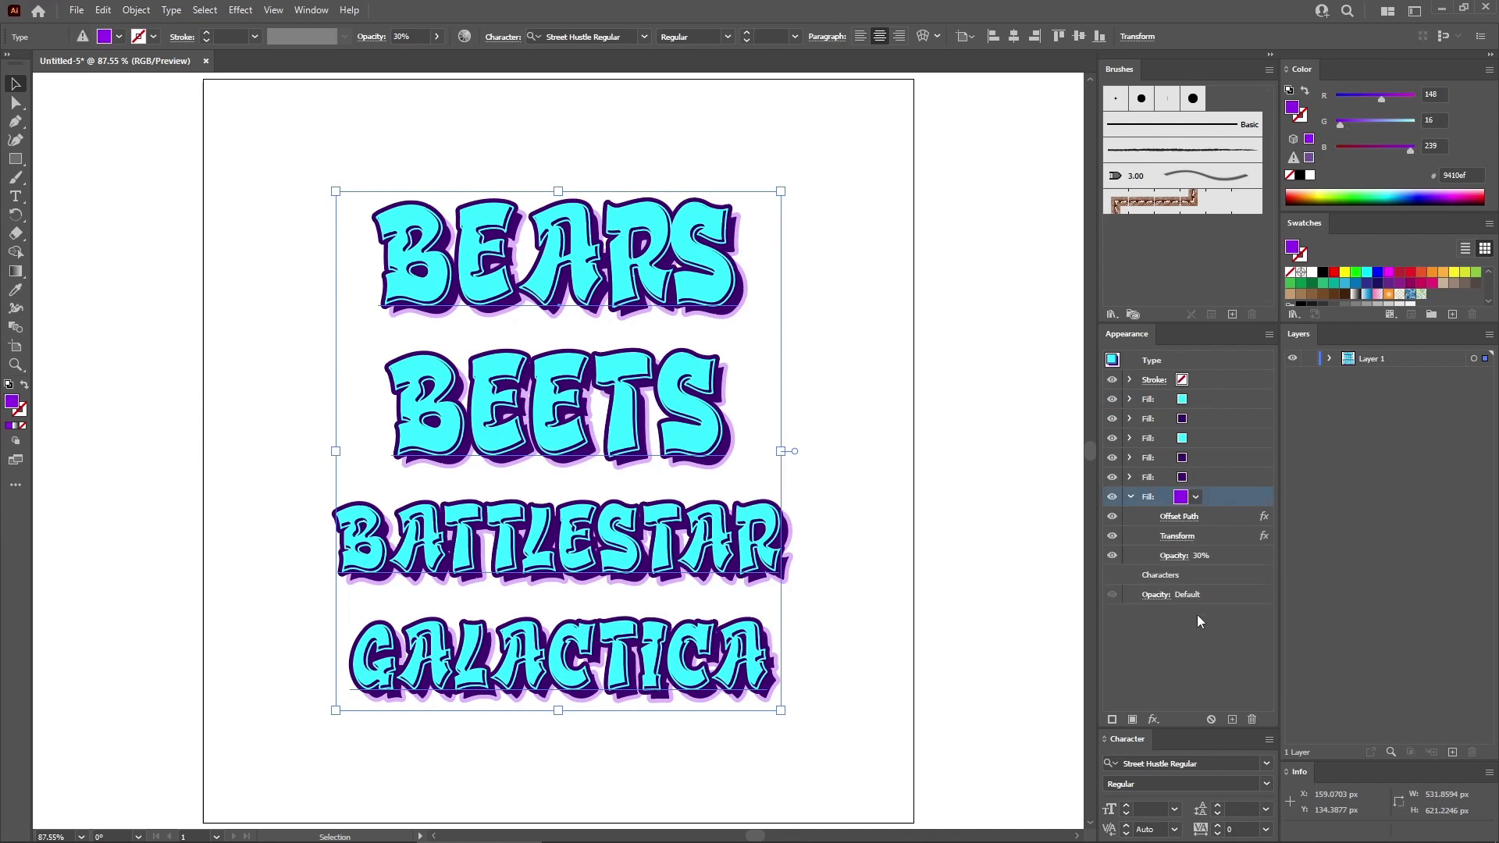
{"action": "left_click", "coordinate": [1133, 719]}
{"action": "left_click_drag", "start_coordinate": [1229, 502], "coordinate": [1232, 392]}
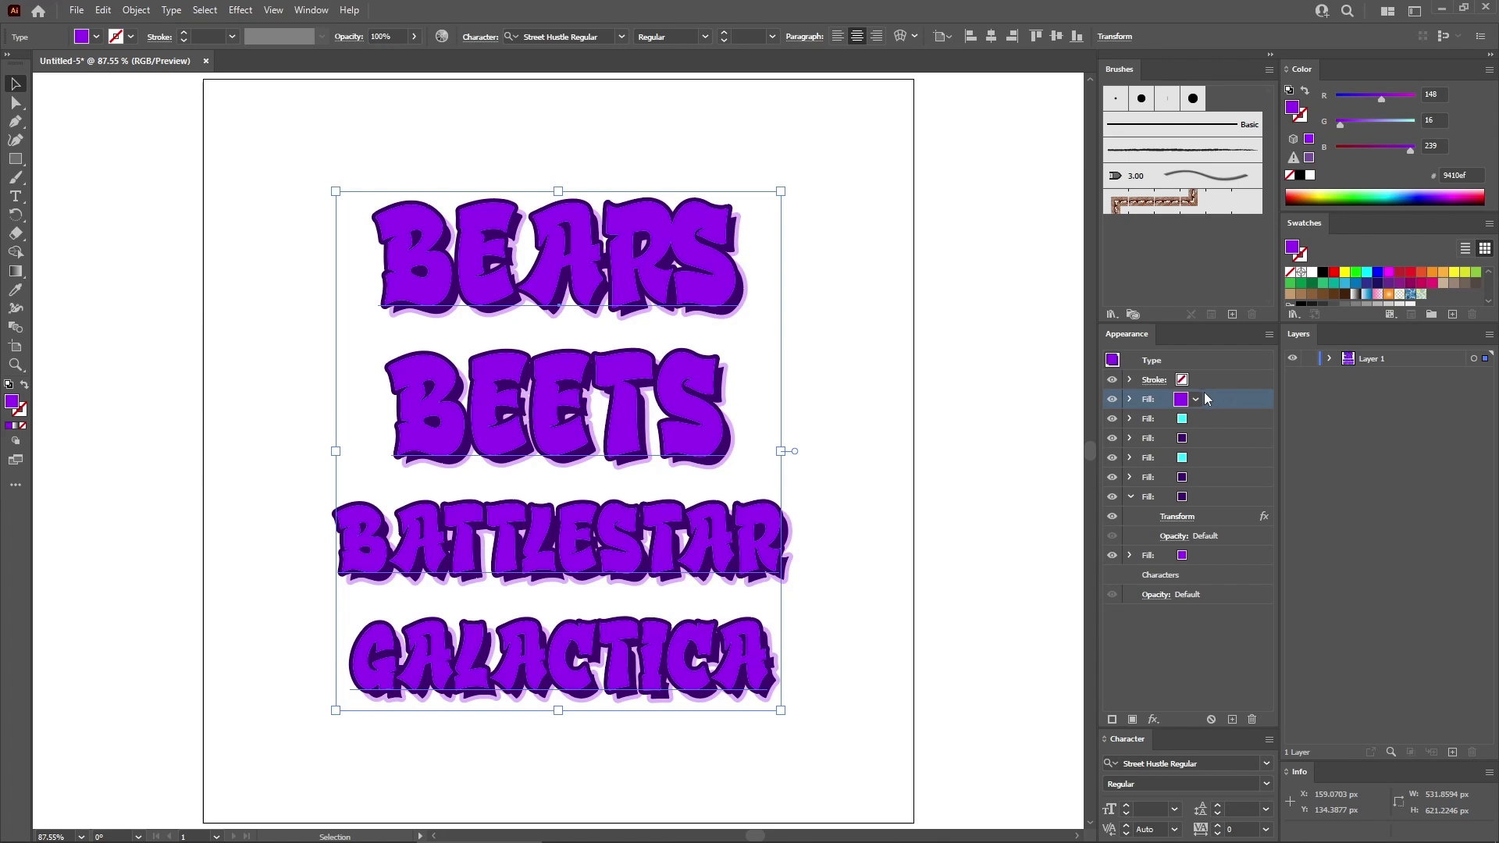
{"action": "left_click", "coordinate": [1431, 94]}
{"action": "type", "text": "250"}
{"action": "key", "text": "Tab"}
{"action": "type", "text": "220"}
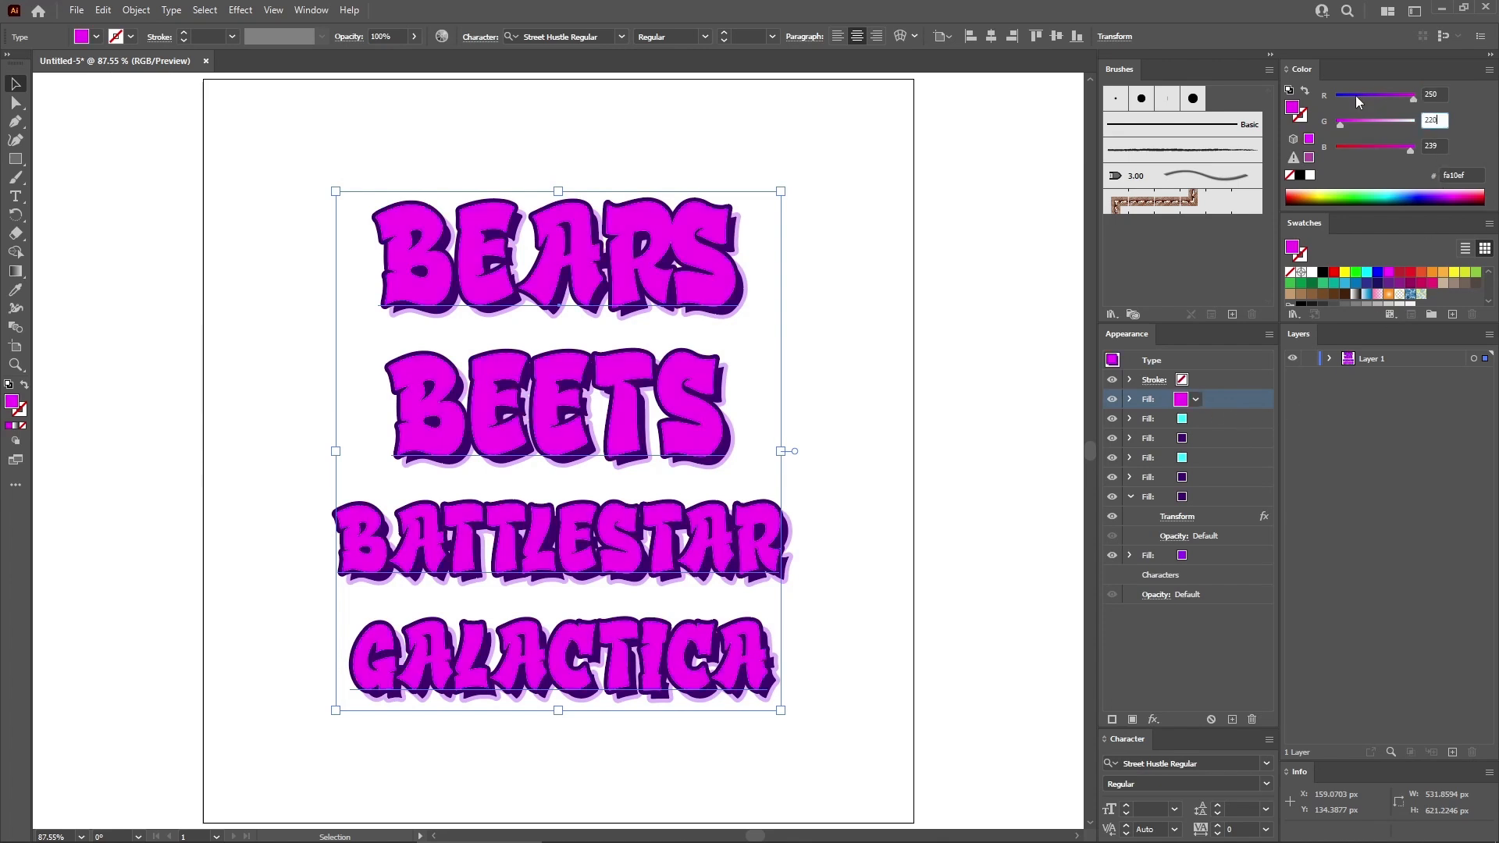
{"action": "key", "text": "Tab"}
{"action": "type", "text": "30"}
{"action": "key", "text": "Return"}
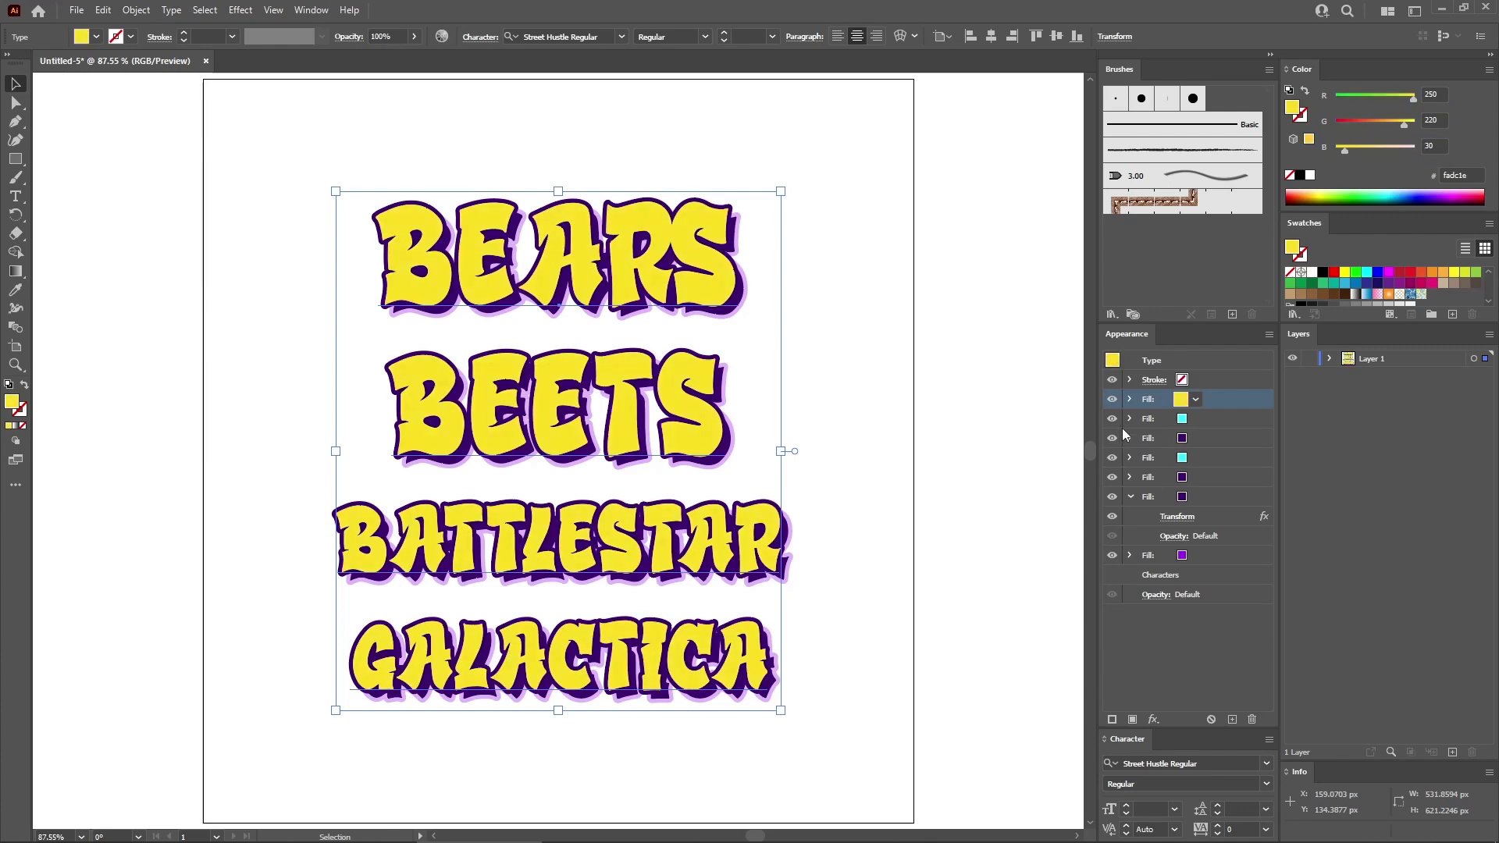
Add an Offset Path effect of 15 px with round joins to the yellow fill.
{"action": "left_click", "coordinate": [1154, 715]}
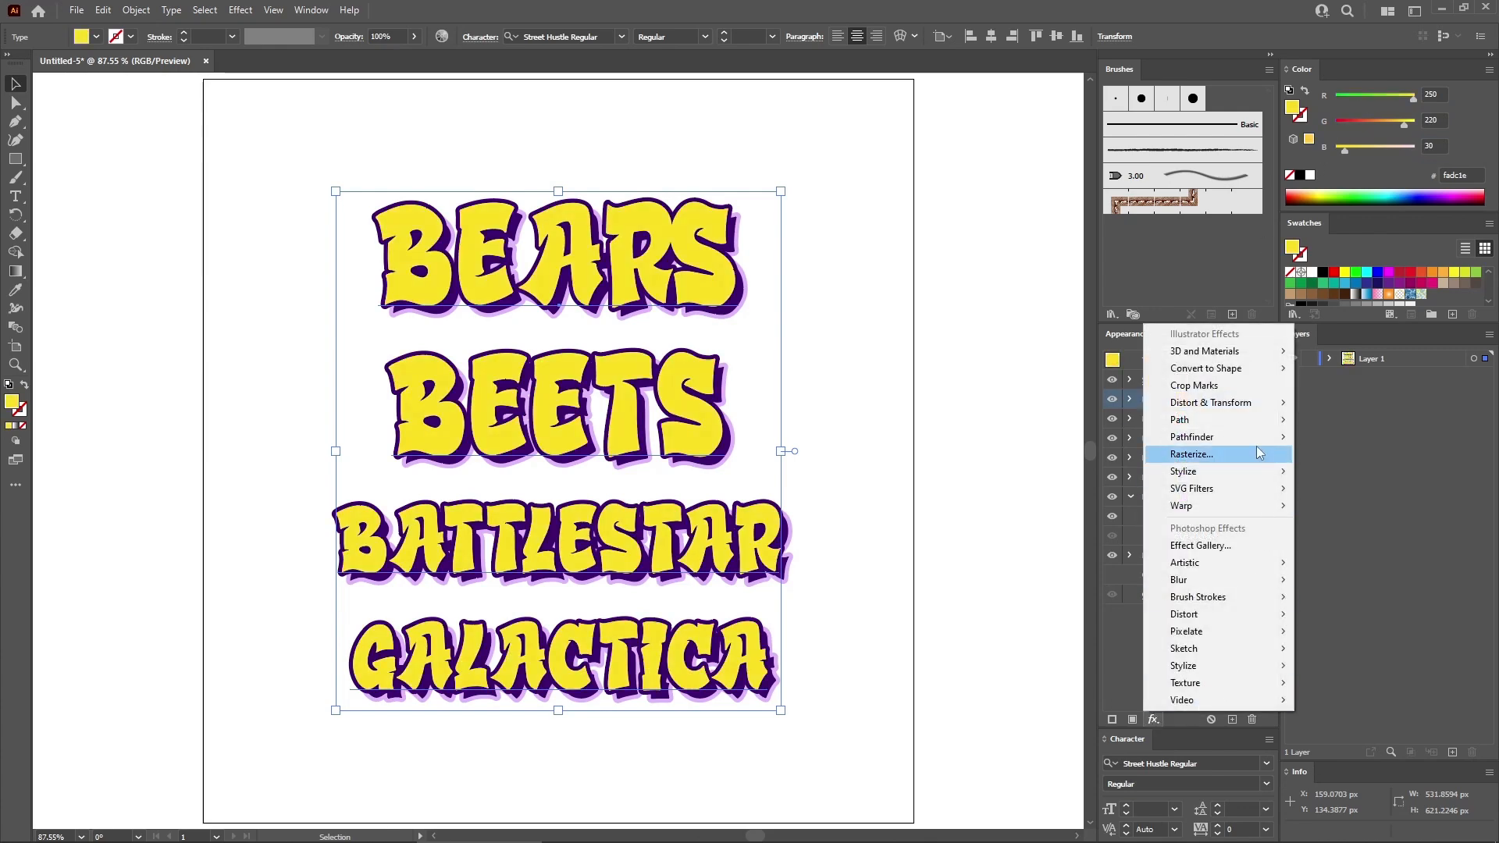
{"action": "mouse_move", "coordinate": [1250, 422]}
{"action": "left_click", "coordinate": [1320, 422]}
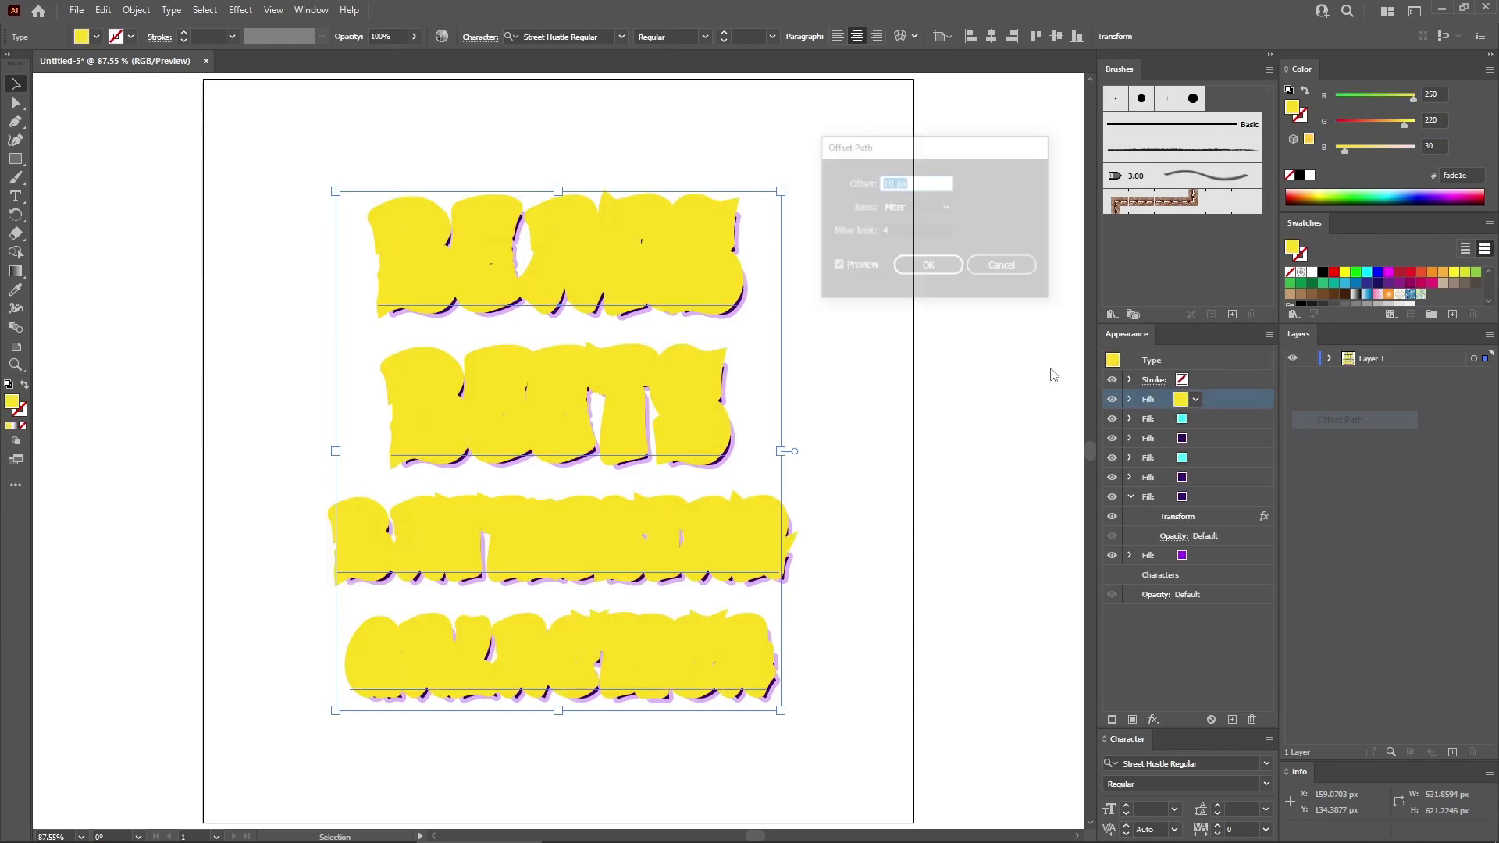
{"action": "left_click", "coordinate": [925, 206]}
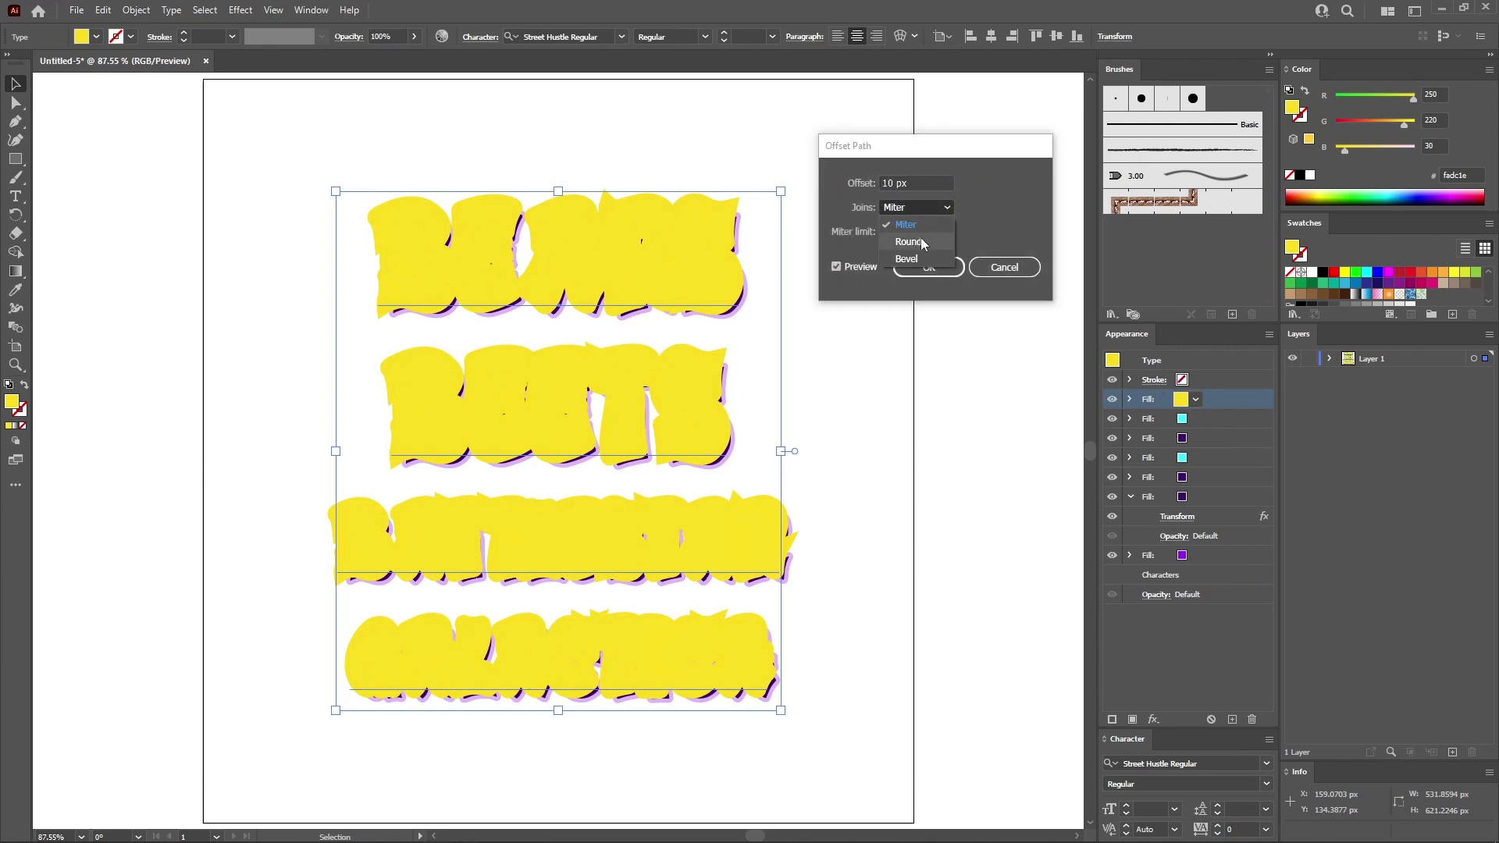
{"action": "left_click", "coordinate": [920, 239]}
{"action": "left_click_drag", "start_coordinate": [918, 183], "coordinate": [845, 180]}
{"action": "type", "text": "15"}
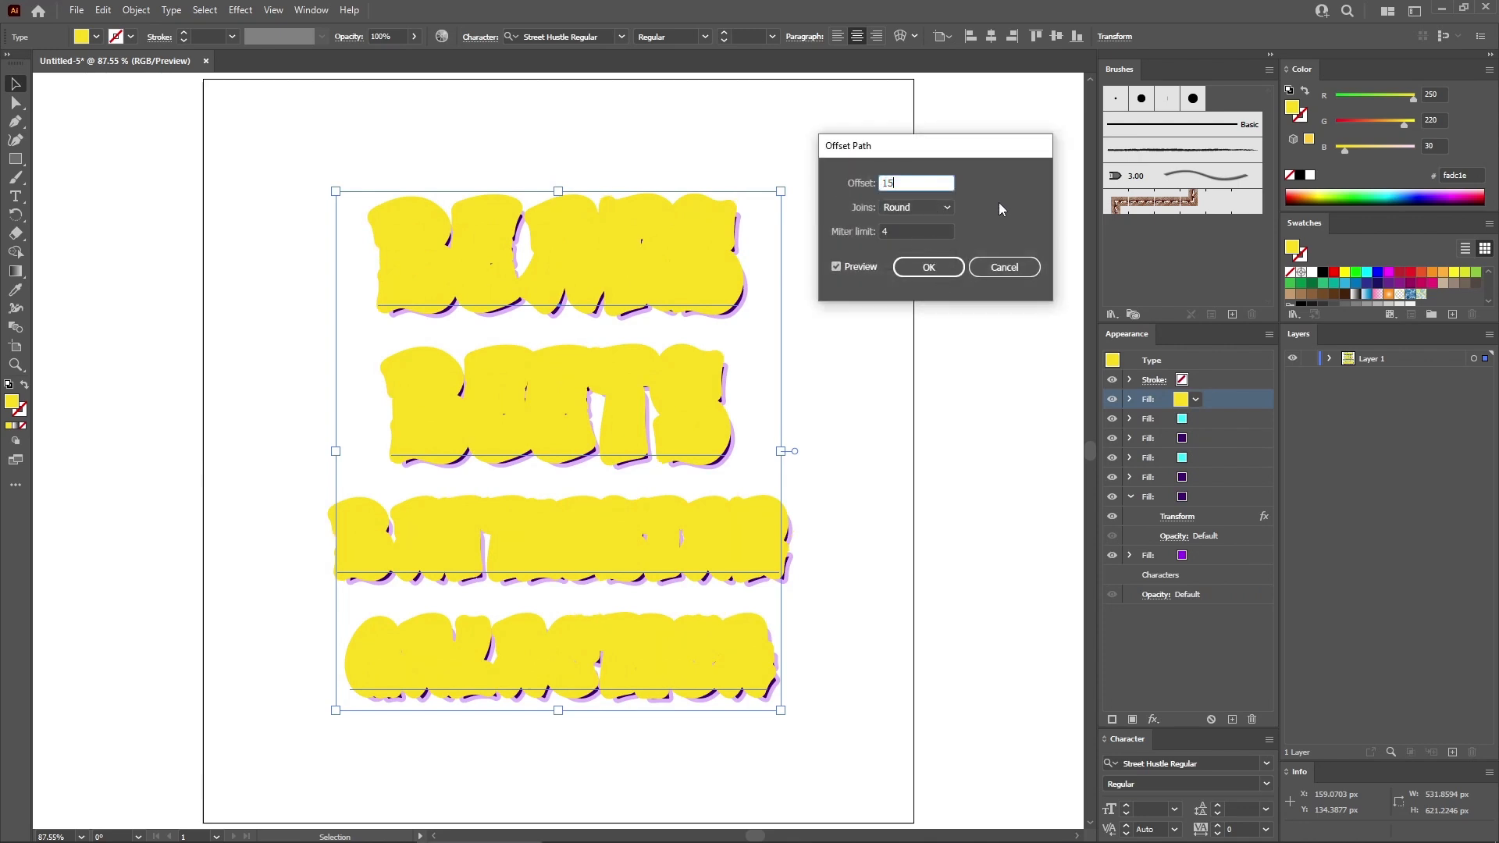
{"action": "left_click", "coordinate": [929, 267]}
Move the yellow fill to the bottom of the fill stack and collapse the expanded fills.
{"action": "left_click", "coordinate": [1130, 399]}
{"action": "left_click", "coordinate": [1130, 536]}
{"action": "left_click", "coordinate": [1217, 402]}
{"action": "left_click_drag", "start_coordinate": [1217, 402], "coordinate": [1229, 569]}
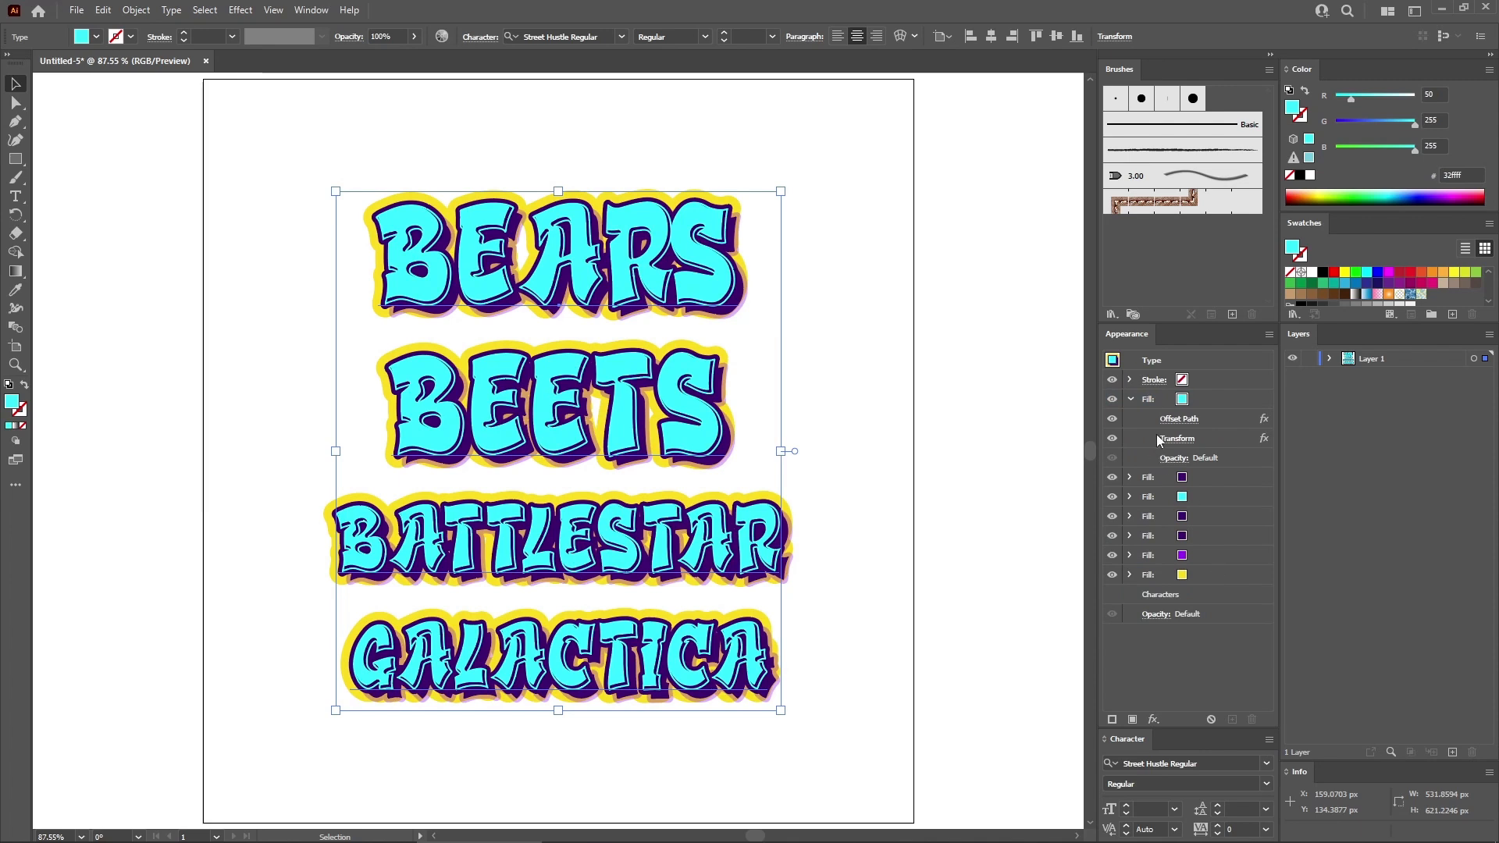
{"action": "left_click", "coordinate": [1131, 399]}
Duplicate the yellow fill at the bottom of the stack and change the Offset Path distance of the lowest copy.
{"action": "left_click", "coordinate": [1208, 519]}
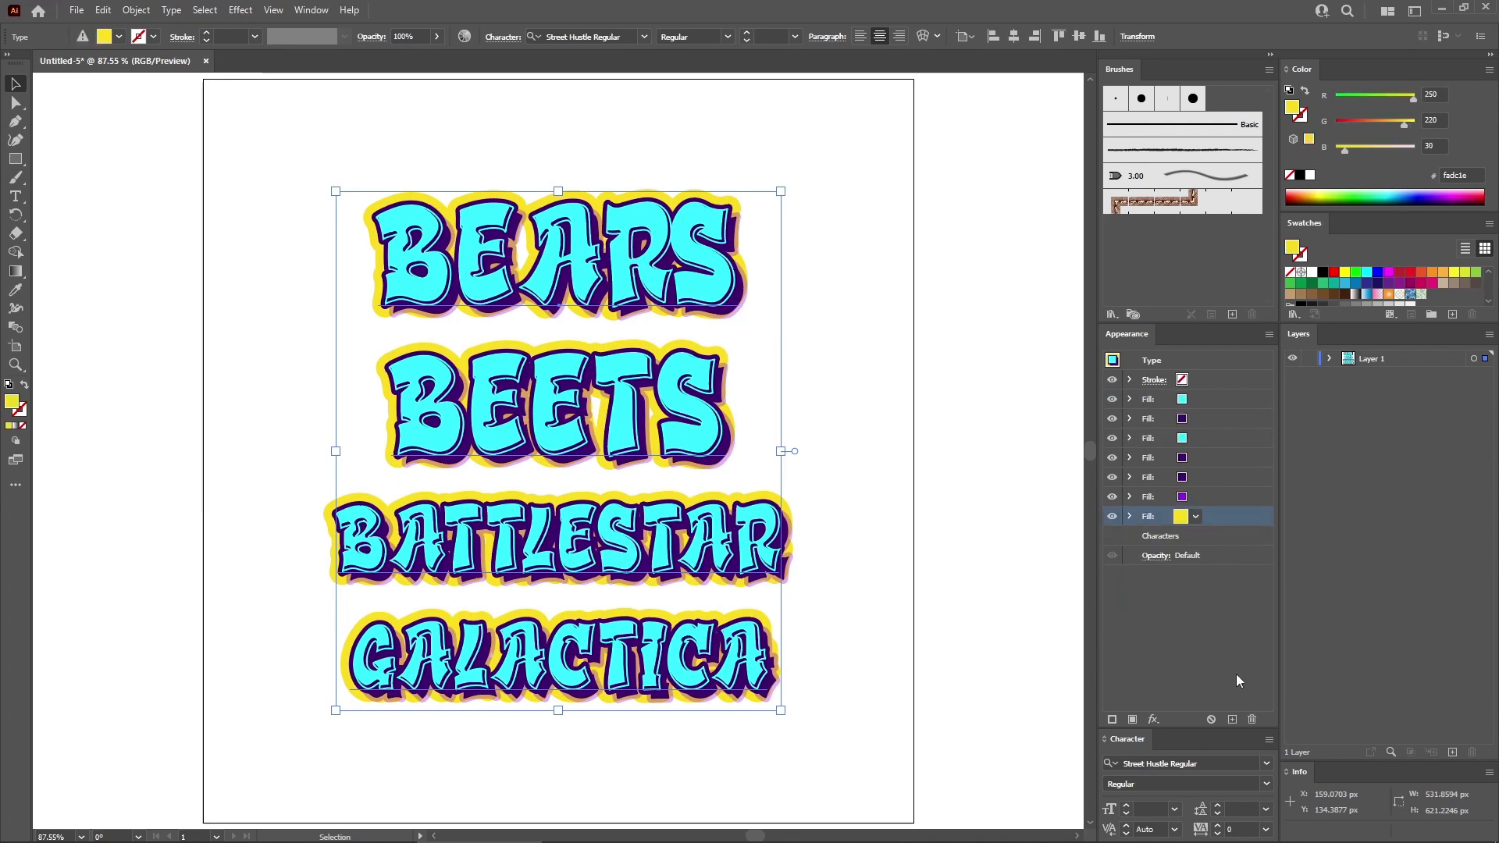
{"action": "left_click", "coordinate": [1233, 719]}
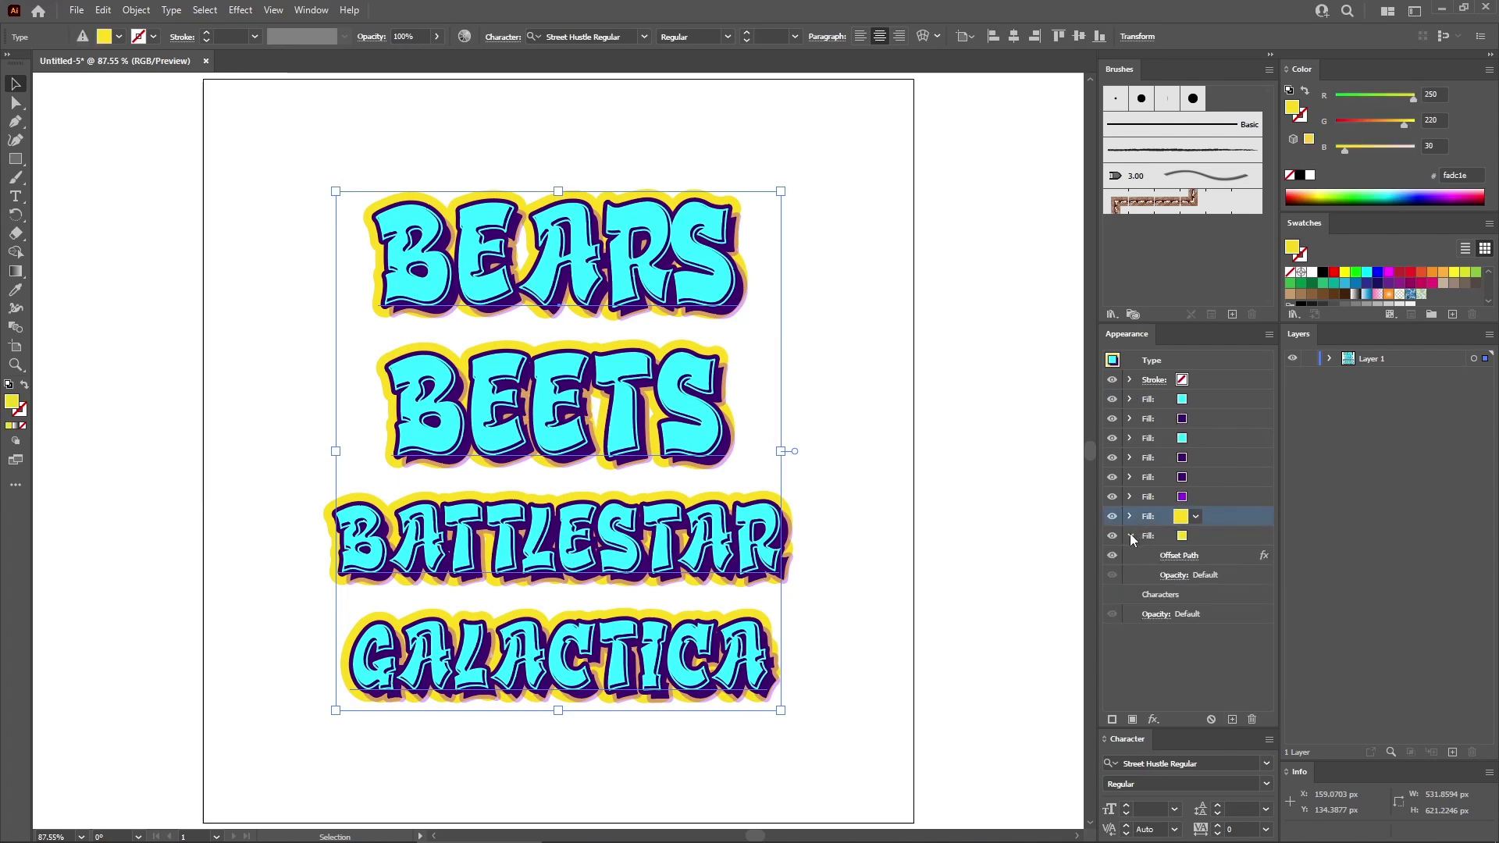
{"action": "left_click", "coordinate": [1206, 535]}
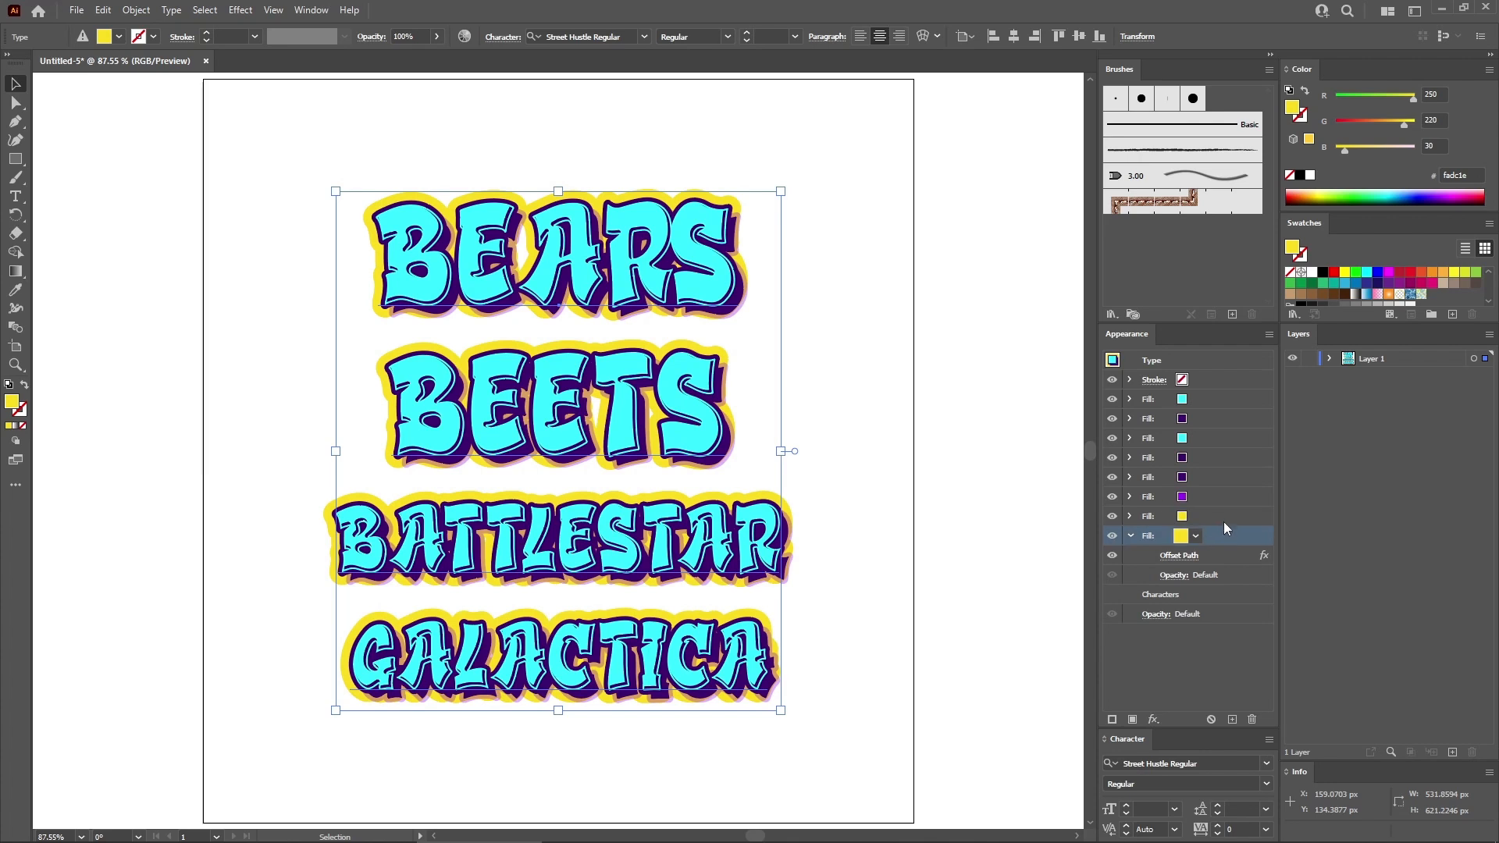
{"action": "left_click", "coordinate": [1175, 555]}
{"action": "type", "text": "15"}
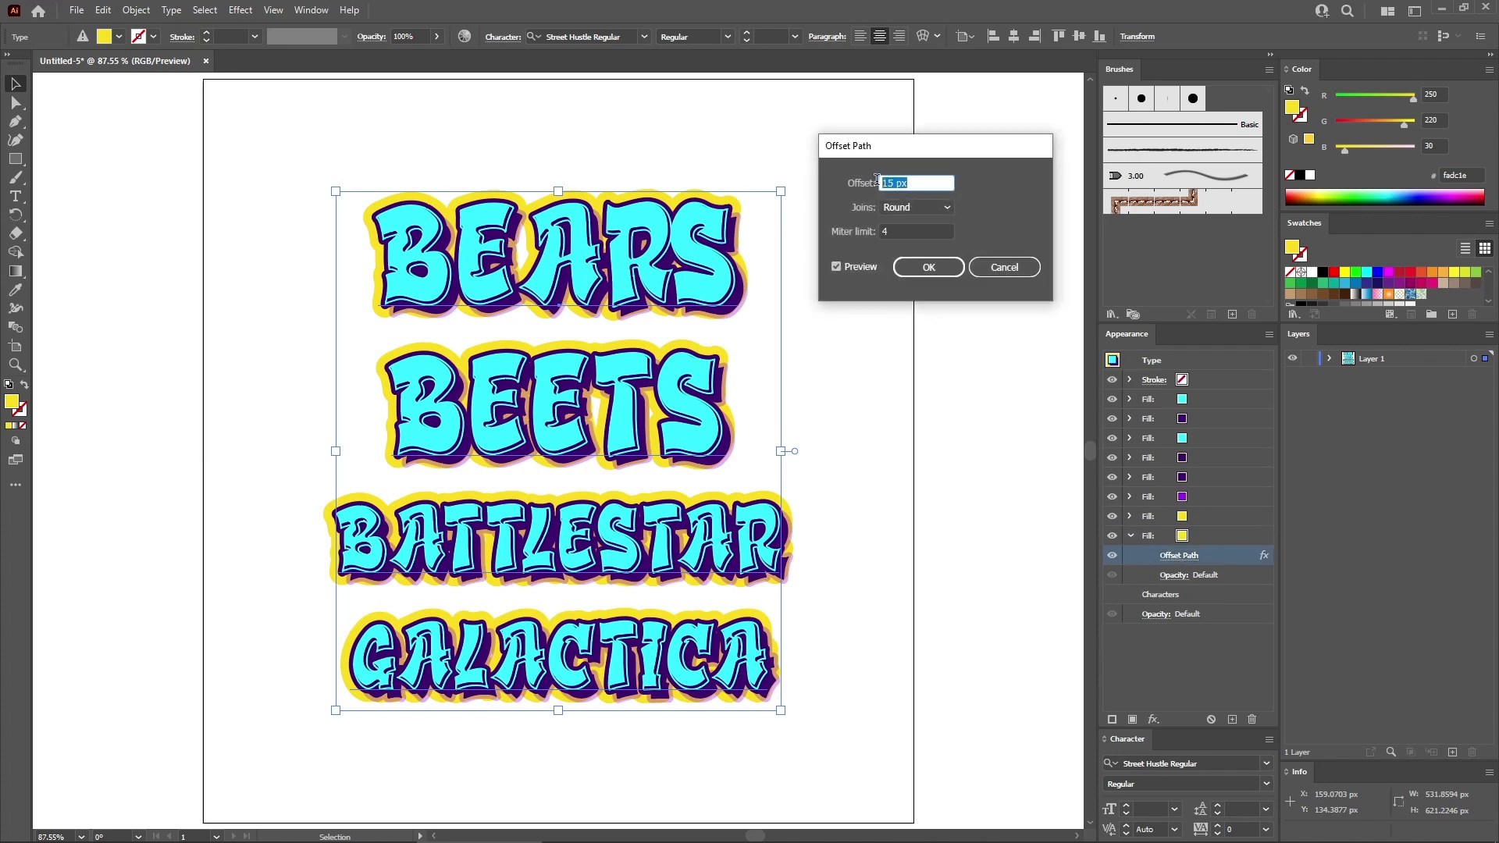
{"action": "type", "text": "0"}
{"action": "key", "text": "Return"}
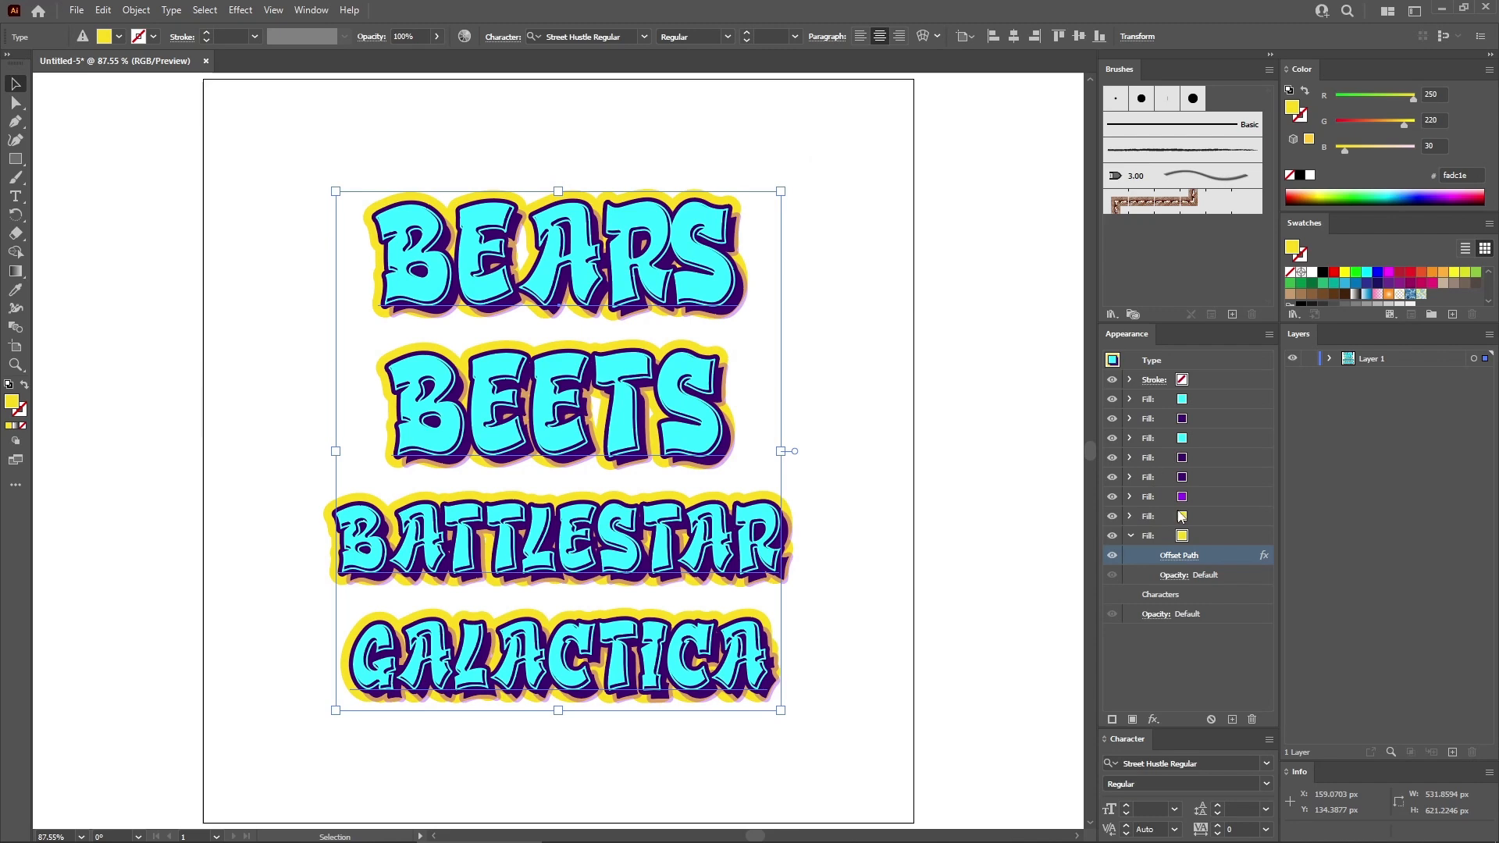
Add a Transform effect to the lowest yellow fill that moves it 10 px horizontally and 10 px vertically.
{"action": "left_click", "coordinate": [1220, 539]}
{"action": "left_click", "coordinate": [1153, 719]}
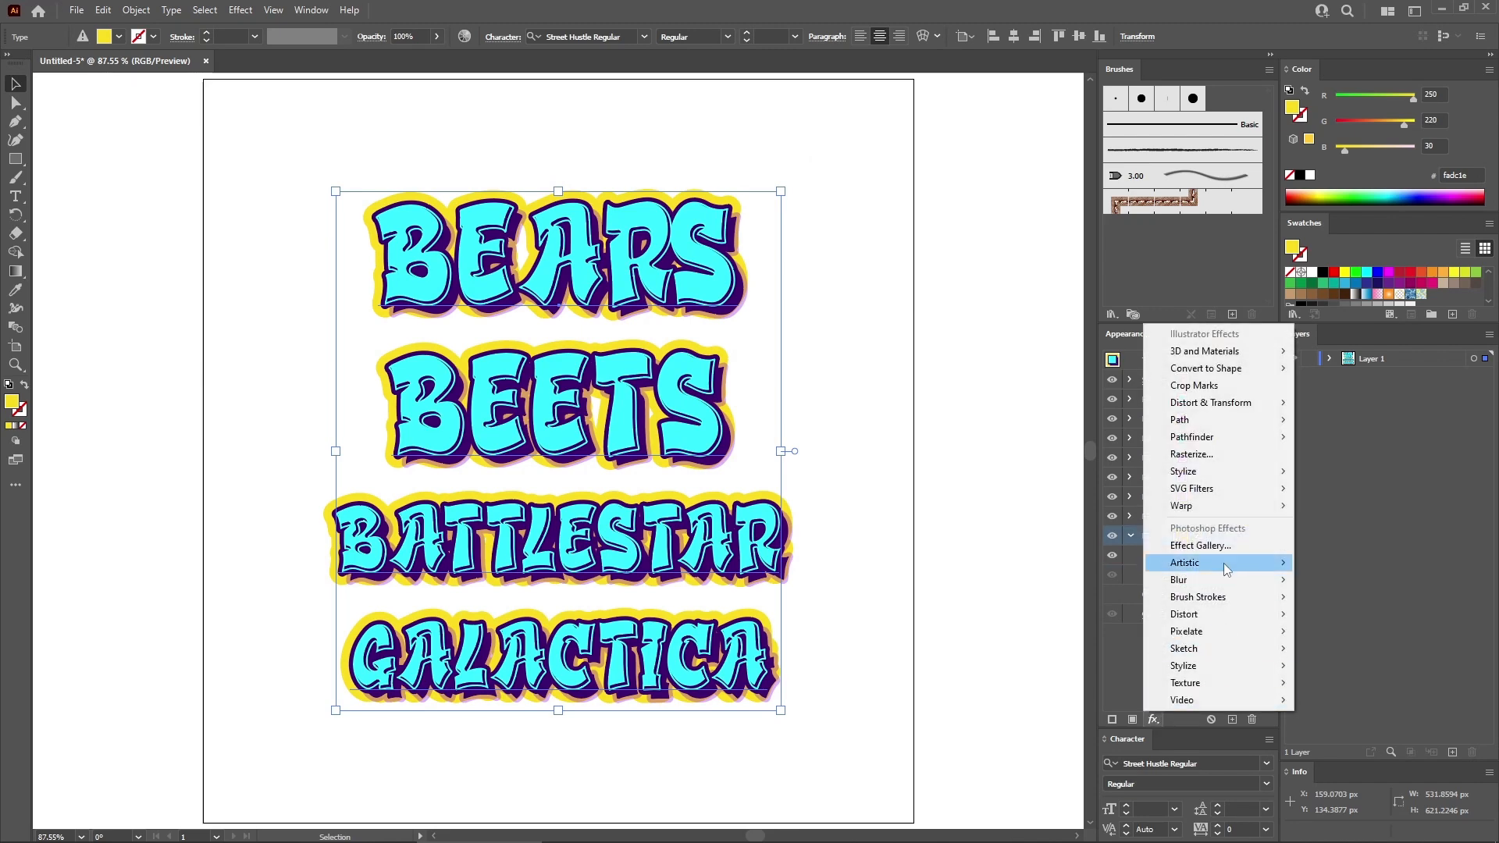
{"action": "mouse_move", "coordinate": [1218, 411]}
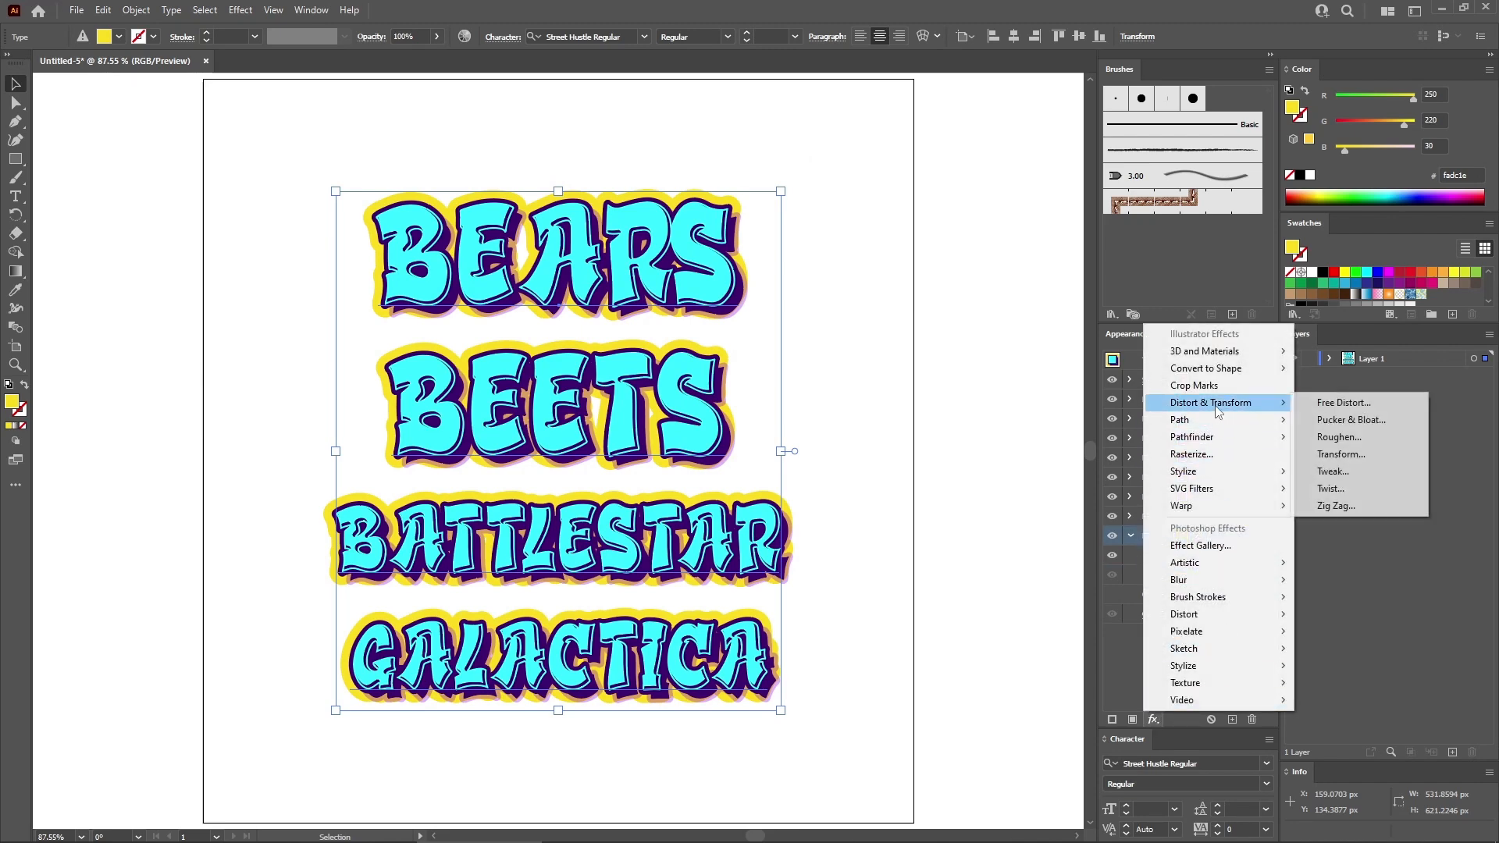
{"action": "left_click", "coordinate": [1341, 454]}
{"action": "left_click", "coordinate": [1198, 245]}
{"action": "type", "text": "1"}
{"action": "left_click", "coordinate": [1198, 269]}
{"action": "type", "text": "1"}
{"action": "left_click", "coordinate": [1236, 248]}
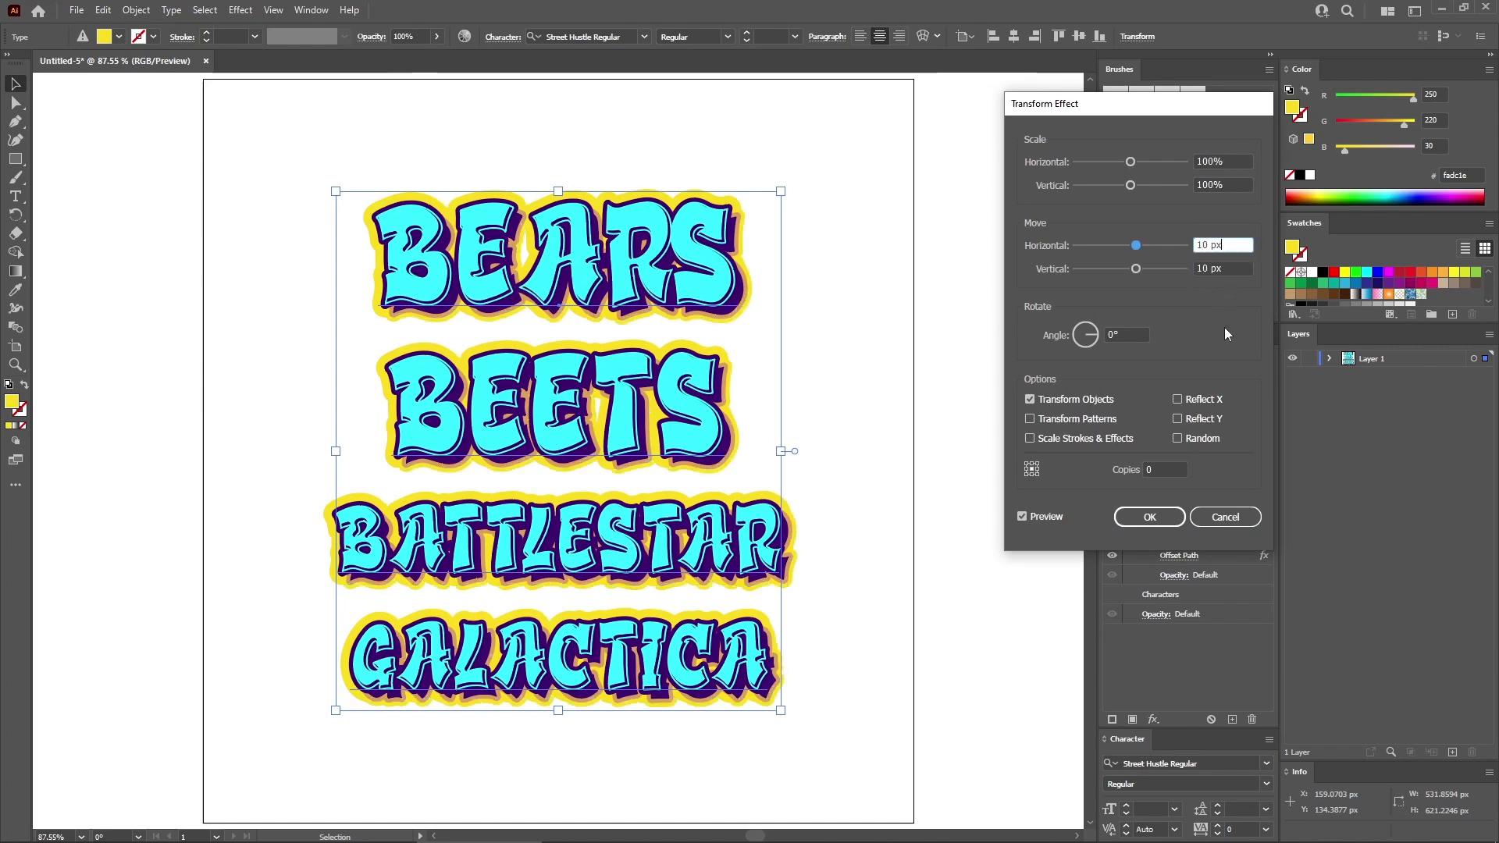
{"action": "left_click", "coordinate": [1175, 516]}
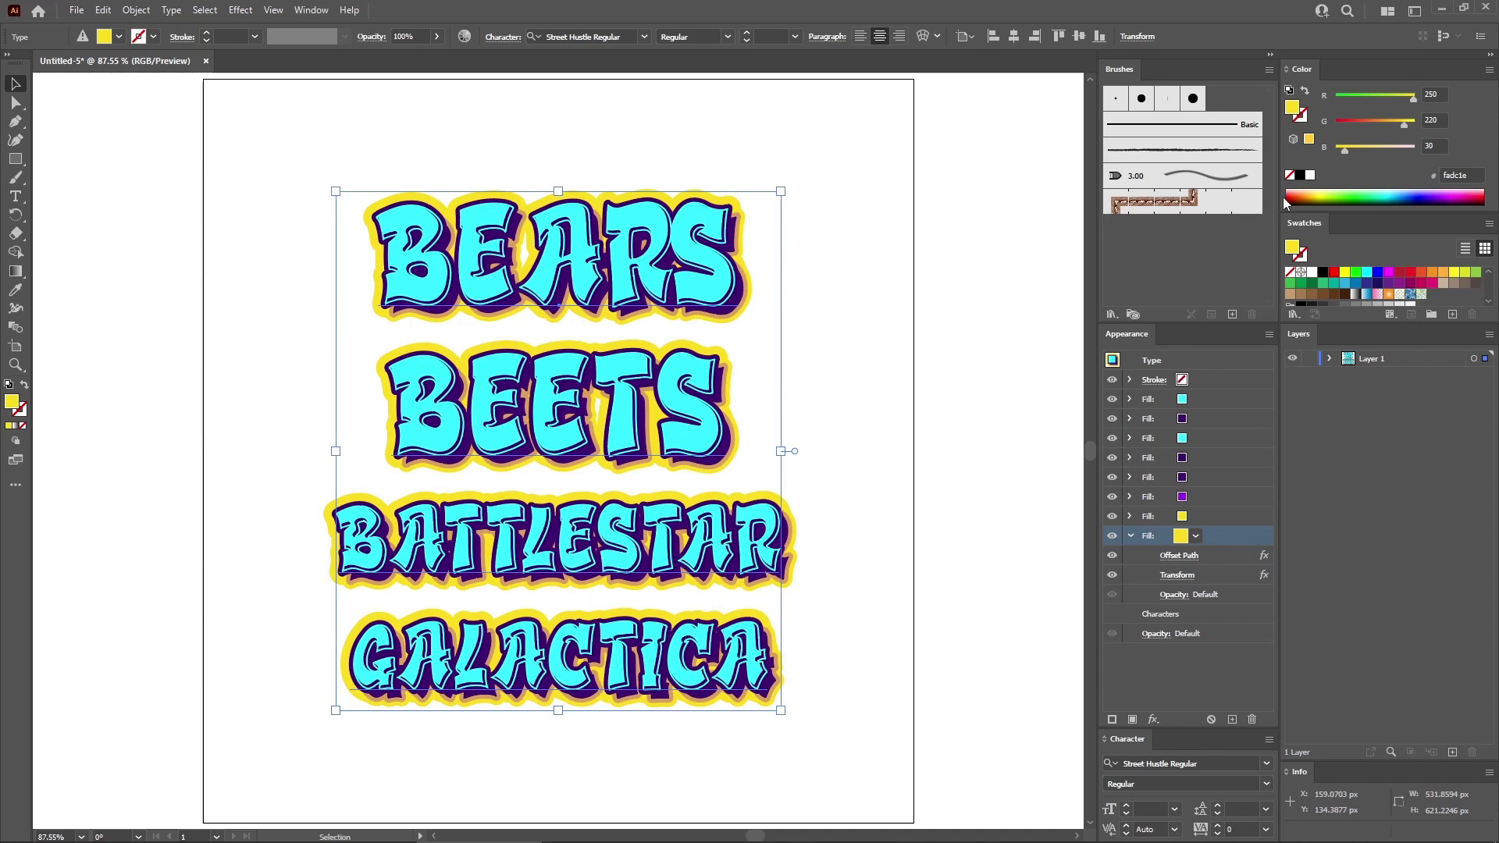
Select all unused brushes in the document and delete them.
{"action": "left_click", "coordinate": [1269, 71]}
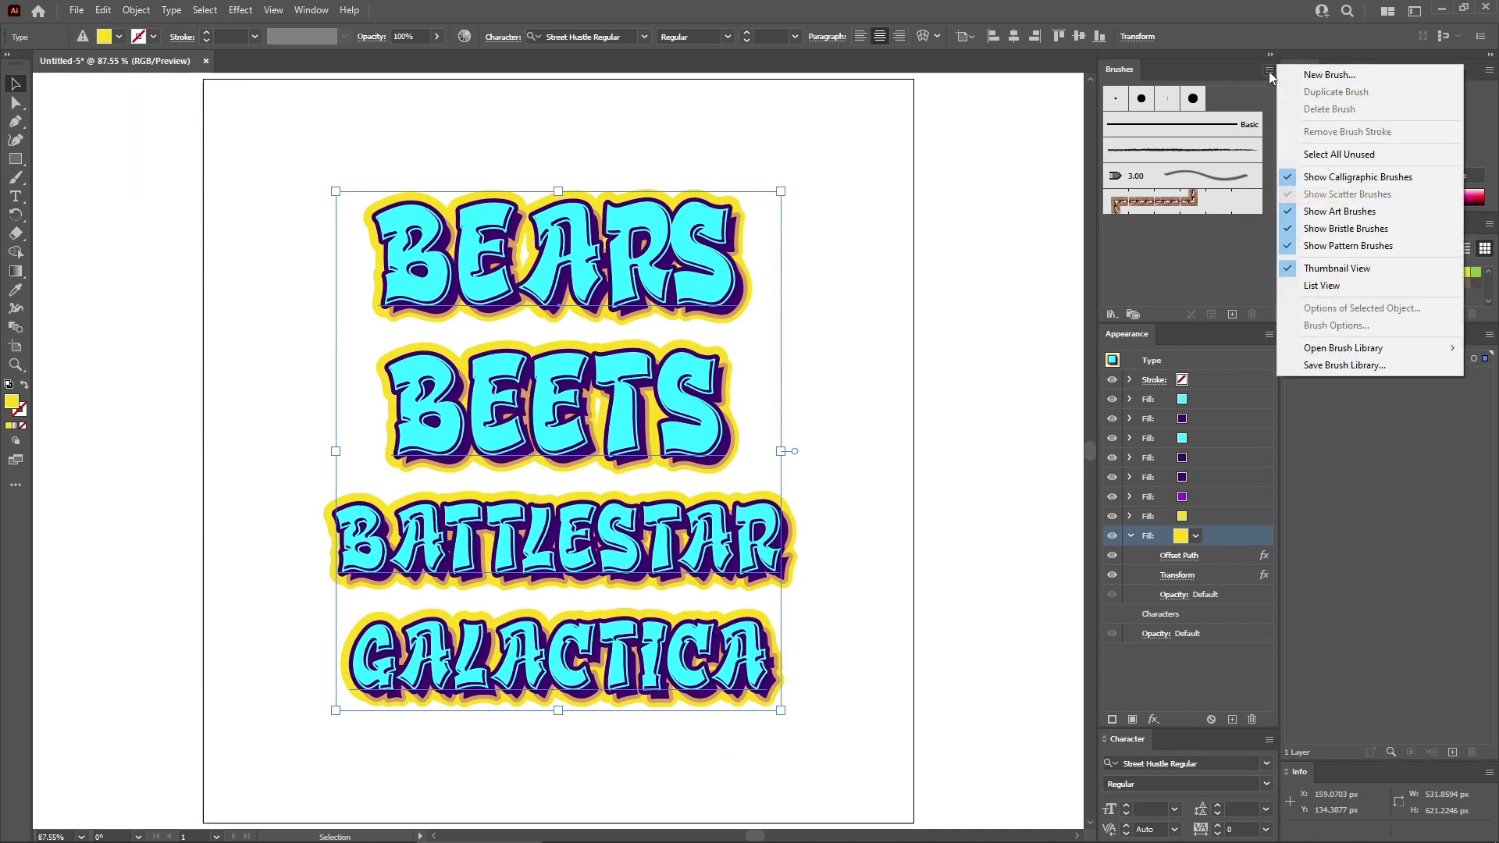
{"action": "left_click", "coordinate": [1325, 156]}
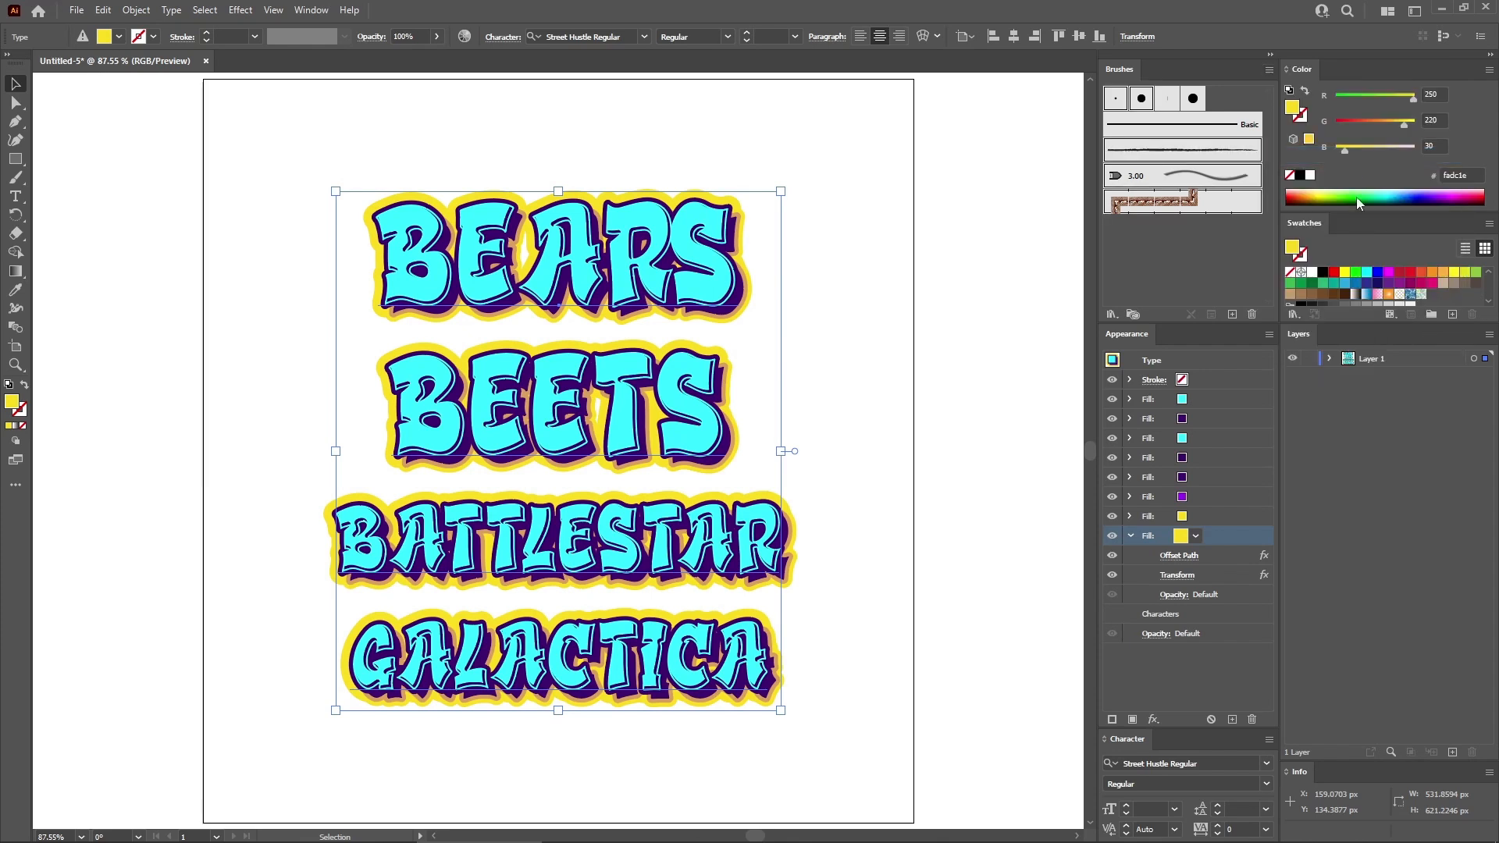
{"action": "left_click", "coordinate": [1252, 314]}
{"action": "left_click", "coordinate": [734, 447]}
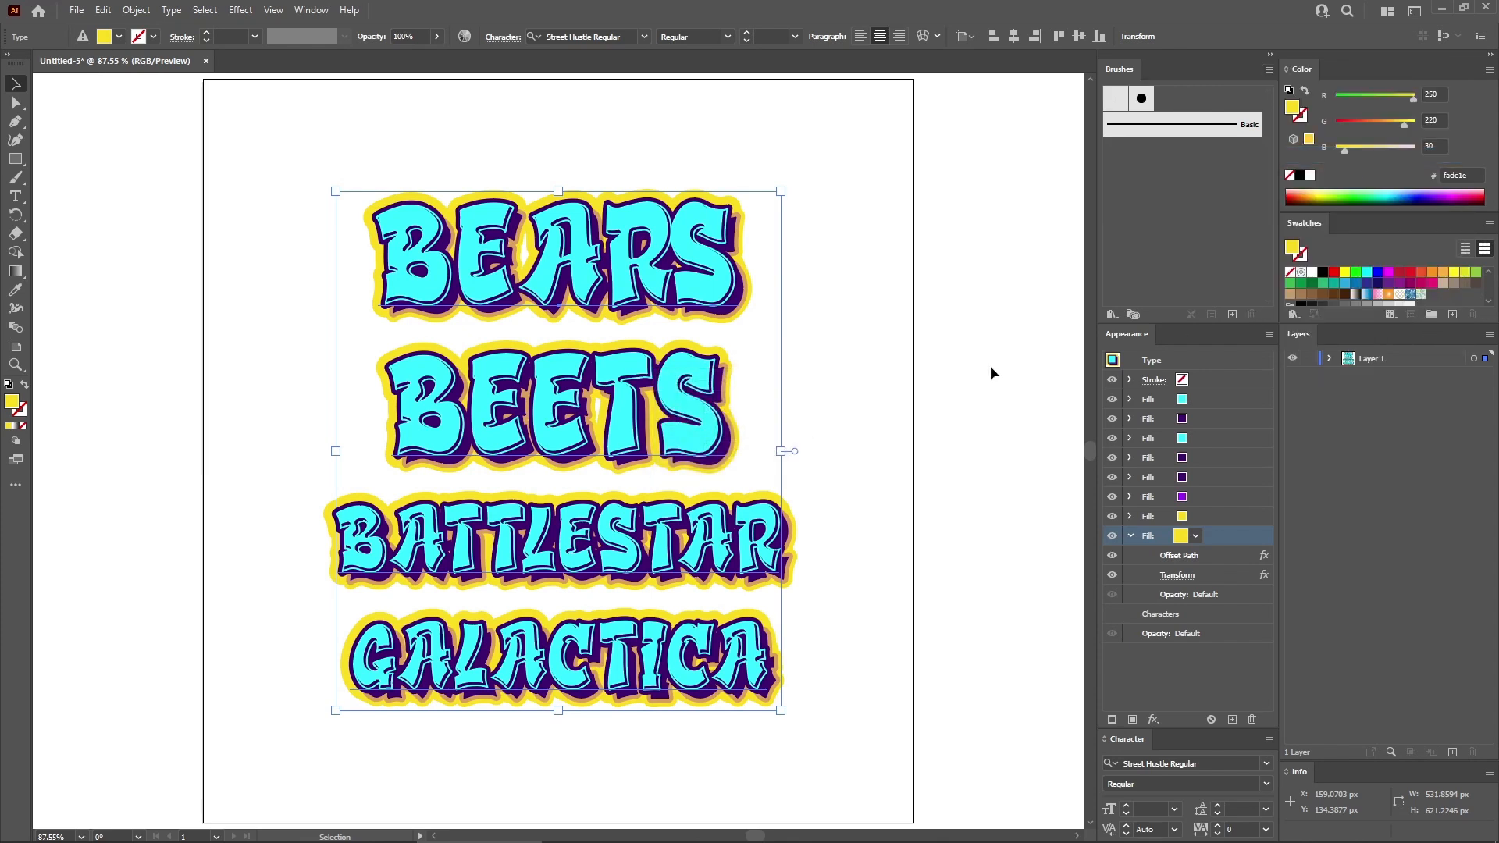
Open The Messy Art Brush Kit CC brush library from the Smear and Splatter Brushes folder in GraffitiTextEffect Assets.
{"action": "left_click", "coordinate": [1110, 314]}
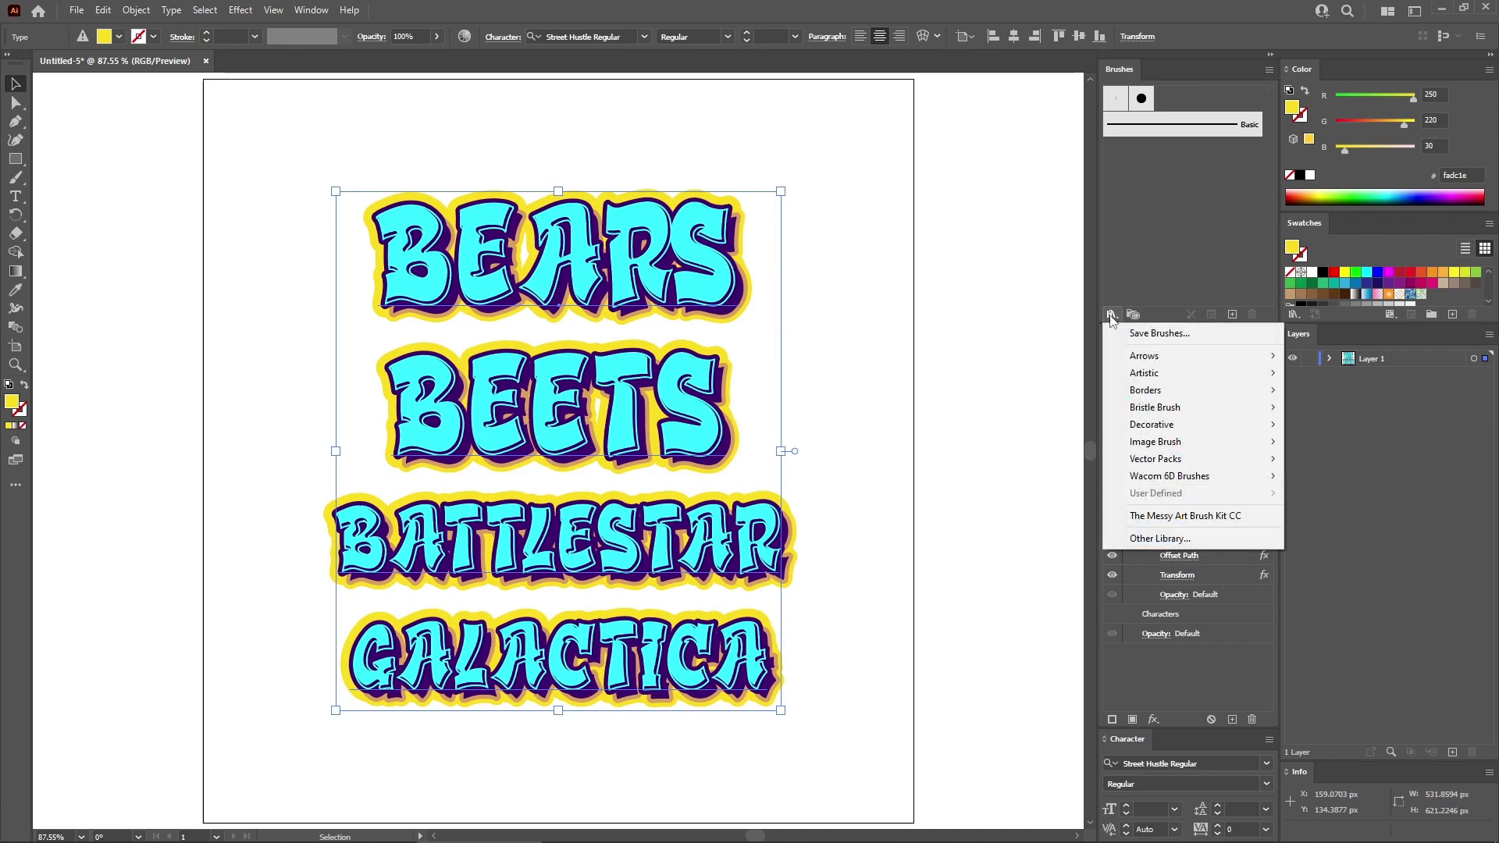
{"action": "left_click", "coordinate": [1136, 538]}
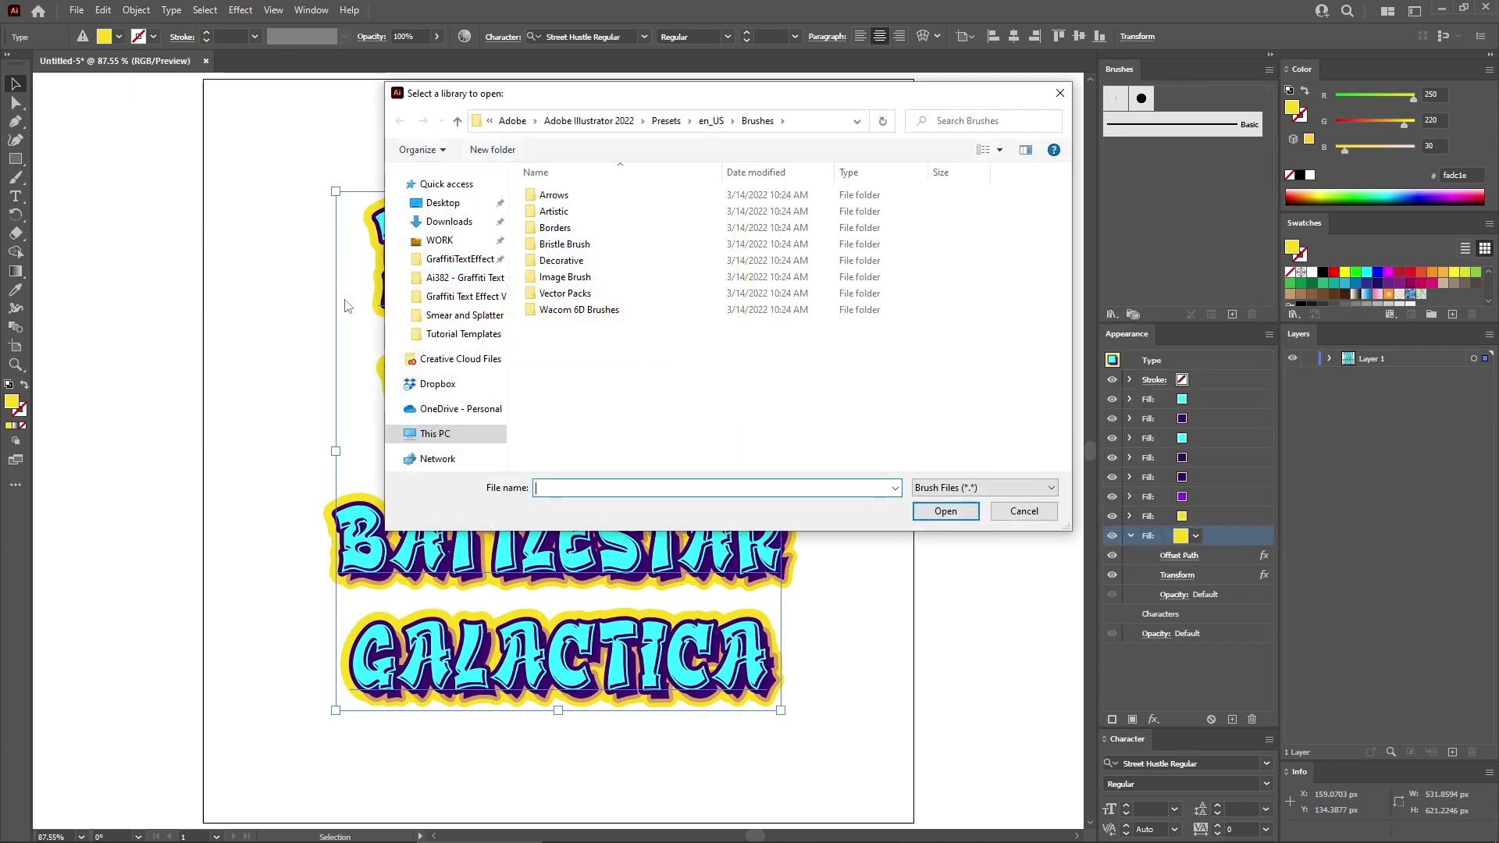
{"action": "left_click", "coordinate": [456, 261]}
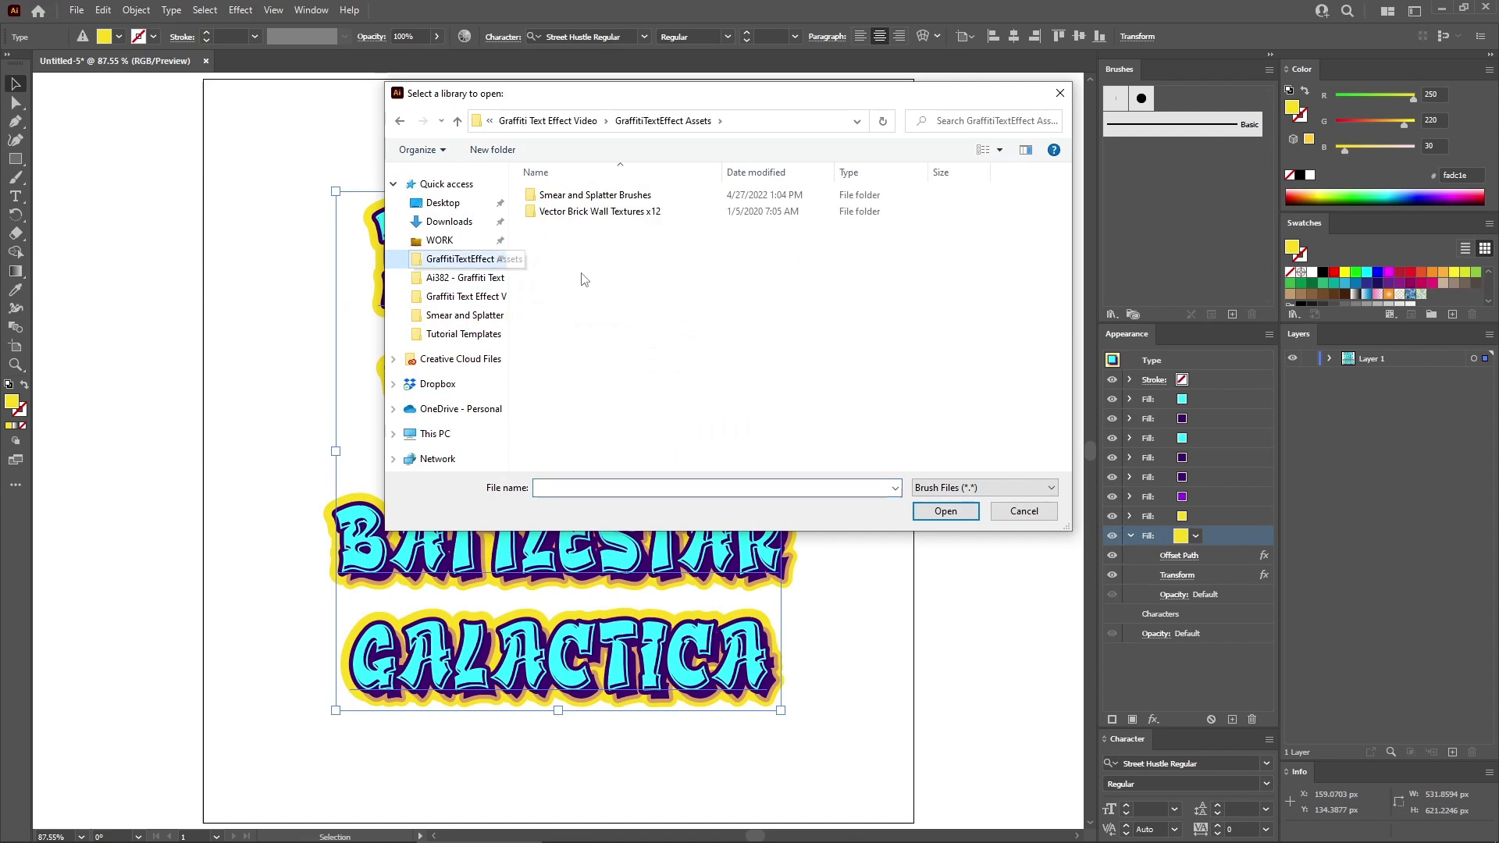
{"action": "double_click", "coordinate": [581, 199]}
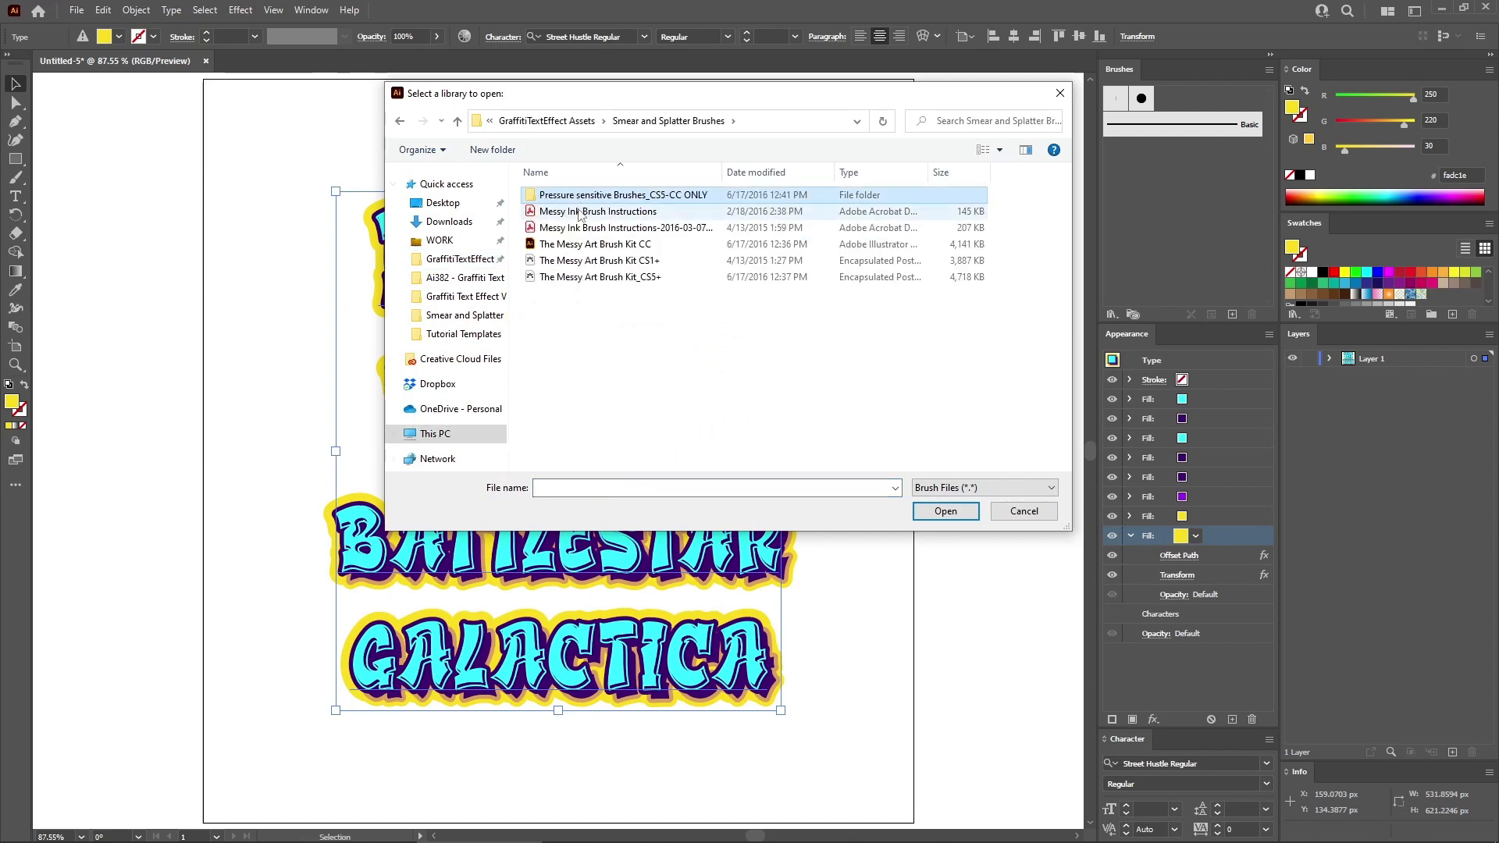
{"action": "left_click", "coordinate": [578, 244]}
{"action": "double_click", "coordinate": [608, 246]}
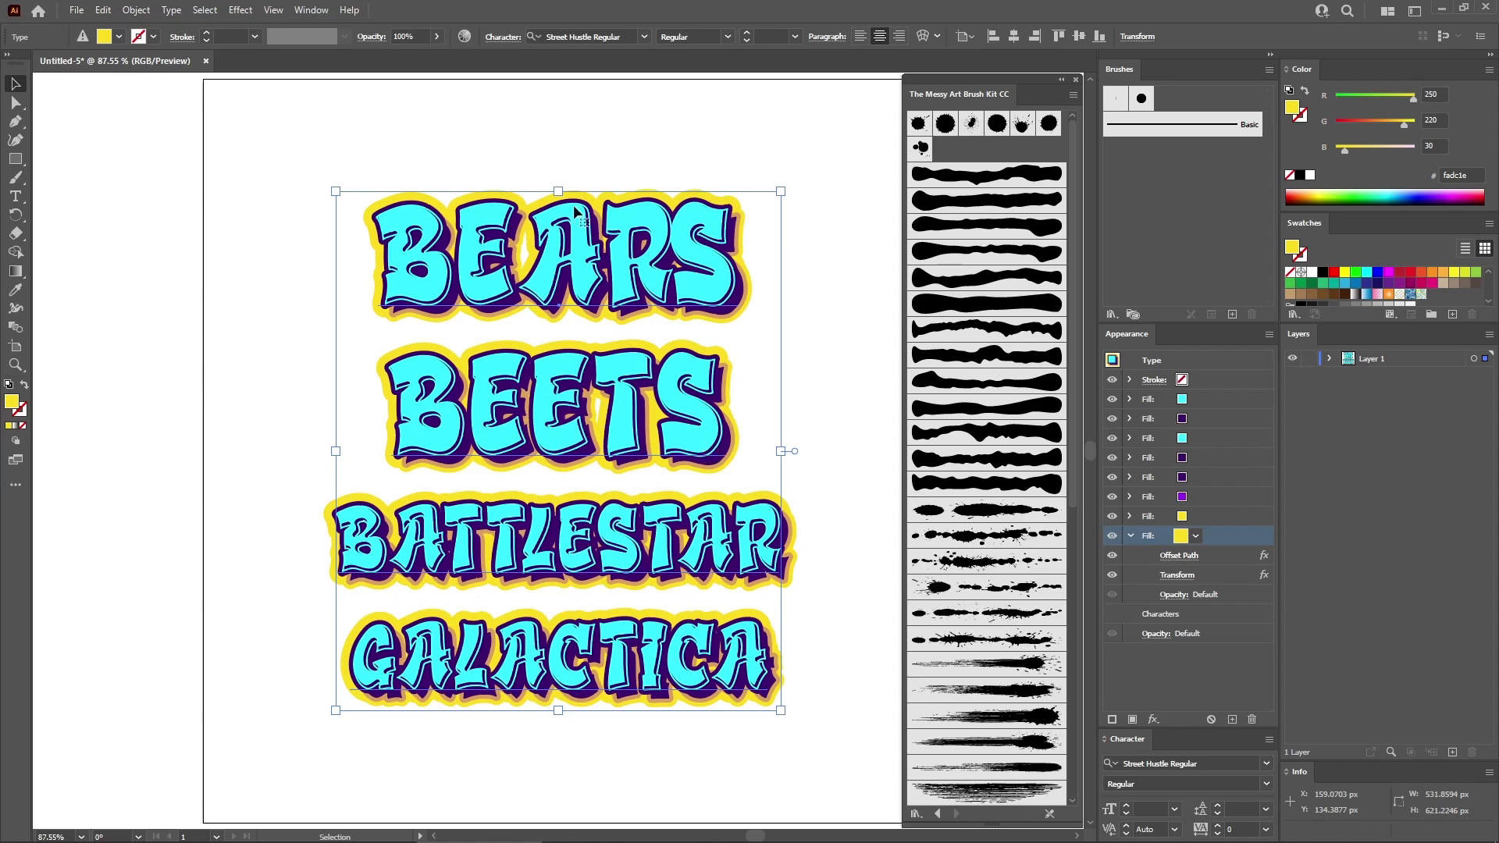
Collapse the lowest yellow fill and apply the Drip 11 brush from The Messy Art Brush Kit CC to the text's stroke.
{"action": "left_click", "coordinate": [1130, 535]}
{"action": "left_click", "coordinate": [1131, 379]}
{"action": "left_click", "coordinate": [1223, 381]}
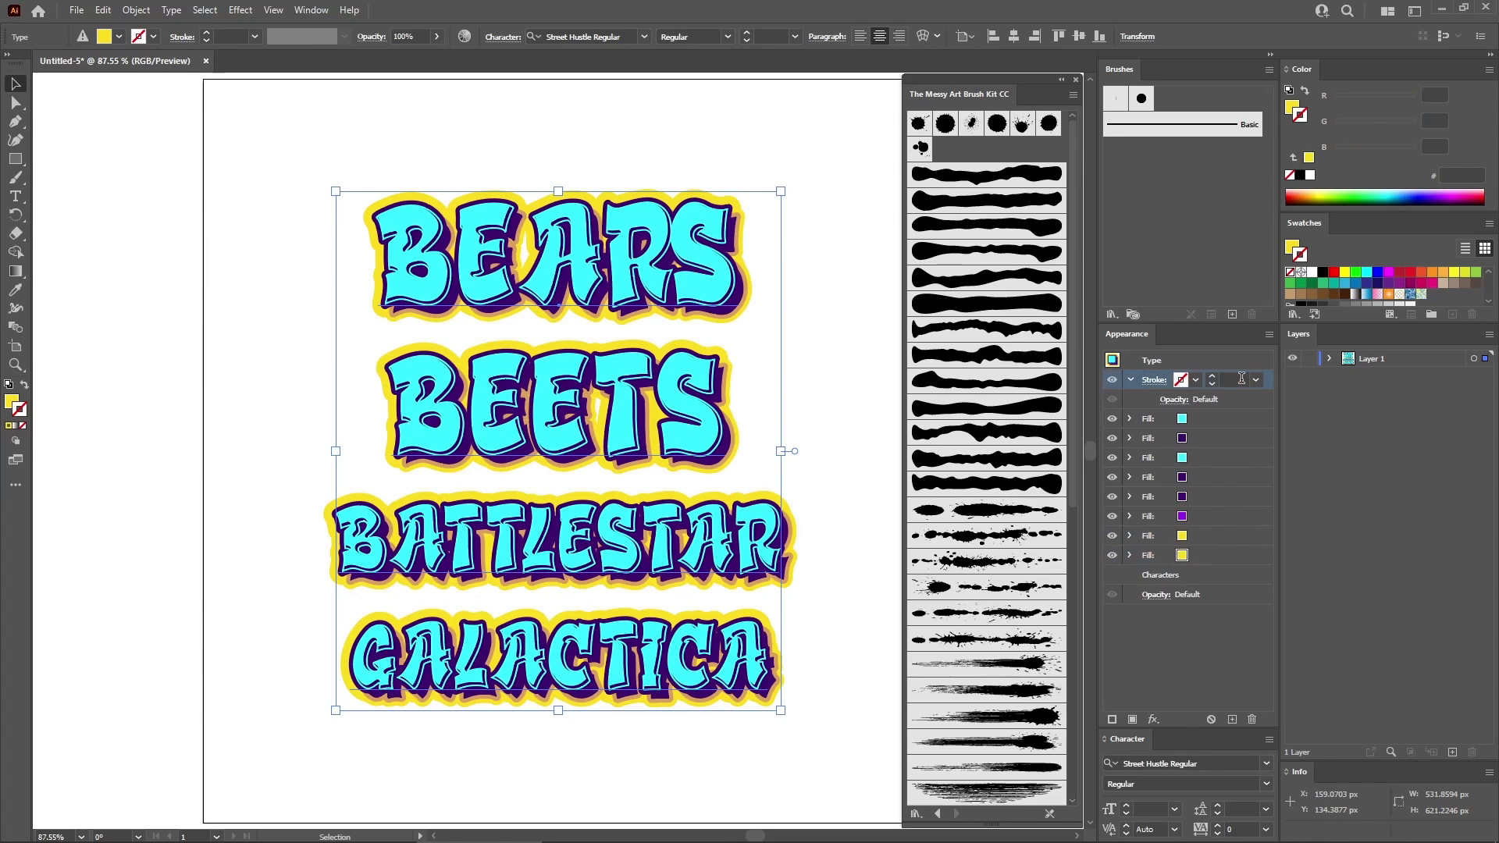
{"action": "left_click", "coordinate": [1042, 435]}
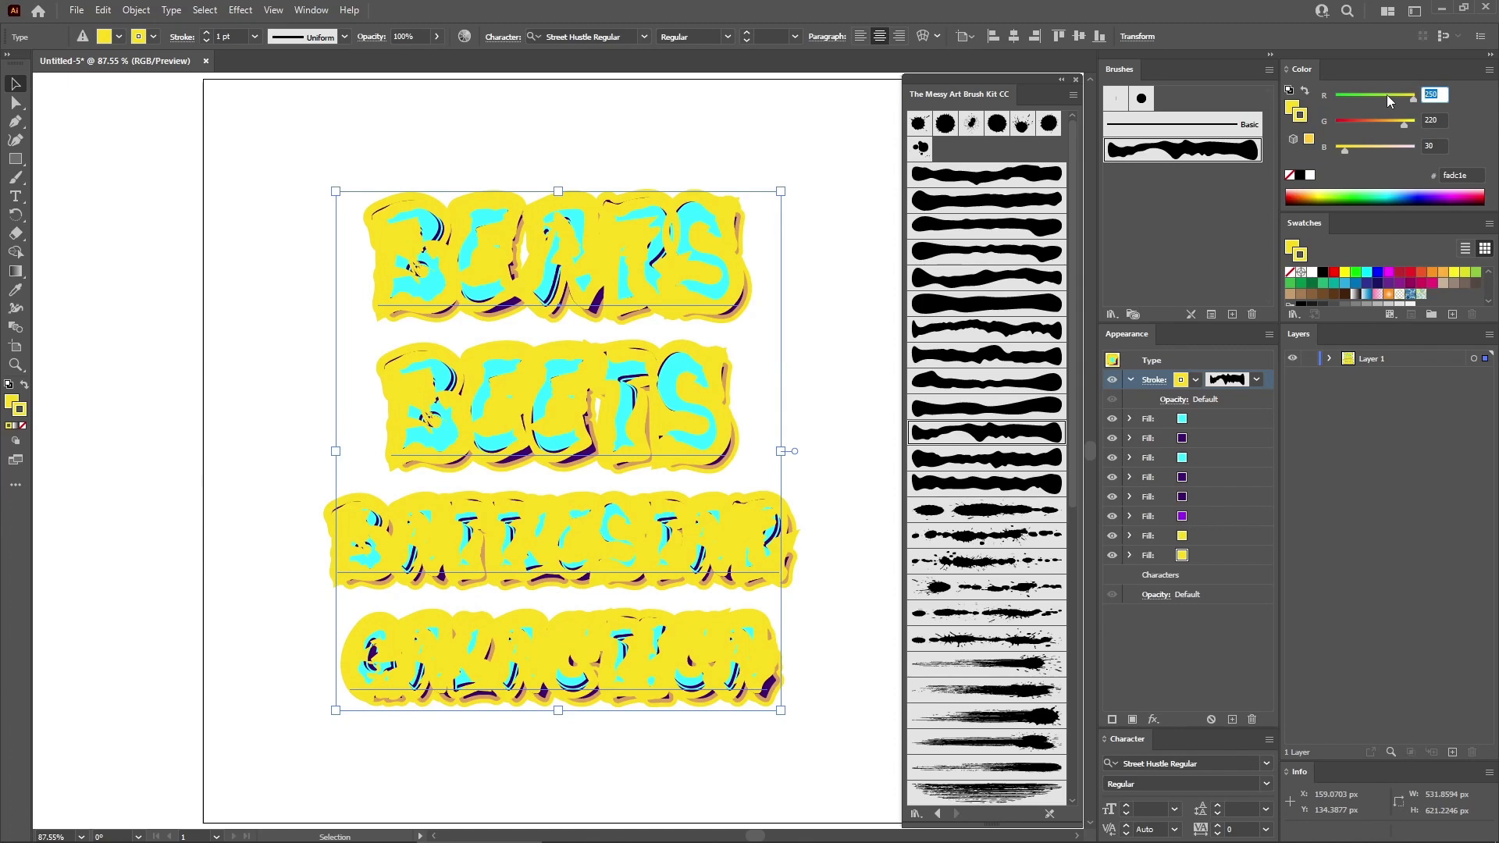
Set the brushed stroke's color to RGB 232, 0, 140.
{"action": "type", "text": "232"}
{"action": "key", "text": "Tab"}
{"action": "type", "text": "0"}
{"action": "key", "text": "Tab"}
{"action": "type", "text": "140"}
{"action": "key", "text": "Return"}
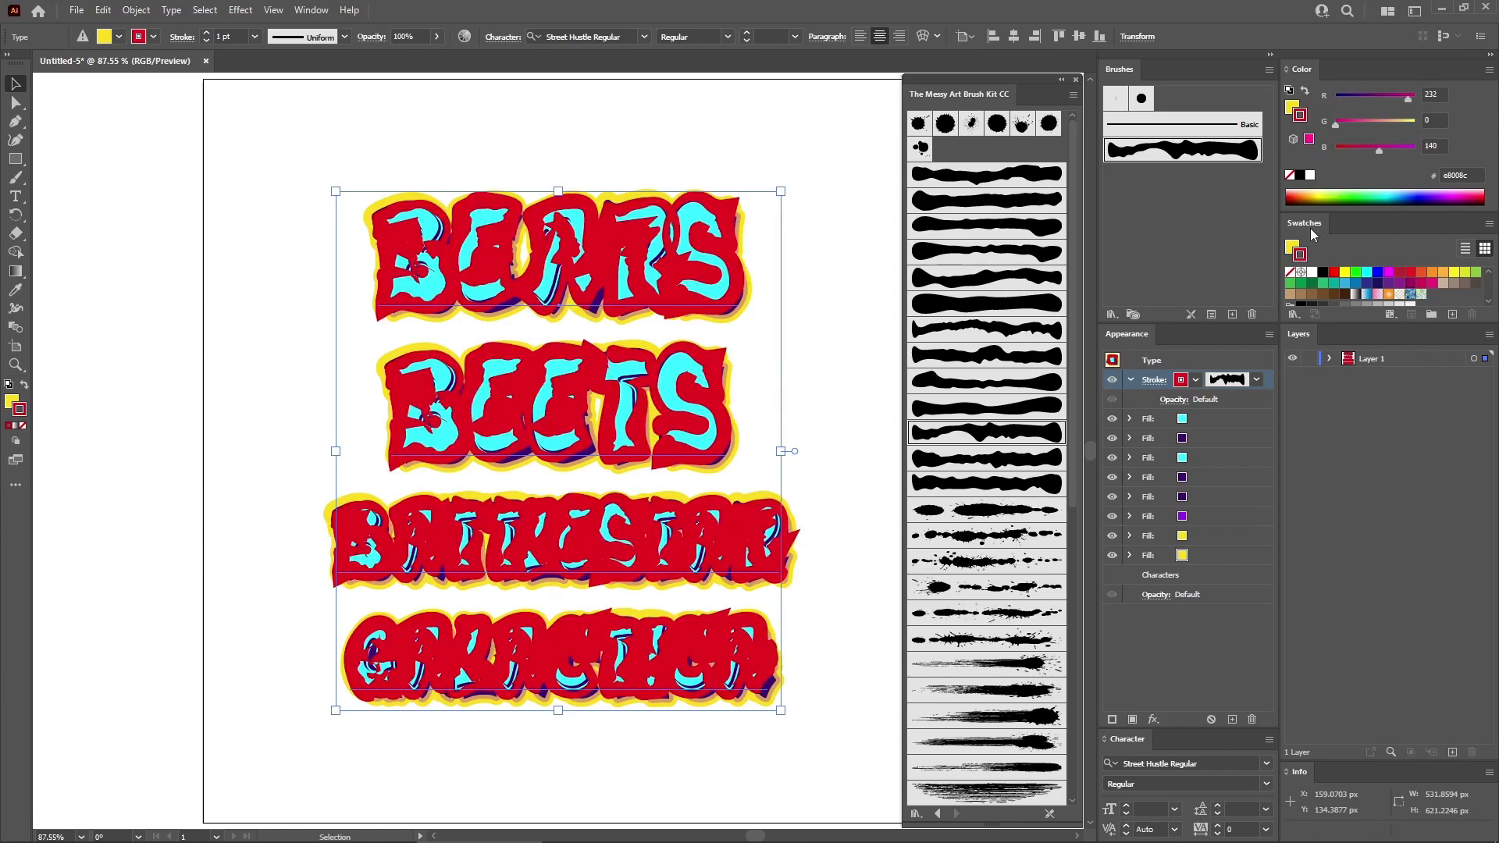
Add an Offset Path effect of 15 px with round joins to the magenta stroke.
{"action": "left_click", "coordinate": [1153, 719]}
{"action": "mouse_move", "coordinate": [1217, 419]}
{"action": "left_click", "coordinate": [1331, 421]}
{"action": "type", "text": "15"}
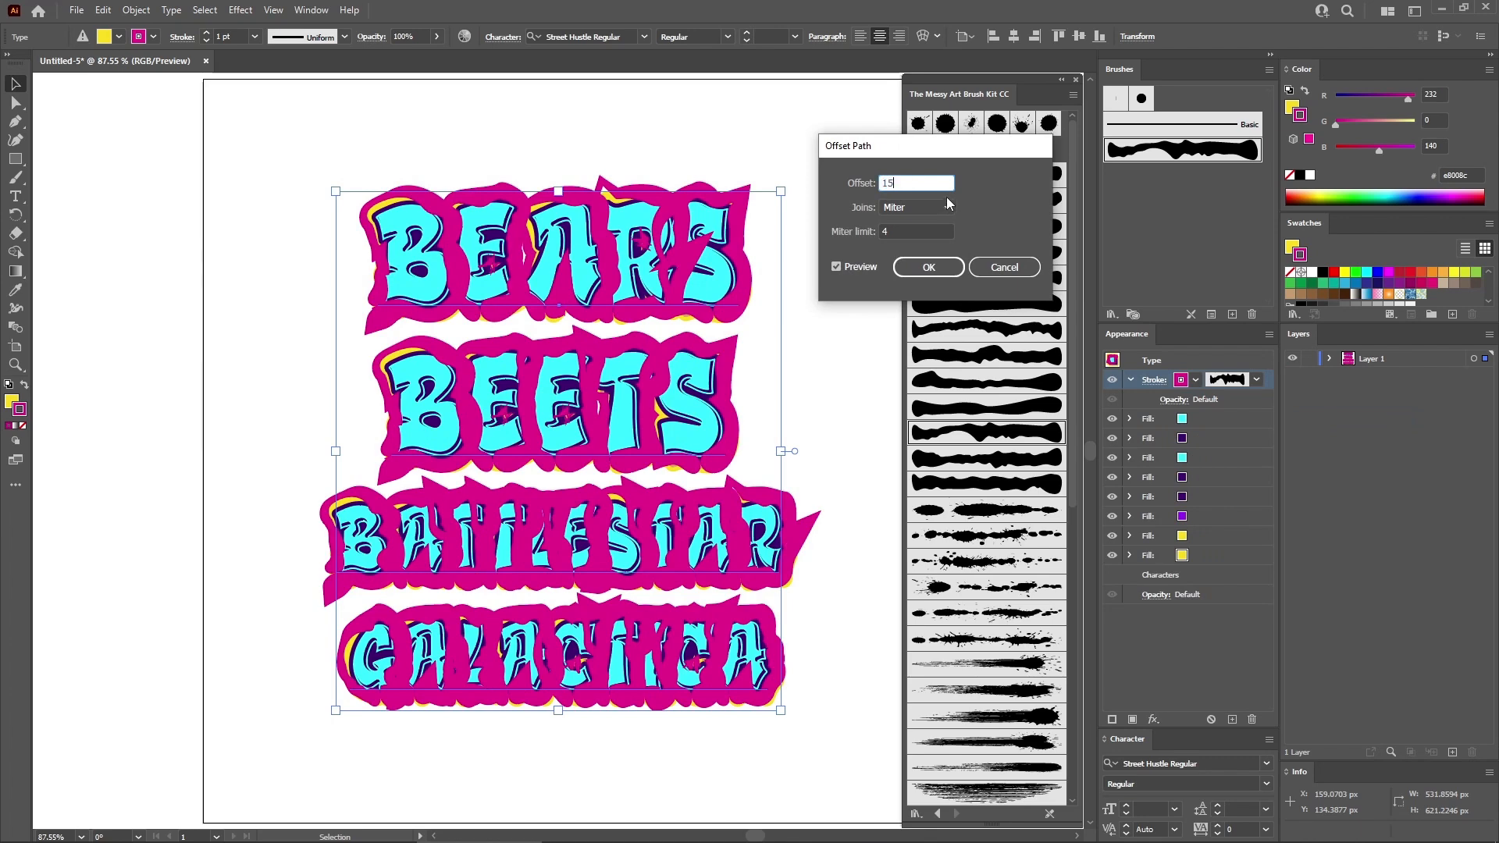
{"action": "left_click", "coordinate": [930, 204]}
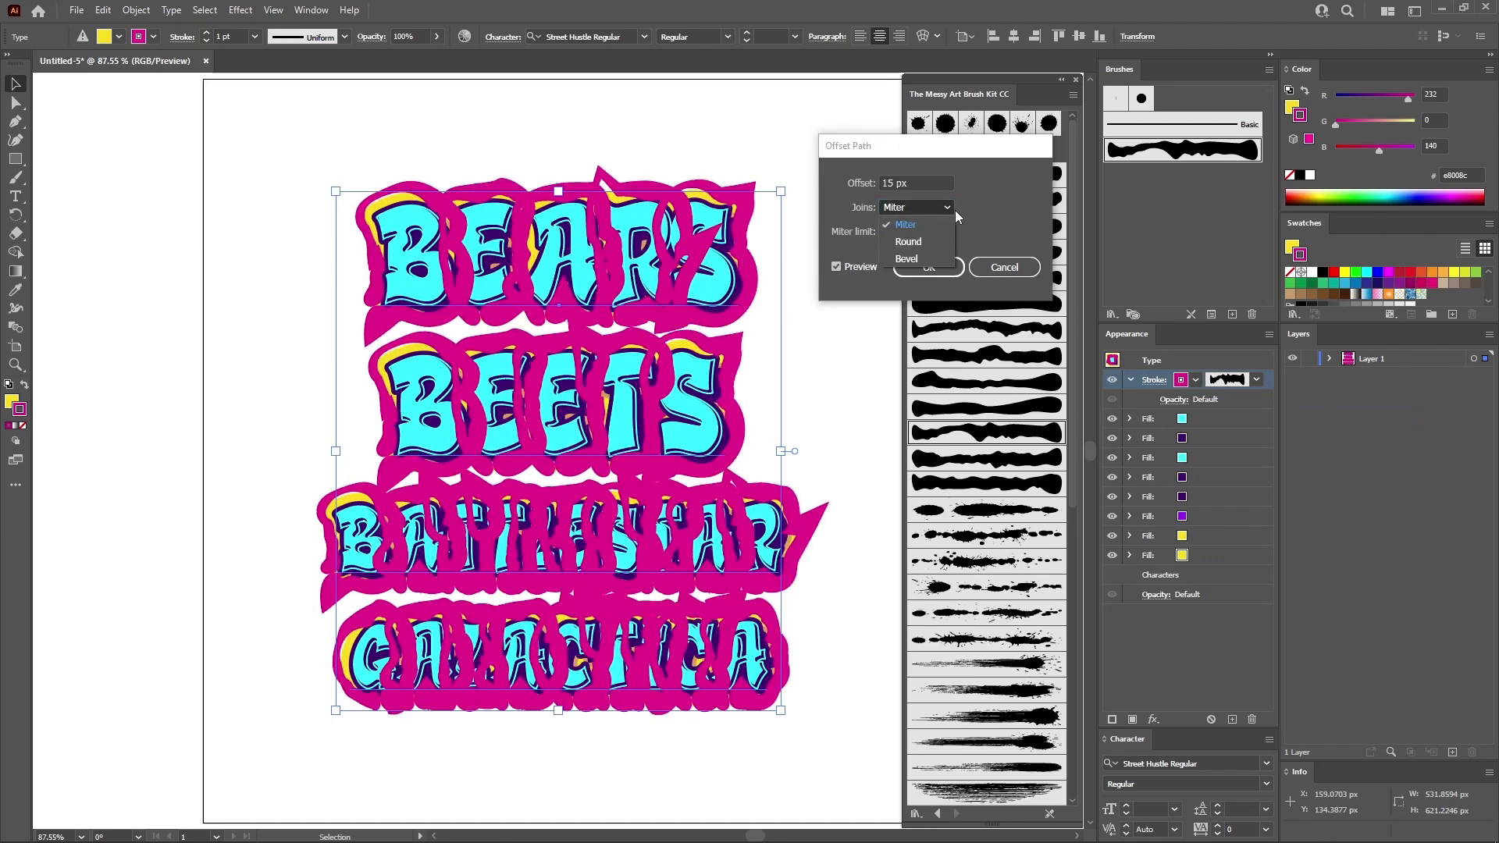
{"action": "left_click", "coordinate": [924, 236]}
{"action": "left_click", "coordinate": [928, 267]}
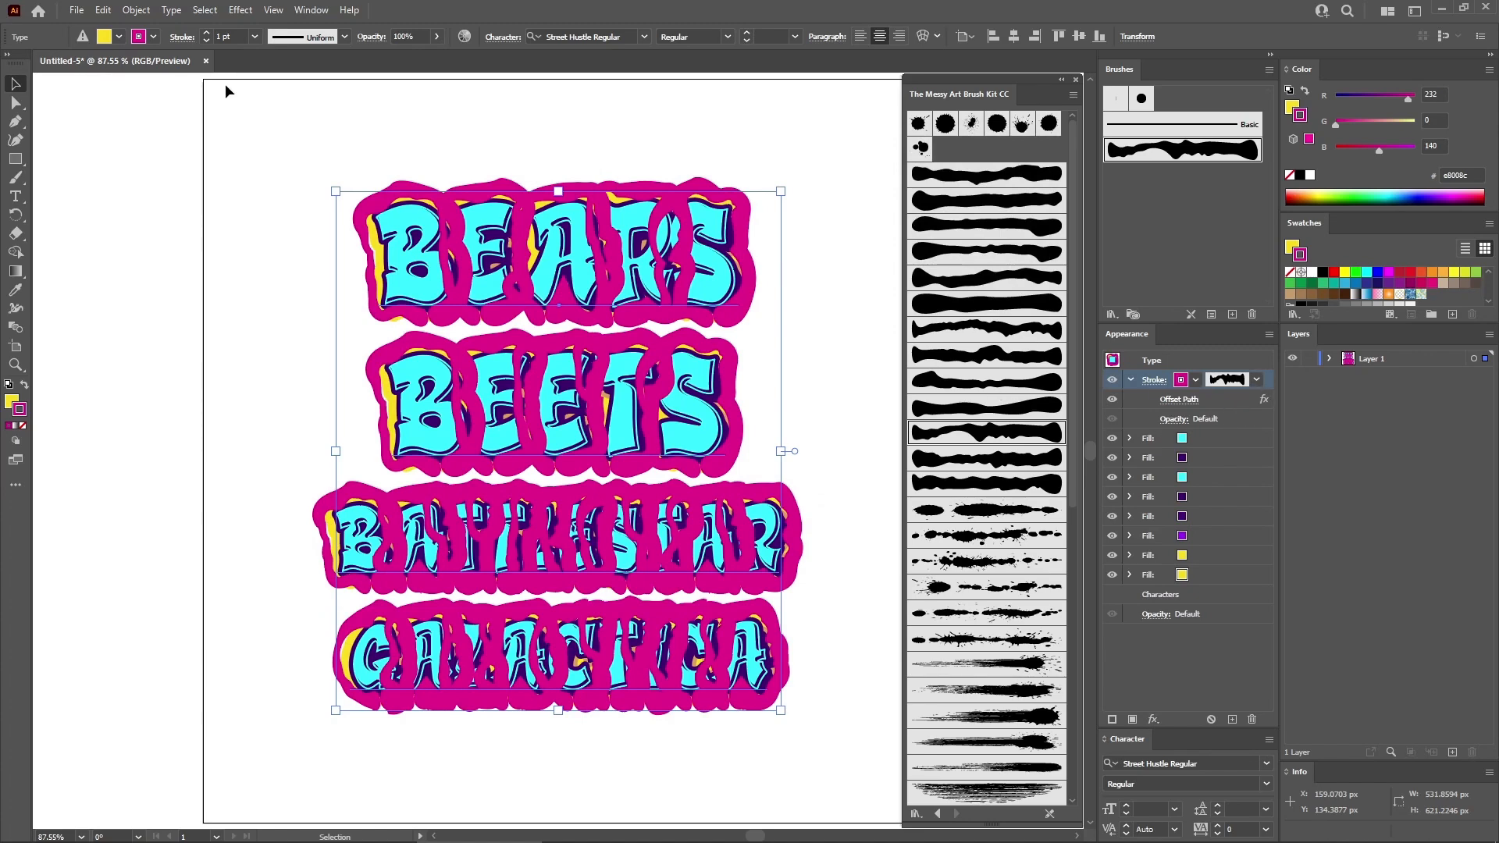
Add the Pathfinder Add effect to the magenta stroke and move the stroke below all the fills.
{"action": "left_click", "coordinate": [240, 12]}
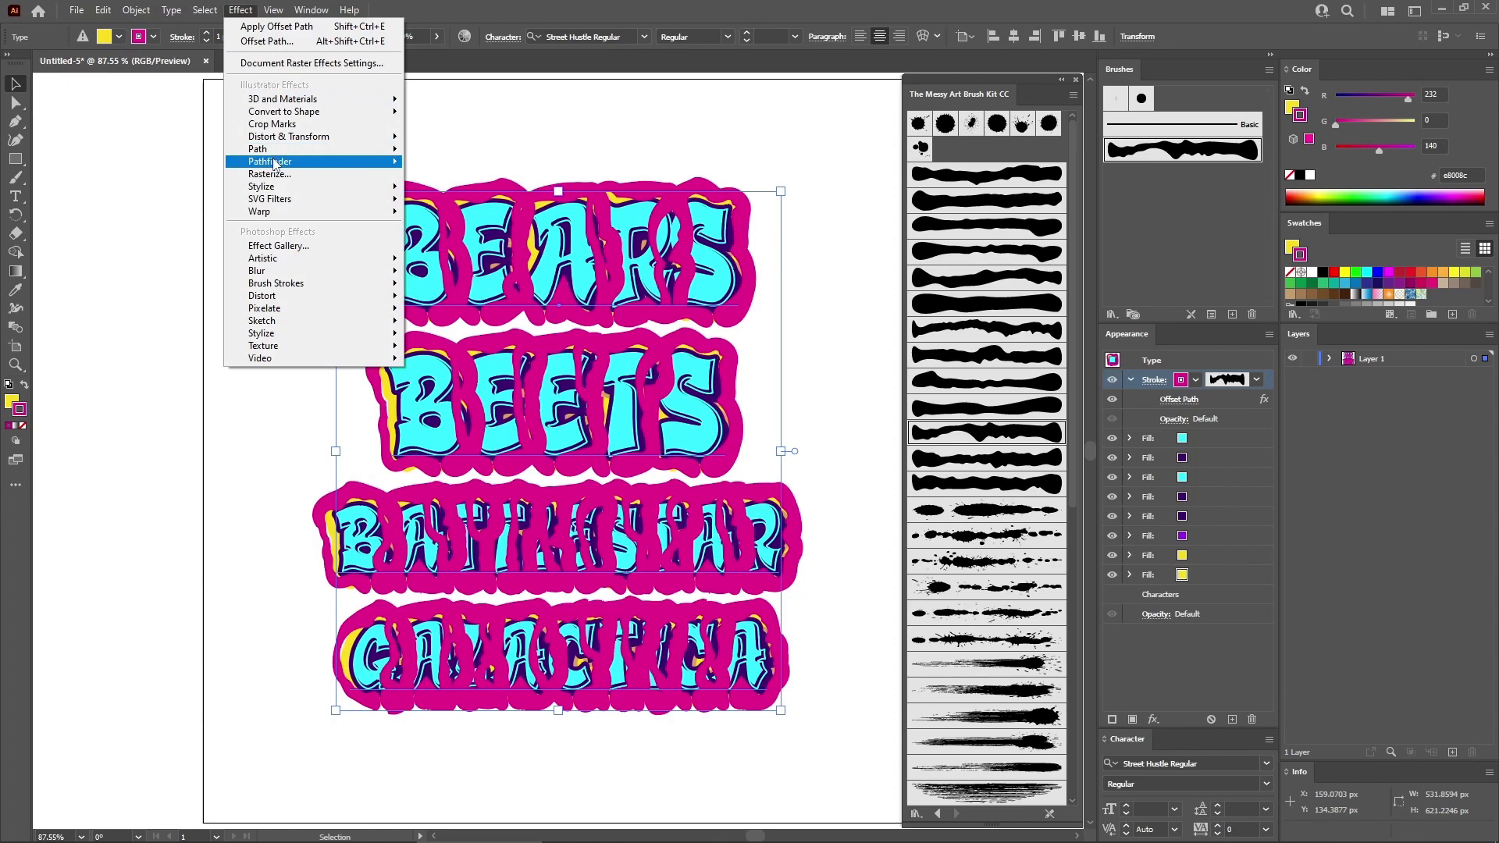
{"action": "mouse_move", "coordinate": [333, 162]}
{"action": "left_click", "coordinate": [486, 166]}
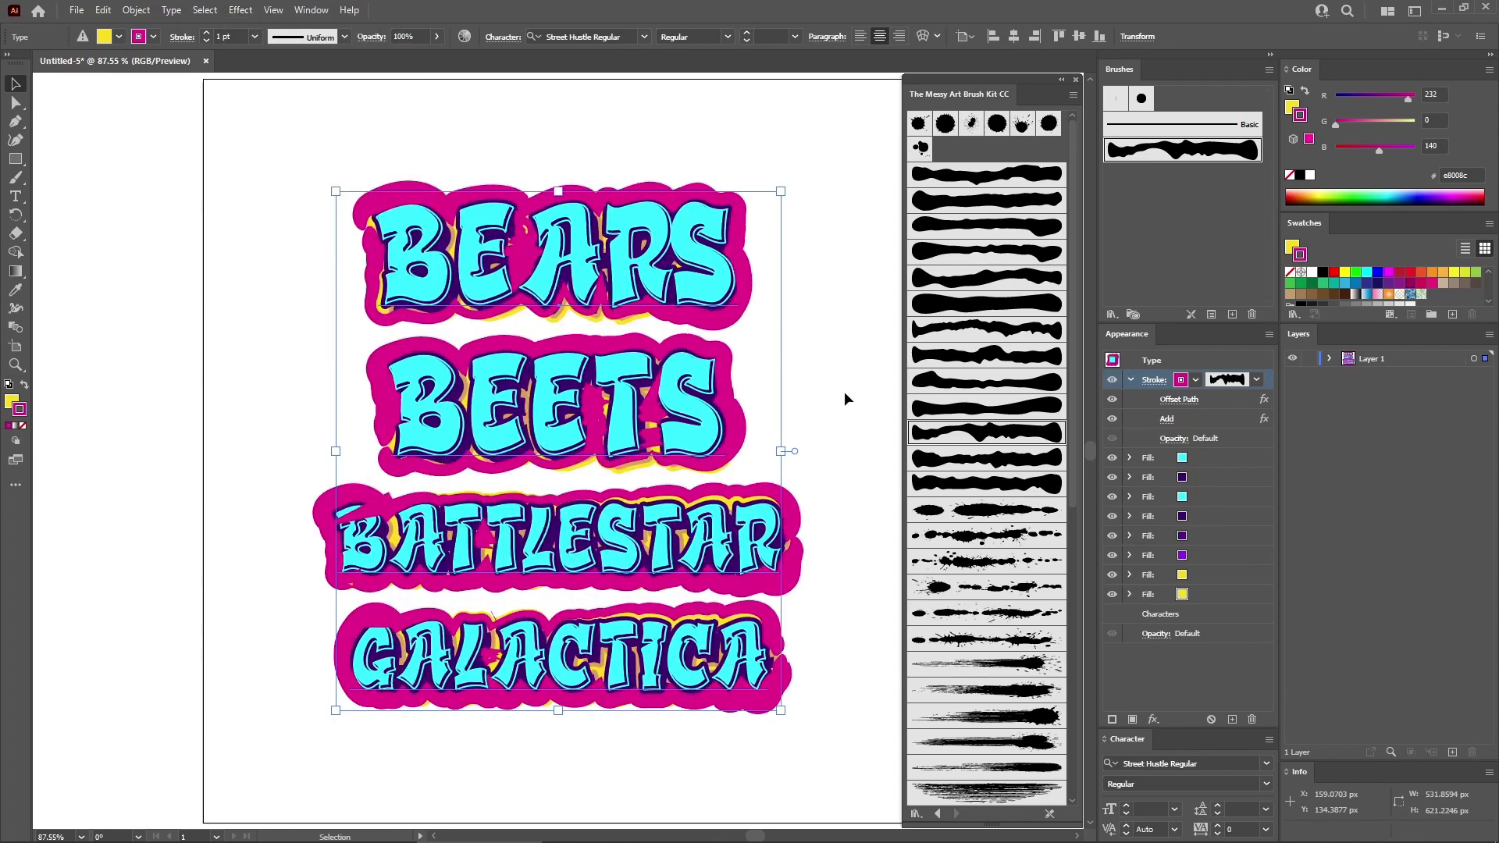
{"action": "left_click_drag", "start_coordinate": [1271, 379], "coordinate": [1243, 600]}
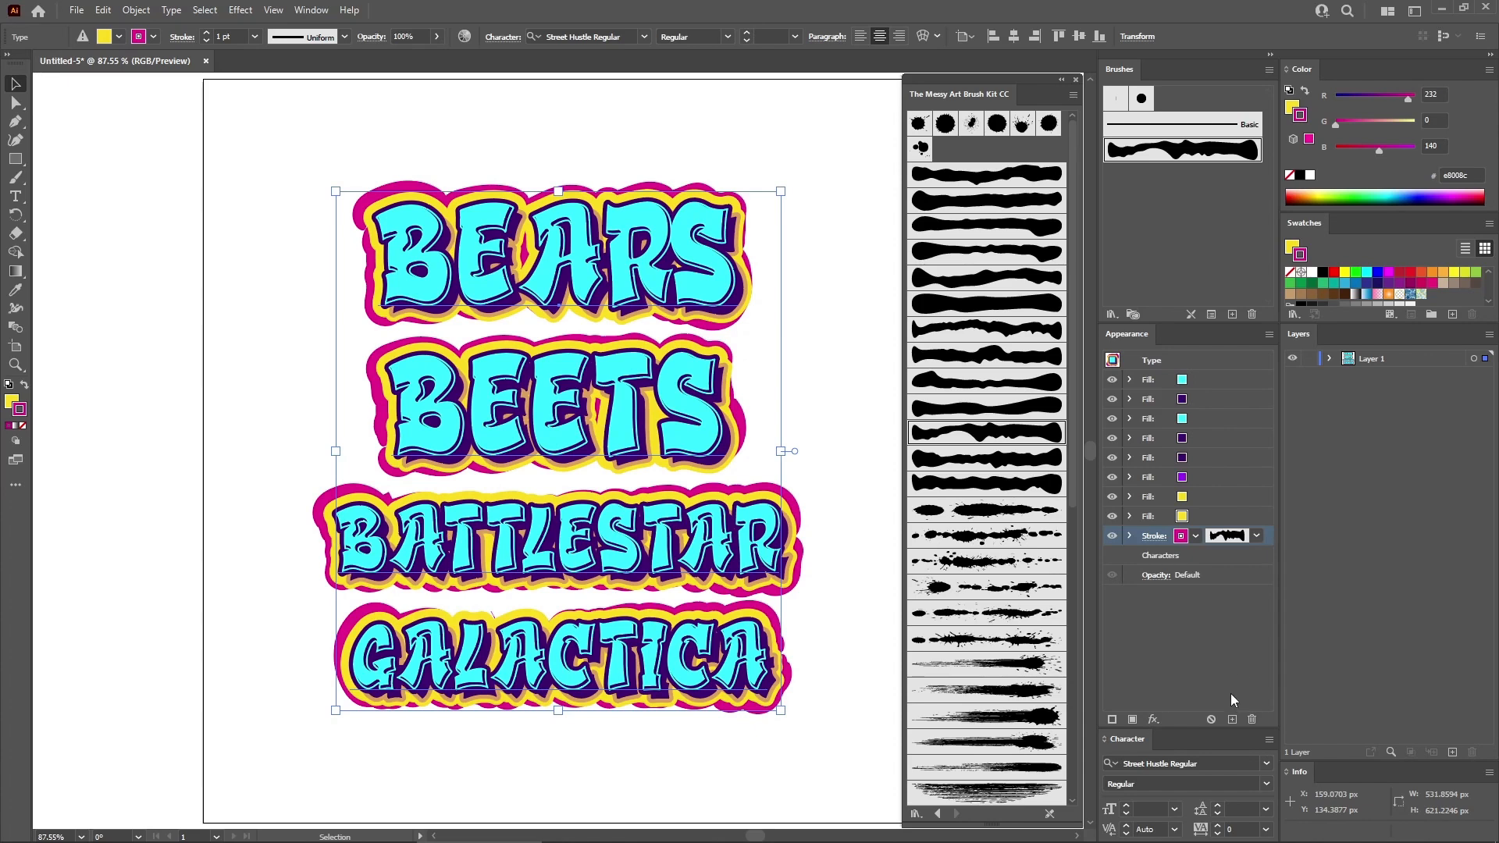
Duplicate the magenta stroke and restyle the lower copy with the brush listed just above Drip 11 and RGB 148, 16, 239.
{"action": "left_click", "coordinate": [1233, 719]}
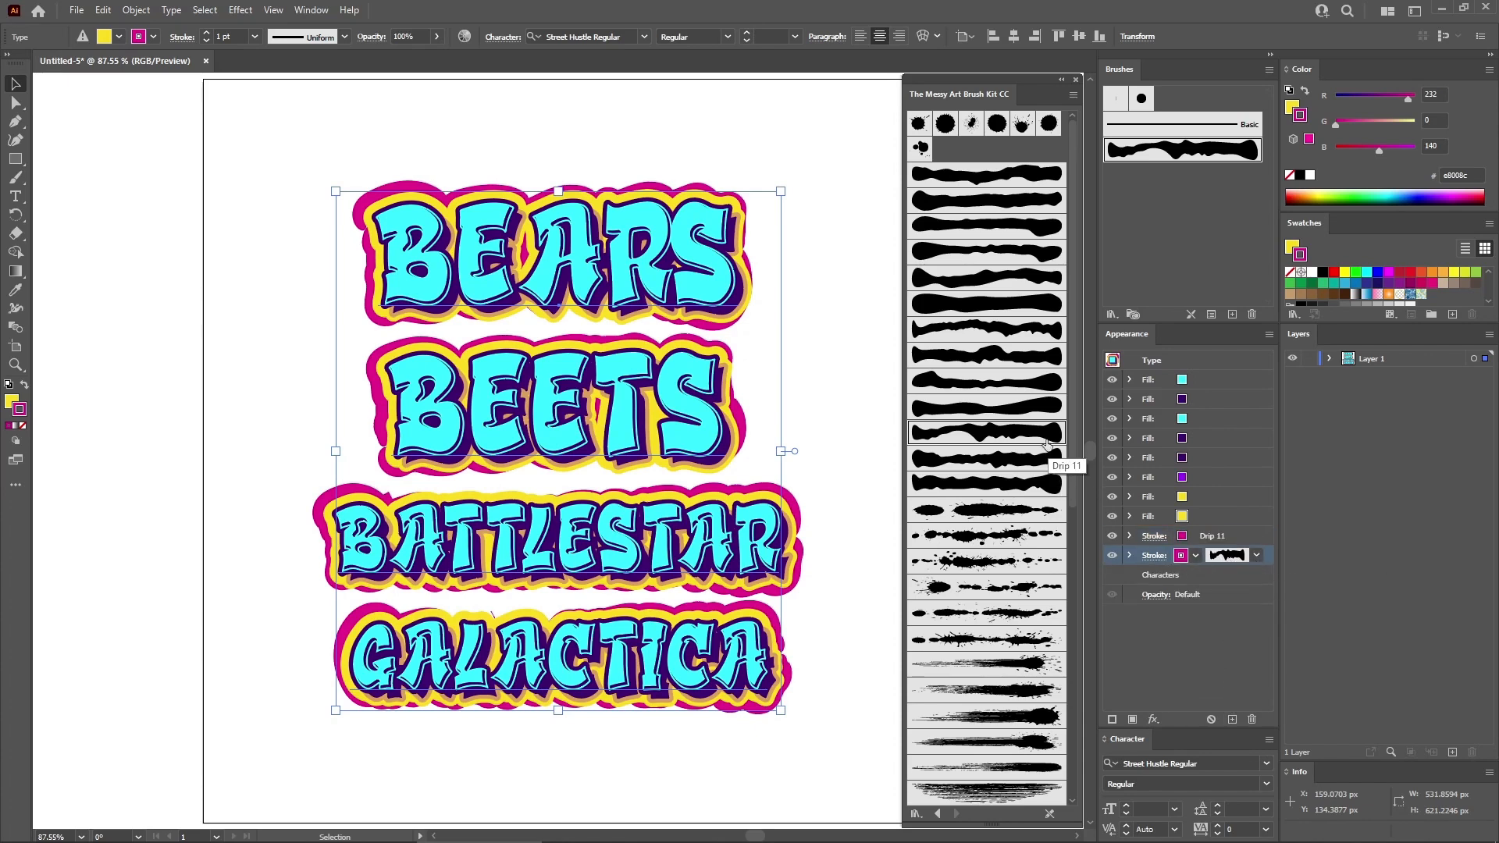
{"action": "left_click", "coordinate": [1038, 410]}
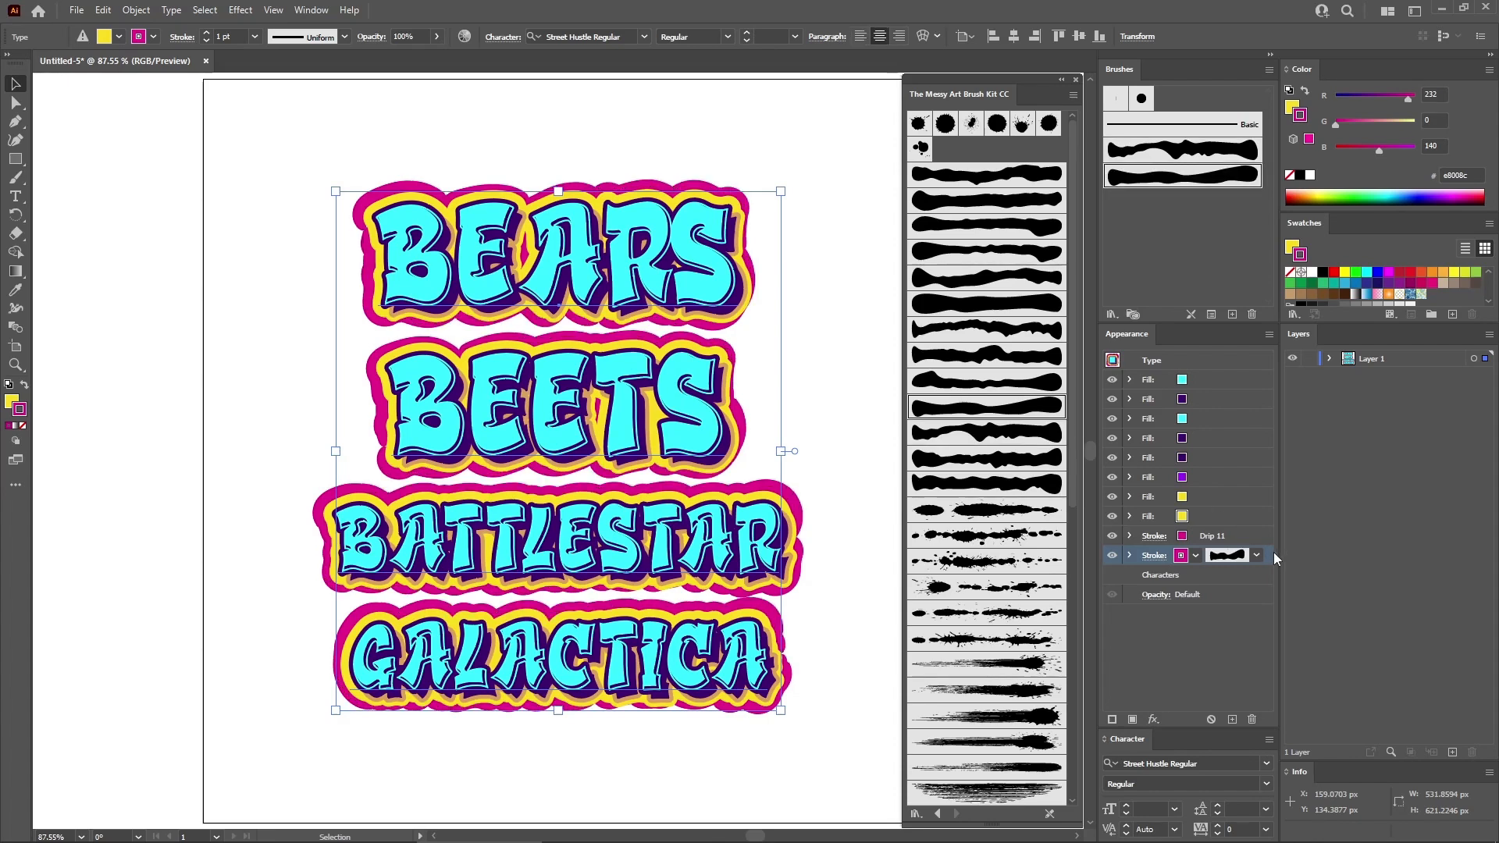
{"action": "left_click_drag", "start_coordinate": [1443, 94], "coordinate": [1325, 100]}
{"action": "type", "text": "148"}
{"action": "key", "text": "Tab"}
{"action": "type", "text": "16"}
{"action": "key", "text": "Tab"}
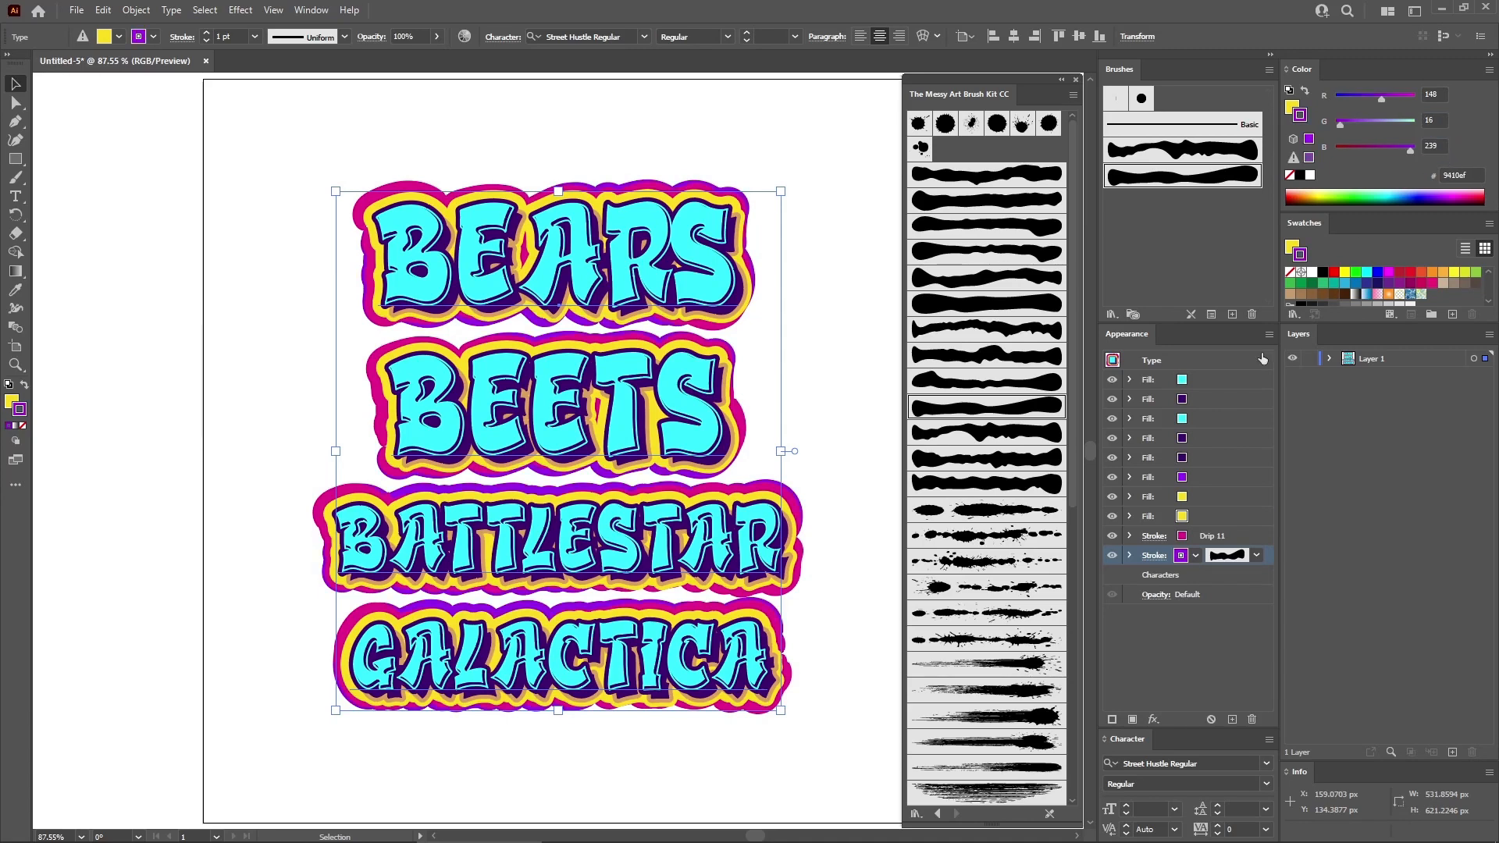
Create a color group from the selected artwork's colors, including swatches for tints, and deselect the text.
{"action": "left_click", "coordinate": [1431, 314]}
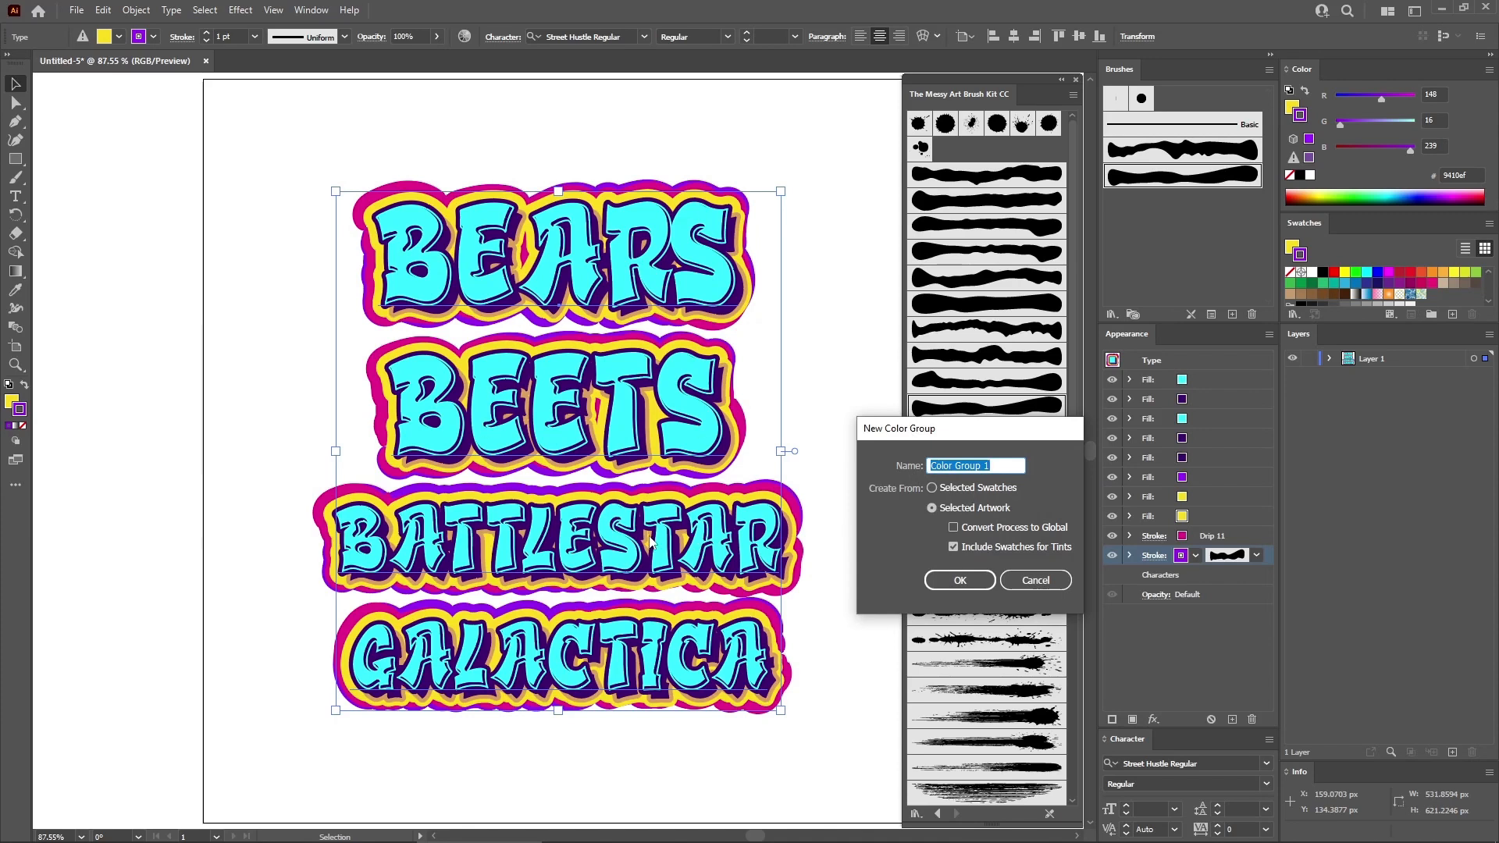
{"action": "left_click", "coordinate": [959, 580]}
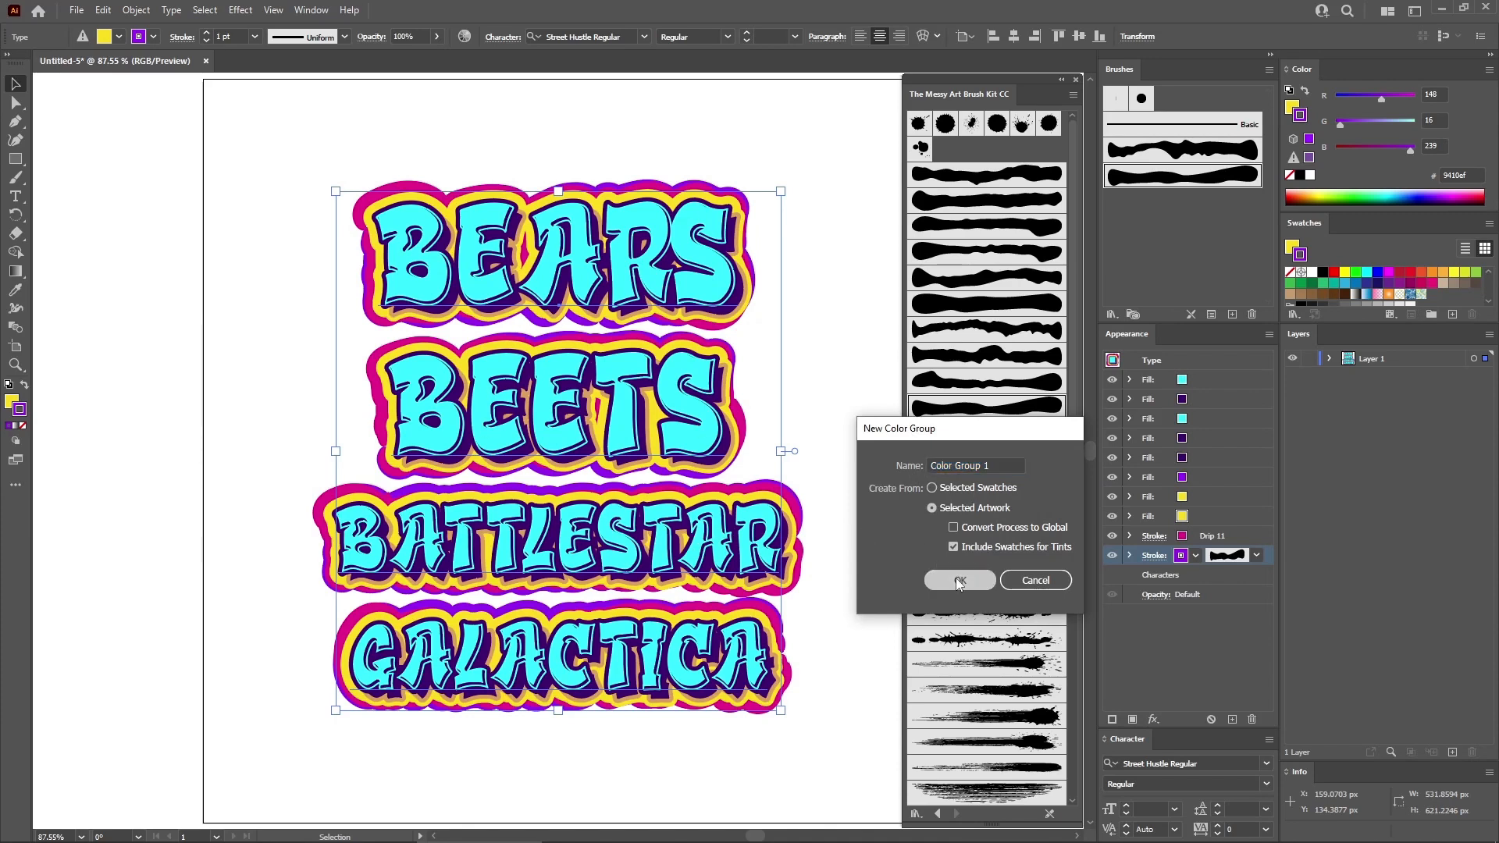
{"action": "left_click", "coordinate": [1371, 294]}
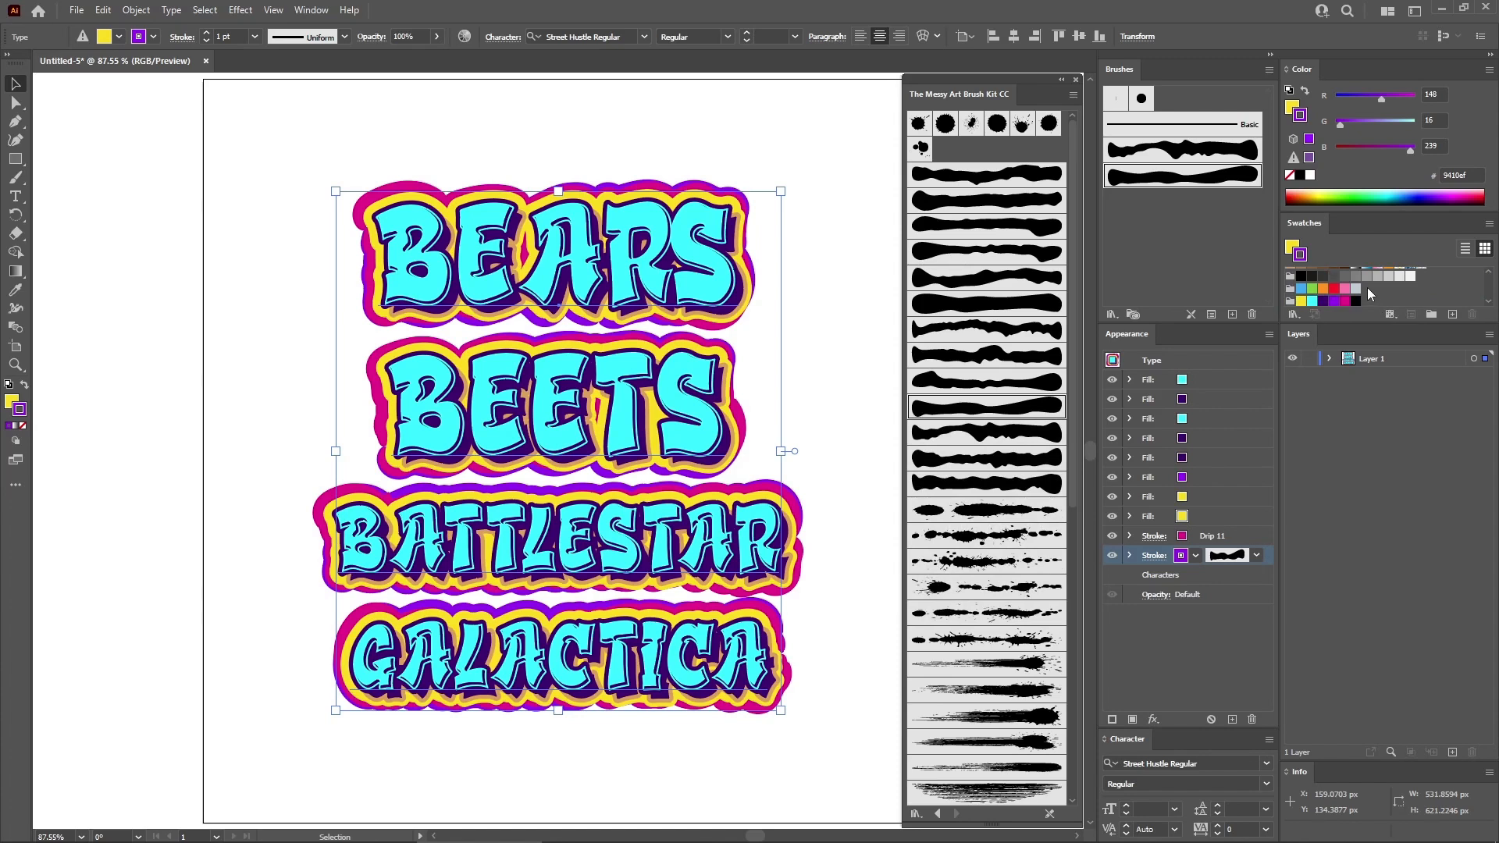
{"action": "left_click", "coordinate": [857, 377]}
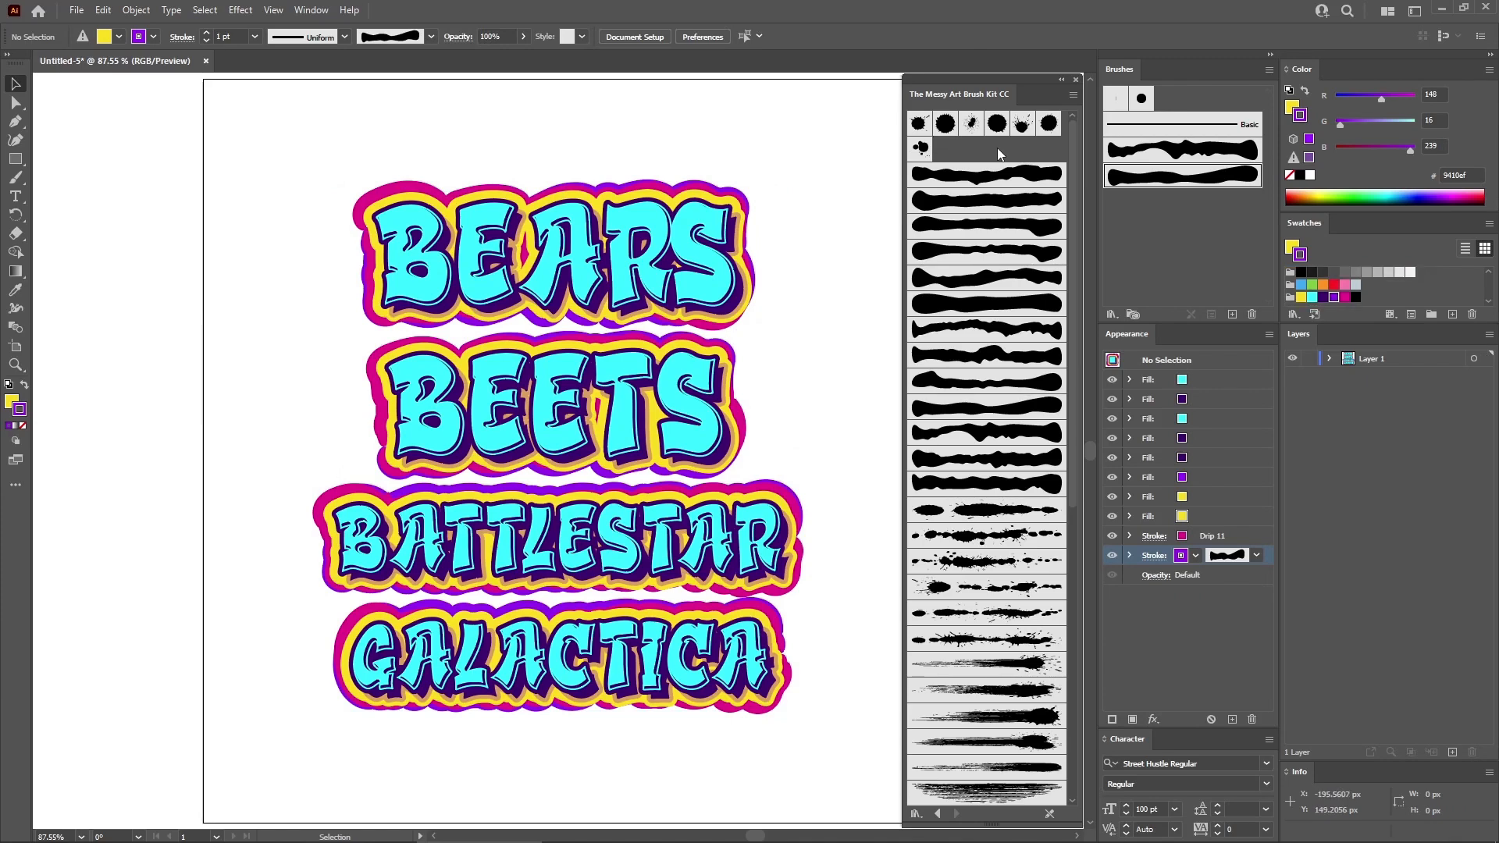
Place the upward-spraying splatter from the brush library in the artboard's upper right corner and fill it with the magenta swatch.
{"action": "mouse_move", "coordinate": [1022, 125]}
{"action": "left_mouse_down"}
{"action": "mouse_move", "coordinate": [921, 195]}
{"action": "mouse_move", "coordinate": [826, 153]}
{"action": "mouse_move", "coordinate": [829, 181]}
{"action": "left_mouse_up"}
{"action": "left_click", "coordinate": [1328, 359]}
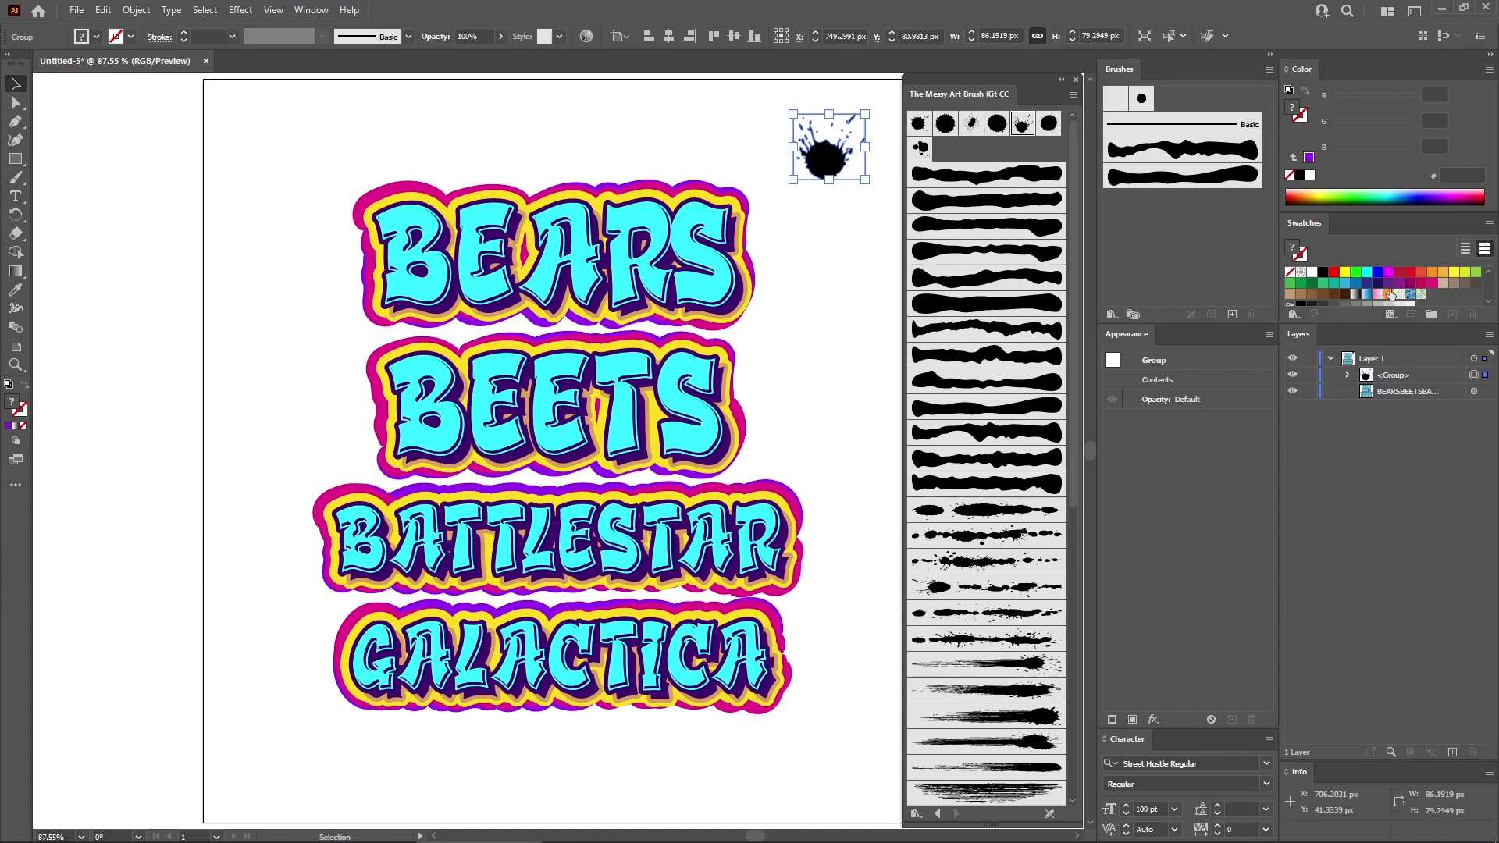
{"action": "scroll", "coordinate": [1410, 299], "scroll_direction": "down", "scroll_amount": 2}
{"action": "left_click", "coordinate": [1344, 298]}
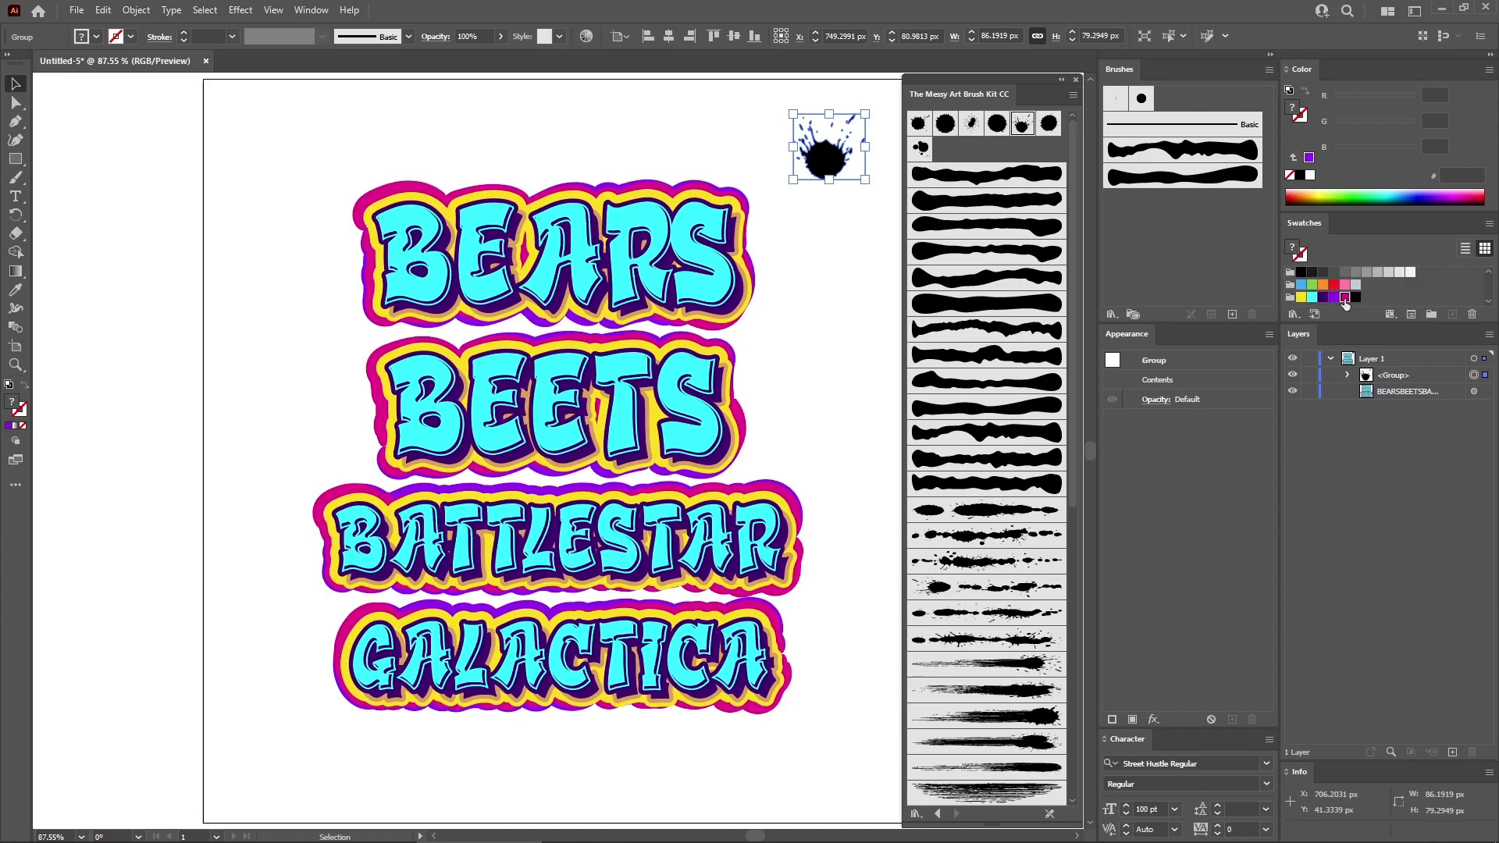
{"action": "left_click", "coordinate": [813, 229]}
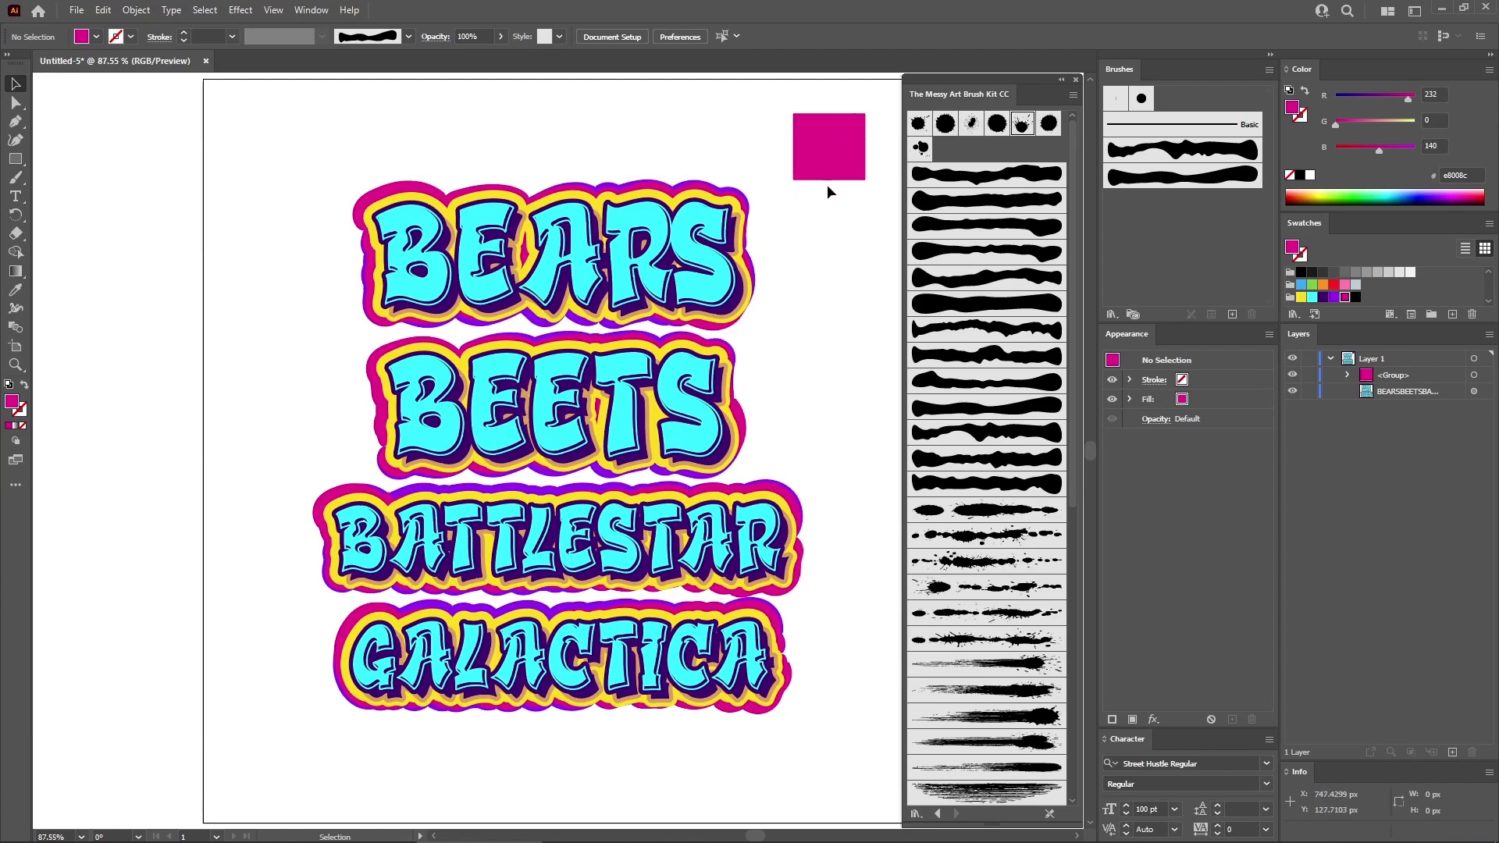
Delete the magenta bounding rectangle around the splatter and move the splatter onto the top edge of BEARS, above the B and E.
{"action": "left_click", "coordinate": [16, 103]}
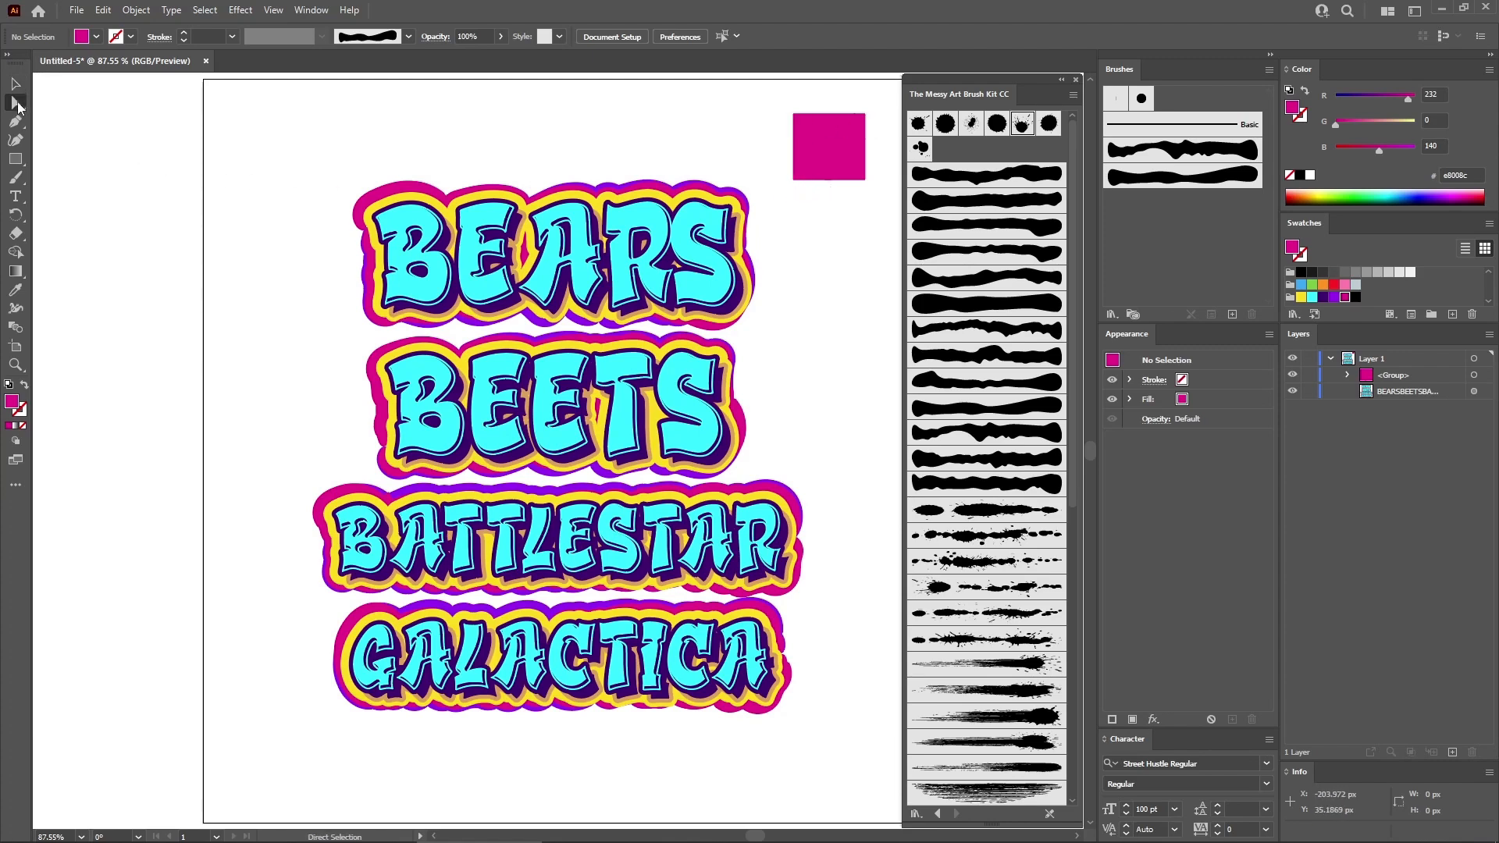
{"action": "left_click", "coordinate": [864, 182]}
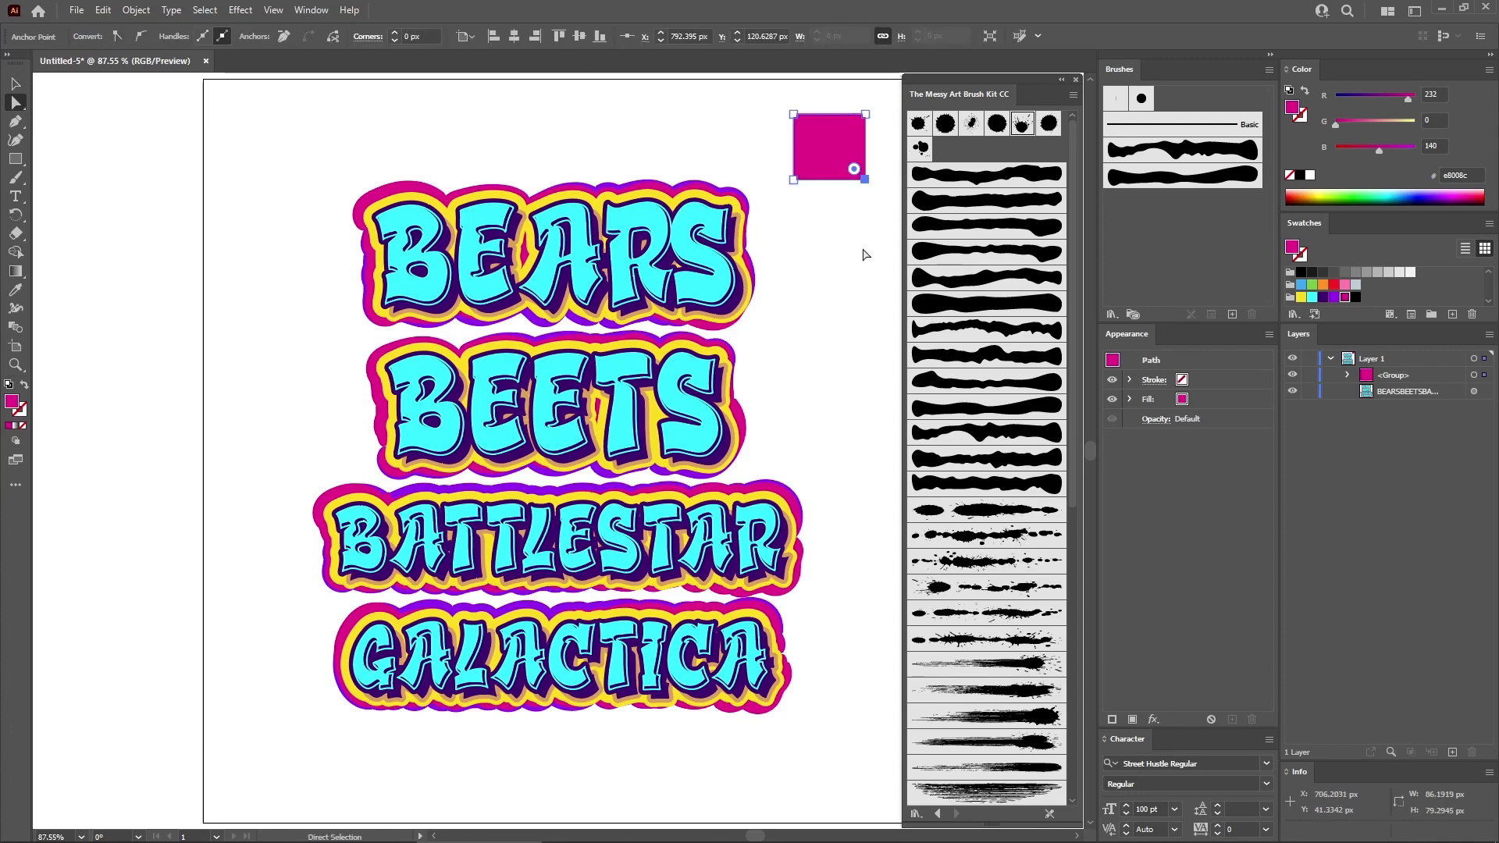
{"action": "key", "text": "Delete"}
{"action": "key", "text": "Delete"}
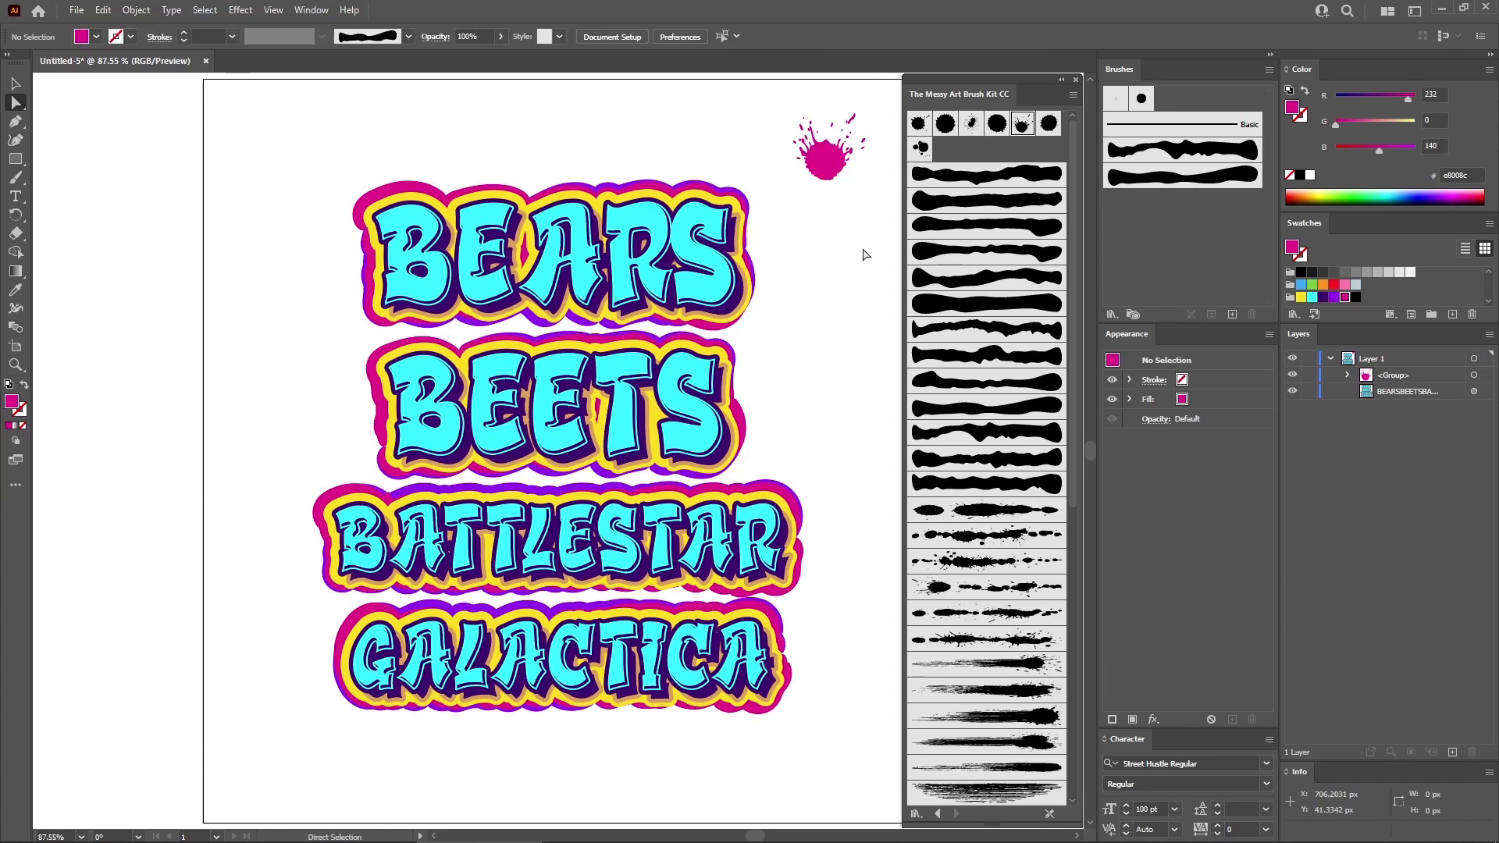
{"action": "key", "text": "v"}
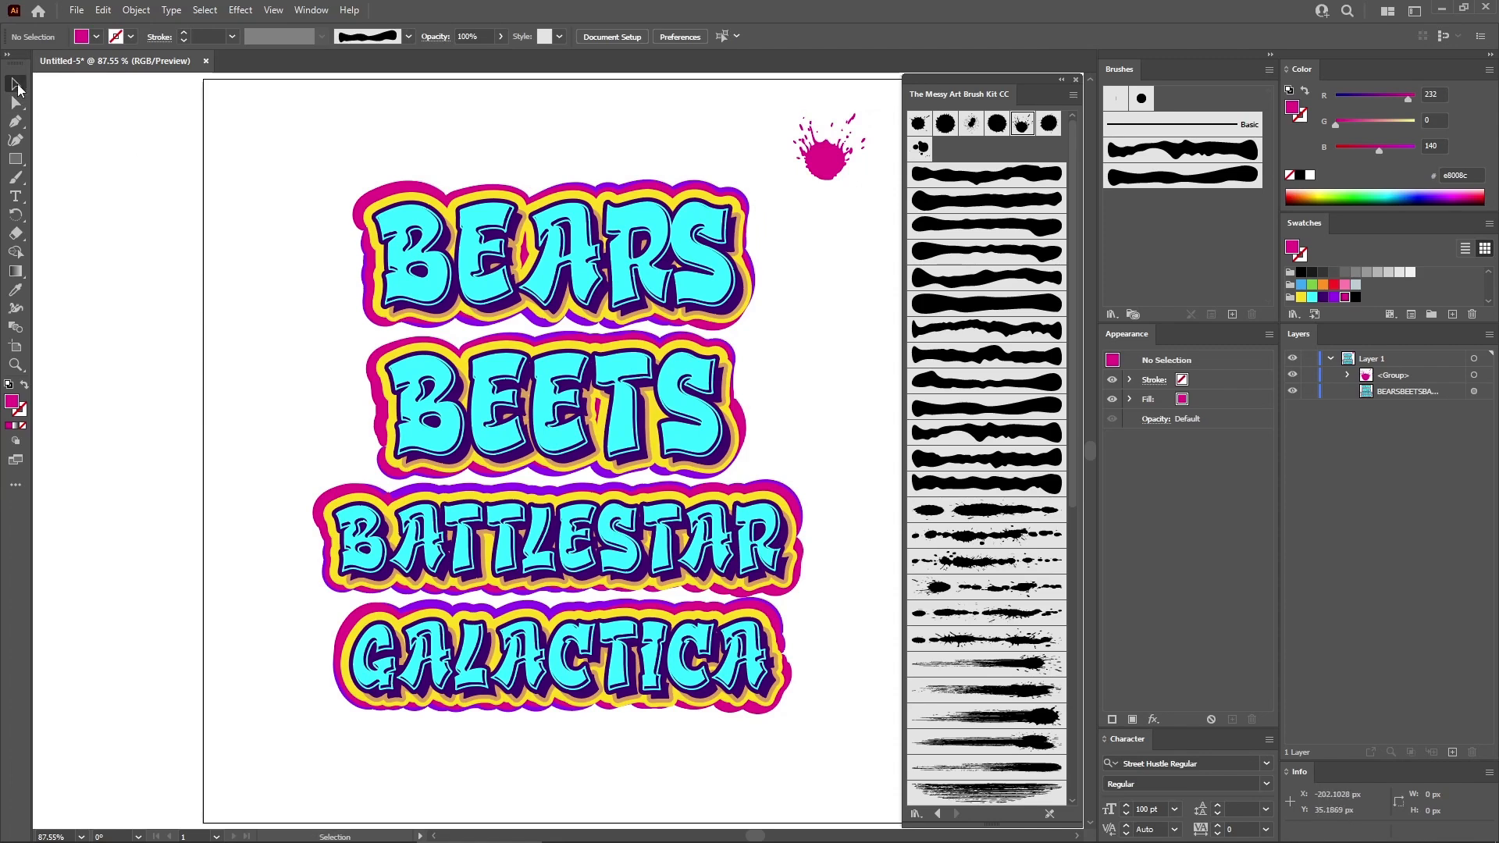
{"action": "left_click_drag", "start_coordinate": [826, 160], "coordinate": [451, 167]}
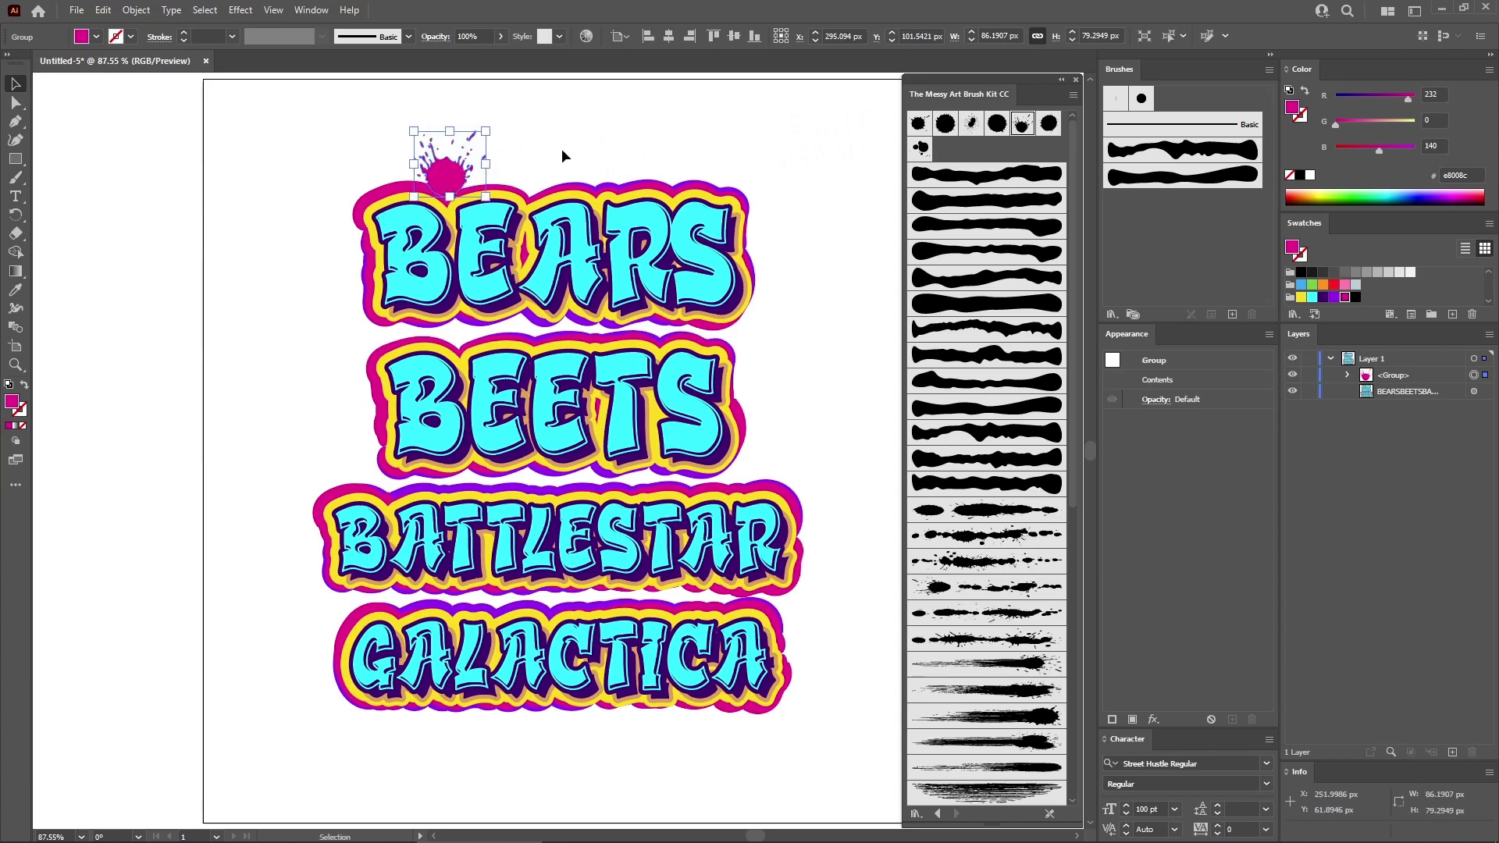
Paste a copy of the splatter in front, fill it with the yellow swatch, and scale it down to about 64 by 59 px.
{"action": "key", "text": "a"}
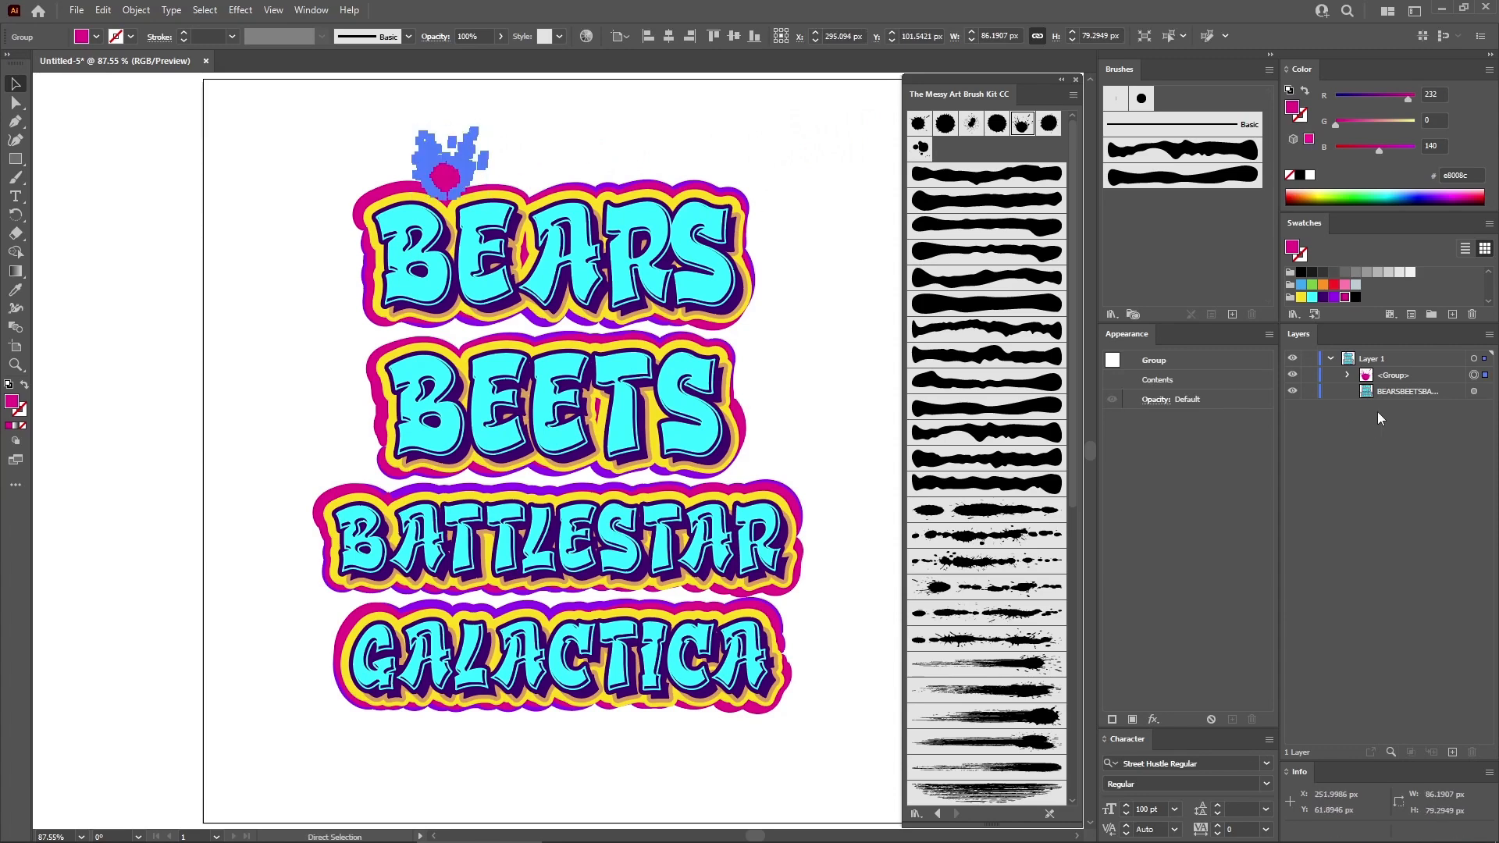
{"action": "key", "text": "ctrl+c"}
{"action": "key", "text": "ctrl+f"}
{"action": "left_click", "coordinate": [1300, 299]}
{"action": "key", "text": "v"}
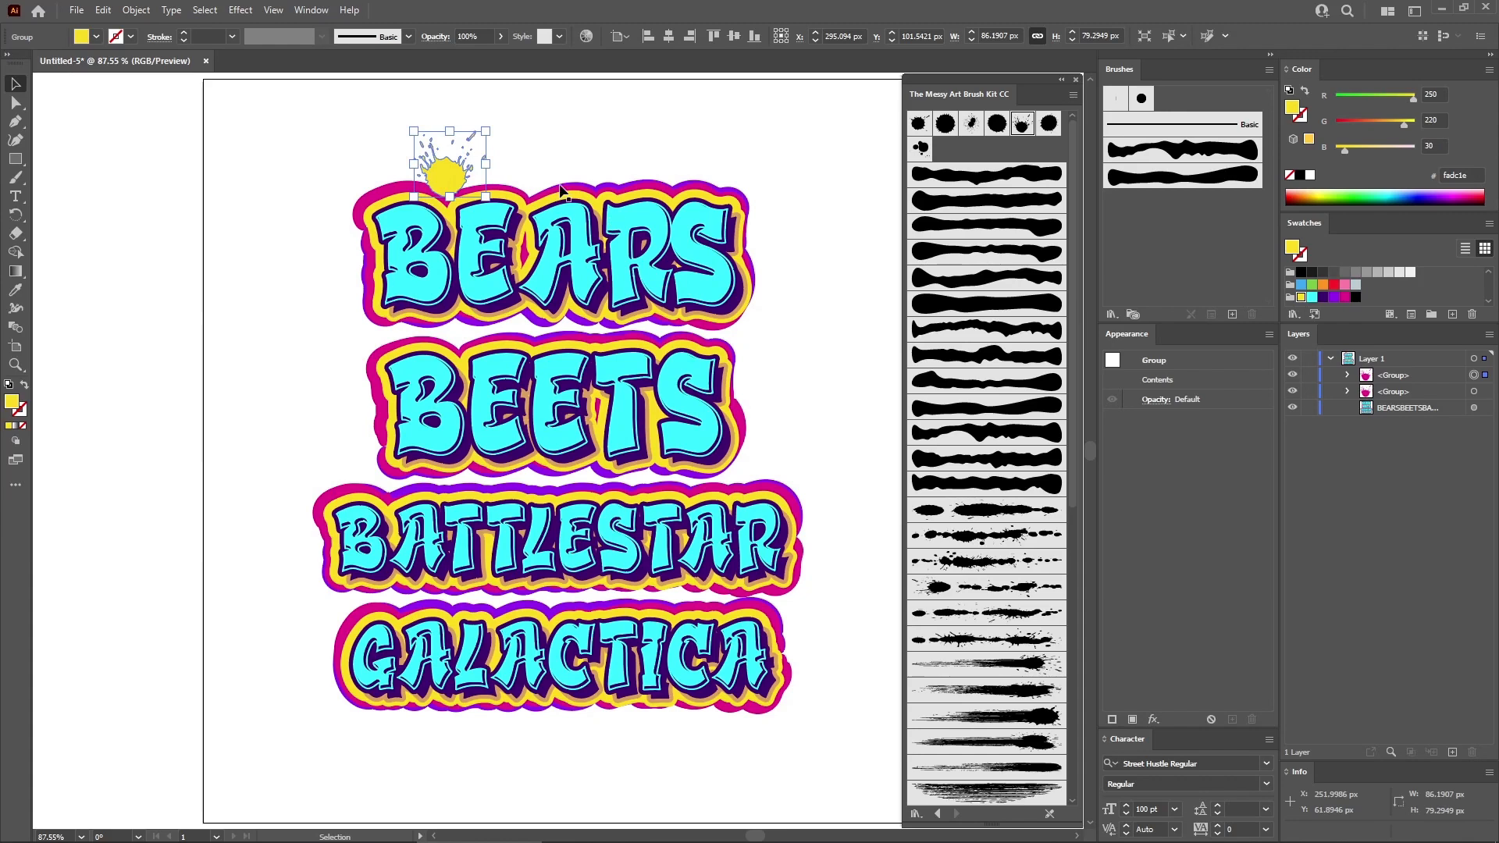
{"action": "left_click_drag", "start_coordinate": [487, 130], "coordinate": [450, 196]}
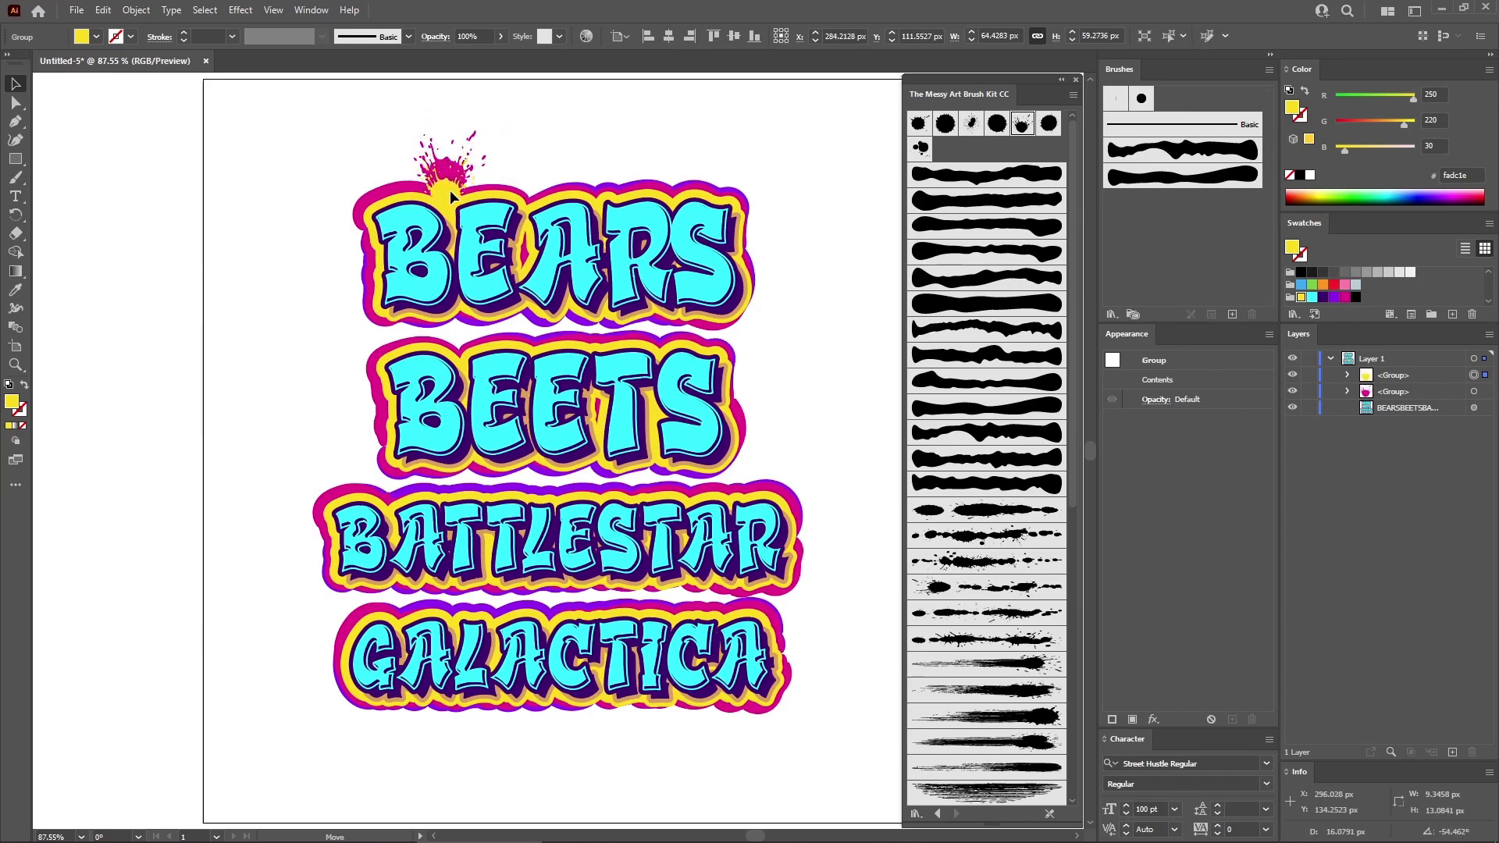
Place the round-blob splatter from the brush library in the artboard's upper right corner and fill it with the yellow swatch.
{"action": "left_click", "coordinate": [570, 139]}
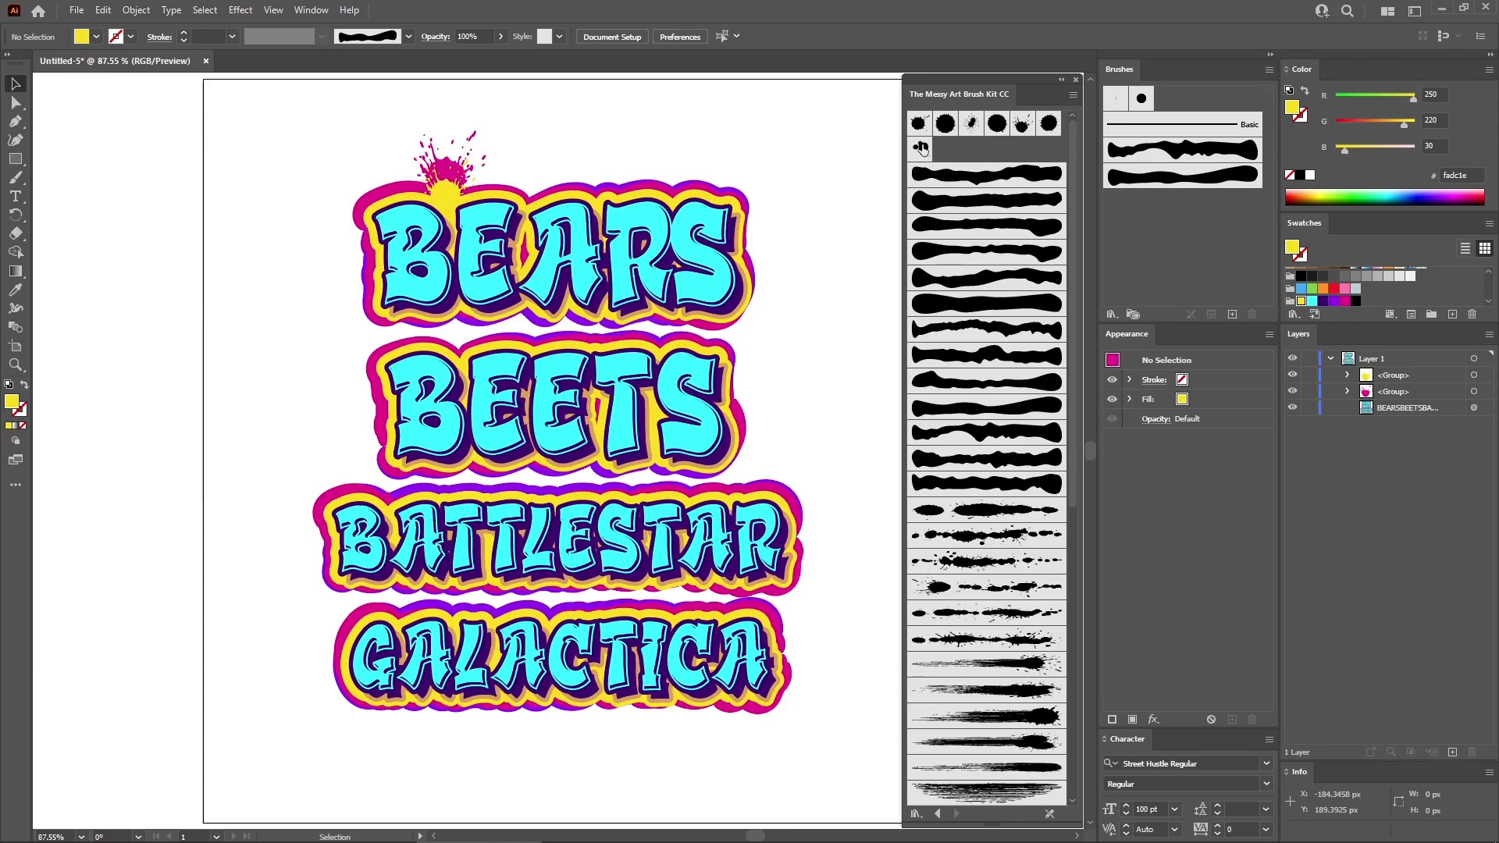
{"action": "left_click_drag", "start_coordinate": [922, 149], "coordinate": [839, 134]}
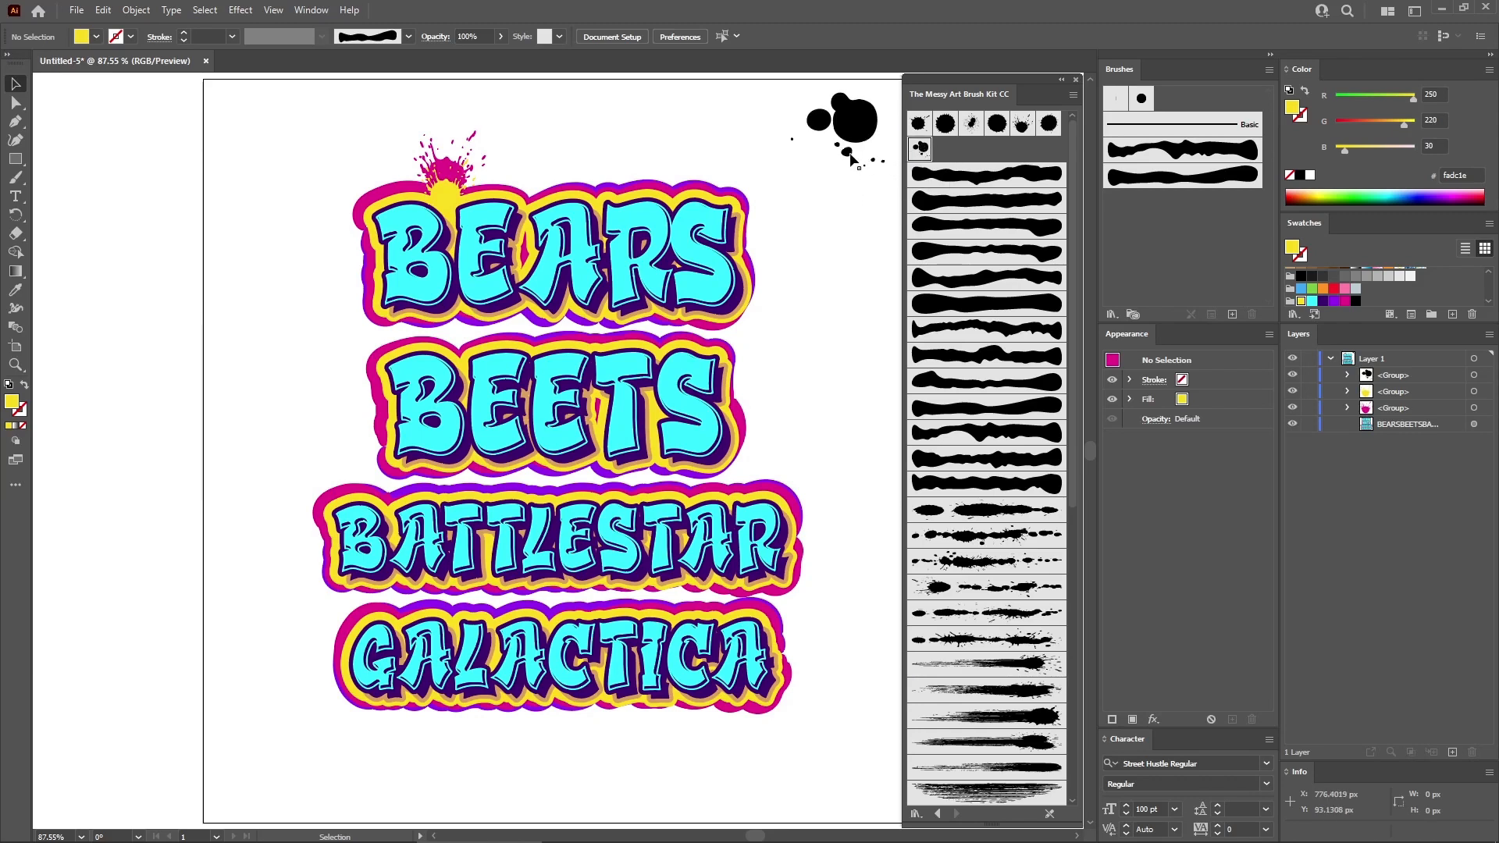
{"action": "left_click", "coordinate": [853, 133]}
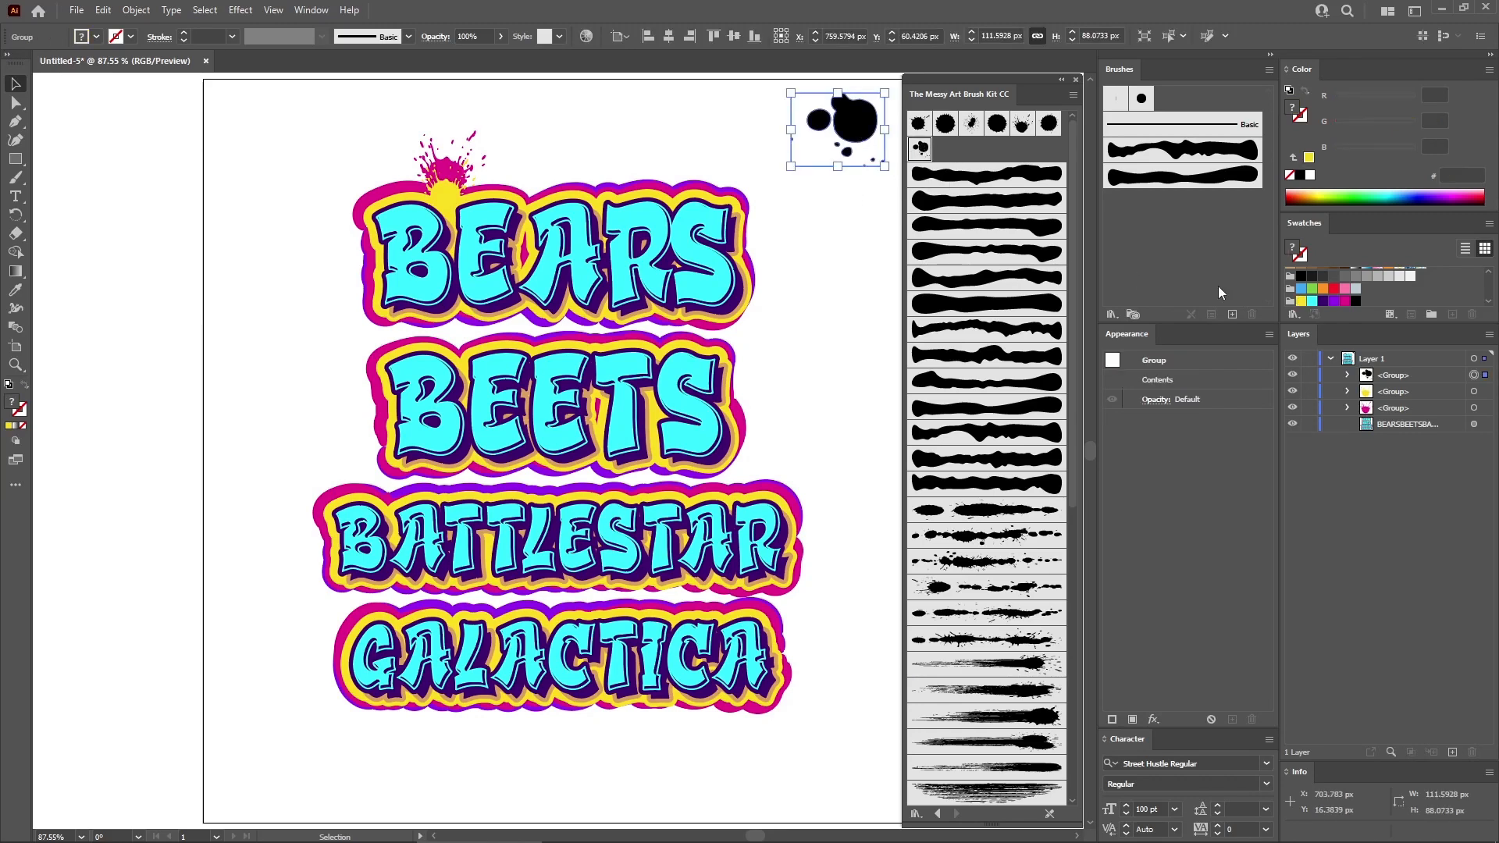
{"action": "left_click", "coordinate": [1300, 301]}
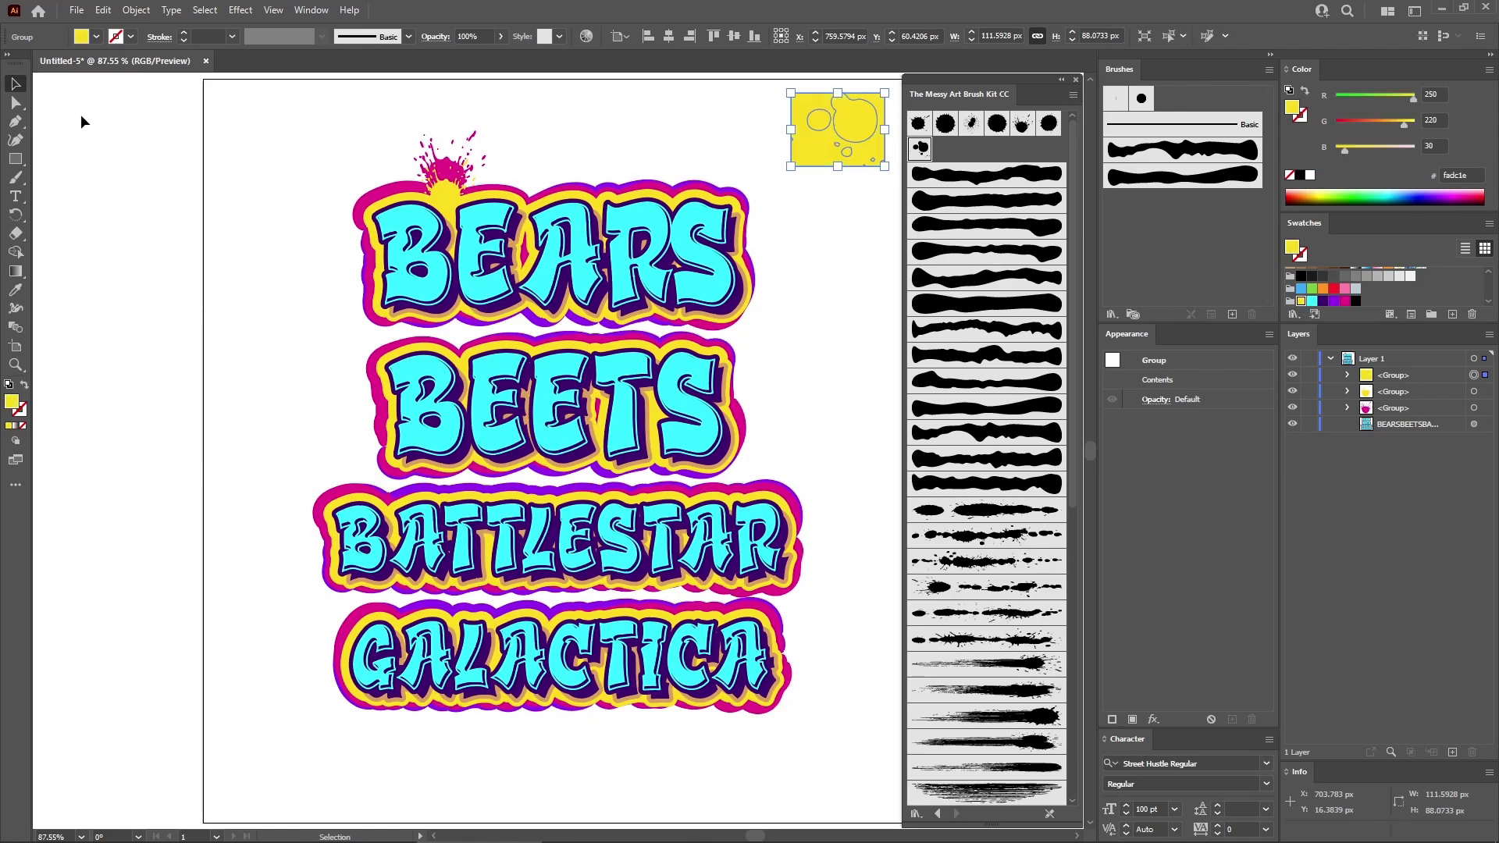
Delete the yellow bounding rectangle around the round-blob splatter.
{"action": "left_click", "coordinate": [16, 103]}
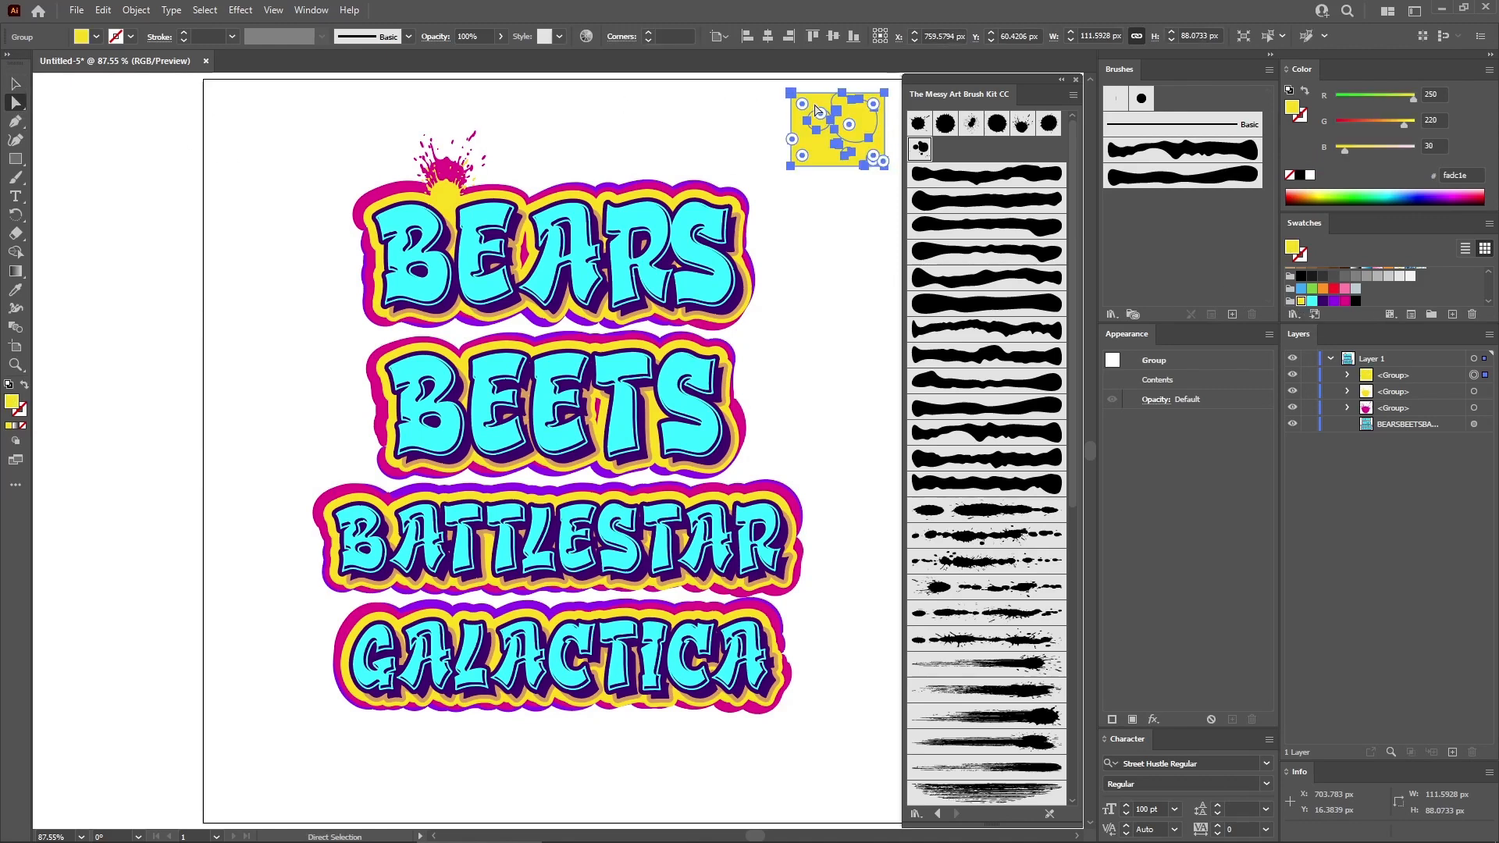
{"action": "left_click", "coordinate": [792, 94]}
{"action": "key", "text": "Delete"}
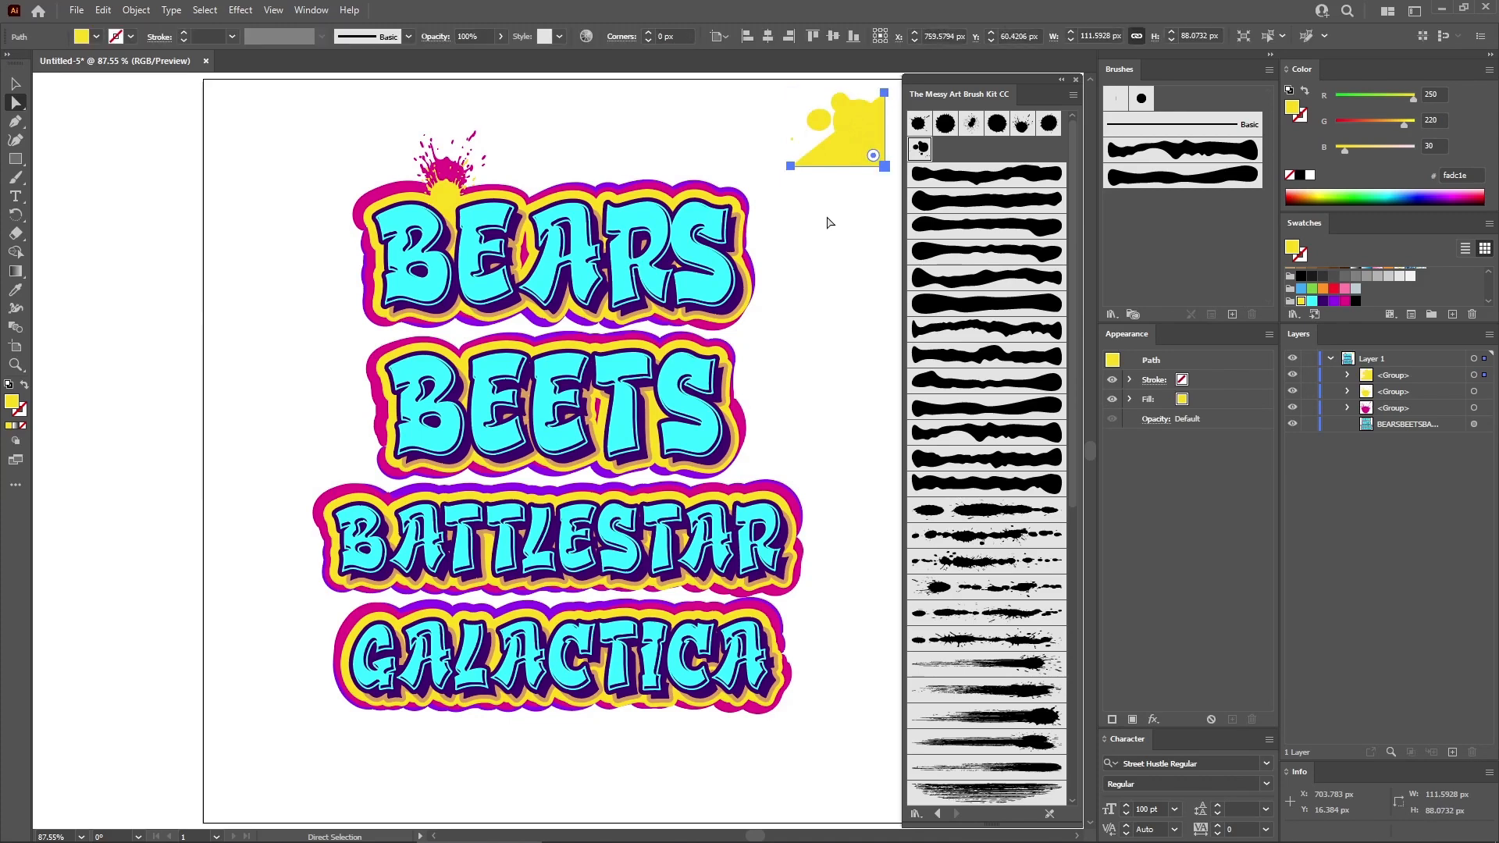
{"action": "key", "text": "Delete"}
{"action": "left_click", "coordinate": [15, 83]}
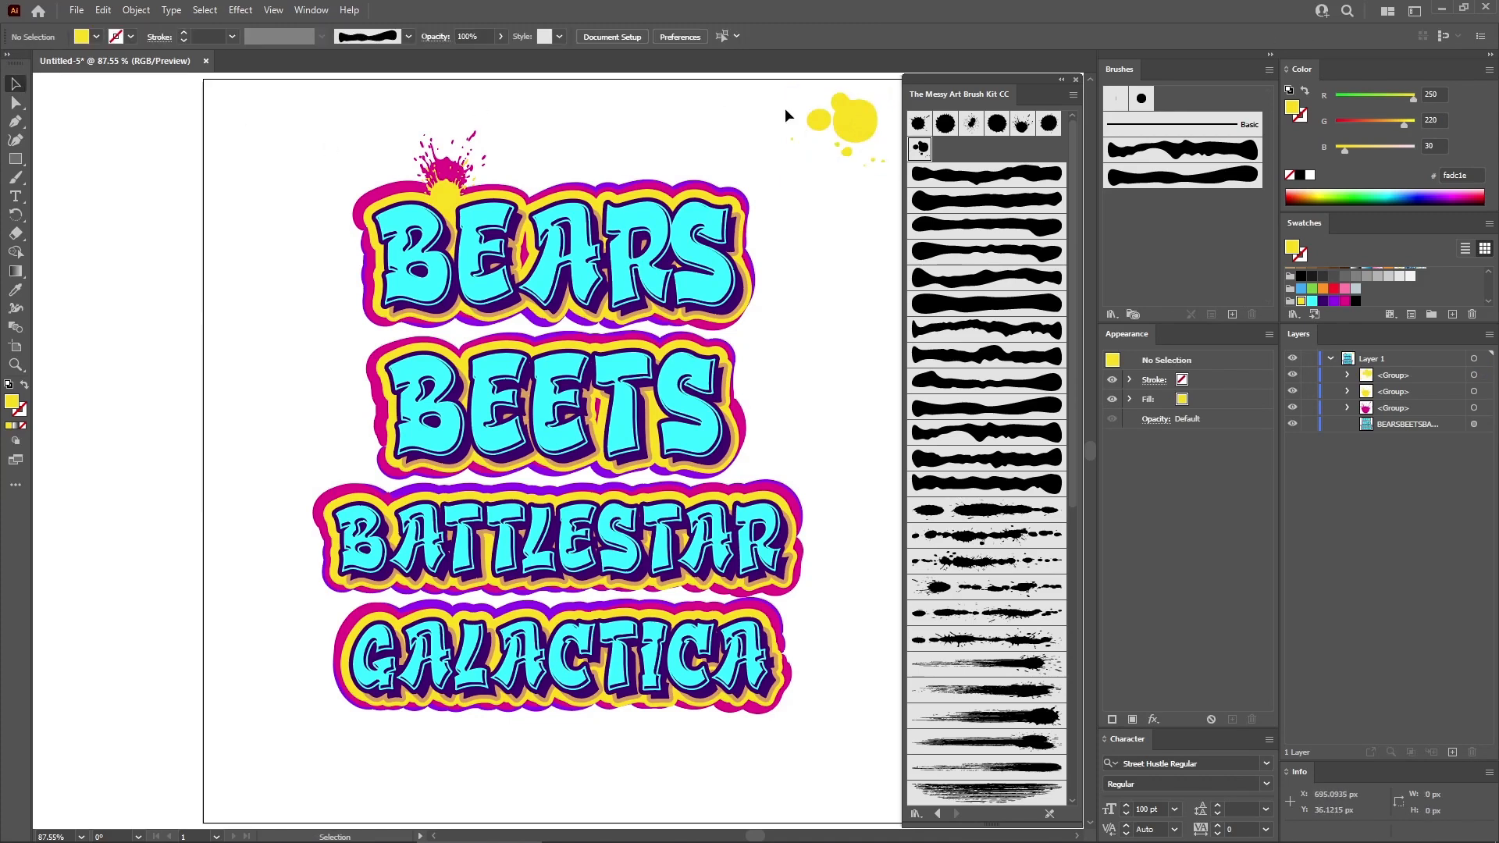
Move the round-blob splatter onto the left edge of BEARS beside the B and scale it down to about 89 by 71 px.
{"action": "left_click", "coordinate": [854, 115]}
{"action": "left_click_drag", "start_coordinate": [854, 115], "coordinate": [357, 264]}
{"action": "left_click_drag", "start_coordinate": [293, 308], "coordinate": [311, 293]}
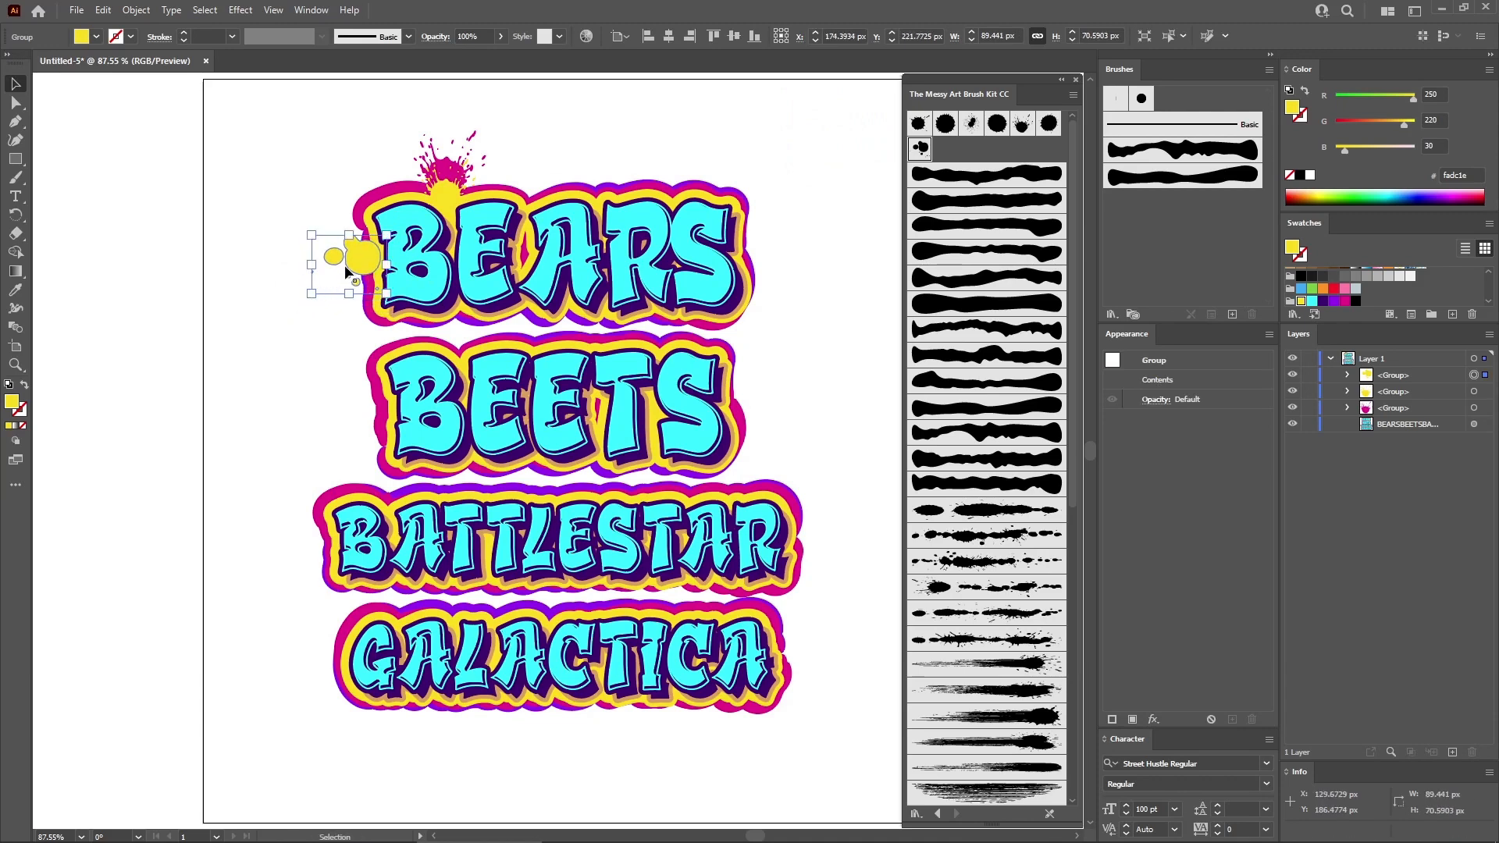
{"action": "left_click", "coordinate": [321, 138]}
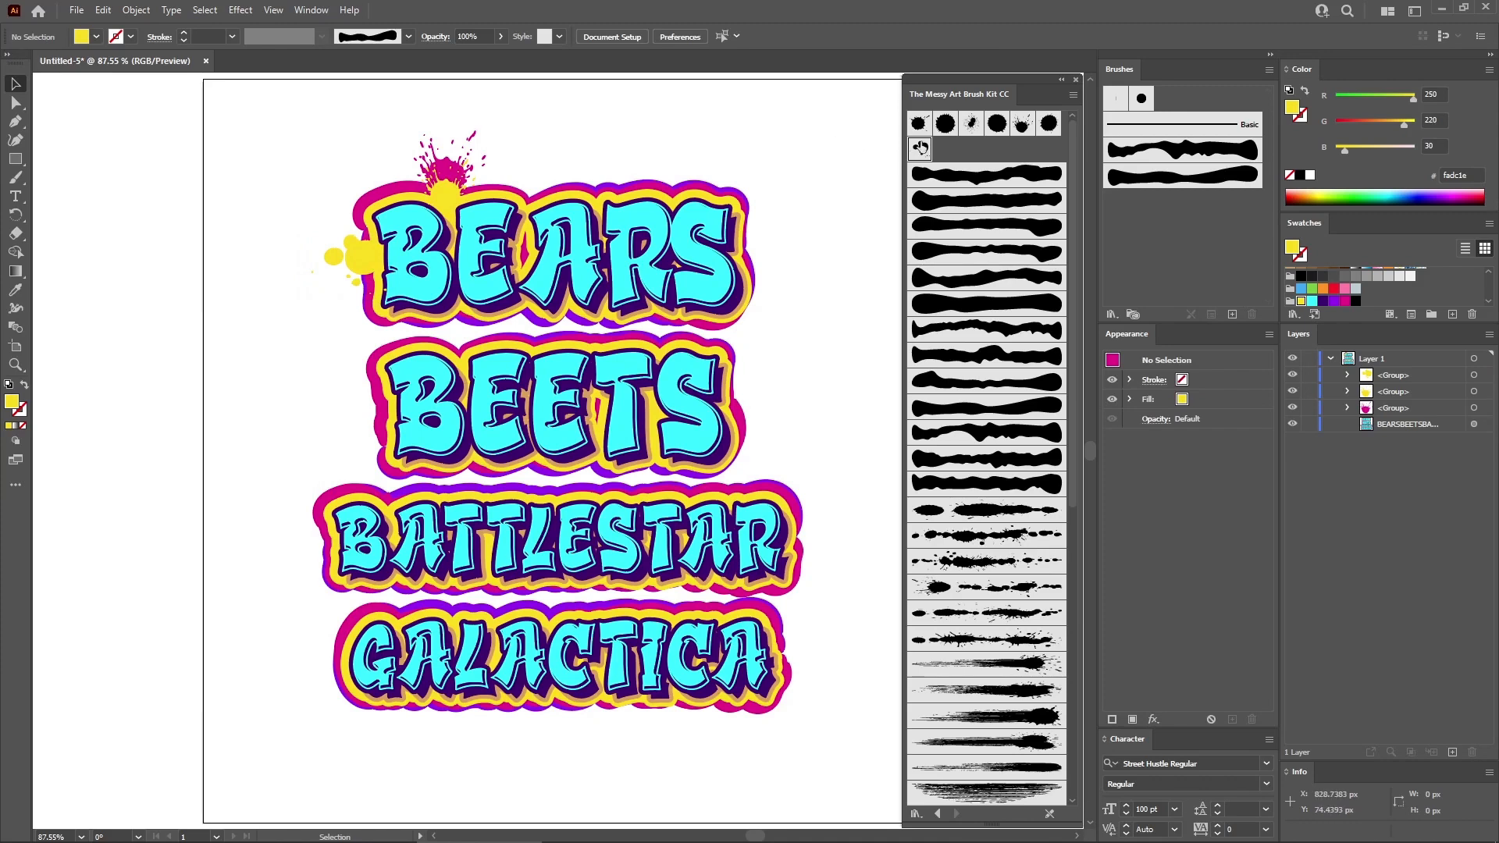
Place the two-lobed splatter from the brush library over BEETS, fill it with the yellow swatch and delete its bounding rectangle.
{"action": "mouse_move", "coordinate": [972, 129]}
{"action": "left_mouse_down"}
{"action": "mouse_move", "coordinate": [843, 274]}
{"action": "mouse_move", "coordinate": [823, 150]}
{"action": "mouse_move", "coordinate": [826, 199]}
{"action": "mouse_move", "coordinate": [598, 469]}
{"action": "left_mouse_up"}
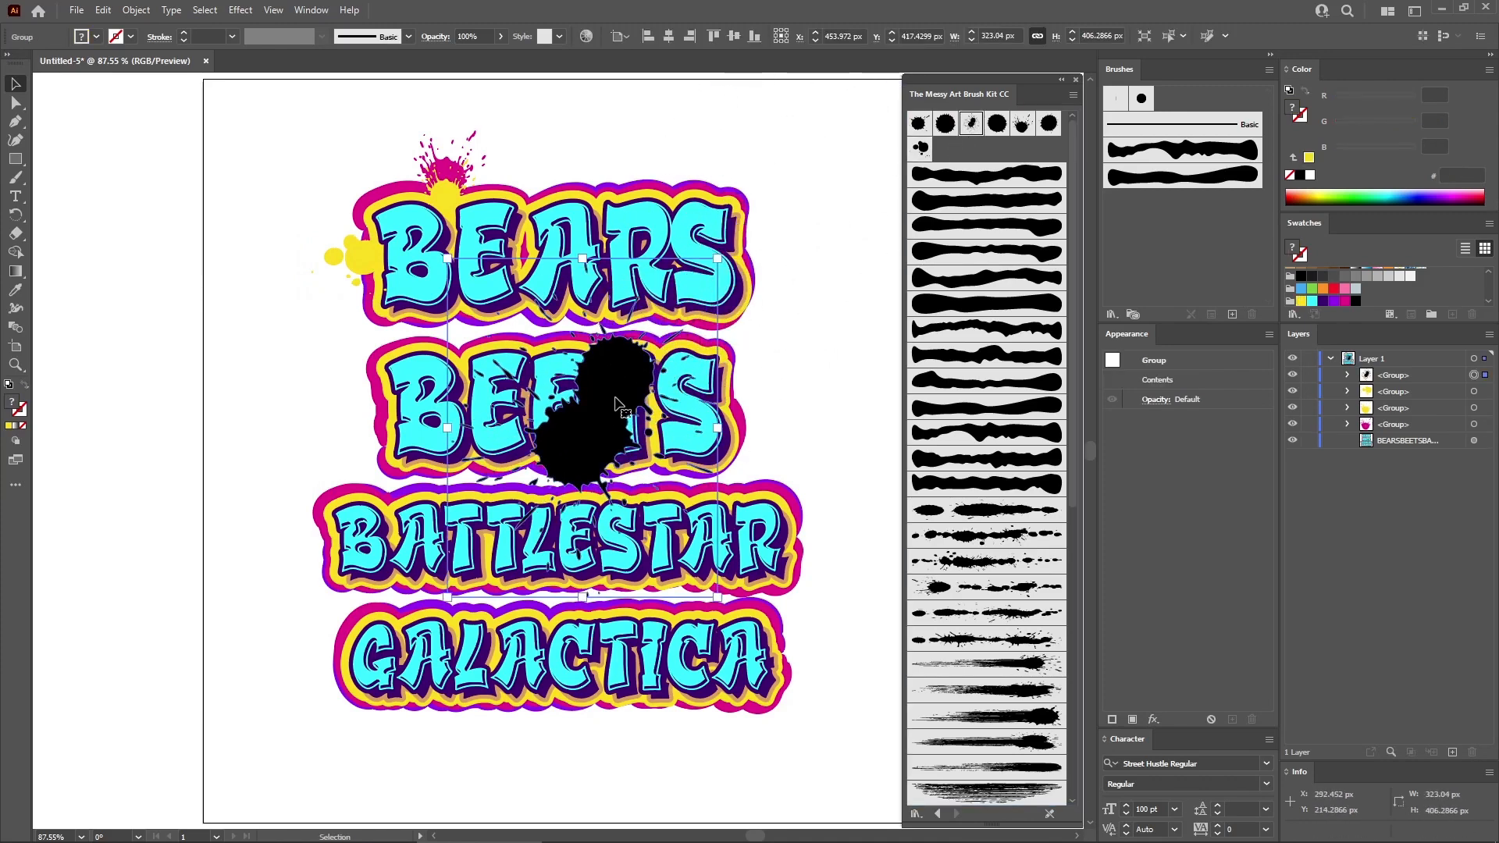
{"action": "left_click", "coordinate": [1300, 302]}
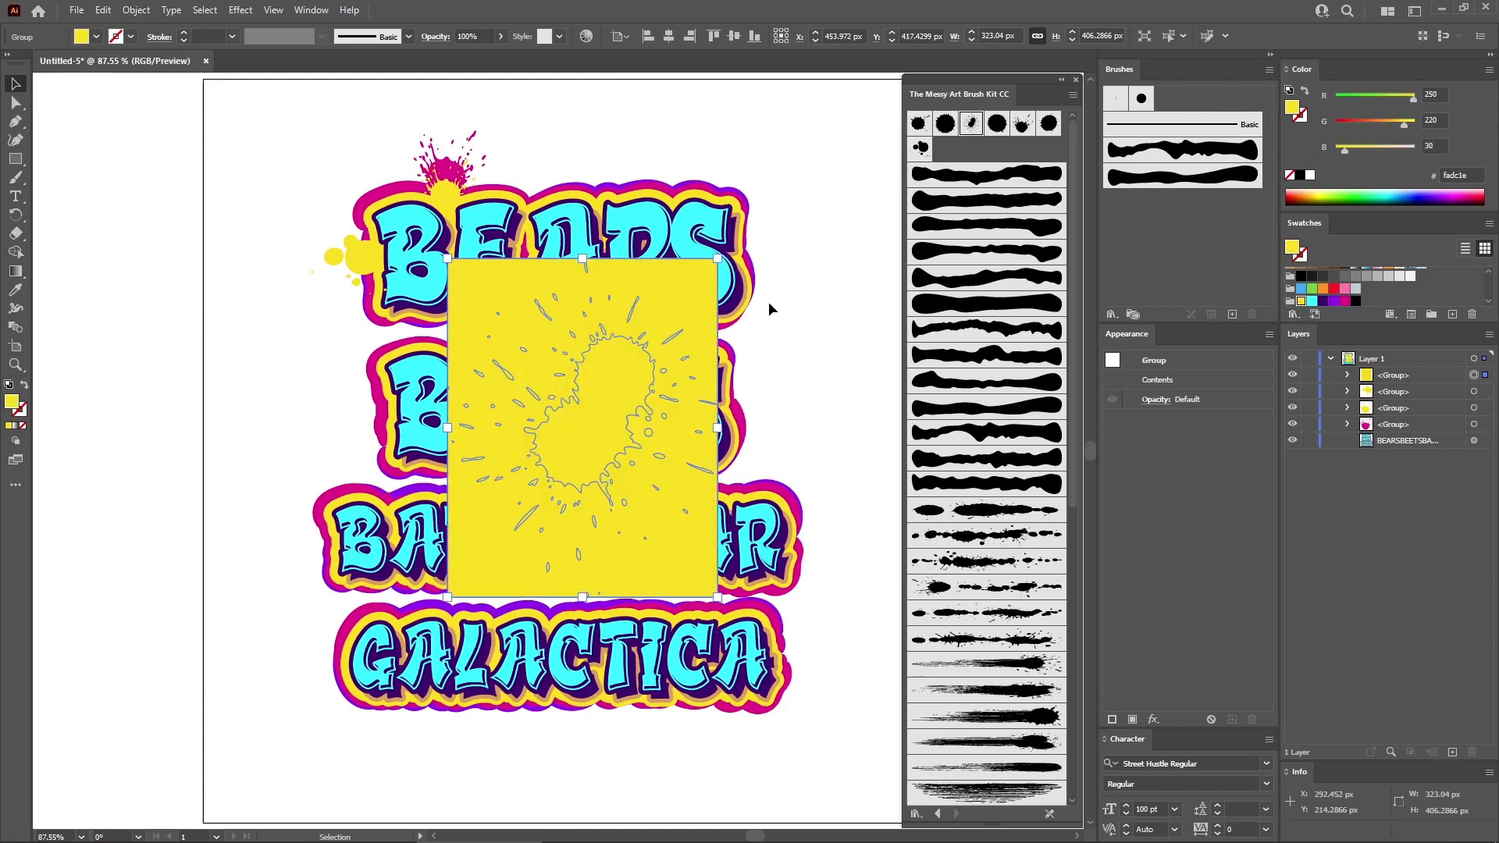
{"action": "left_click", "coordinate": [17, 103]}
{"action": "left_click", "coordinate": [448, 259]}
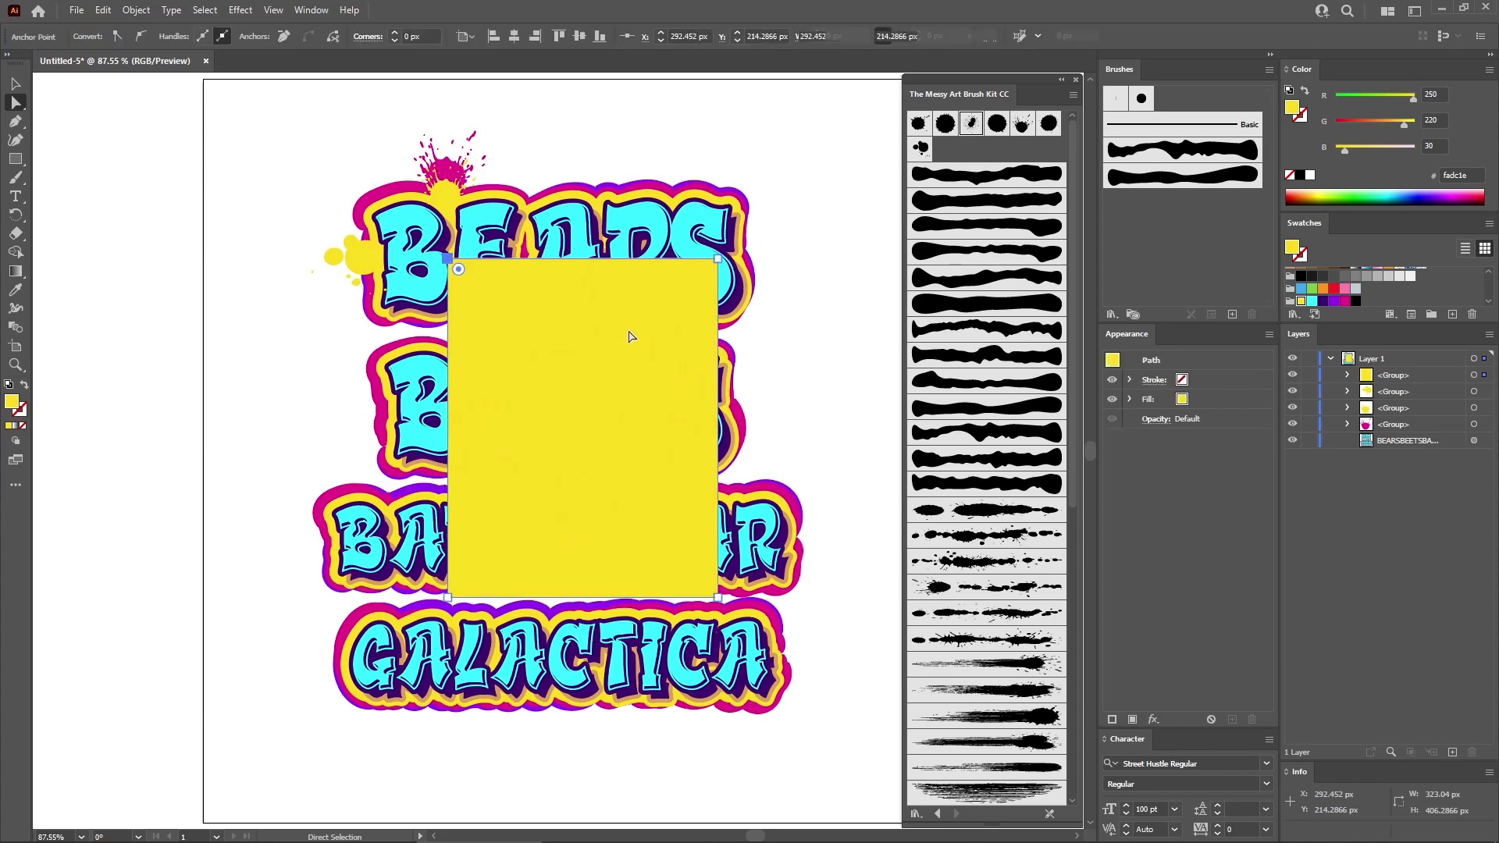
{"action": "key", "text": "Delete"}
{"action": "key", "text": "v"}
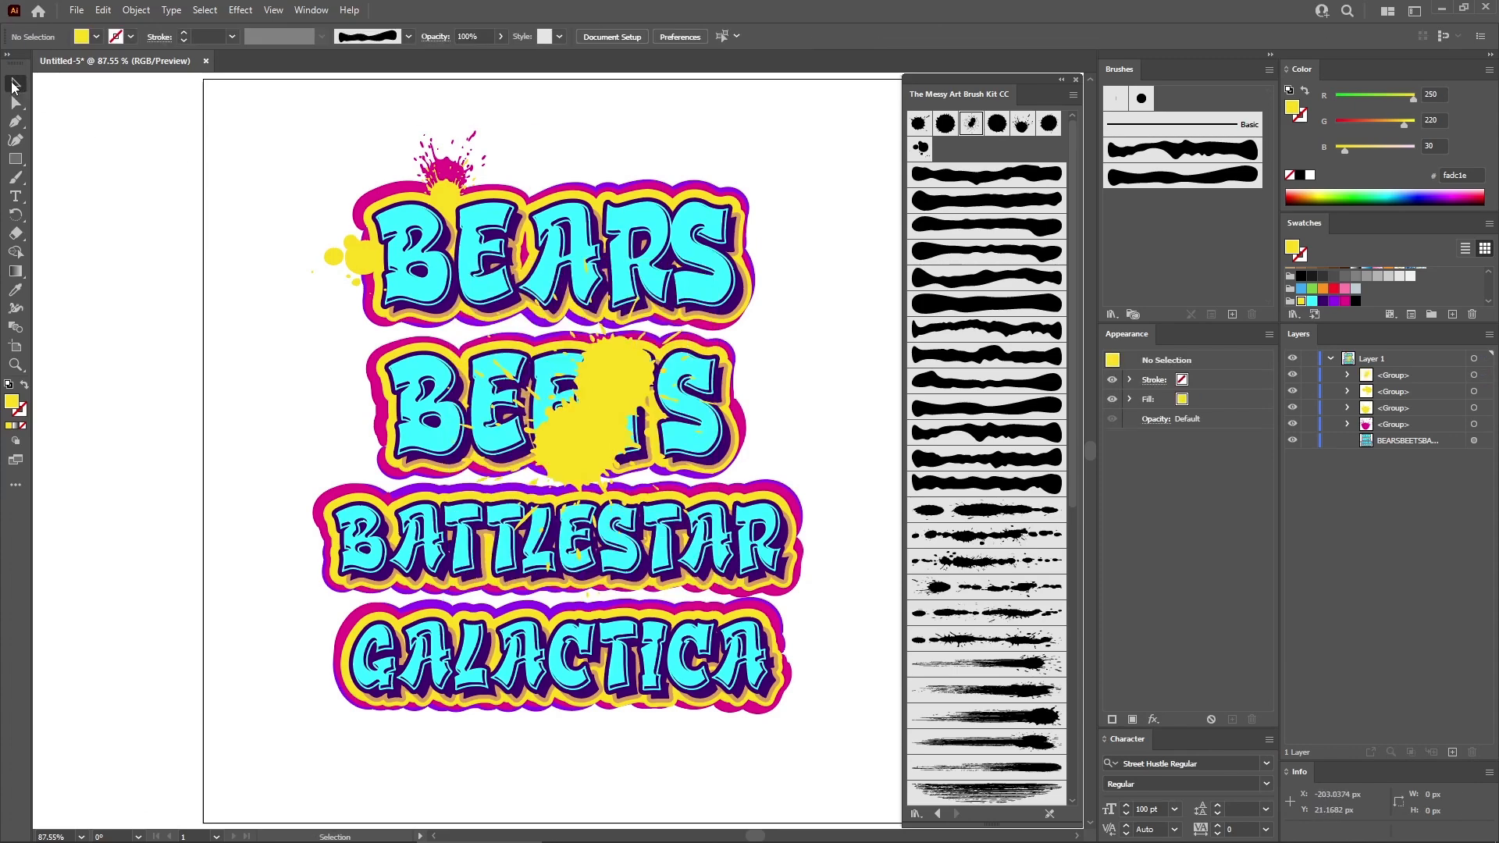
Scale down and rotate the two-lobed yellow splatter, and move it onto the upper right corner of BEARS above the S.
{"action": "left_click", "coordinate": [606, 378]}
{"action": "left_click_drag", "start_coordinate": [722, 250], "coordinate": [392, 374]}
{"action": "left_click_drag", "start_coordinate": [757, 293], "coordinate": [541, 461]}
{"action": "left_click_drag", "start_coordinate": [468, 507], "coordinate": [739, 192]}
{"action": "left_click", "coordinate": [812, 374]}
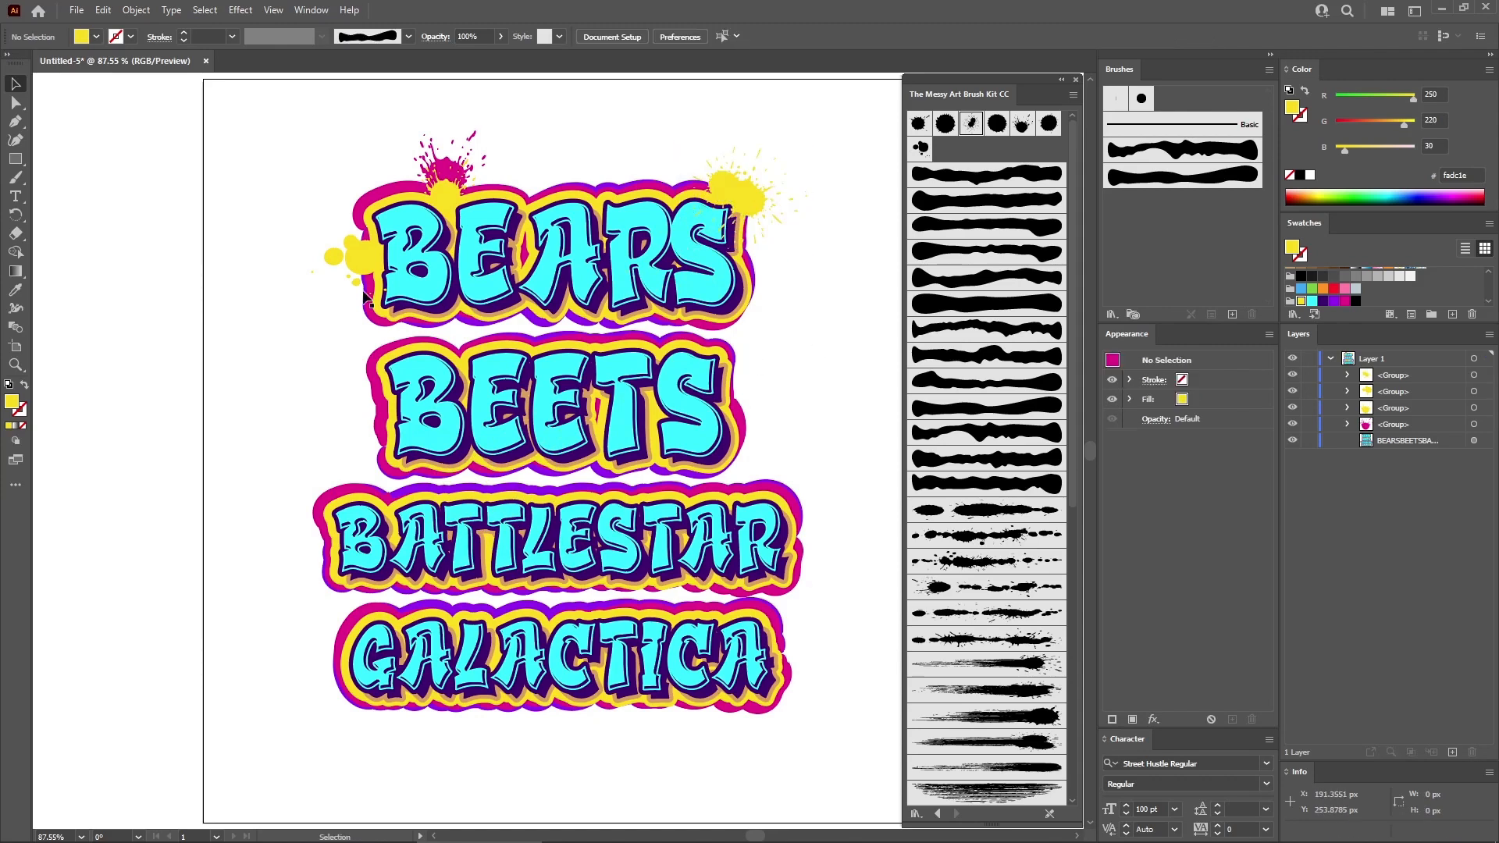
Paint a yellow Smear 2 brush stroke about 260 px wide along the top edge of BEARS, between the two splatters.
{"action": "left_click", "coordinate": [18, 180]}
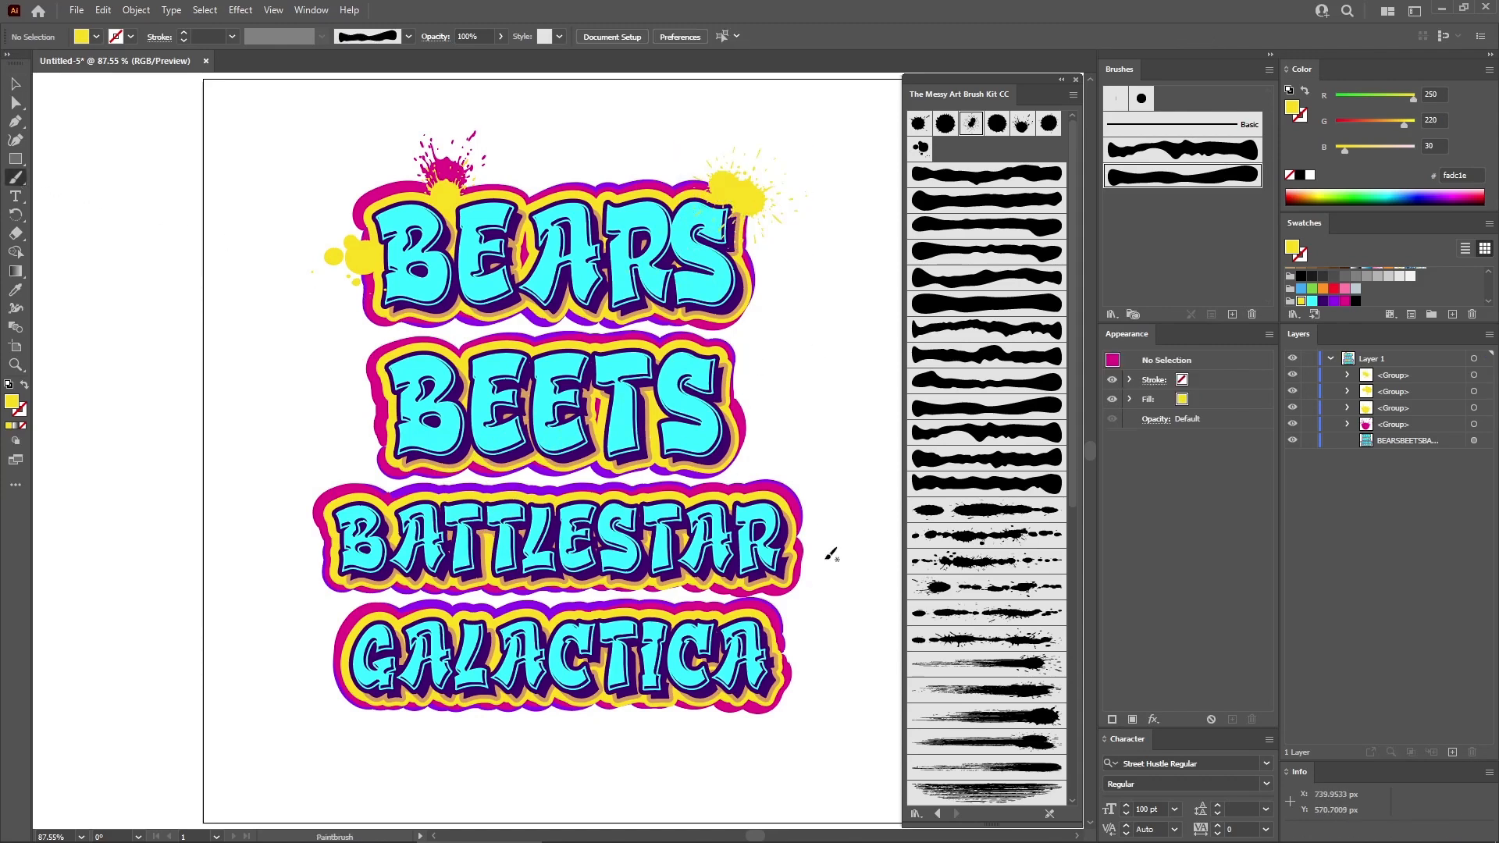
{"action": "left_click", "coordinate": [988, 793]}
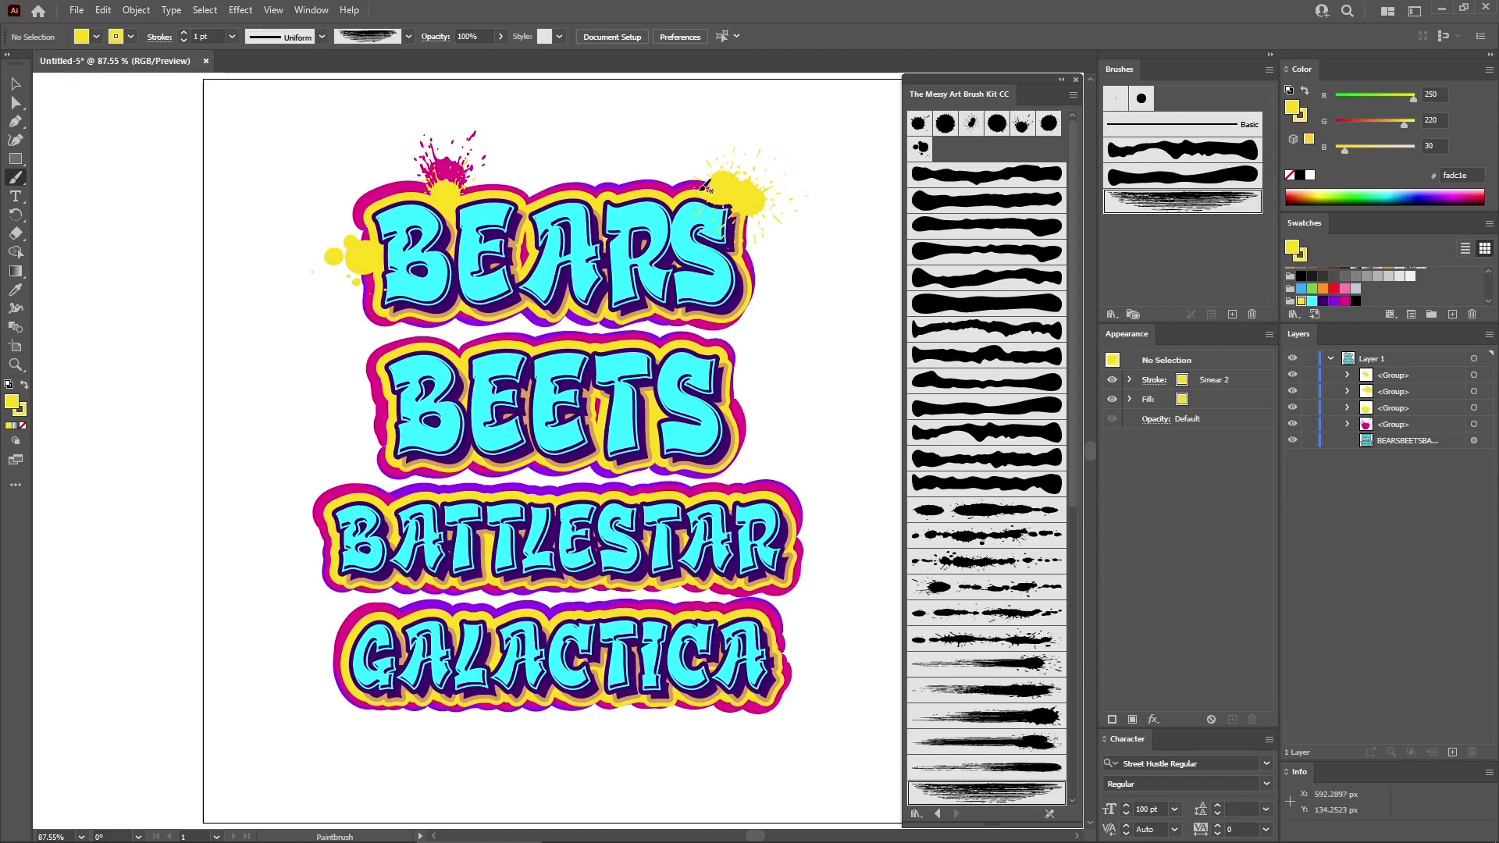
{"action": "left_click_drag", "start_coordinate": [671, 192], "coordinate": [484, 189]}
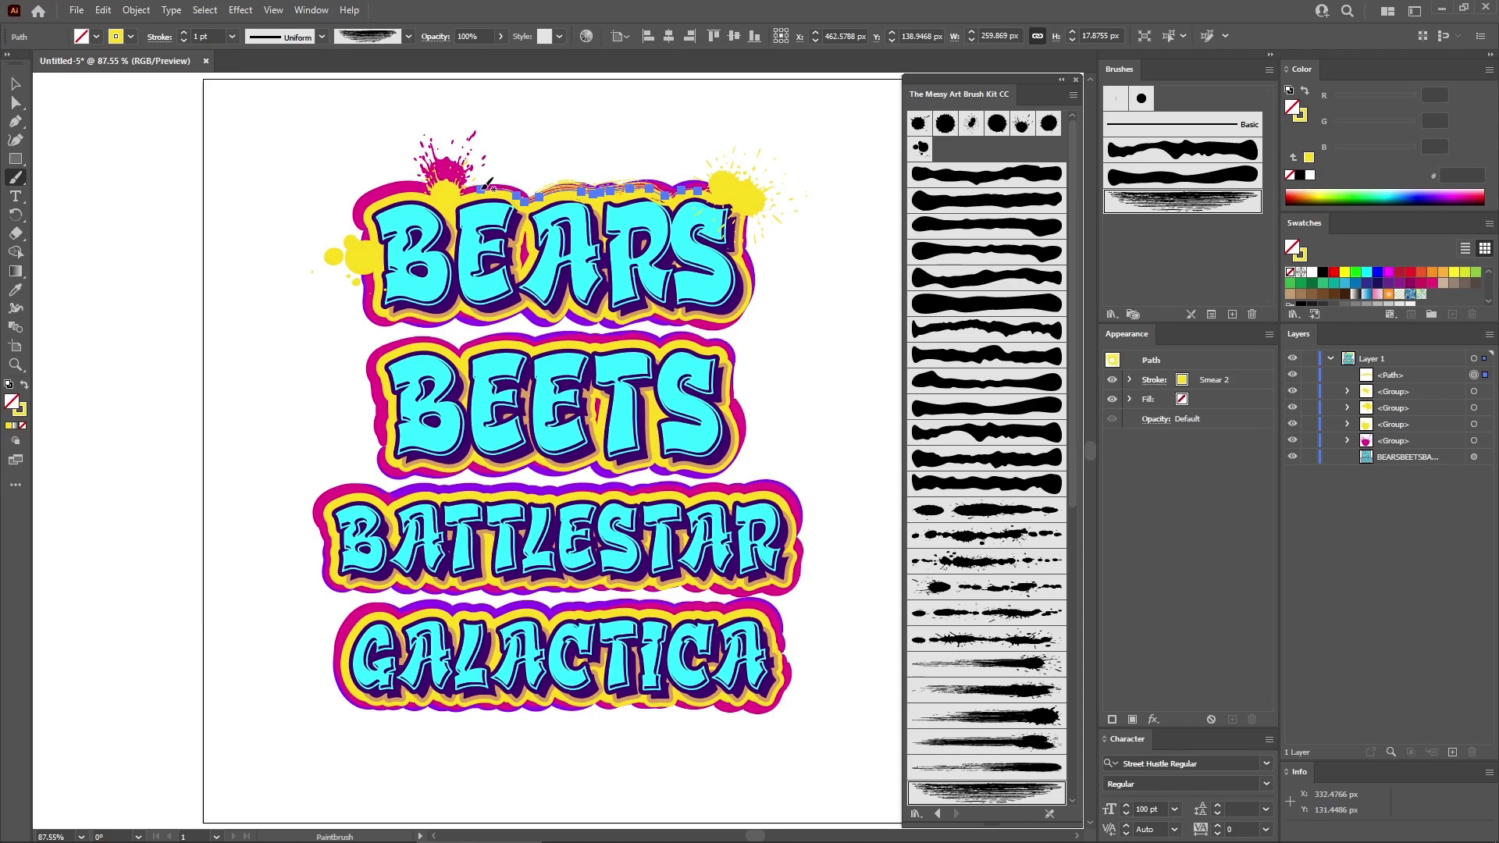
{"action": "left_click", "coordinate": [558, 145], "text": "ctrl"}
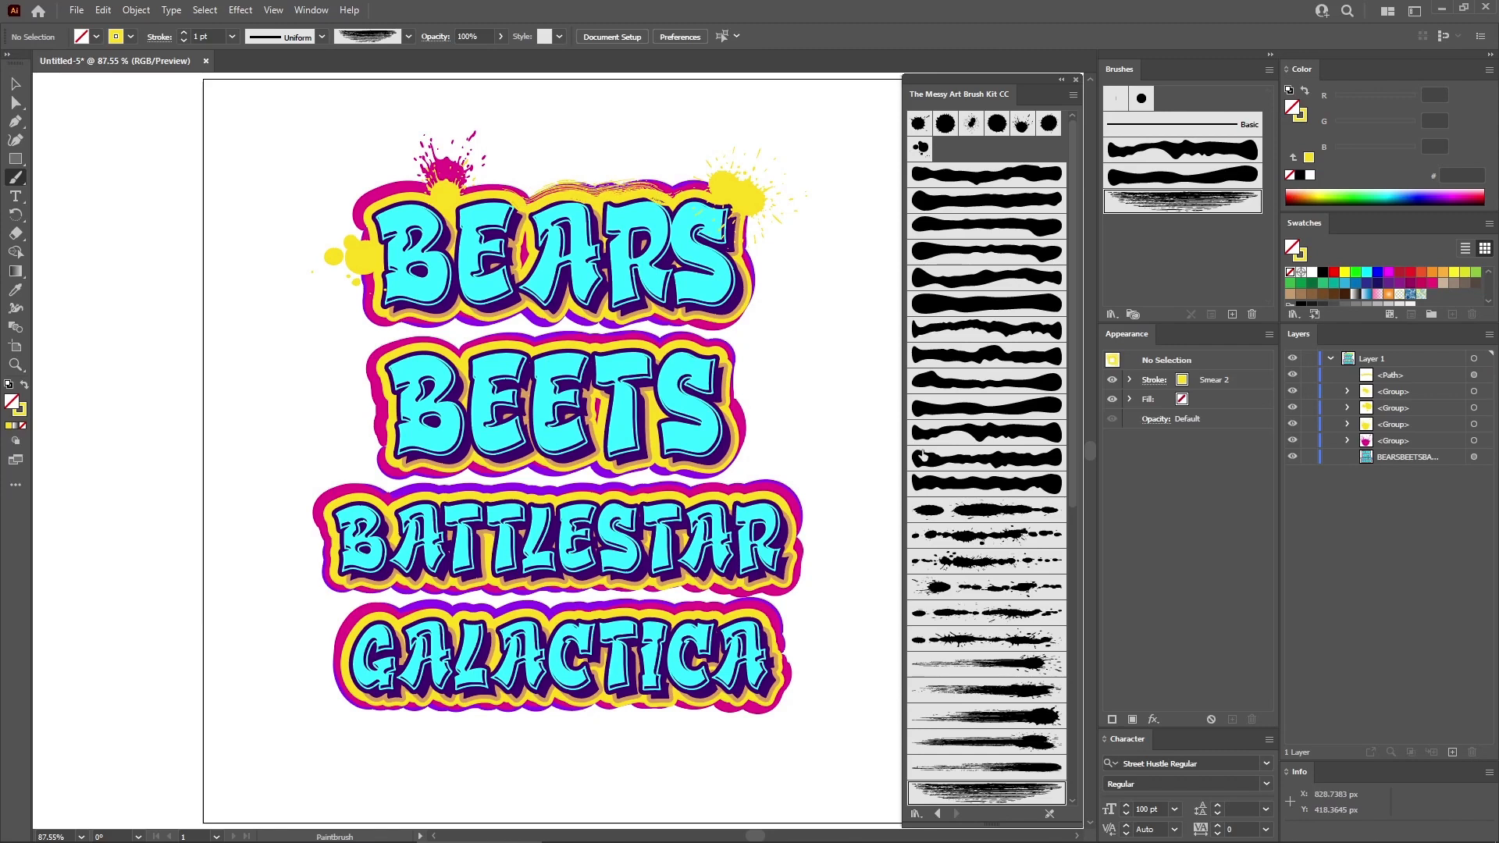
Paint a vertical Splat/Drip 2 brush stroke about 163 px tall downward in the empty area left of BEETS.
{"action": "scroll", "coordinate": [994, 547], "scroll_direction": "down", "scroll_amount": 10}
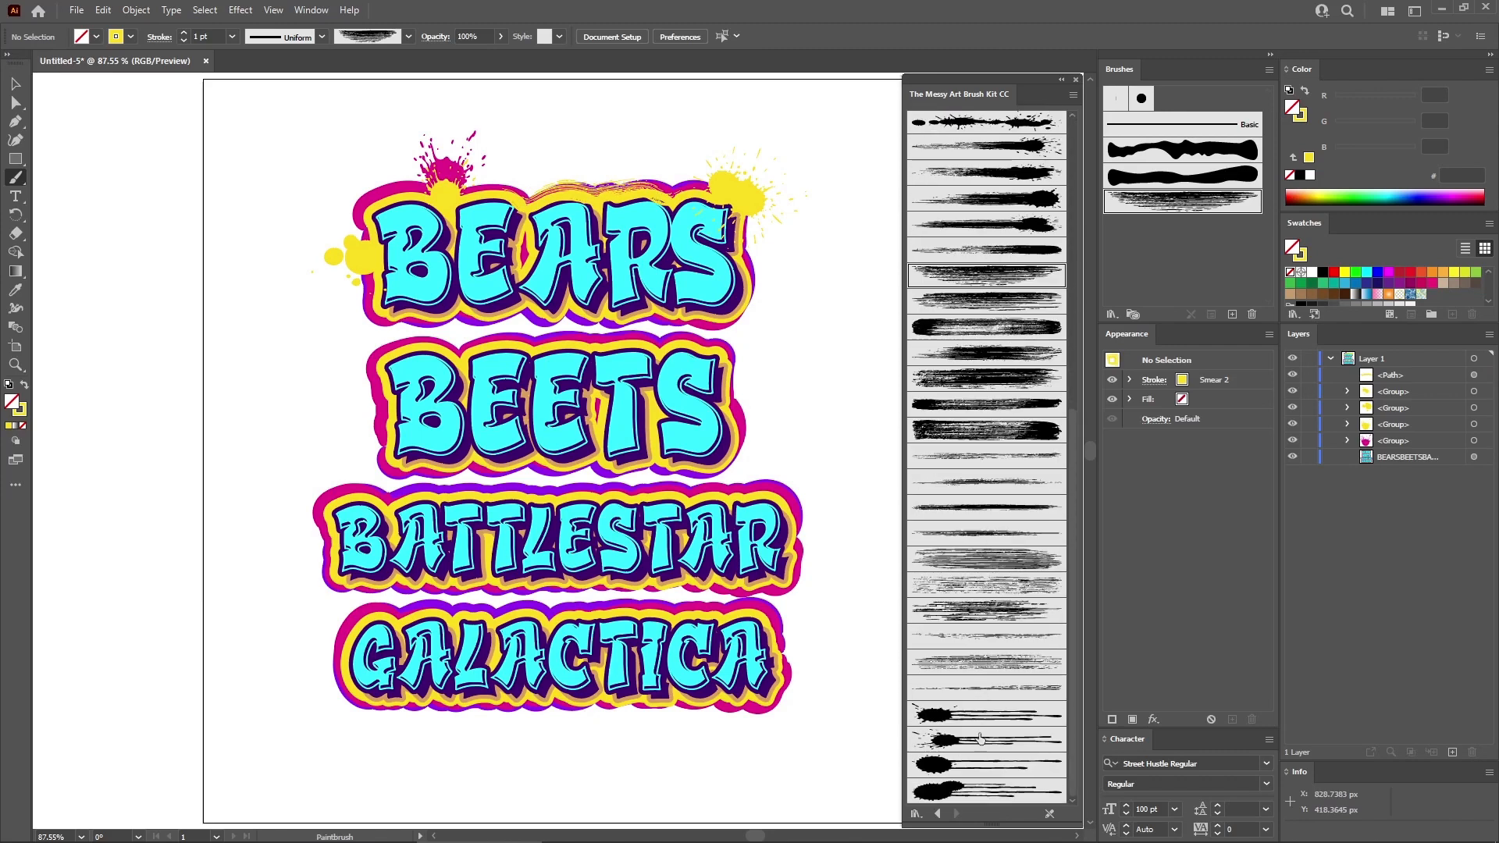
{"action": "left_click", "coordinate": [978, 746]}
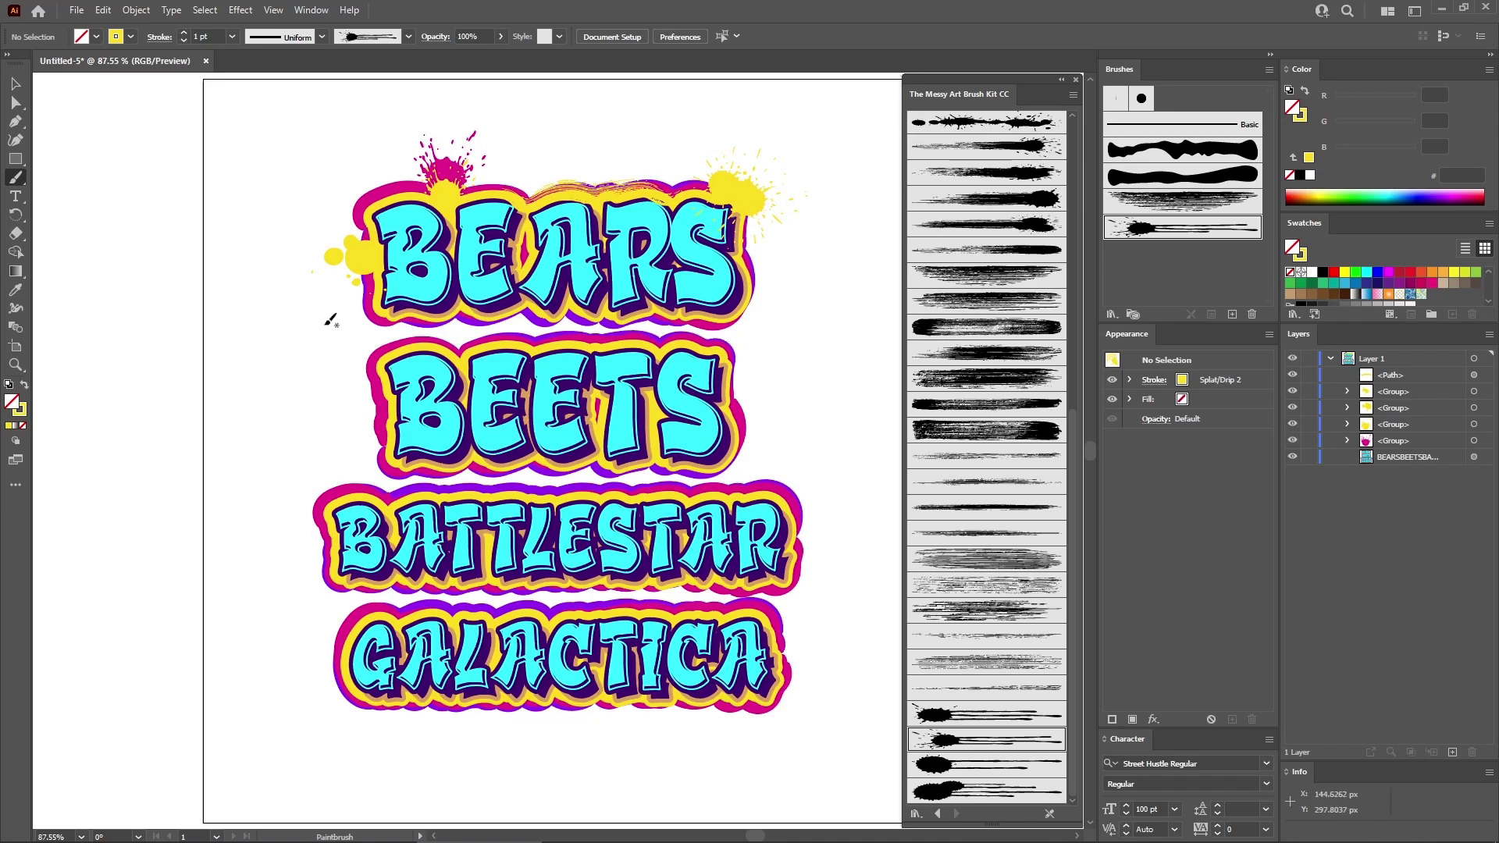
{"action": "left_click_drag", "start_coordinate": [328, 310], "coordinate": [324, 447]}
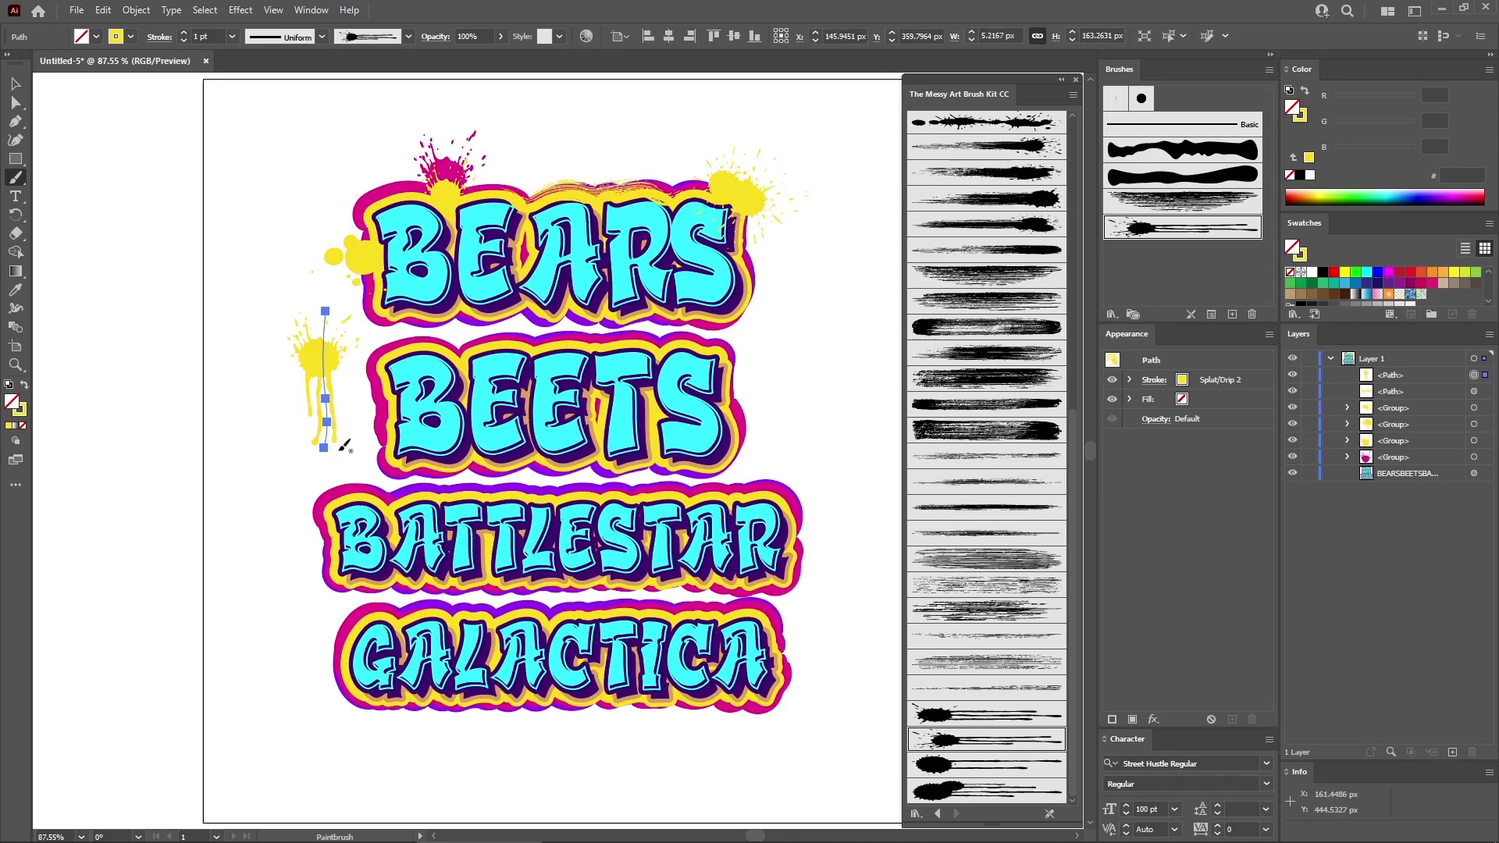
Recolor the drip stroke with the purple swatch and set its stroke weight to 0.5 pt.
{"action": "left_click", "coordinate": [1241, 380]}
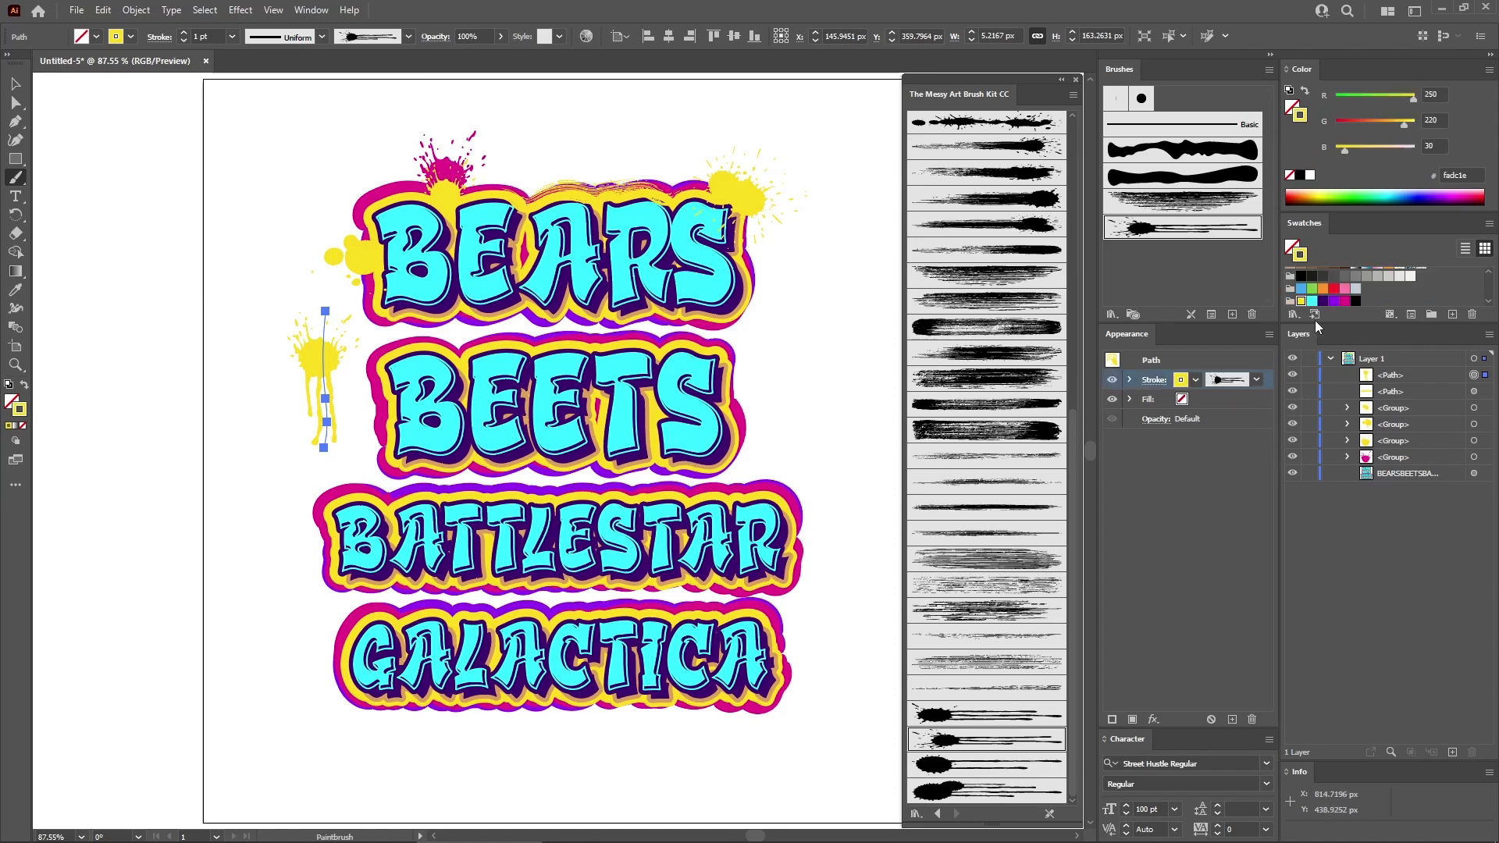
{"action": "left_click", "coordinate": [1333, 302]}
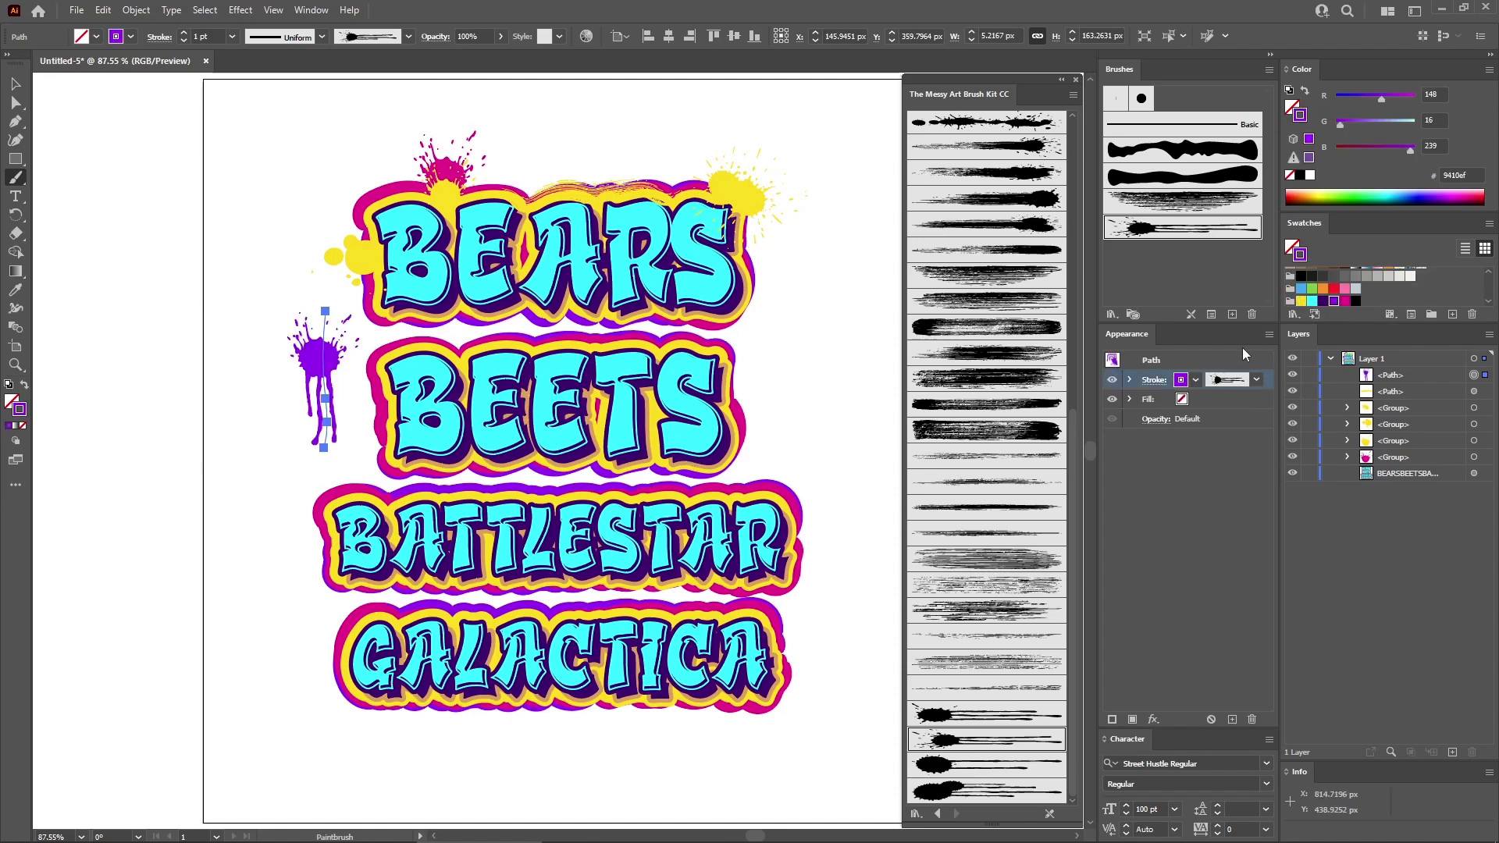
{"action": "left_click", "coordinate": [232, 37]}
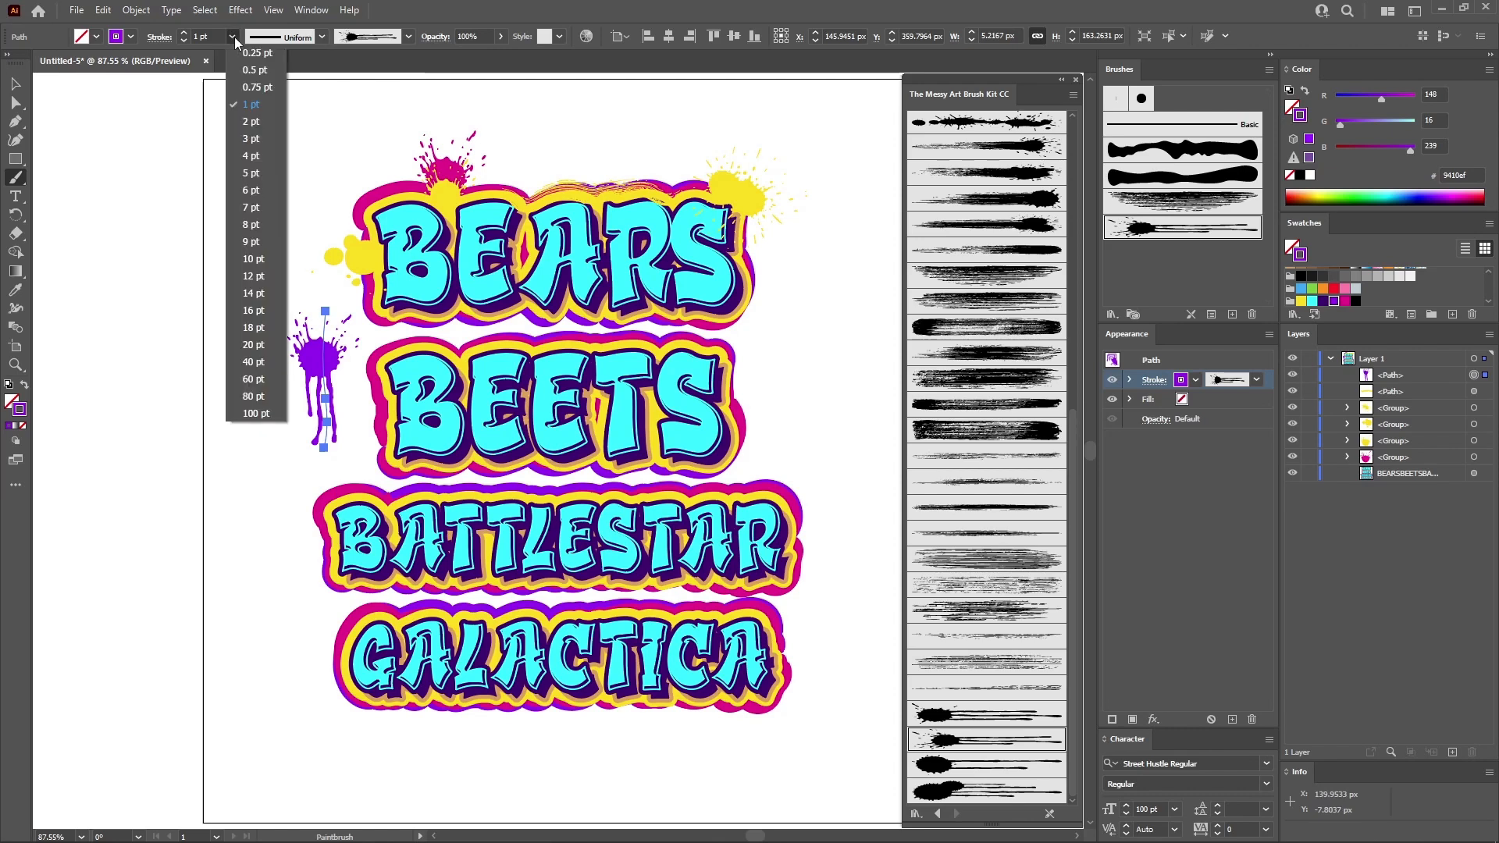
{"action": "left_click", "coordinate": [242, 70]}
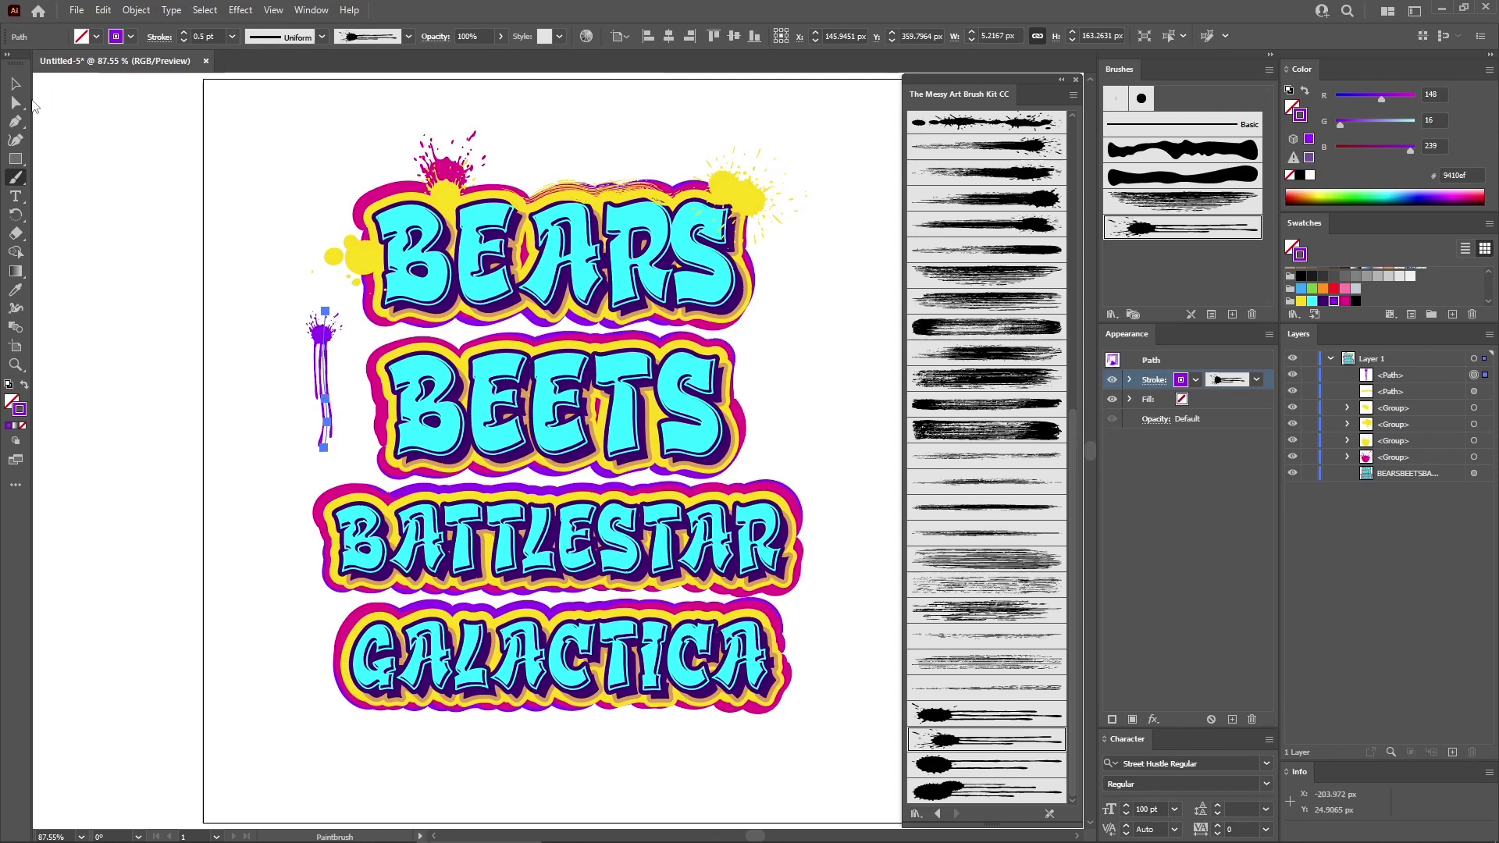
Move the purple drip to the lower left corner of BEARS and place it behind the text in the layer order.
{"action": "left_click", "coordinate": [16, 84]}
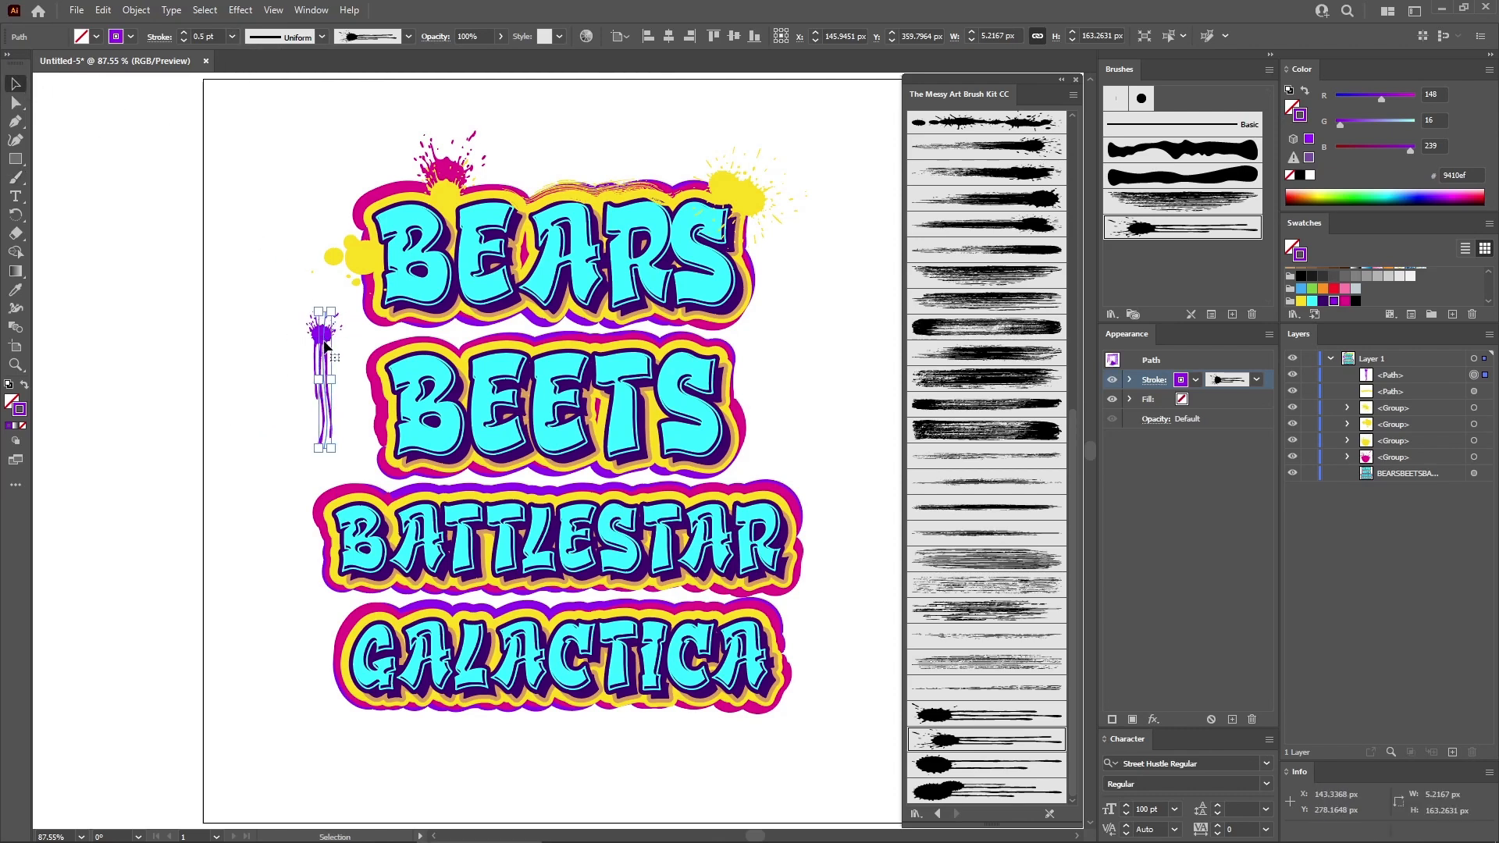
{"action": "left_click_drag", "start_coordinate": [324, 337], "coordinate": [363, 326]}
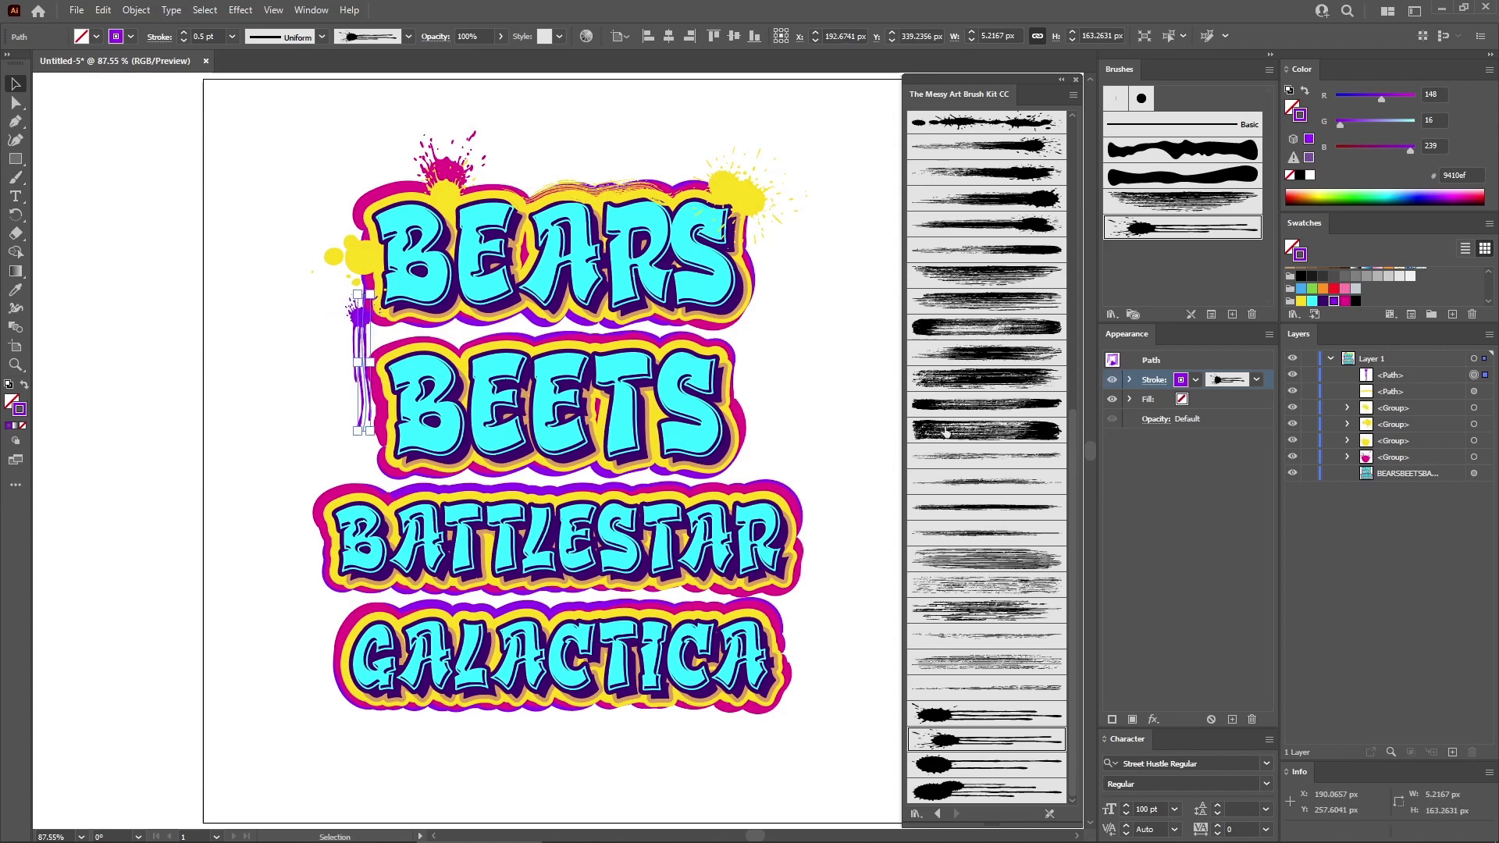
{"action": "left_click_drag", "start_coordinate": [1427, 375], "coordinate": [1424, 481]}
{"action": "left_click", "coordinate": [784, 381]}
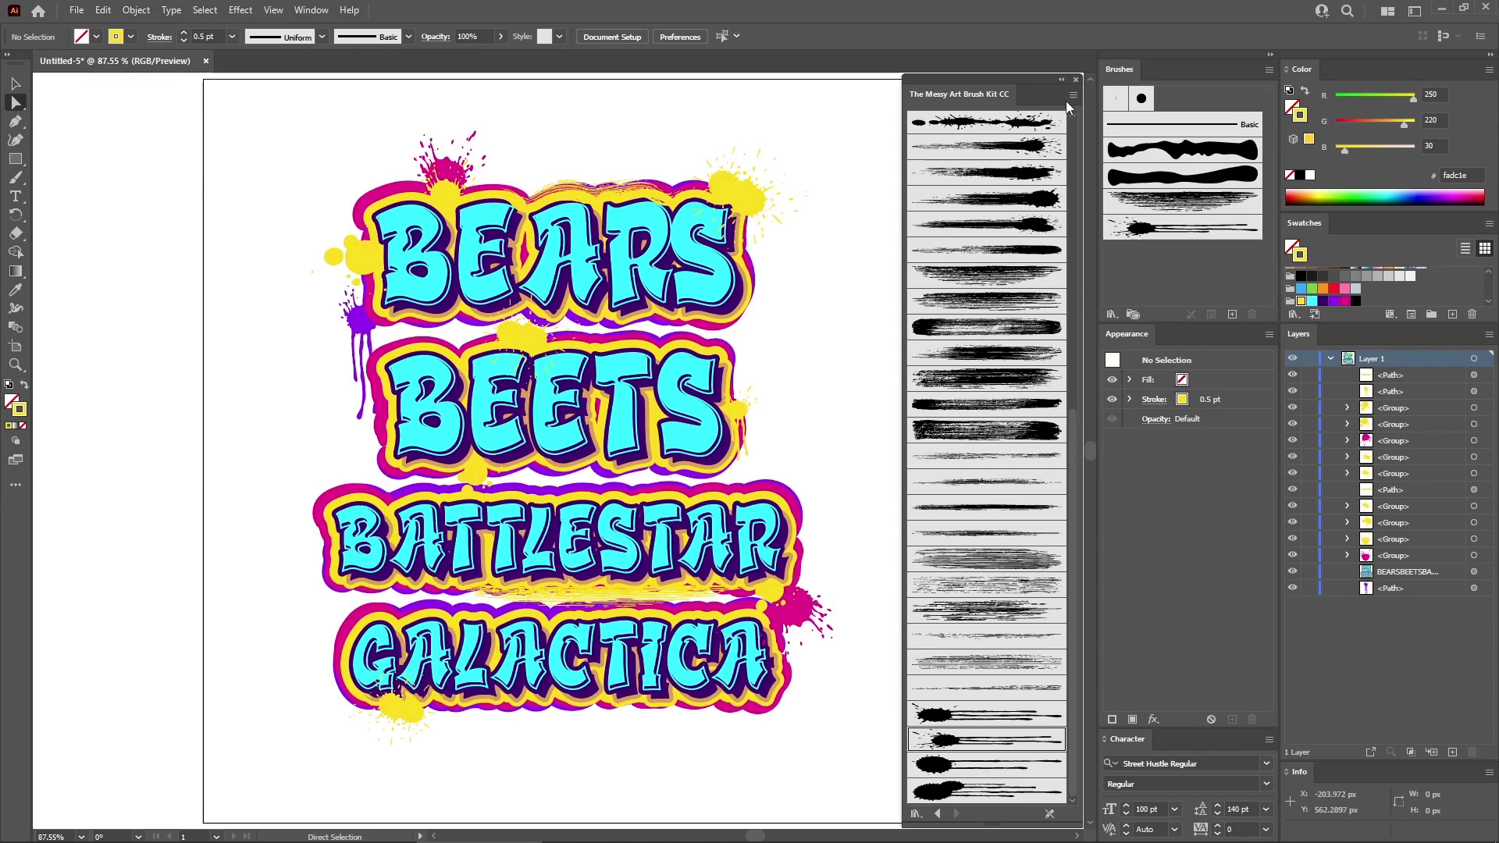
Close the brush library and create an 850 by 890 px rectangle starting near the artboard's upper left.
{"action": "left_click", "coordinate": [1076, 79]}
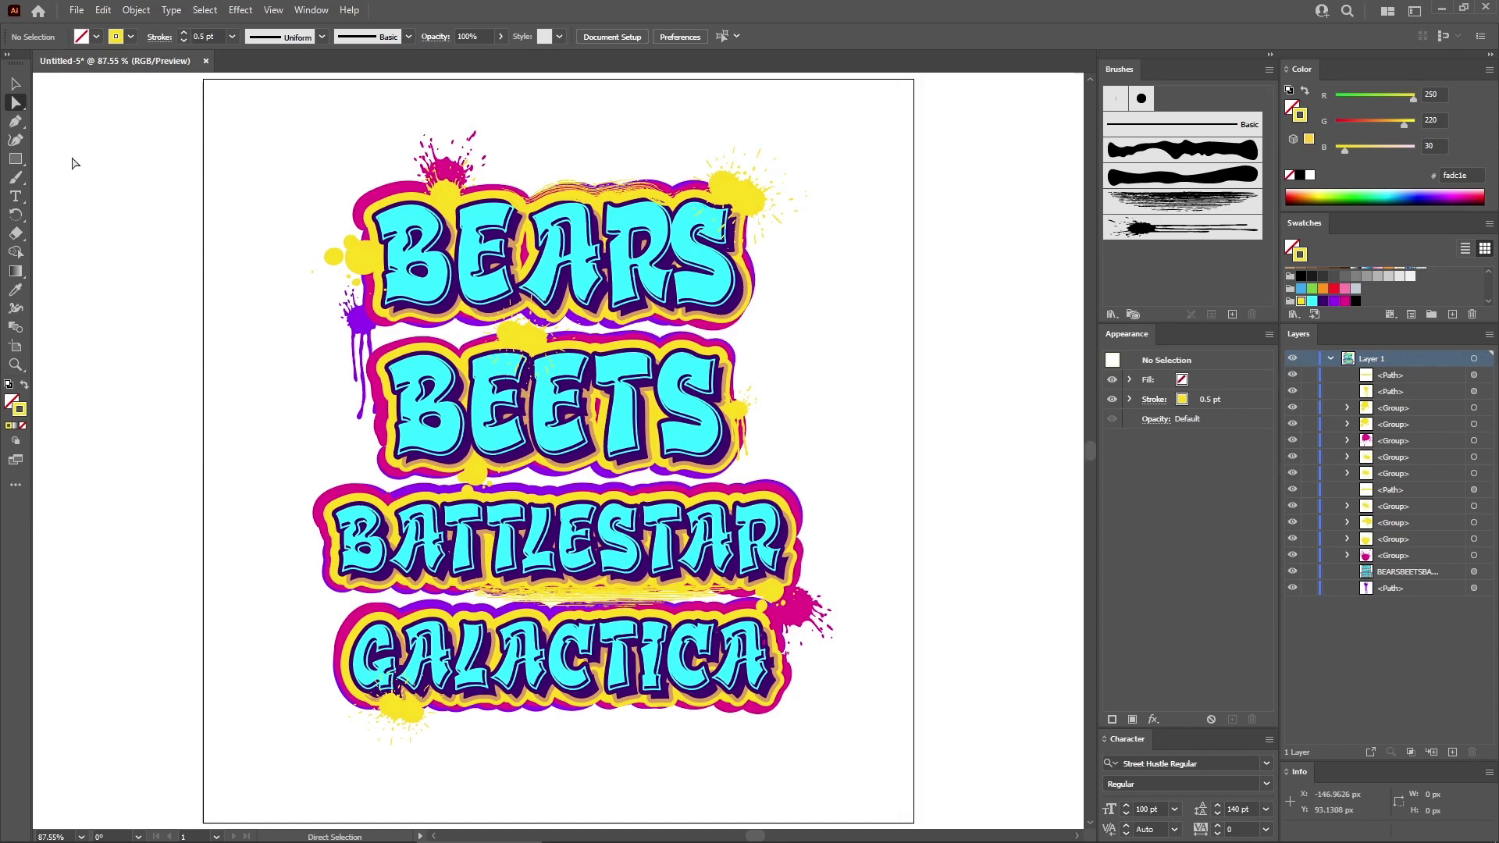
{"action": "left_click", "coordinate": [16, 158]}
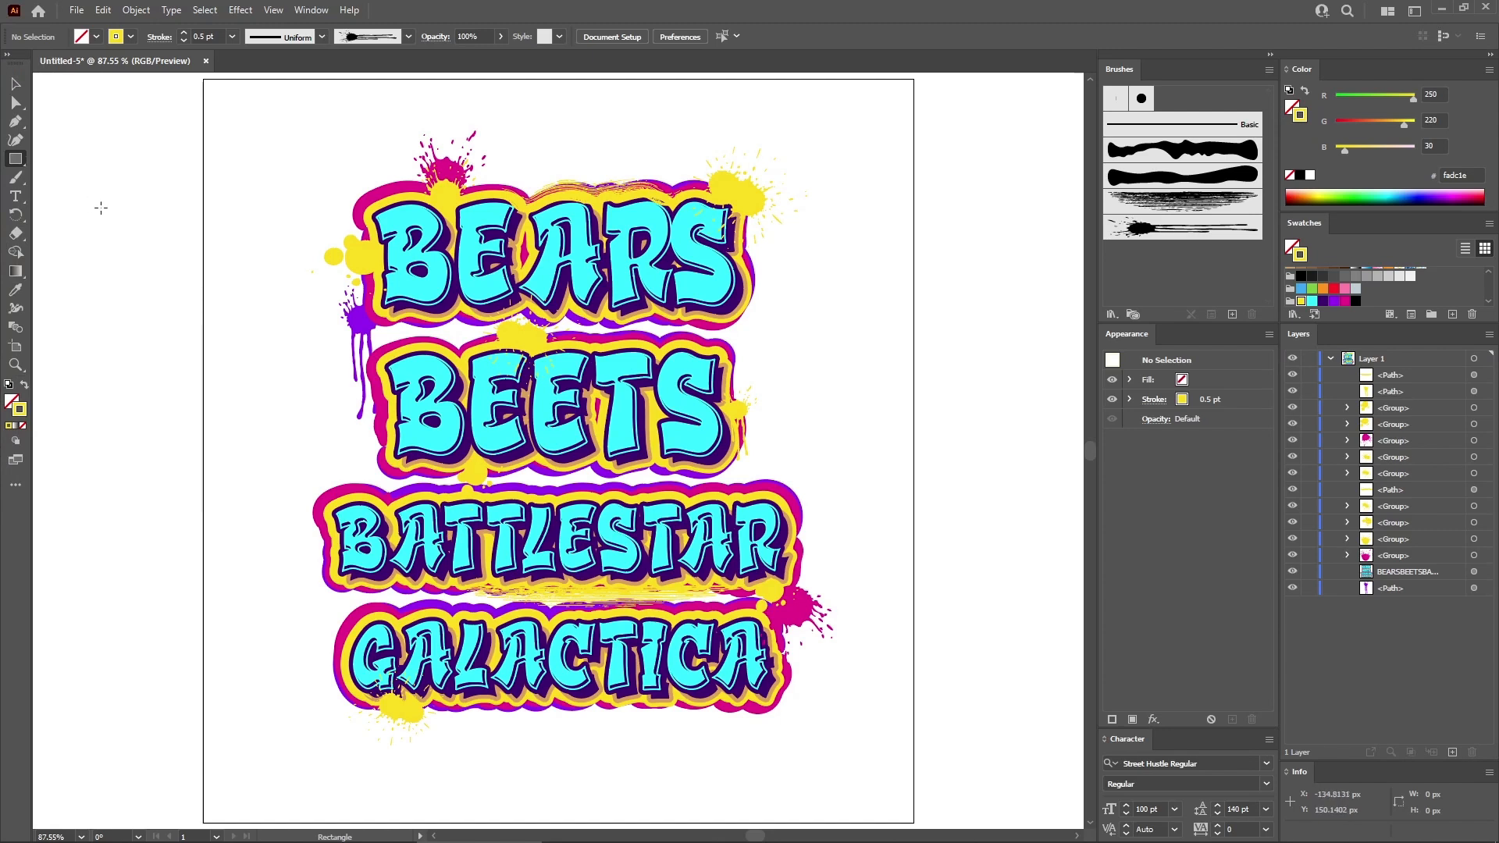
{"action": "left_click", "coordinate": [276, 150]}
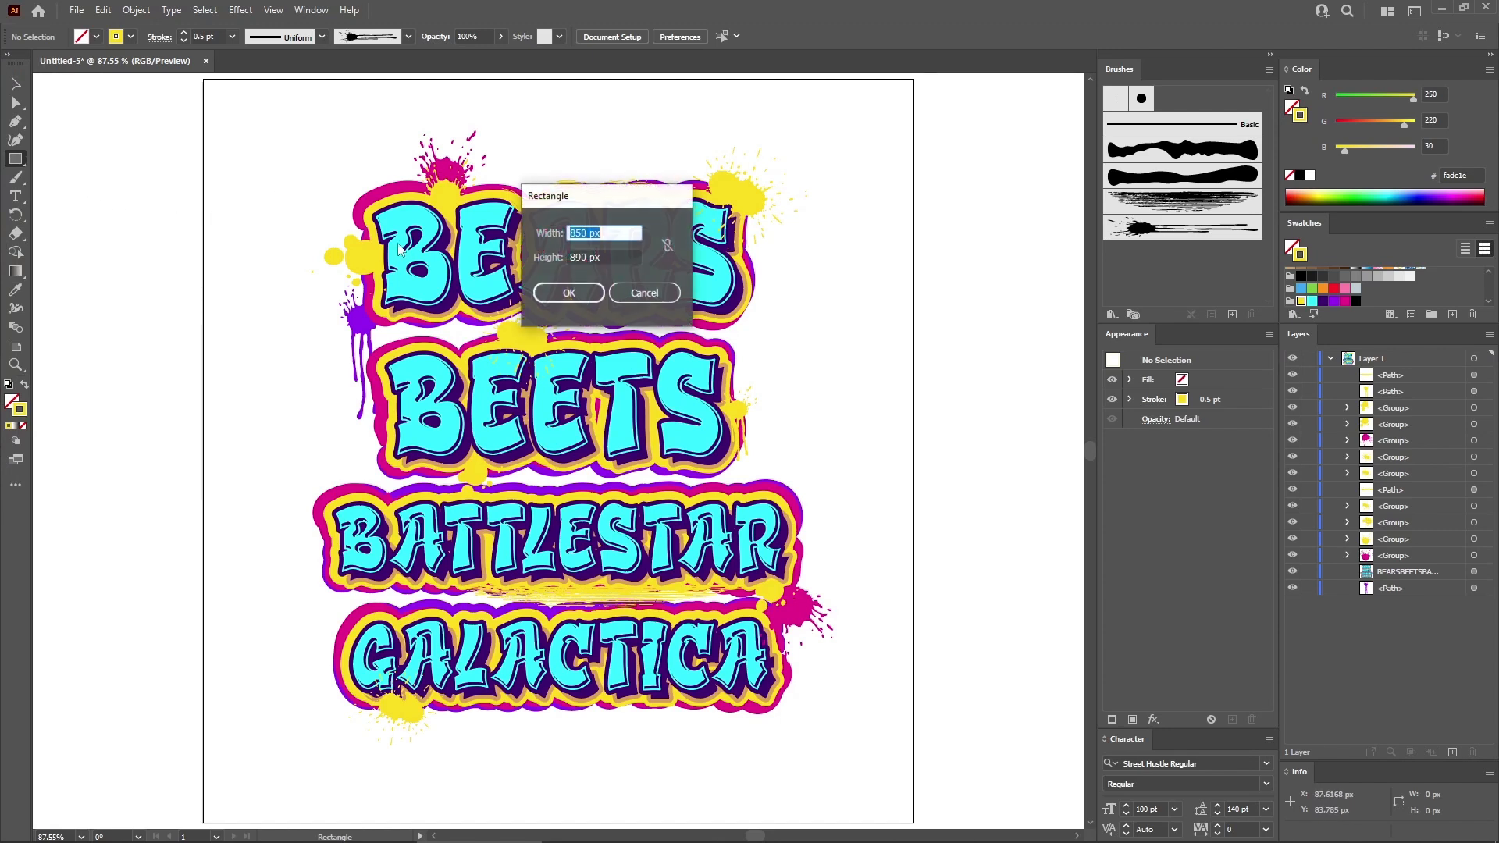
{"action": "left_click", "coordinate": [614, 258]}
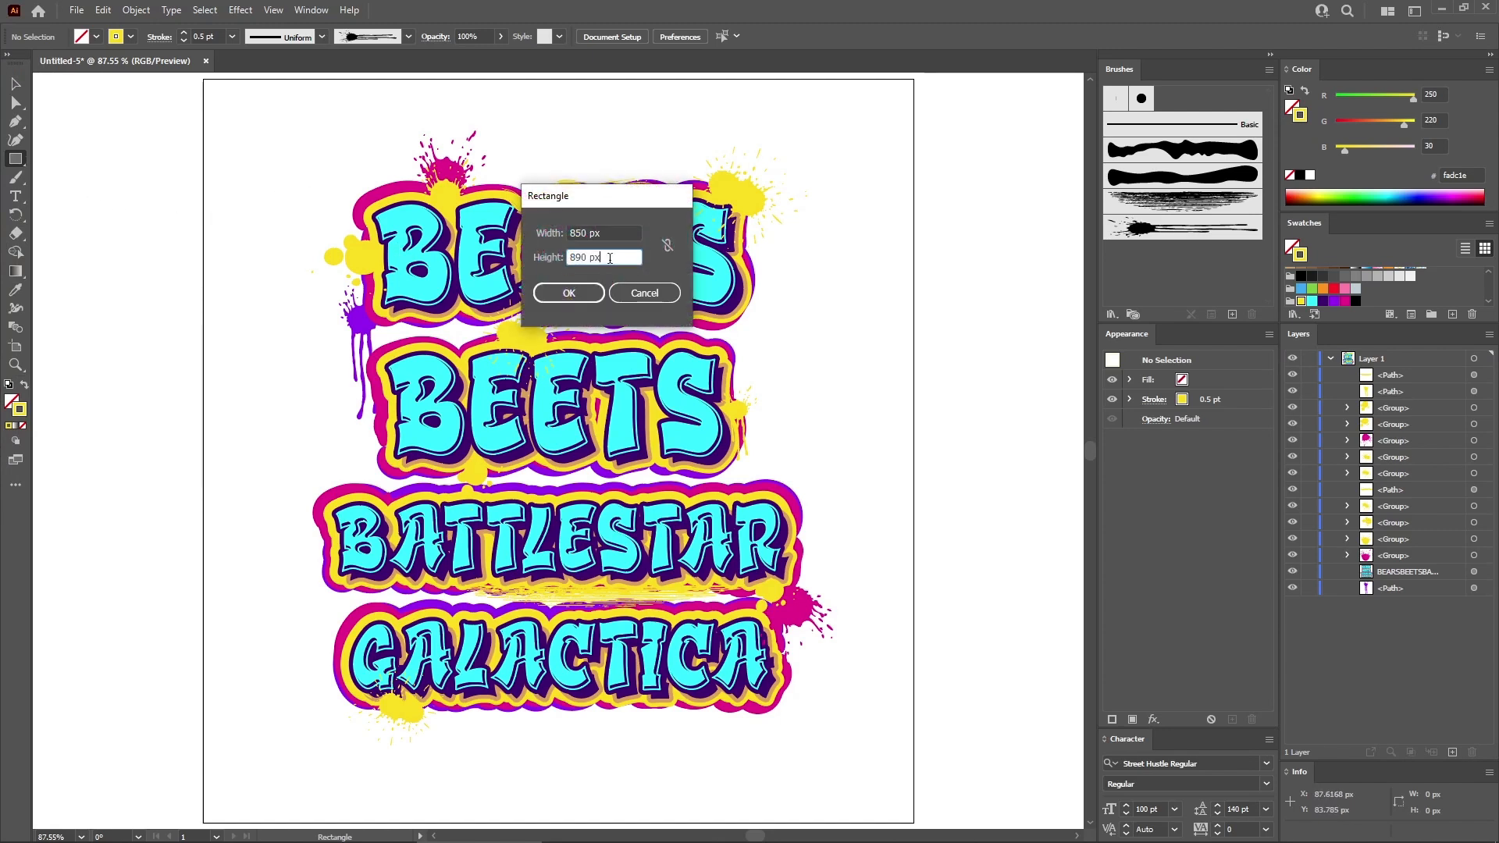
{"action": "left_click", "coordinate": [568, 293]}
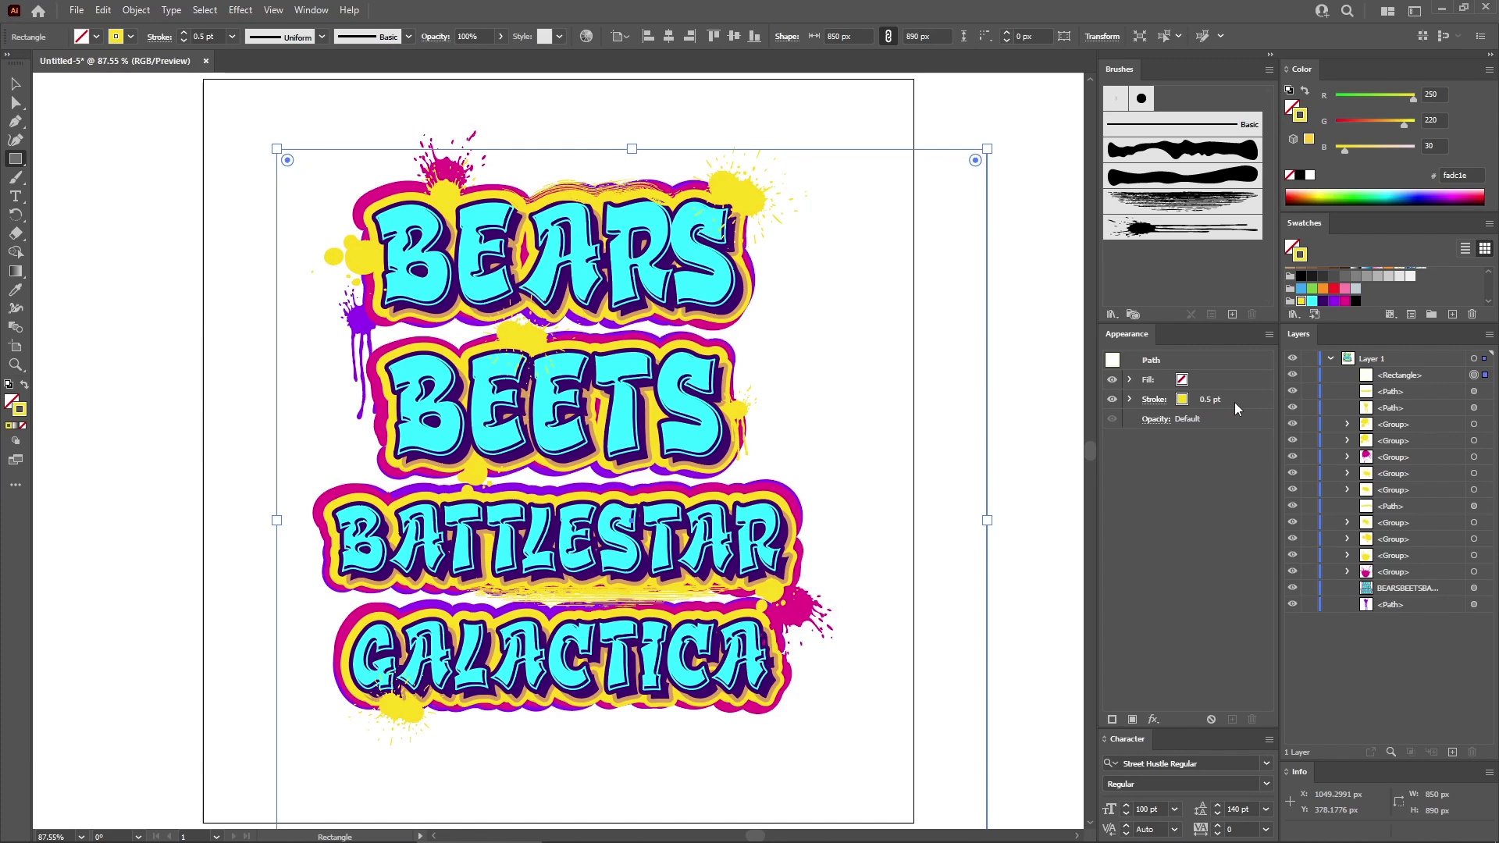
Swap the new rectangle's yellow stroke to its fill and set the fill color to RGB 34, 30, 31.
{"action": "key", "text": "shift+x"}
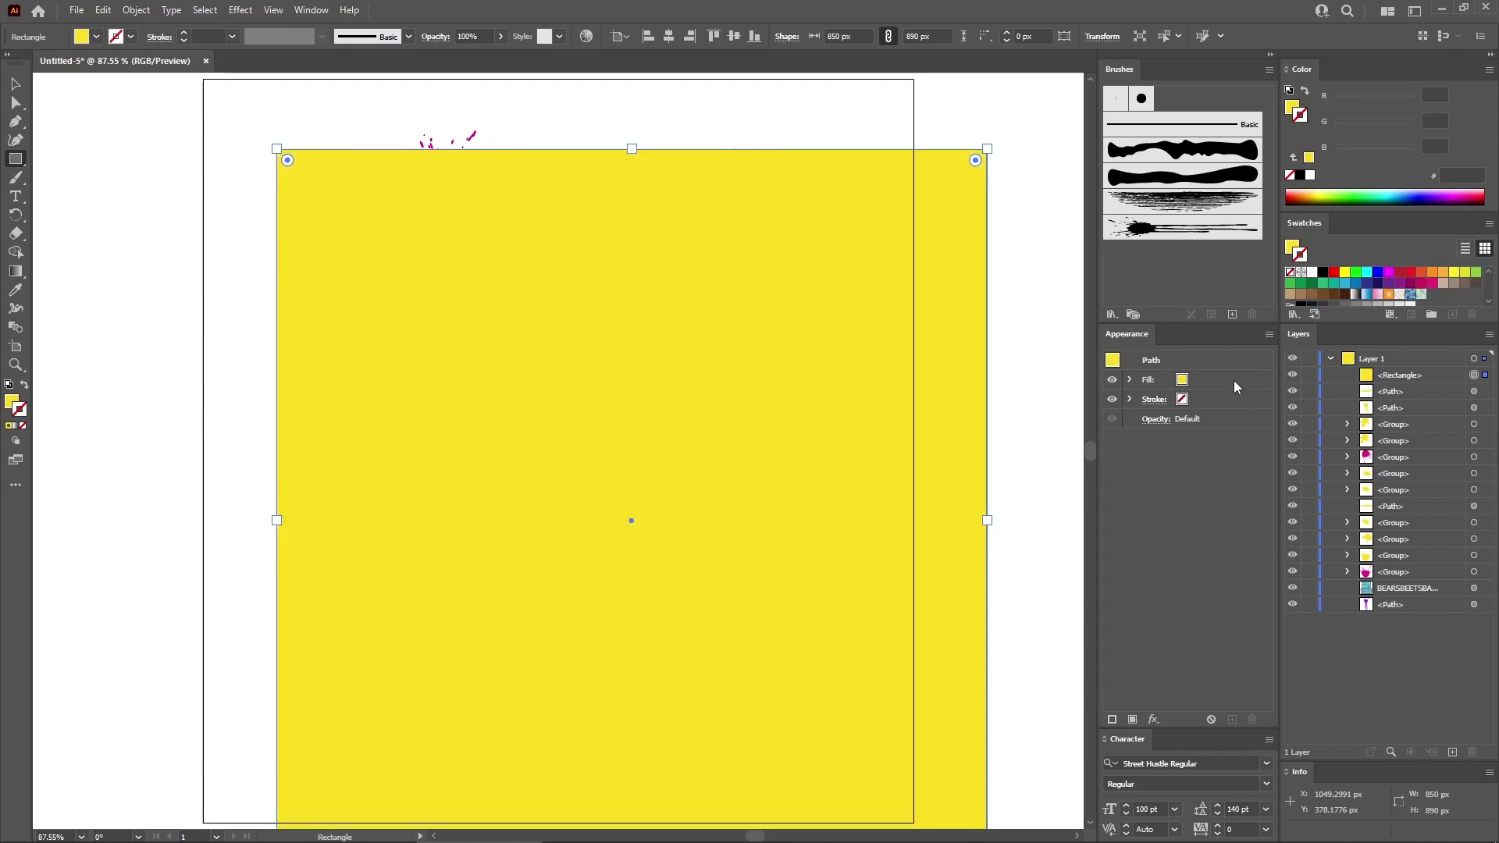
{"action": "left_click", "coordinate": [1234, 381]}
{"action": "left_click", "coordinate": [1433, 94]}
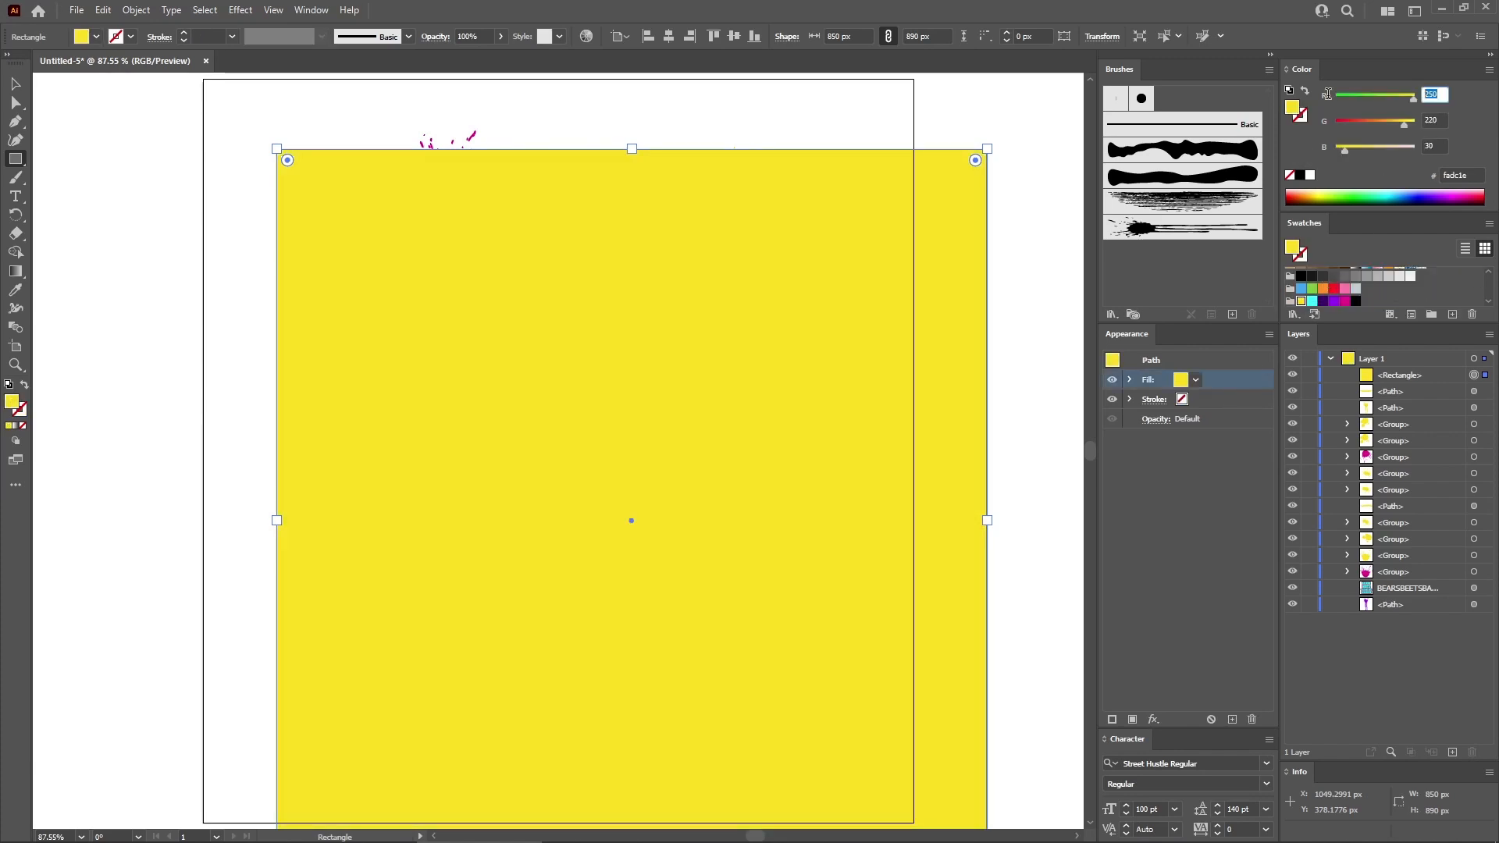
{"action": "type", "text": "34"}
{"action": "key", "text": "Tab"}
{"action": "type", "text": "30"}
{"action": "key", "text": "Tab"}
{"action": "type", "text": "31"}
{"action": "key", "text": "Tab"}
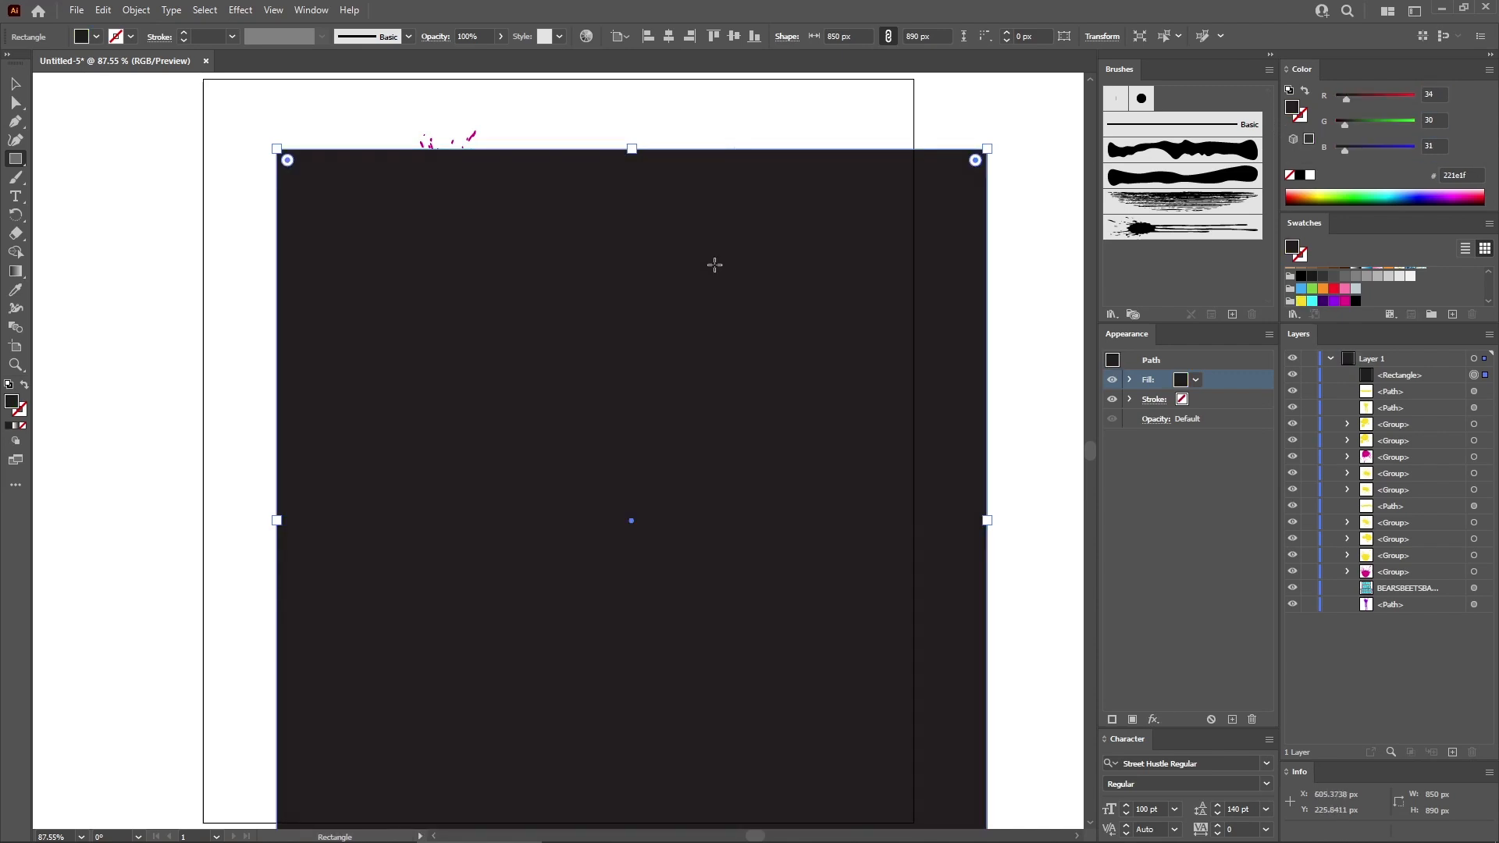
Center the dark rectangle horizontally and vertically on the artboard and move it beneath all artwork in Layer 1.
{"action": "left_click", "coordinate": [669, 37]}
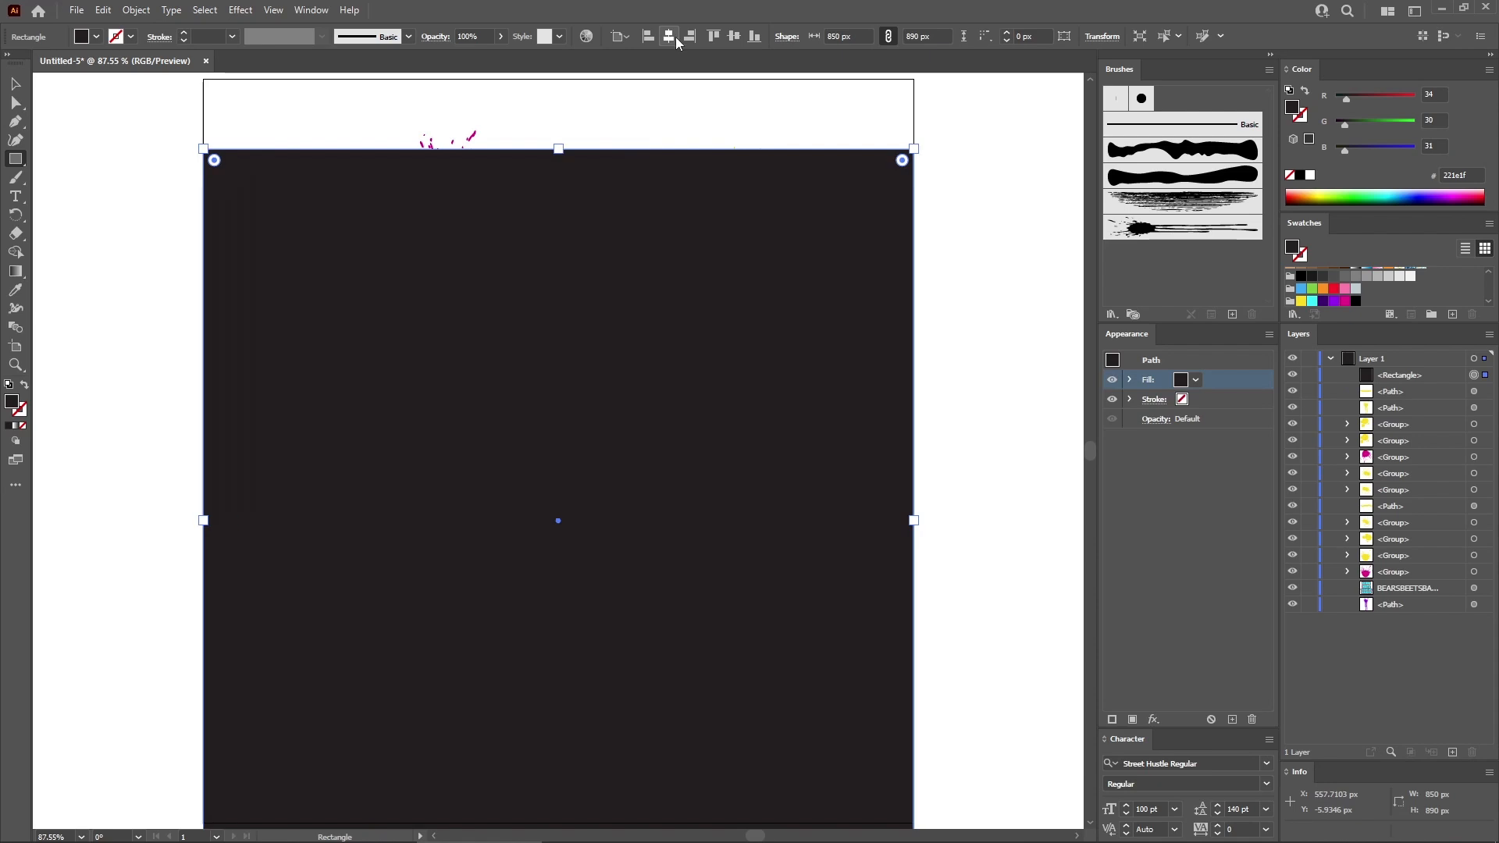
{"action": "left_click", "coordinate": [734, 37]}
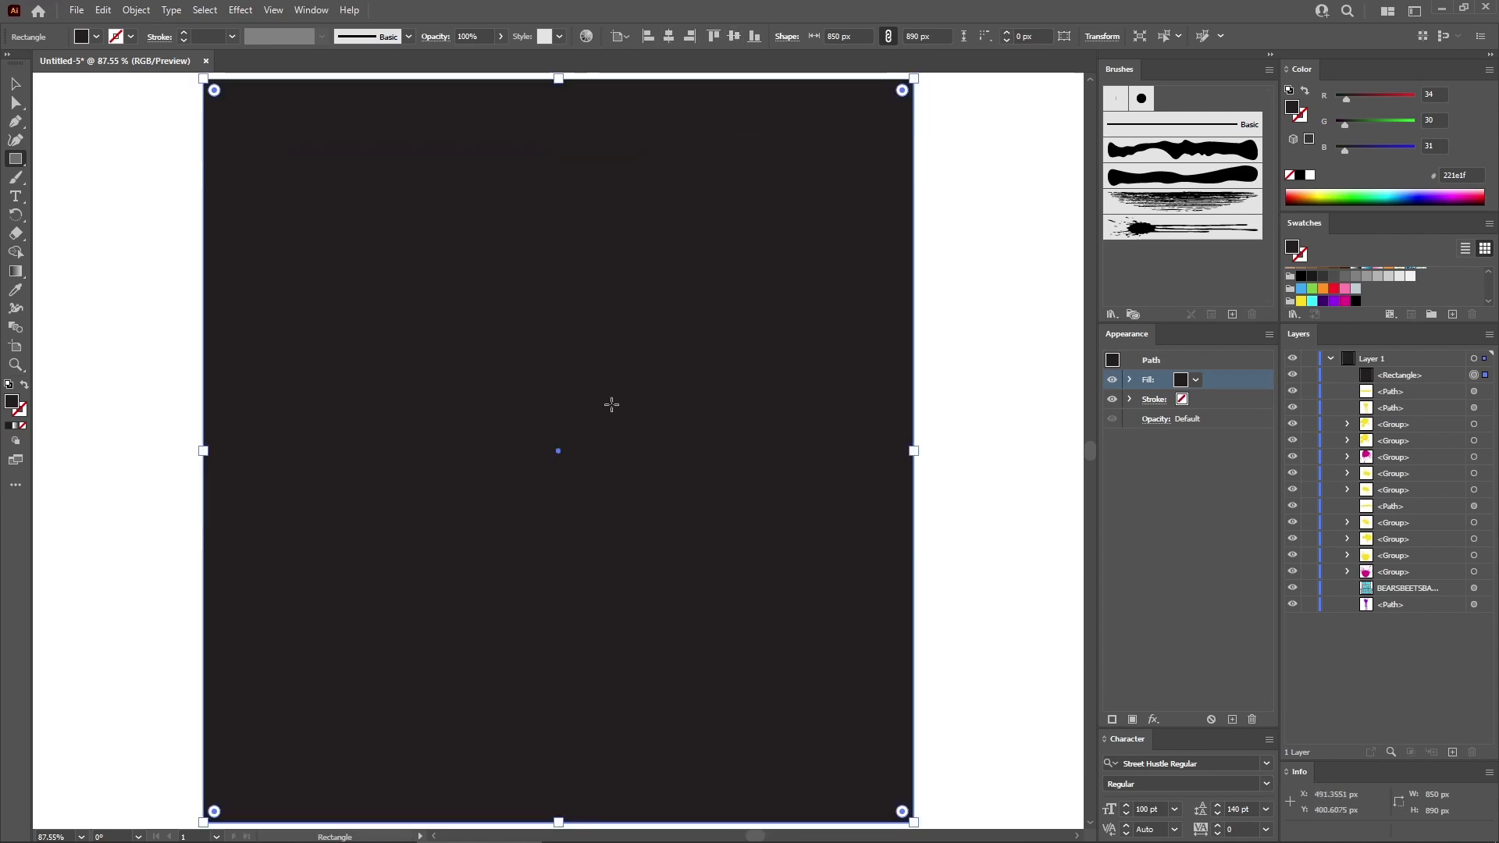
{"action": "left_click_drag", "start_coordinate": [1426, 381], "coordinate": [1416, 613]}
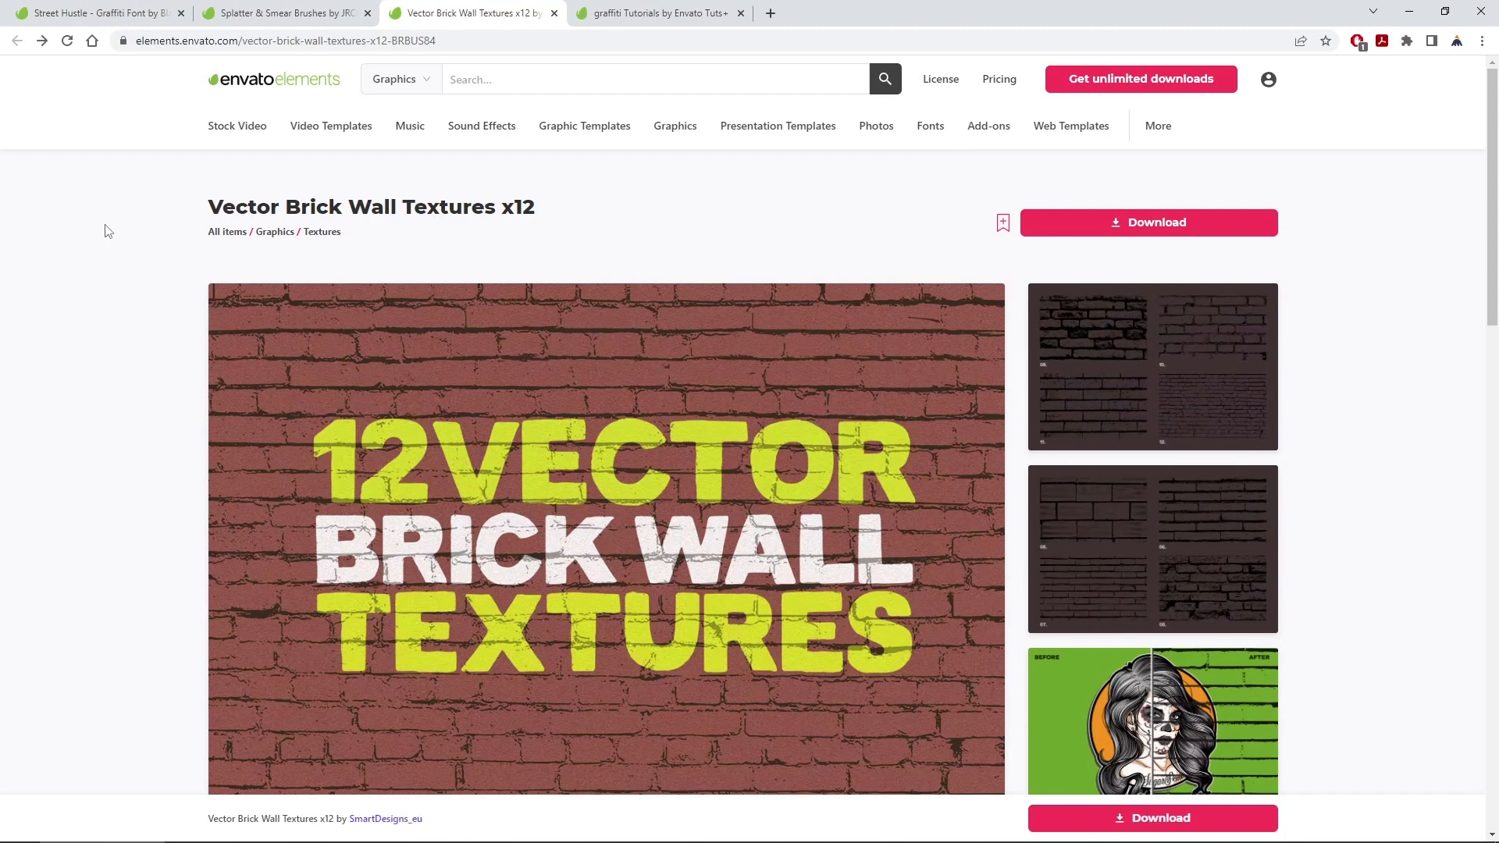
{"action": "left_click_drag", "start_coordinate": [283, 206], "coordinate": [469, 205]}
{"action": "left_click", "coordinate": [718, 240]}
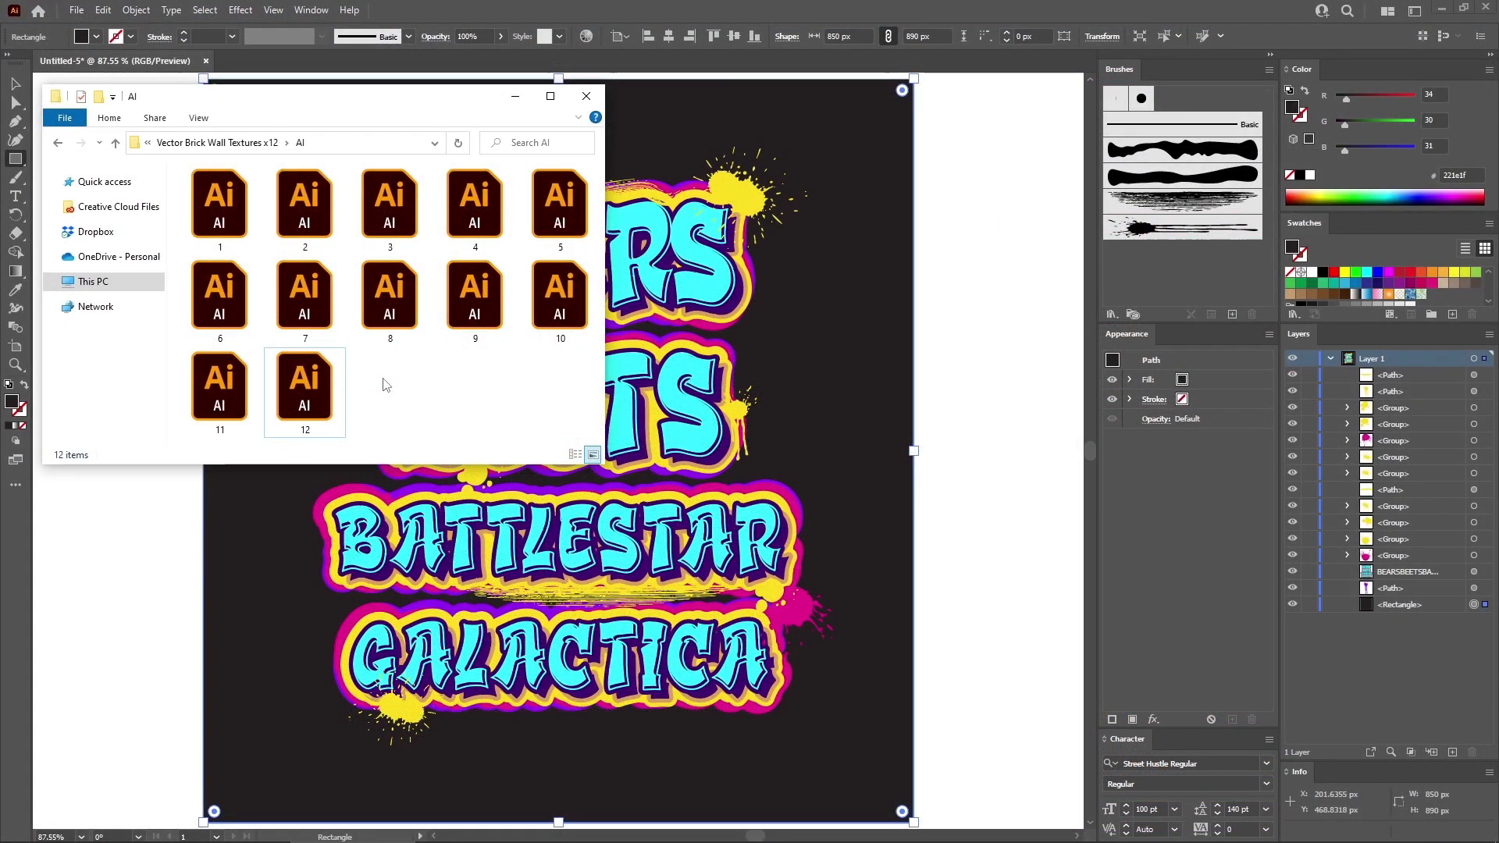
Open brick texture file 12 from Vector Brick Wall Textures x12 and copy its entire artwork into the graffiti document.
{"action": "double_click", "coordinate": [304, 386]}
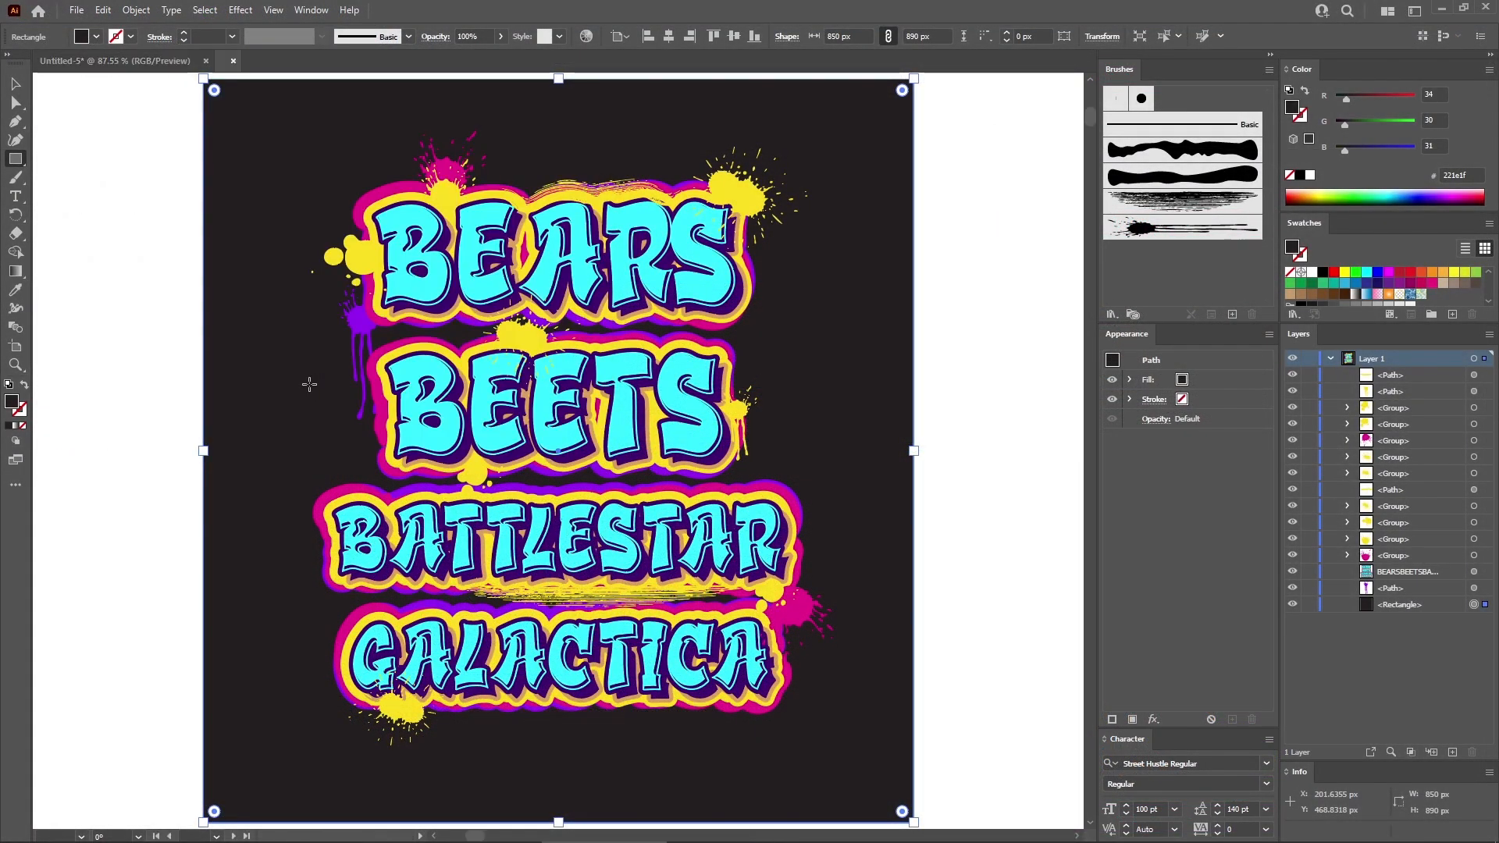
{"action": "key", "text": "v"}
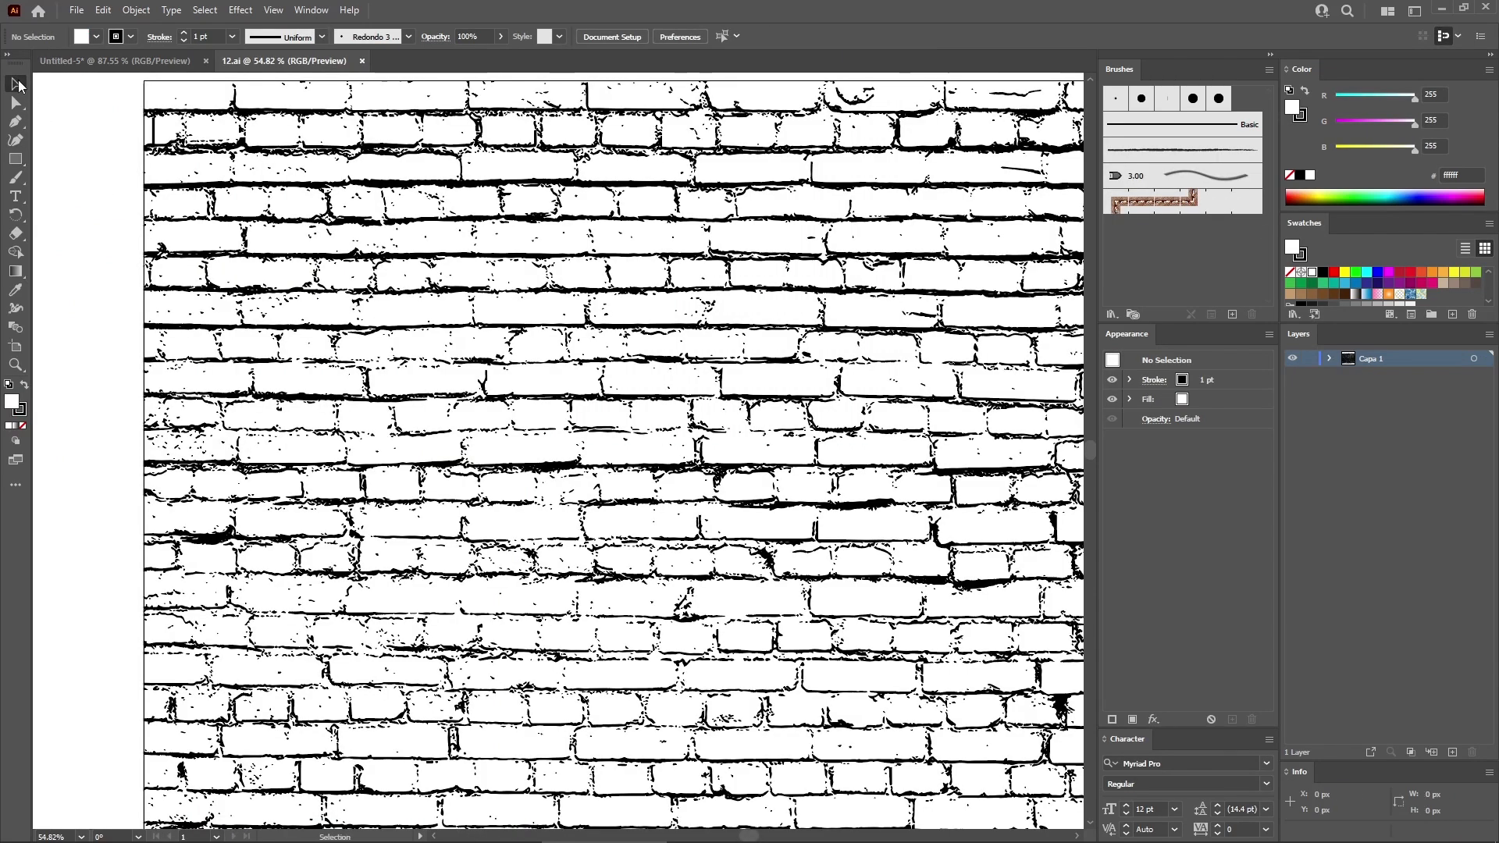
{"action": "key", "text": "ctrl+a"}
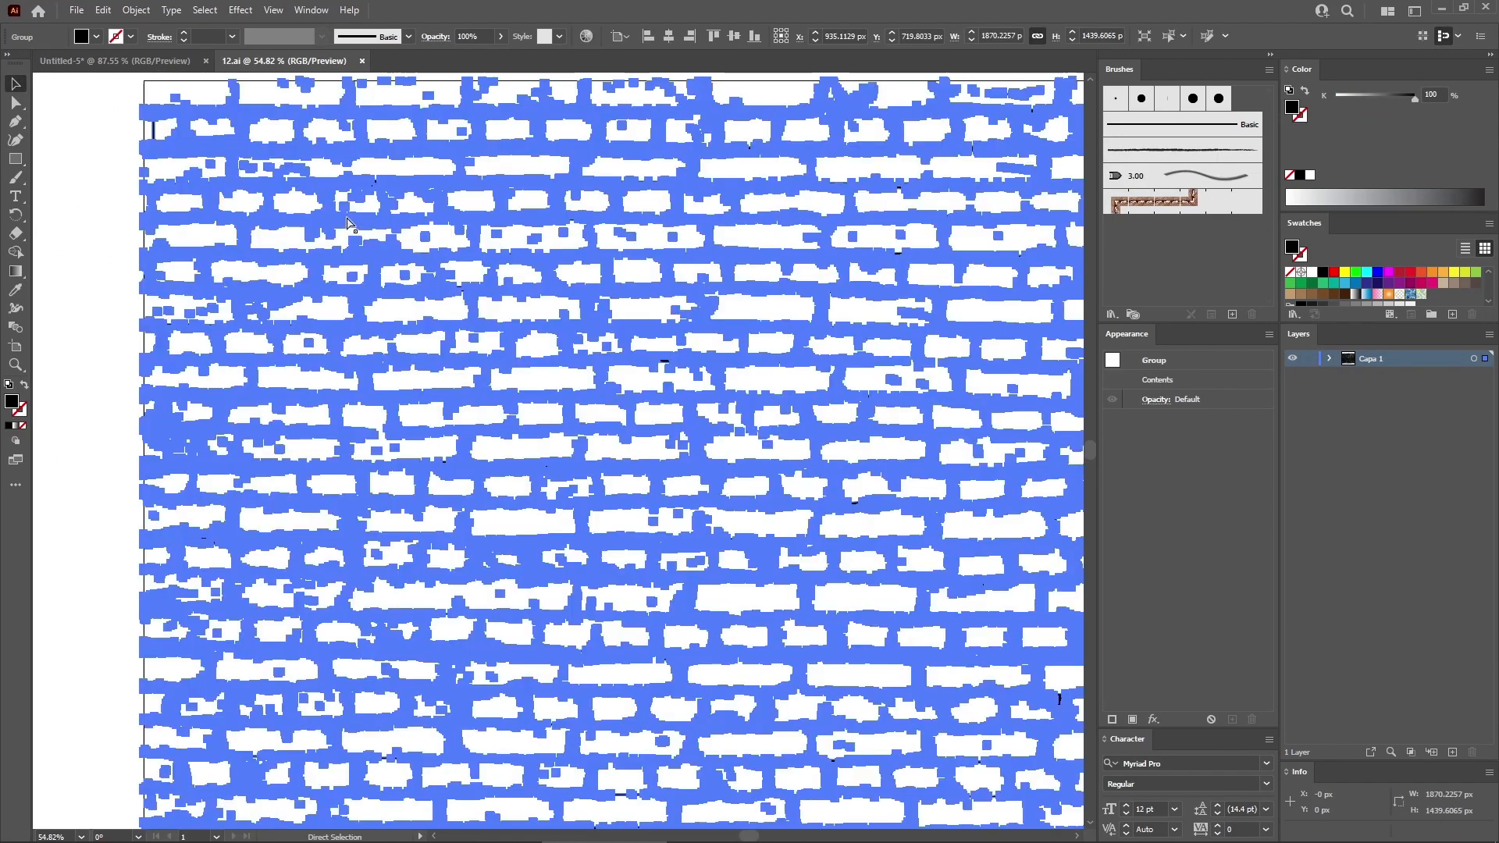
{"action": "left_click", "coordinate": [358, 87]}
{"action": "left_click", "coordinate": [361, 61]}
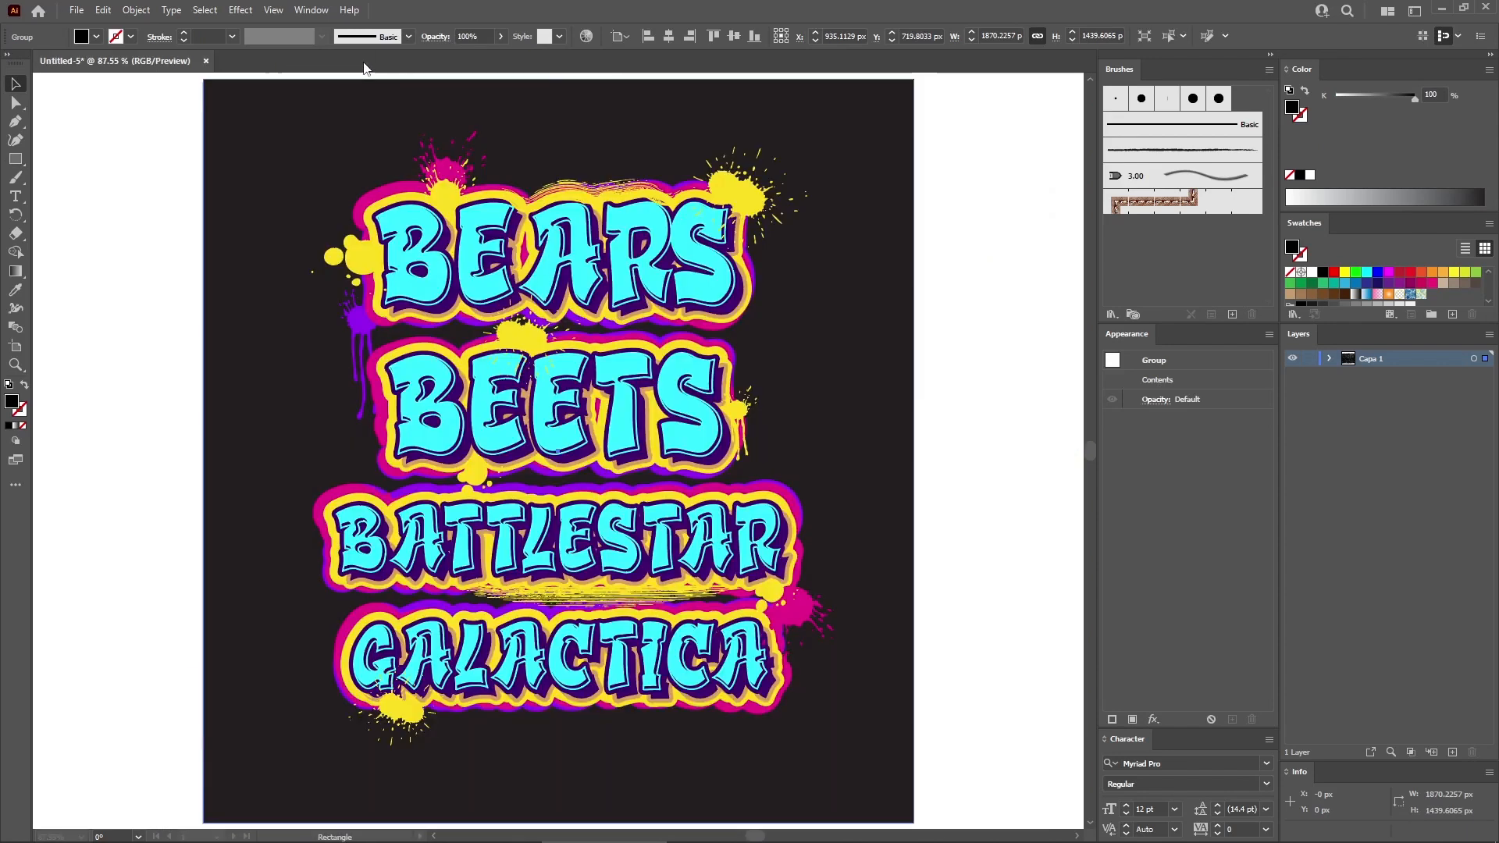
{"action": "left_click", "coordinate": [928, 404]}
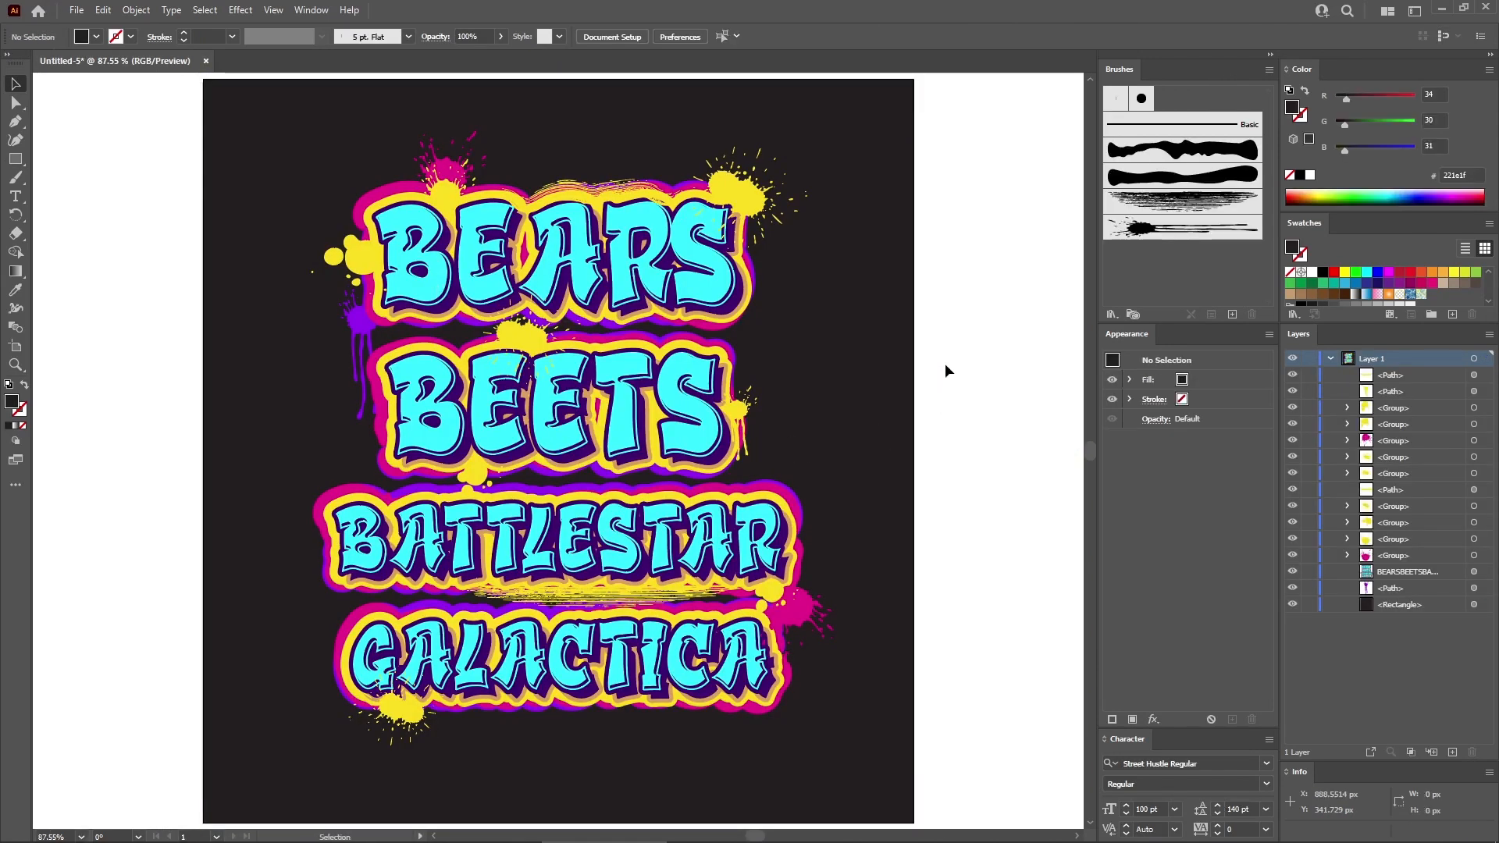
{"action": "key", "text": "a"}
{"action": "key", "text": "ctrl+v"}
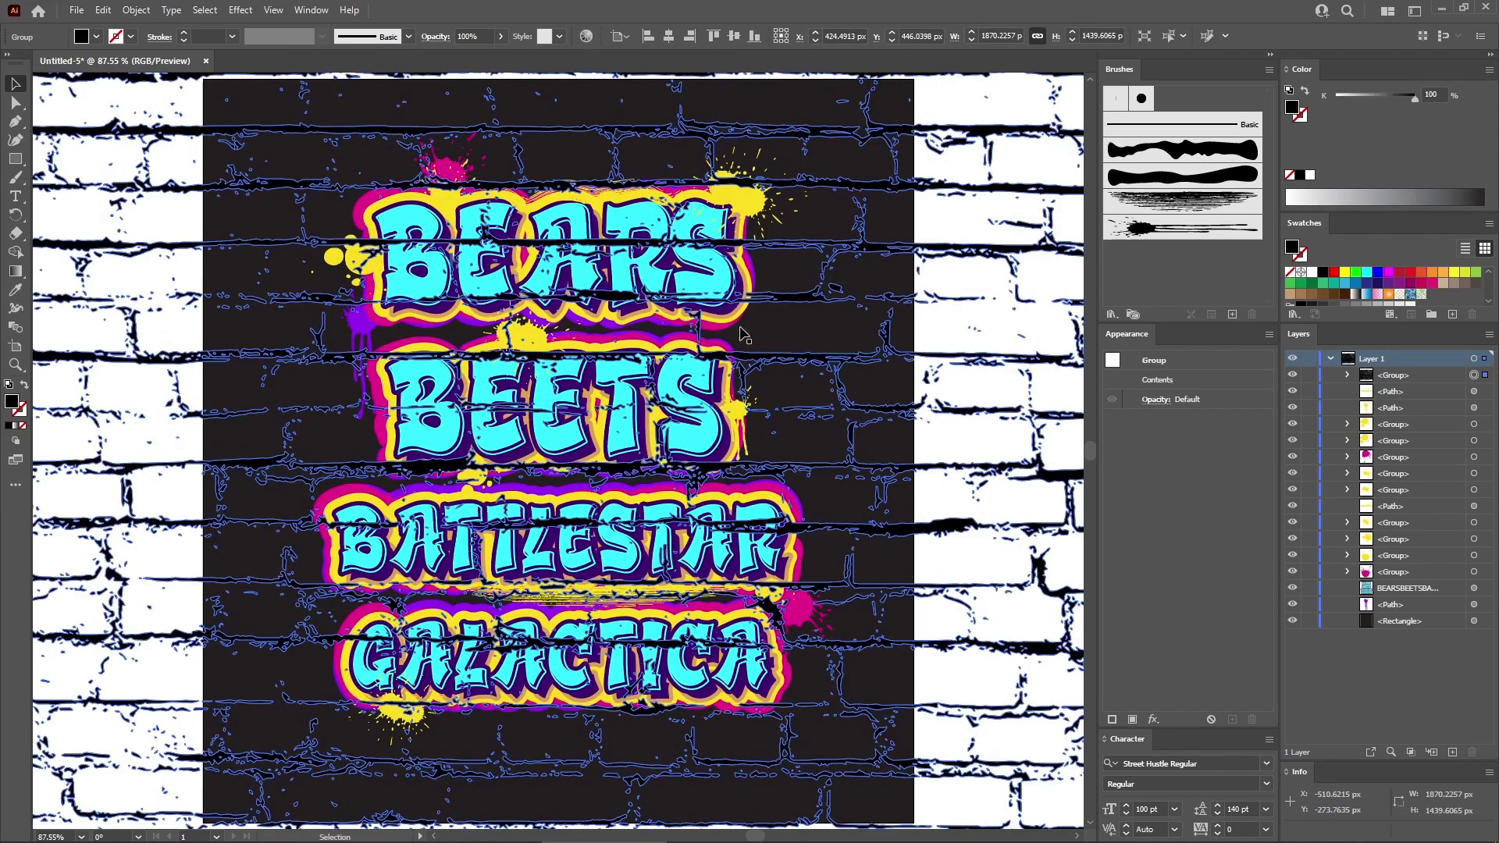
Scale the pasted brick texture proportionally to 890 px high and center it both ways on the artboard.
{"action": "left_click", "coordinate": [1115, 37]}
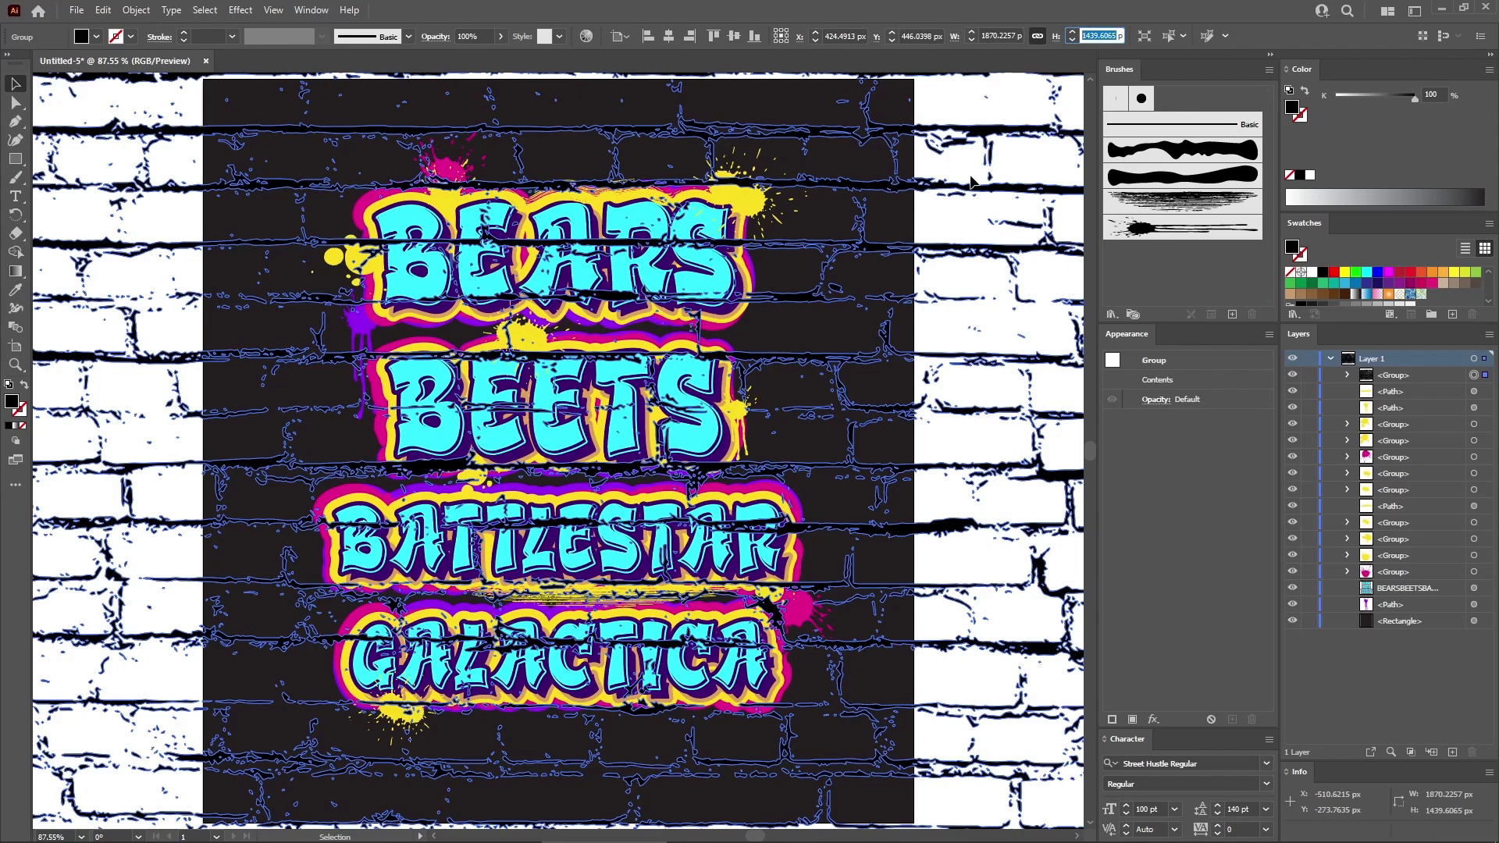
{"action": "type", "text": "890"}
{"action": "key", "text": "Return"}
{"action": "left_click", "coordinate": [669, 37]}
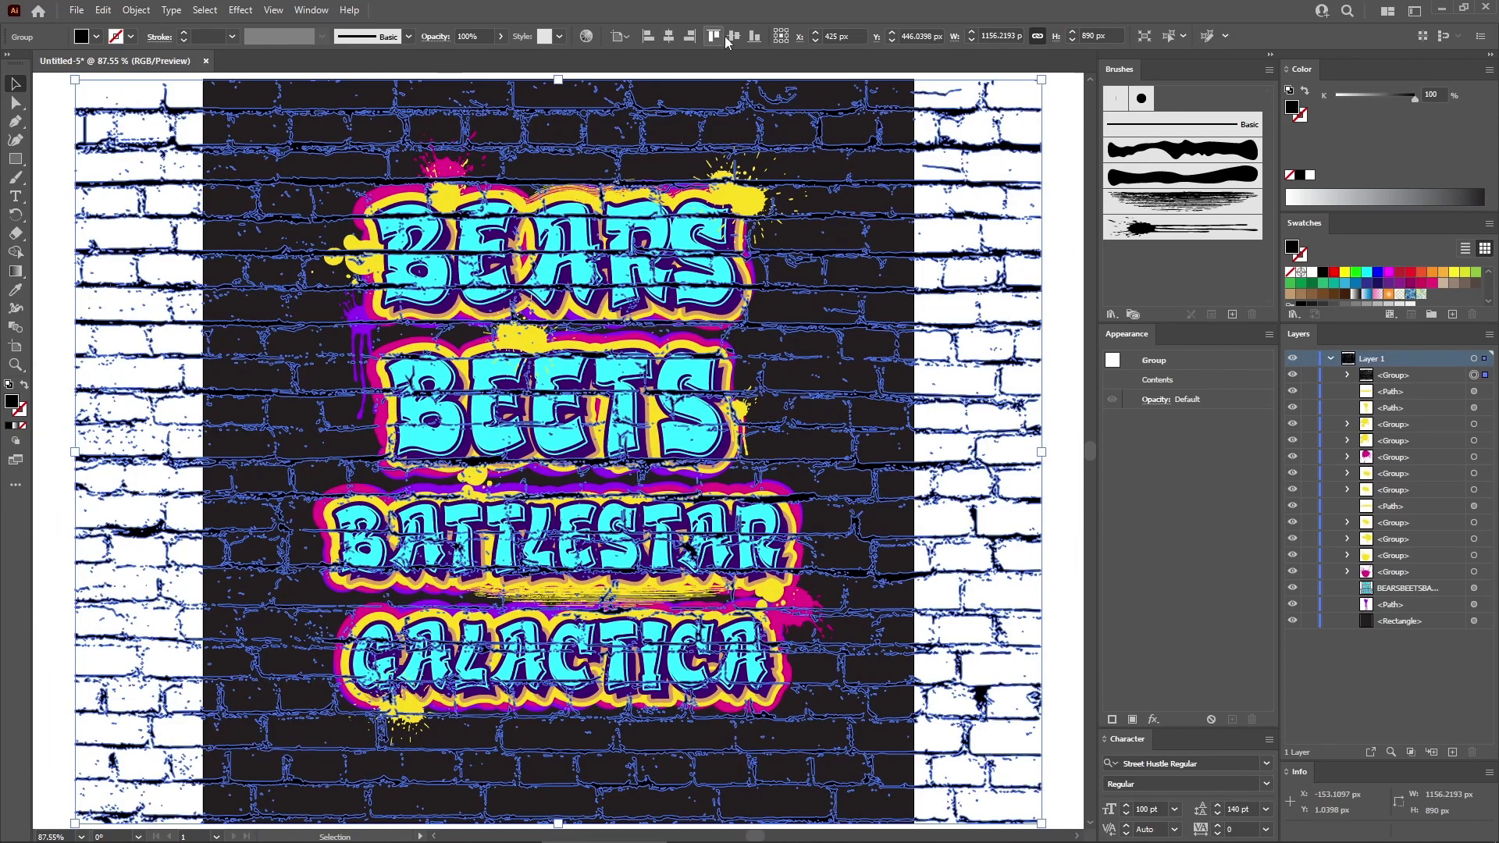
{"action": "left_click", "coordinate": [734, 37]}
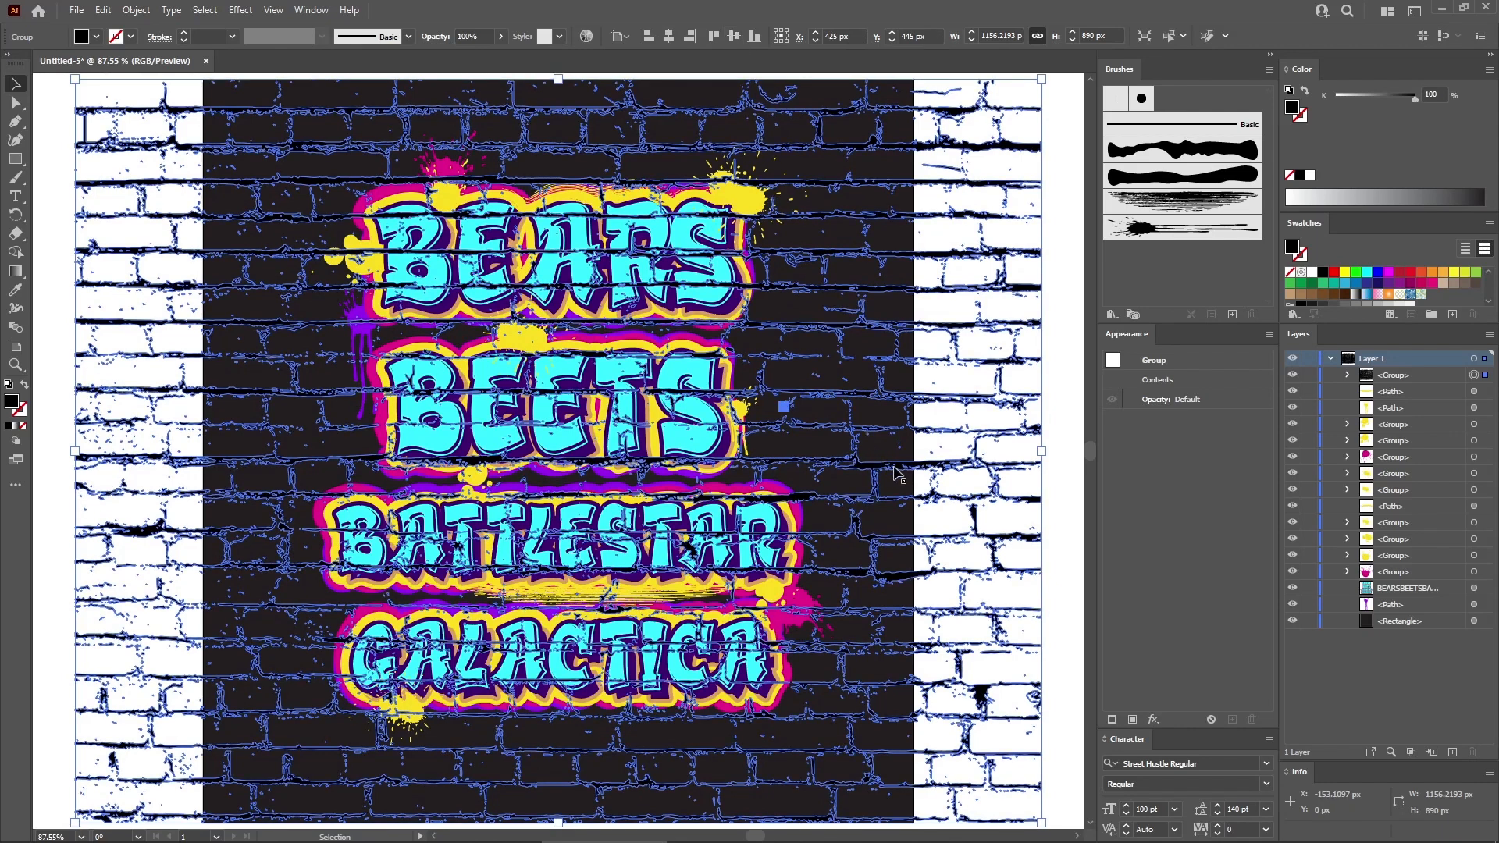
Set the brick texture group's opacity to 70% and its blending mode to Soft Light.
{"action": "left_click", "coordinate": [1155, 400]}
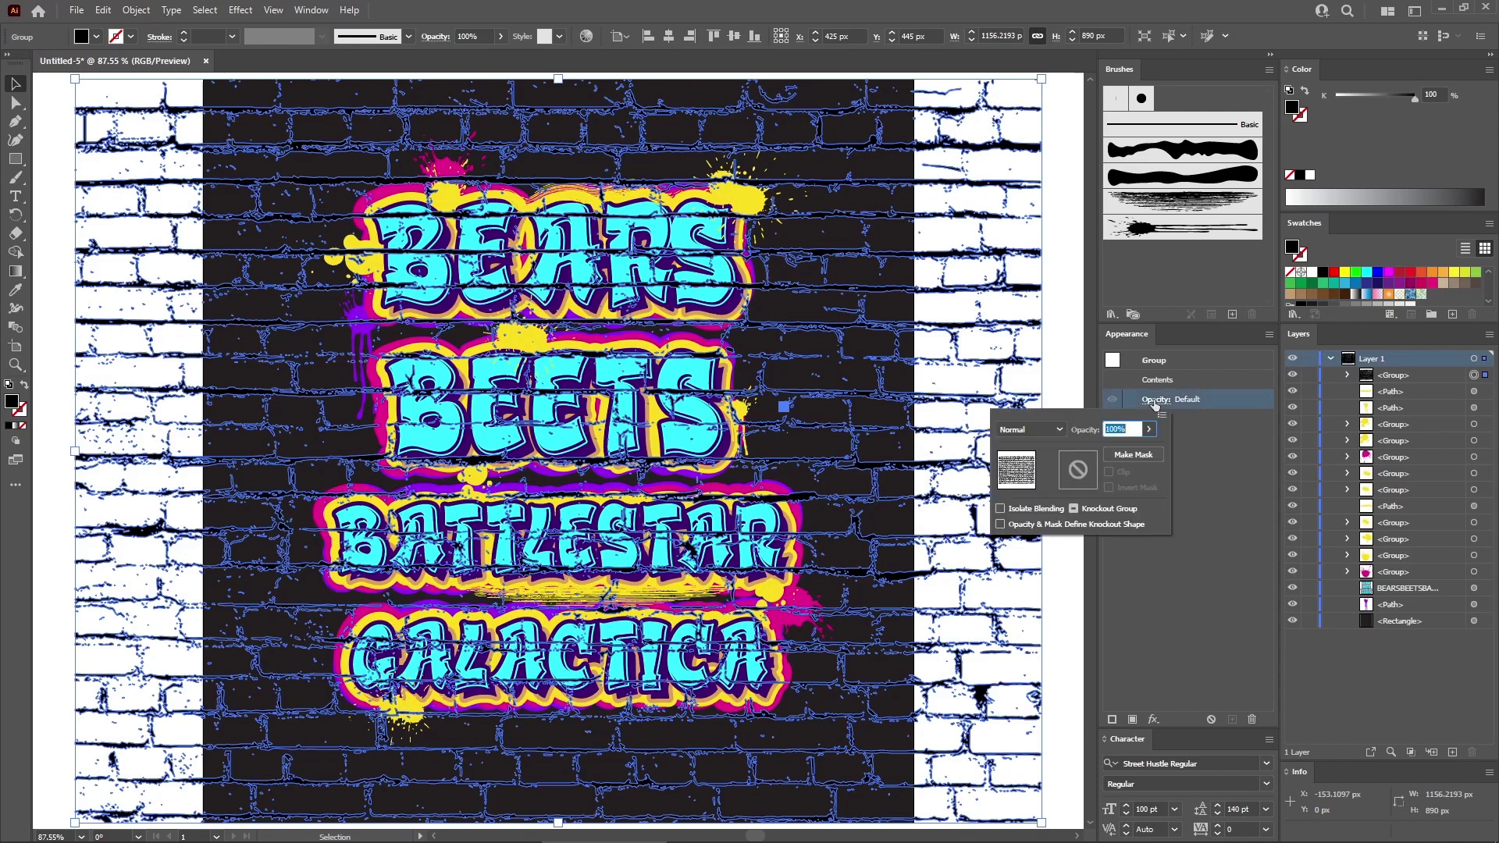
{"action": "type", "text": "70"}
{"action": "left_click", "coordinate": [1041, 433]}
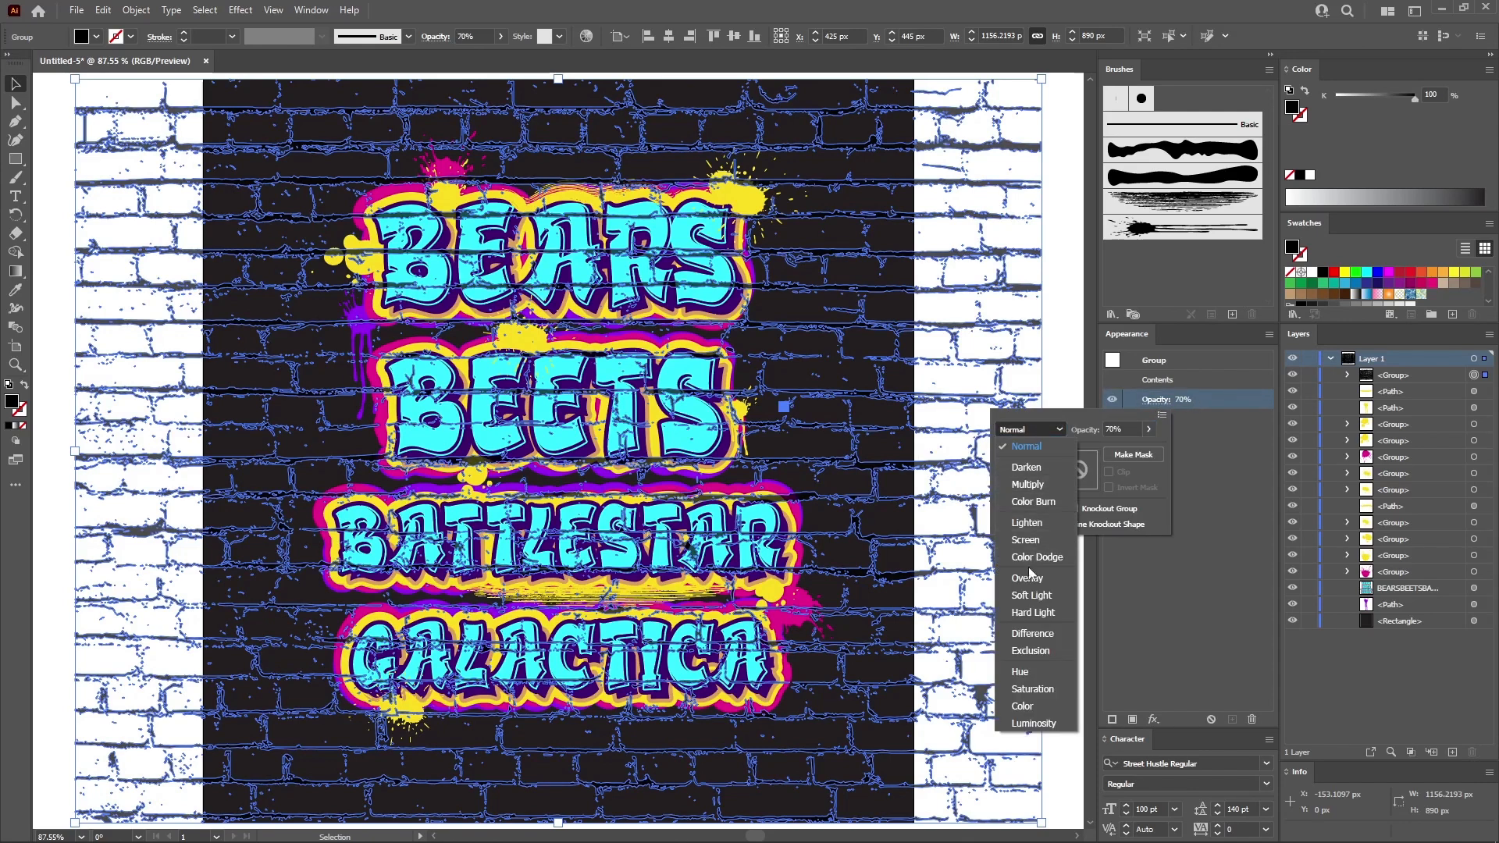
{"action": "left_click", "coordinate": [1028, 596]}
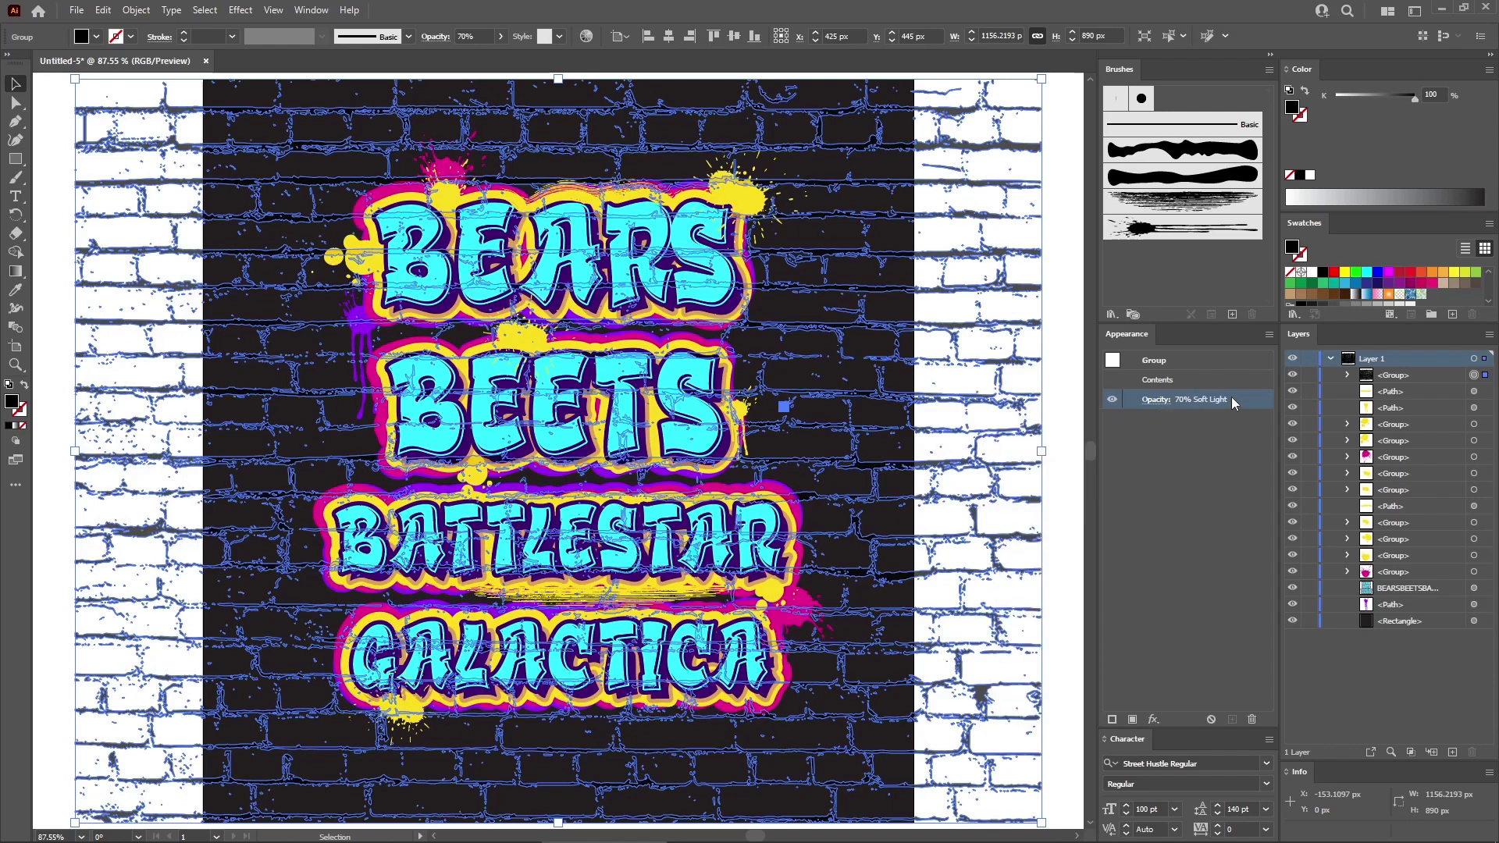
Add a Drop Shadow to the brick texture with Normal mode, 80% opacity, 0 px X offset, 1 px Y offset and 0 px blur.
{"action": "left_click", "coordinate": [240, 9]}
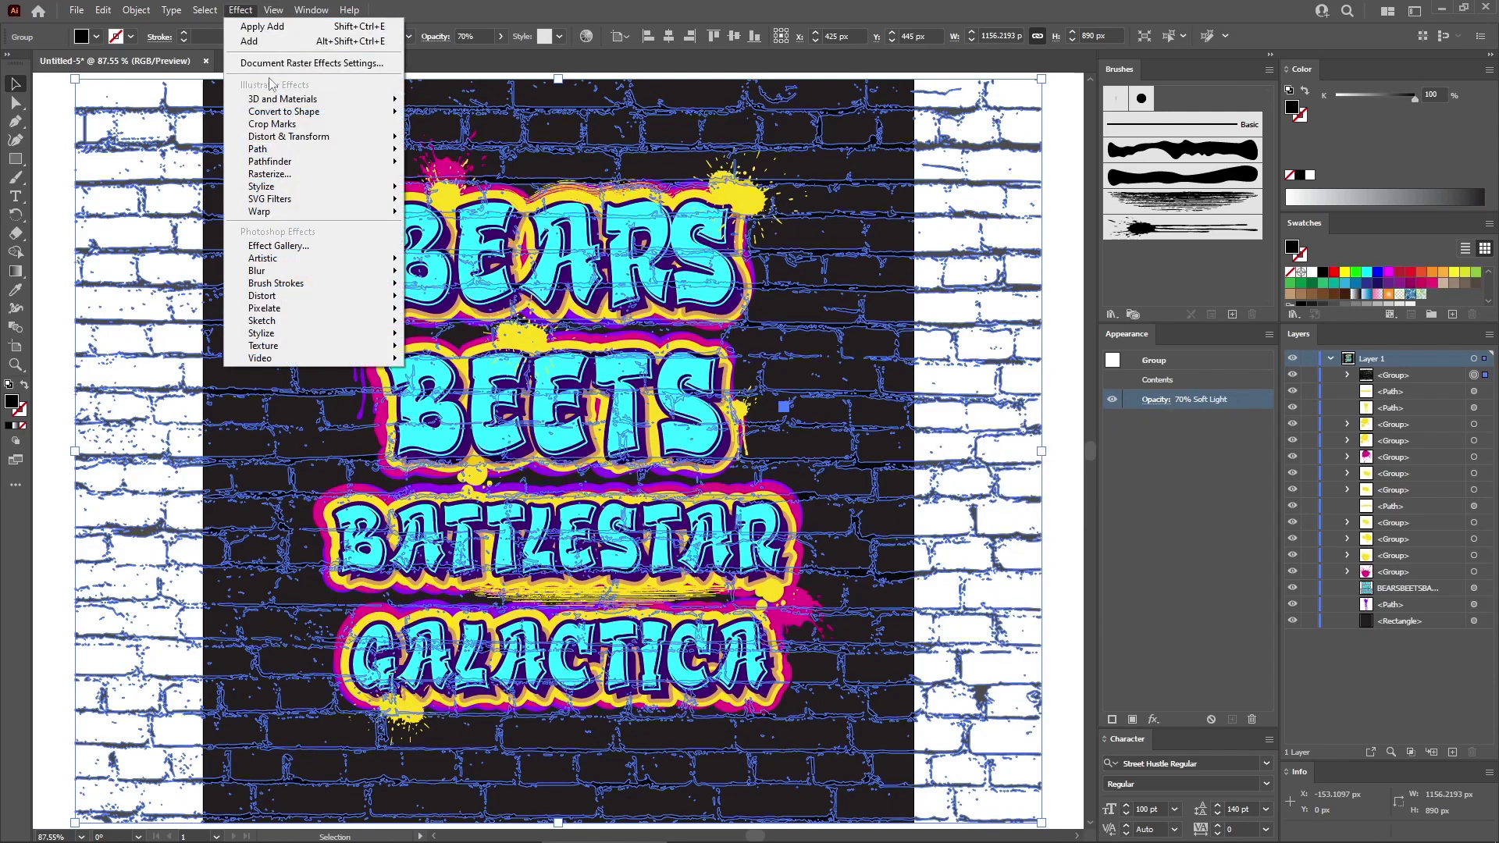
{"action": "mouse_move", "coordinate": [348, 193]}
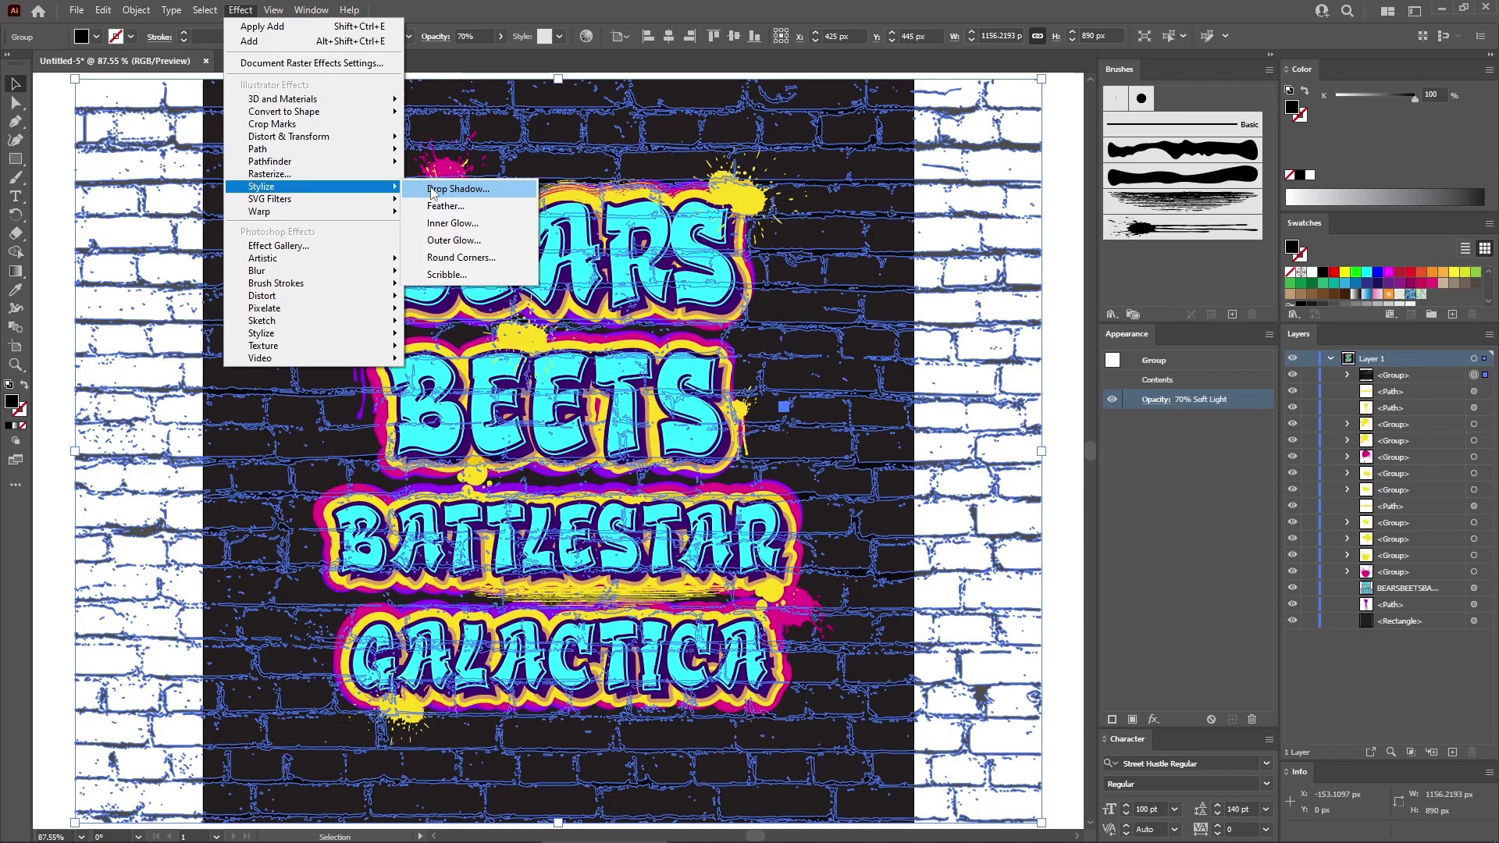
{"action": "left_click", "coordinate": [458, 189]}
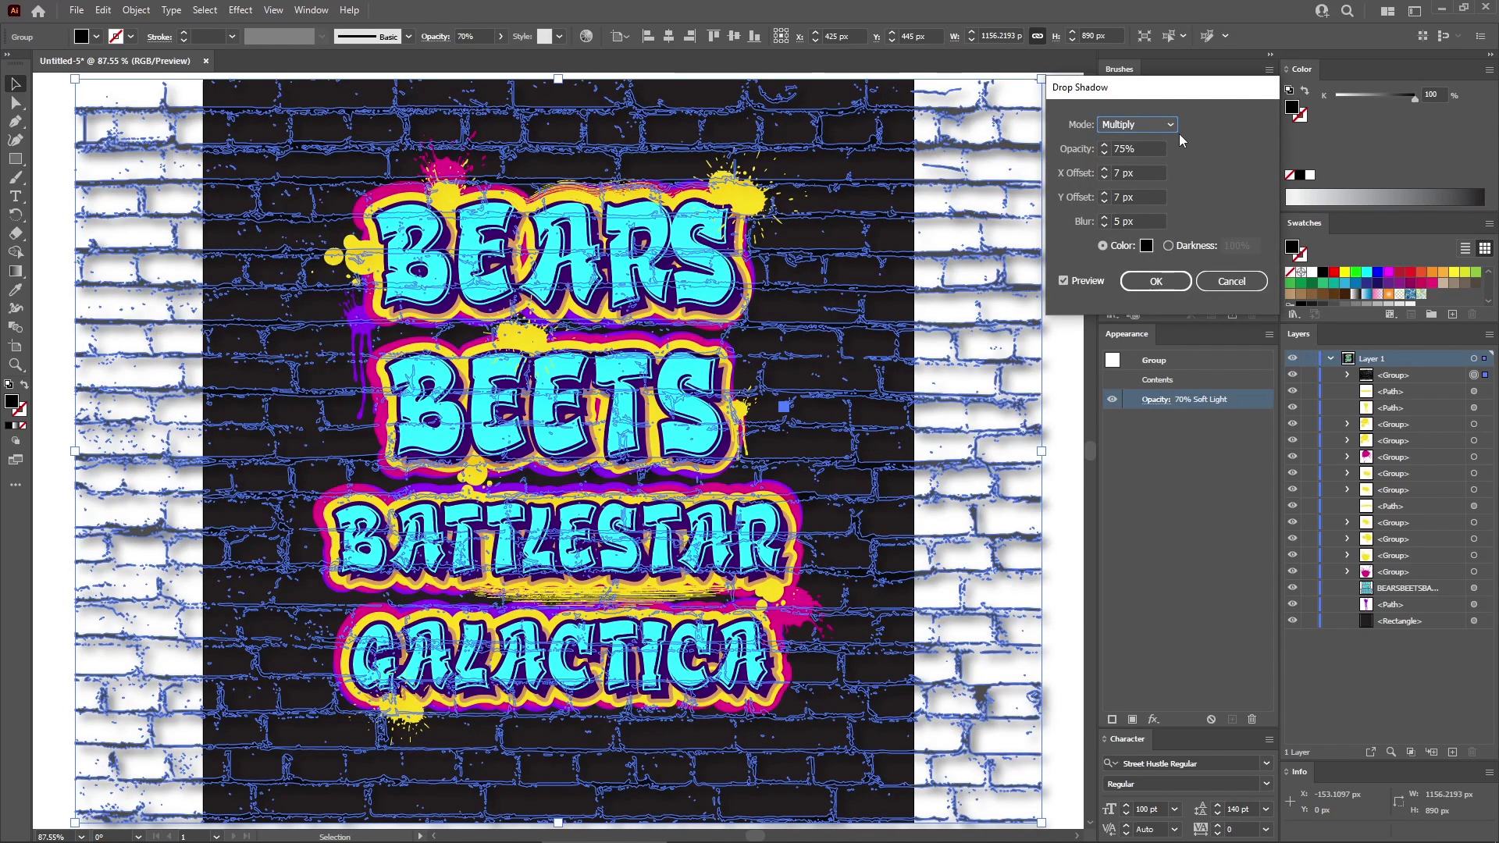
{"action": "left_click", "coordinate": [1173, 125]}
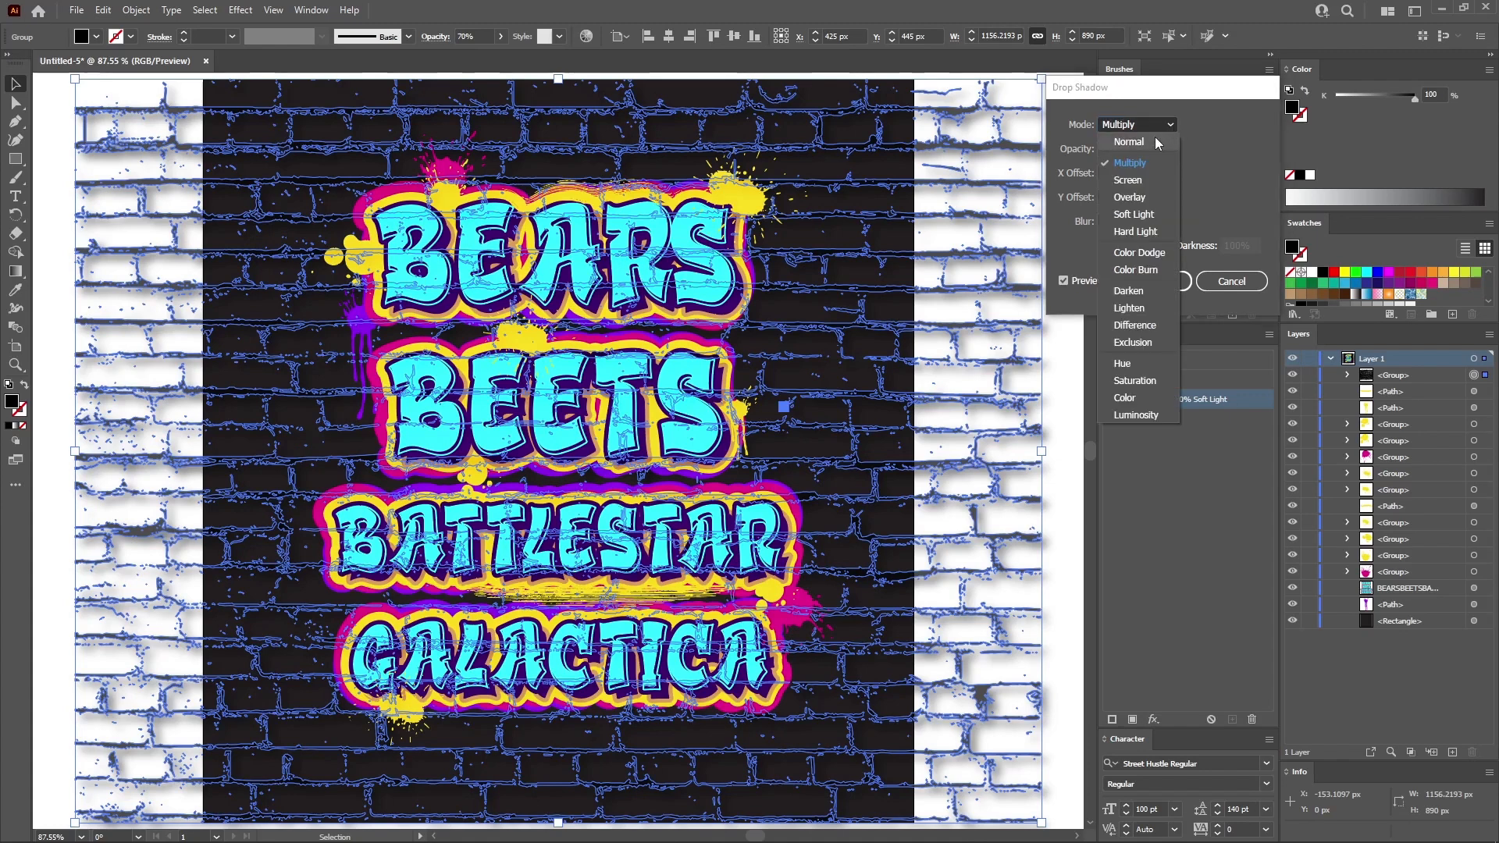
{"action": "left_click", "coordinate": [1151, 144]}
{"action": "key", "text": "Tab"}
{"action": "type", "text": "8"}
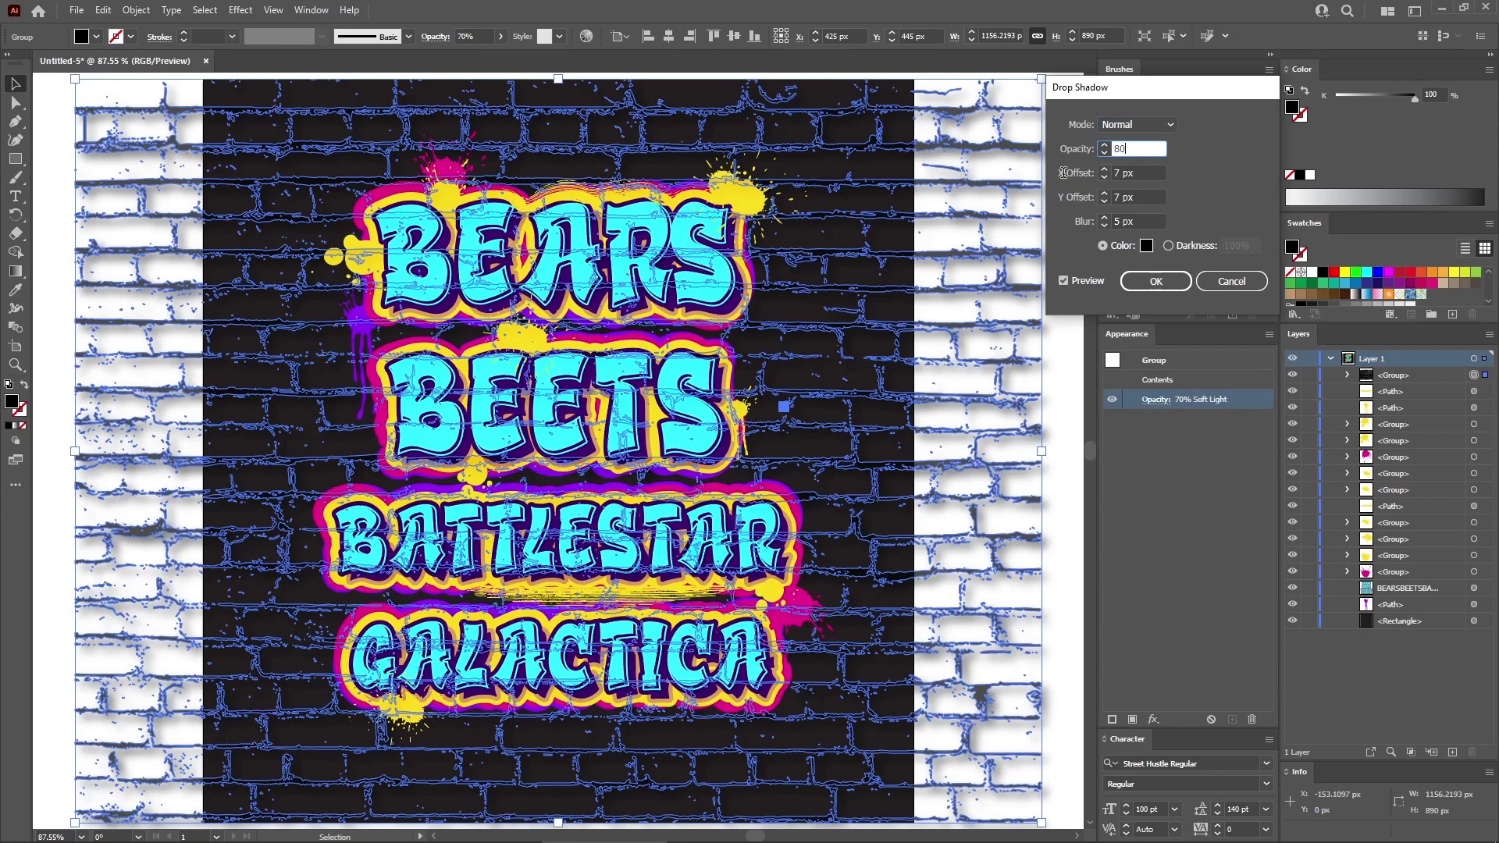
{"action": "key", "text": "Tab"}
{"action": "type", "text": "0"}
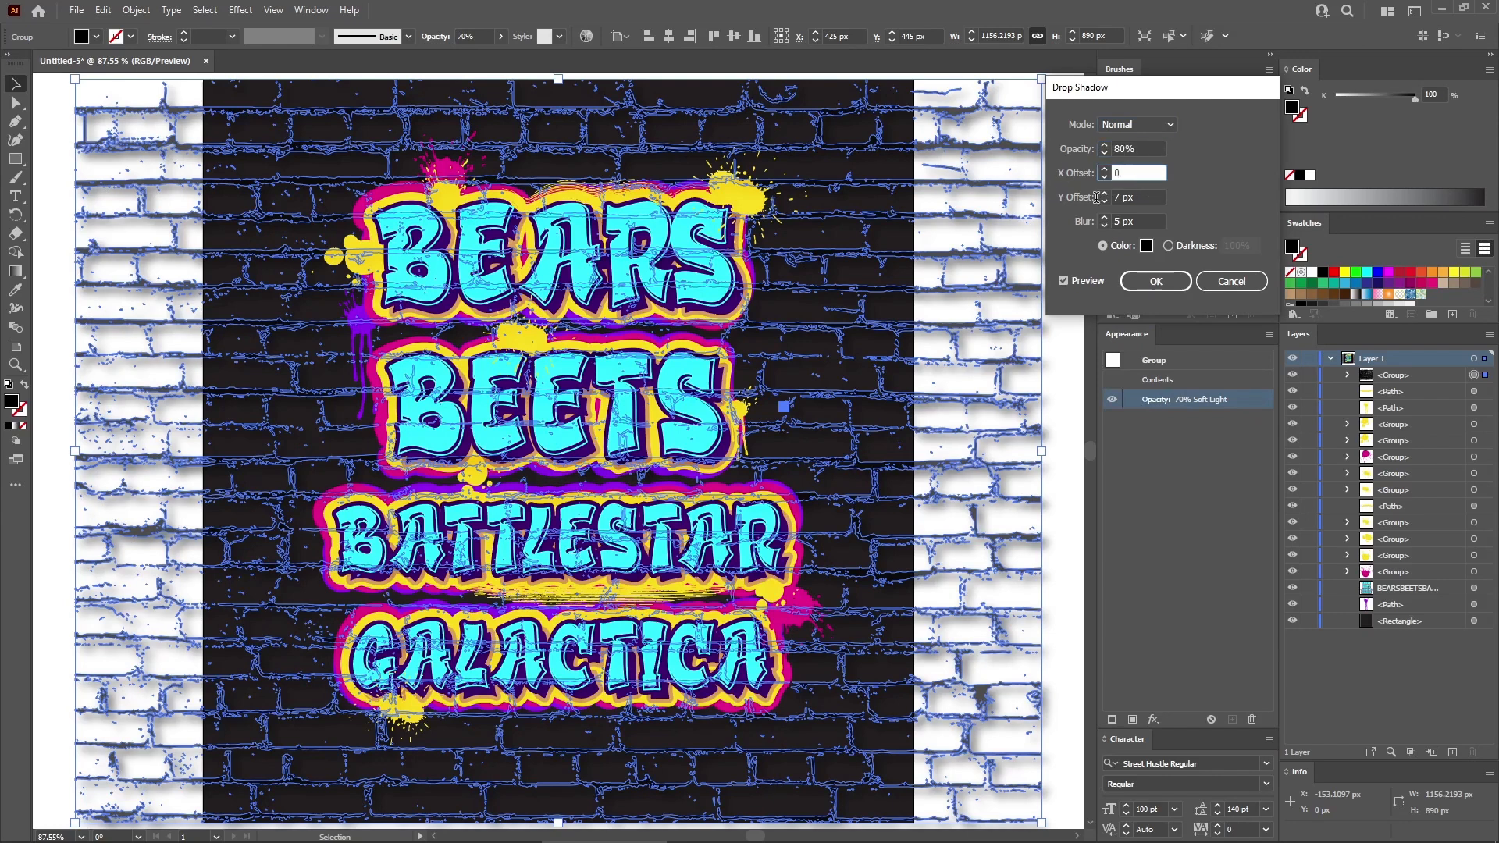
{"action": "key", "text": "Tab"}
{"action": "type", "text": "1"}
{"action": "key", "text": "Tab"}
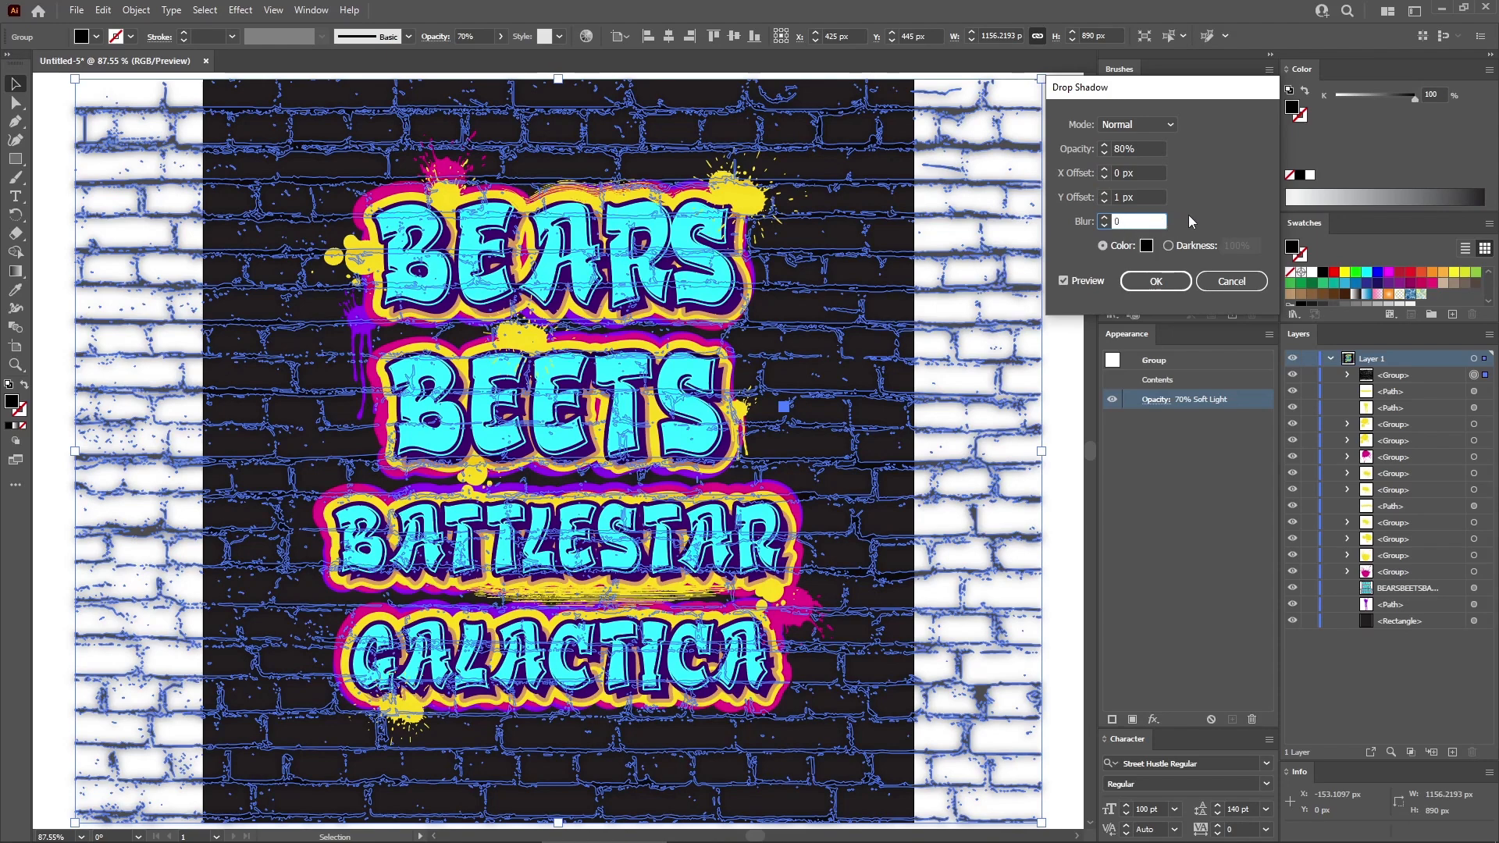
Set the drop shadow color to white (ffffff), apply the effect and deselect the brick texture.
{"action": "left_click", "coordinate": [1146, 246]}
{"action": "type", "text": "ffffff"}
{"action": "left_click", "coordinate": [868, 264]}
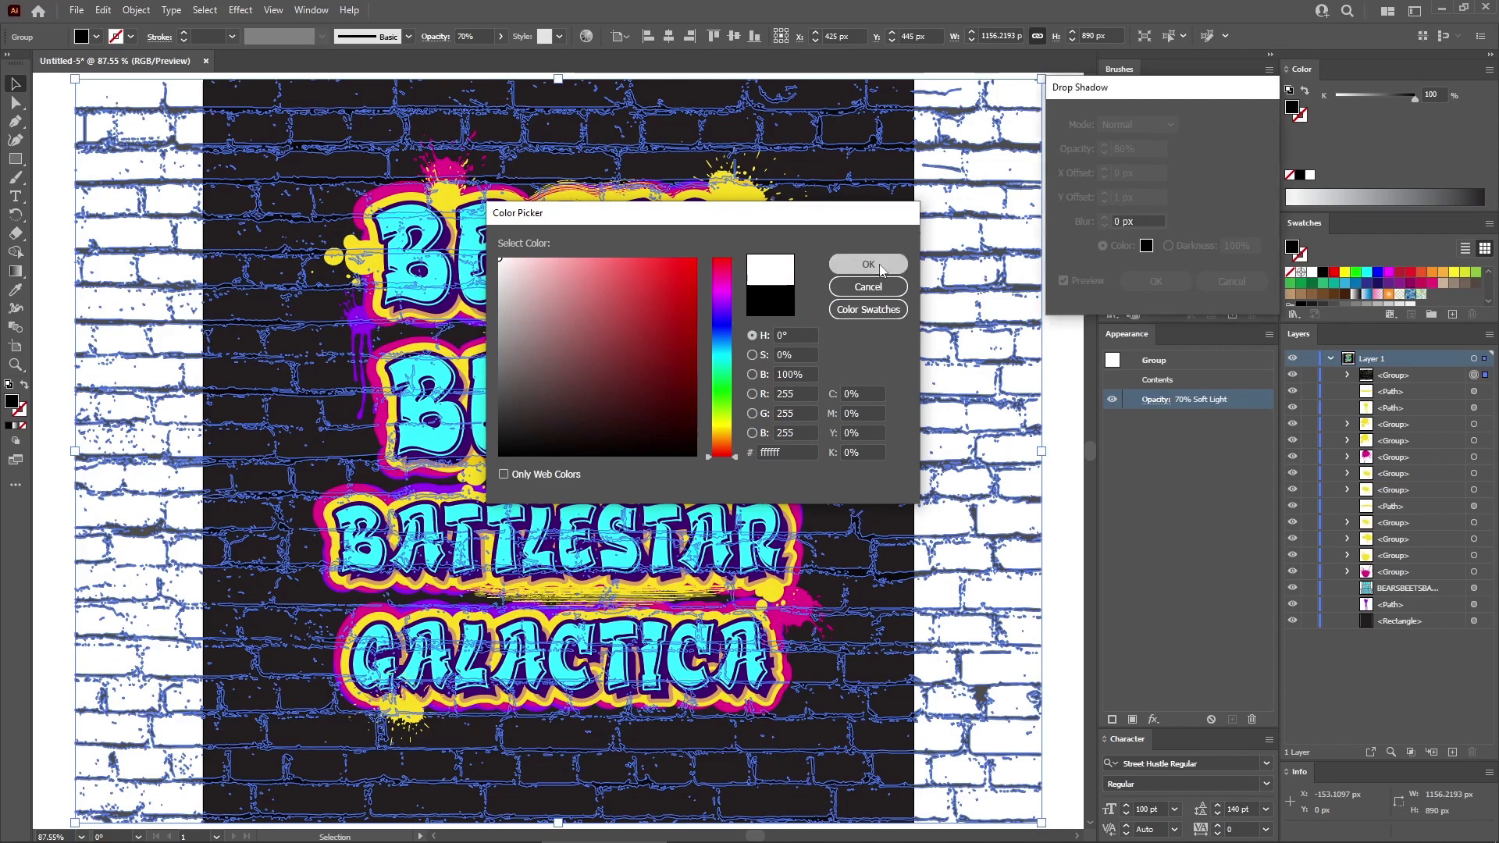
{"action": "left_click", "coordinate": [1157, 281]}
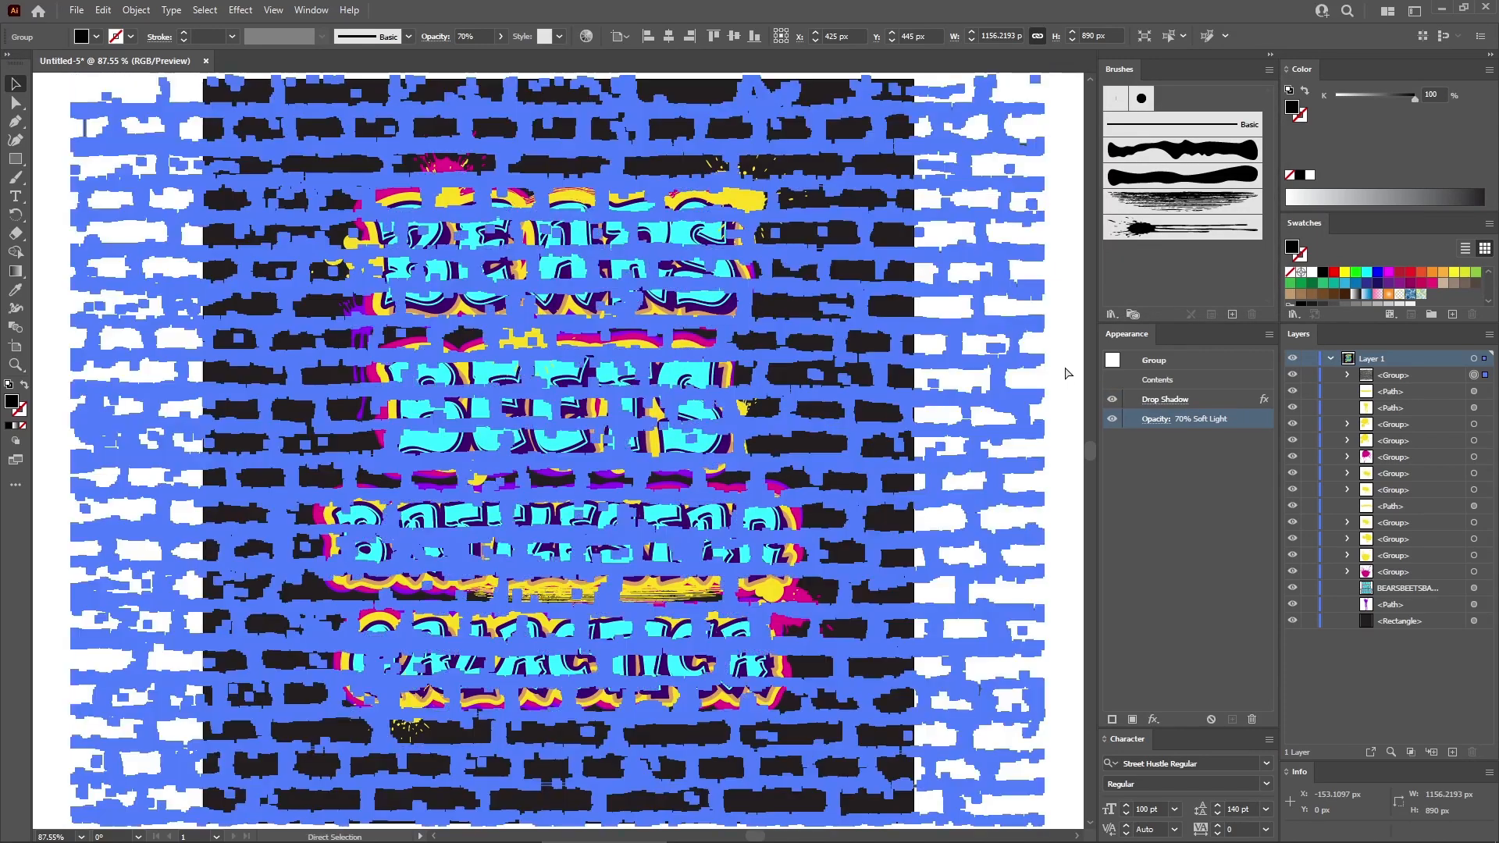
{"action": "left_click", "coordinate": [1068, 372]}
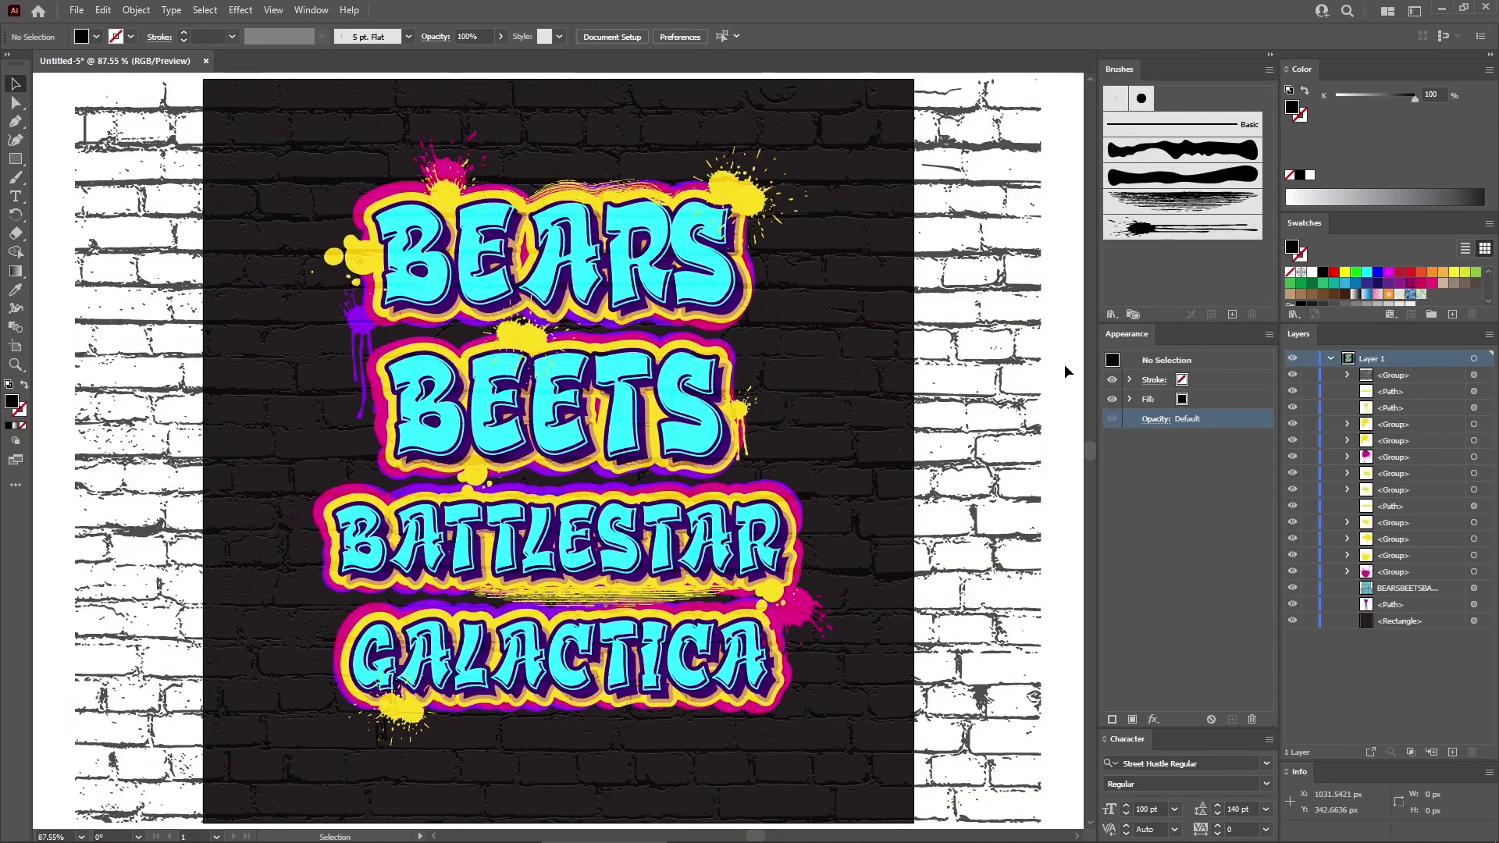
Duplicate the dark background rectangle, bring the copy in front of all artwork and fill it with black (000000).
{"action": "left_click", "coordinate": [1473, 622]}
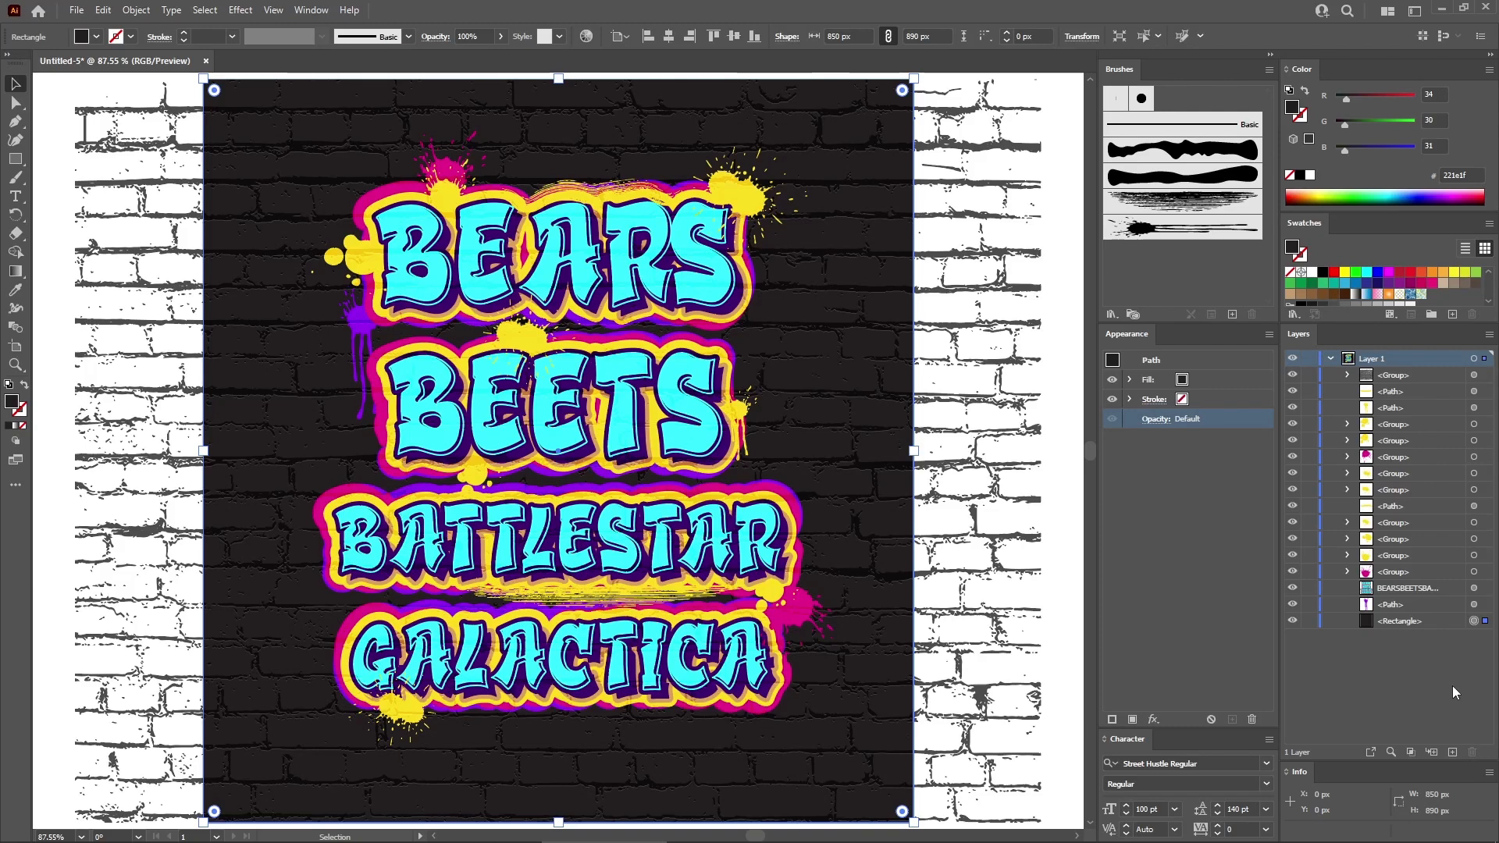
{"action": "key", "text": "ctrl+shift+bracketright"}
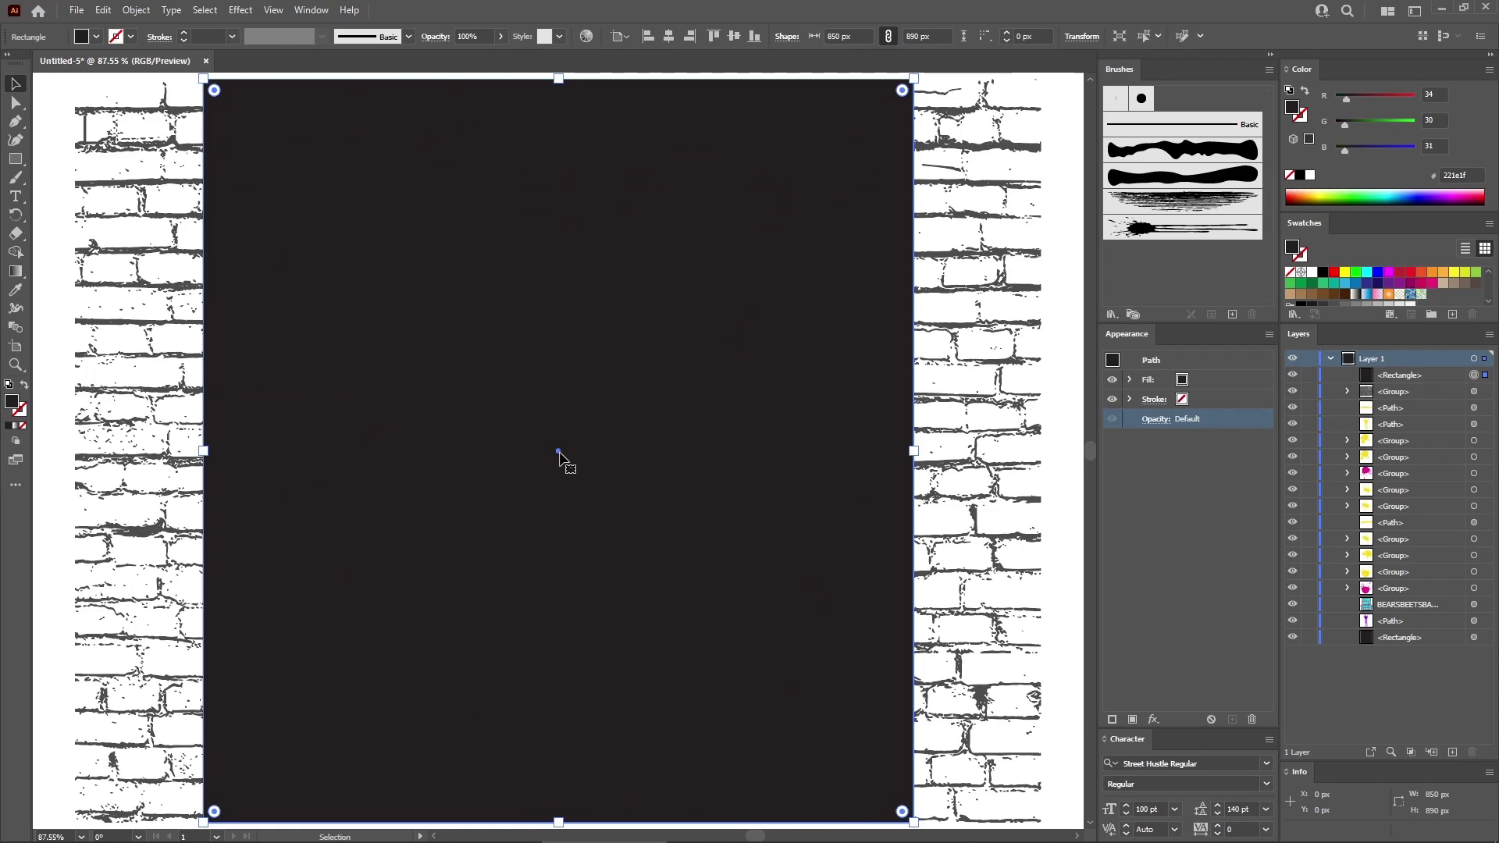
{"action": "left_click", "coordinate": [1240, 378]}
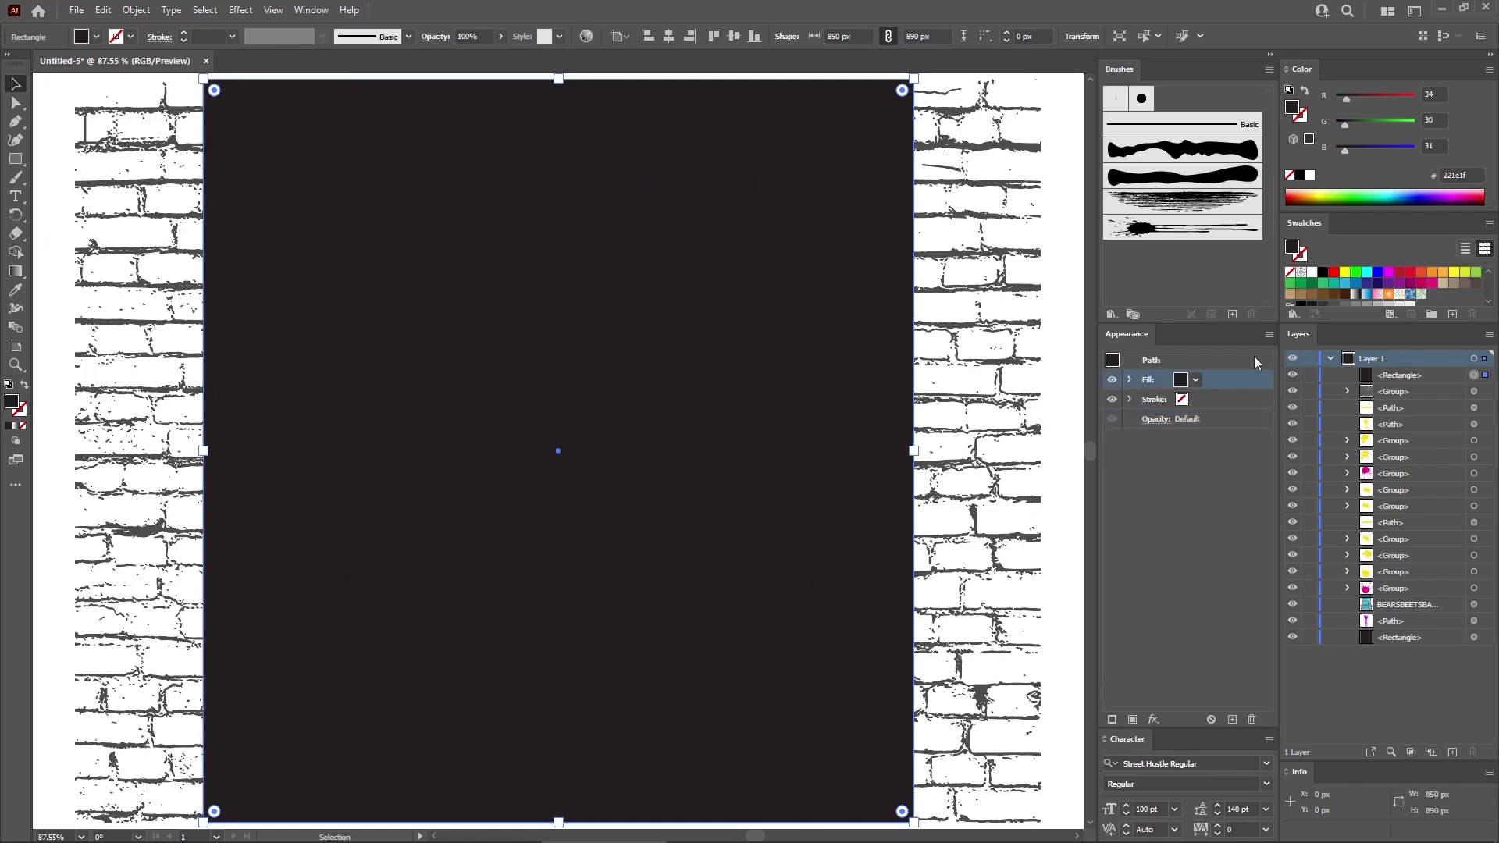
{"action": "left_click_drag", "start_coordinate": [1363, 98], "coordinate": [1319, 149]}
Set the front black rectangle's opacity to 25% and its blending mode to Soft Light.
{"action": "left_click", "coordinate": [1153, 423]}
{"action": "type", "text": "25"}
{"action": "left_click", "coordinate": [1043, 448]}
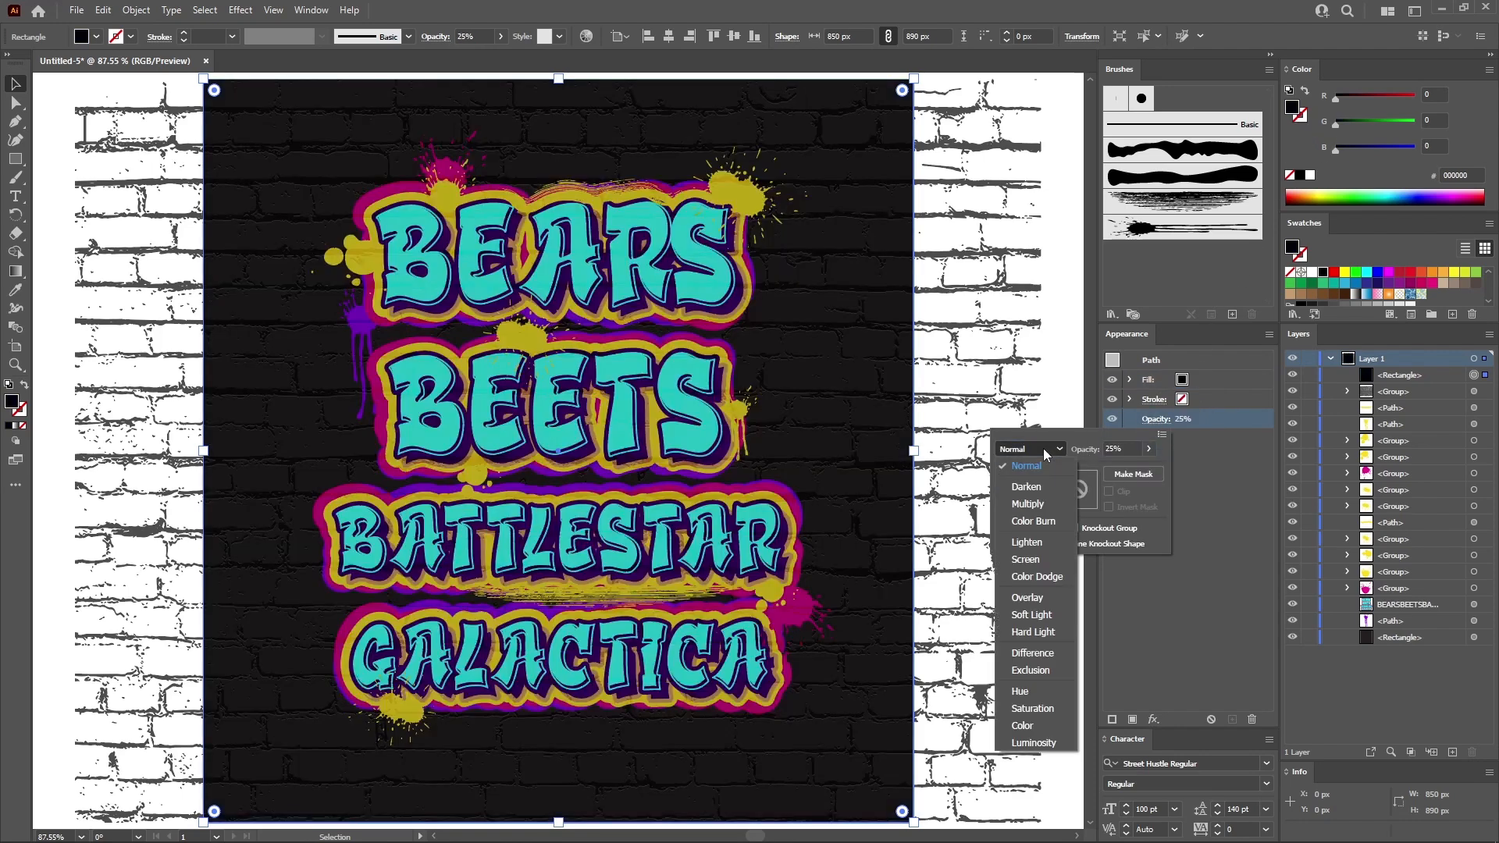
{"action": "left_click", "coordinate": [1030, 614]}
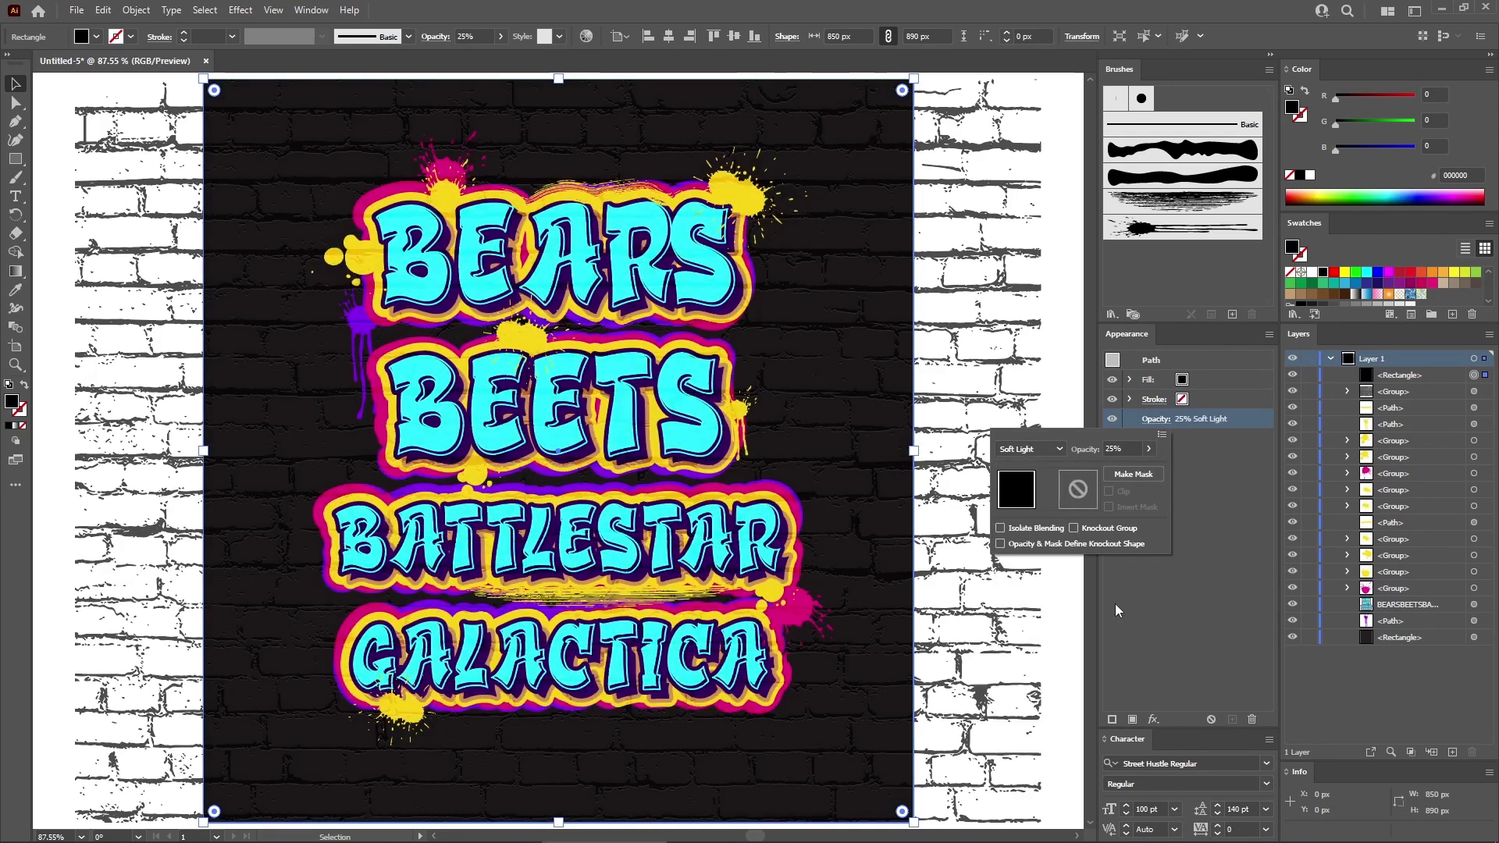
Apply a Film Grain effect to the front rectangle with Grain 20, Highlight Area 0 and Intensity 10, and deselect it.
{"action": "left_click", "coordinate": [241, 10]}
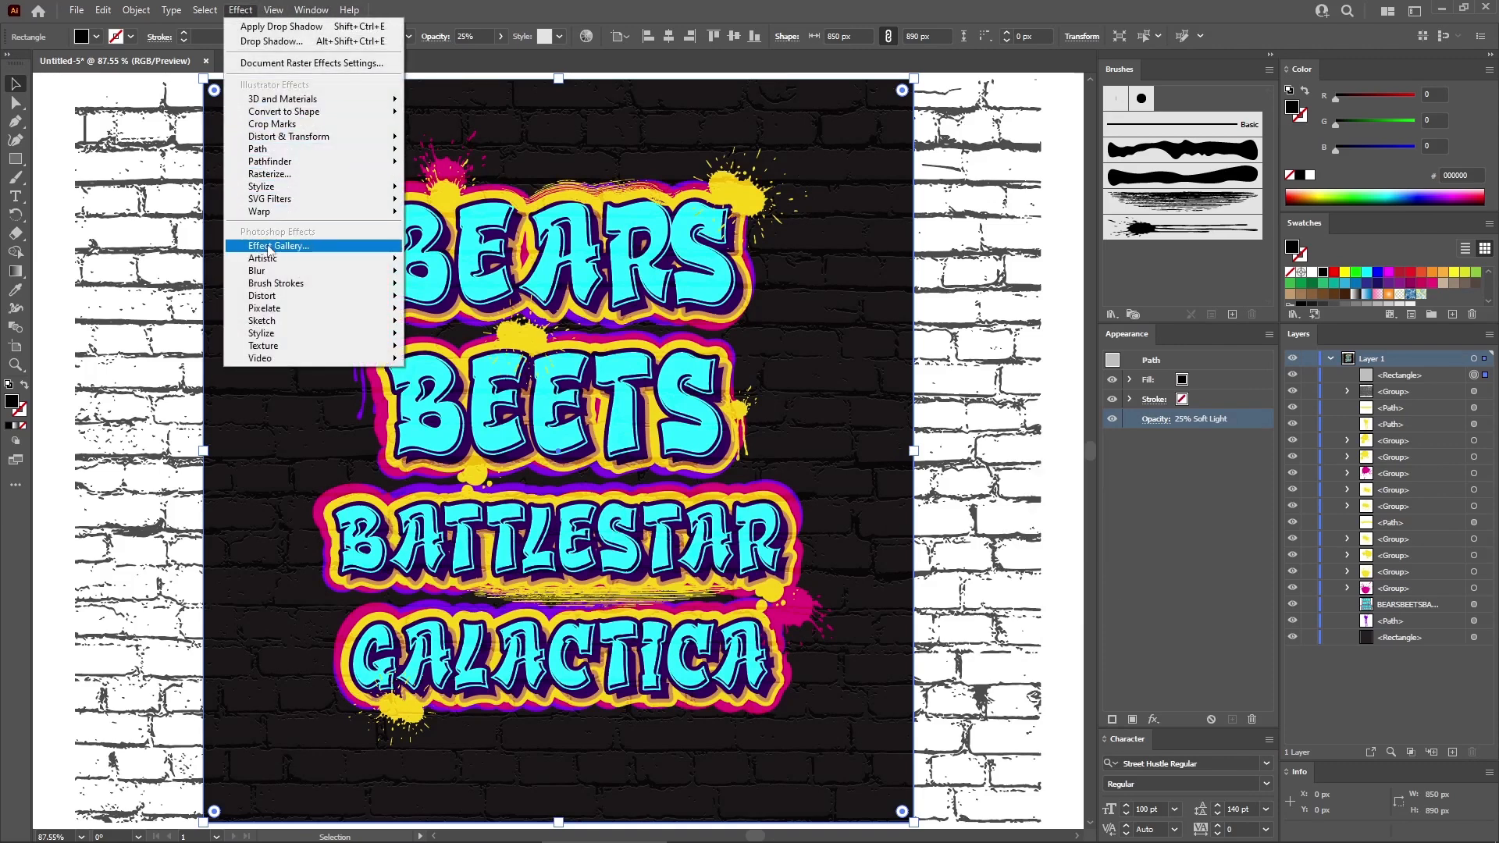
{"action": "left_click", "coordinate": [633, 326]}
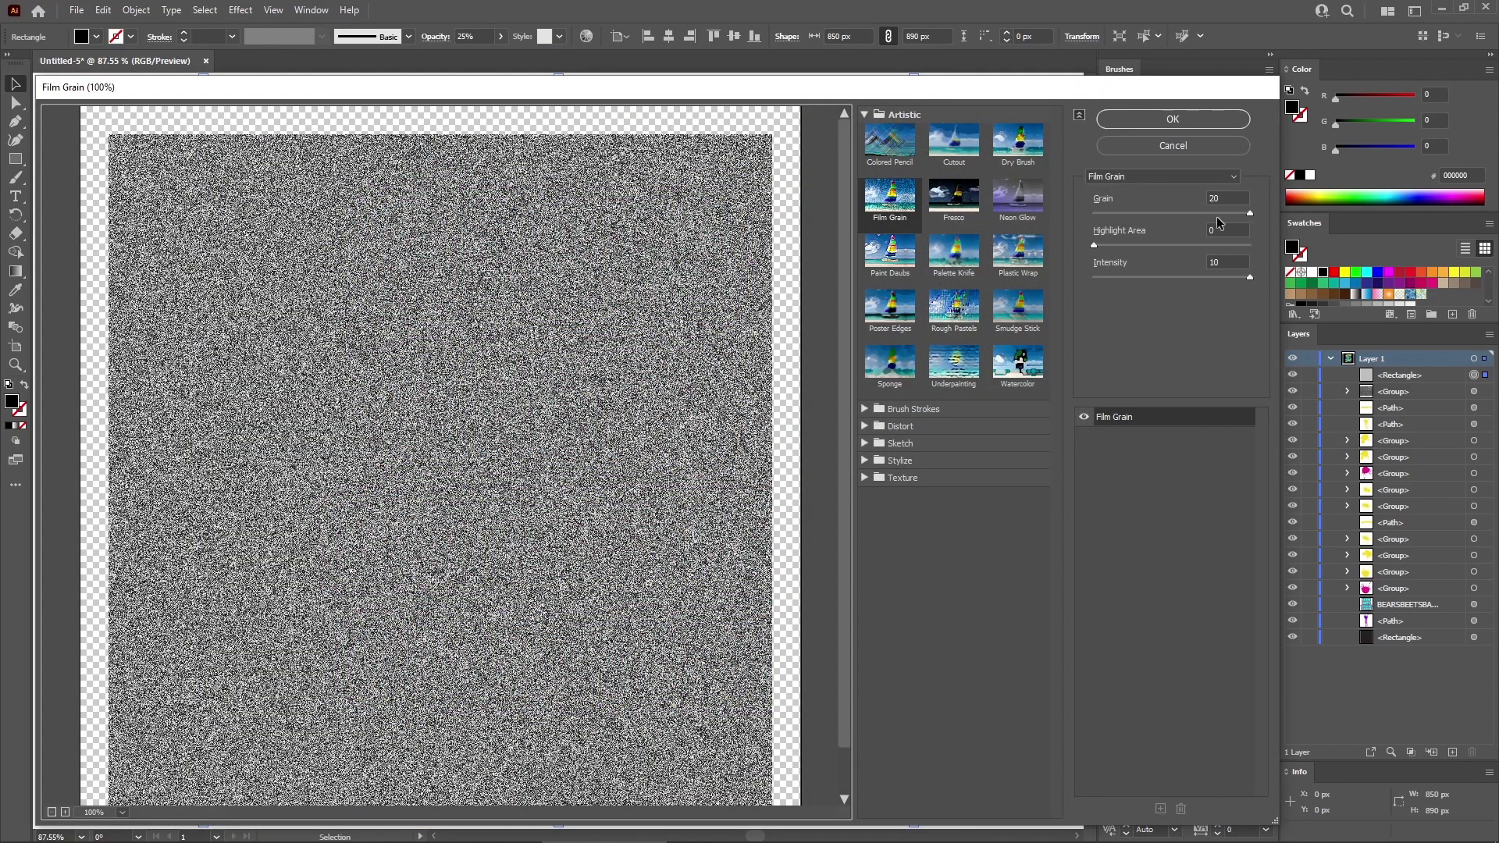
{"action": "left_click", "coordinate": [1194, 127]}
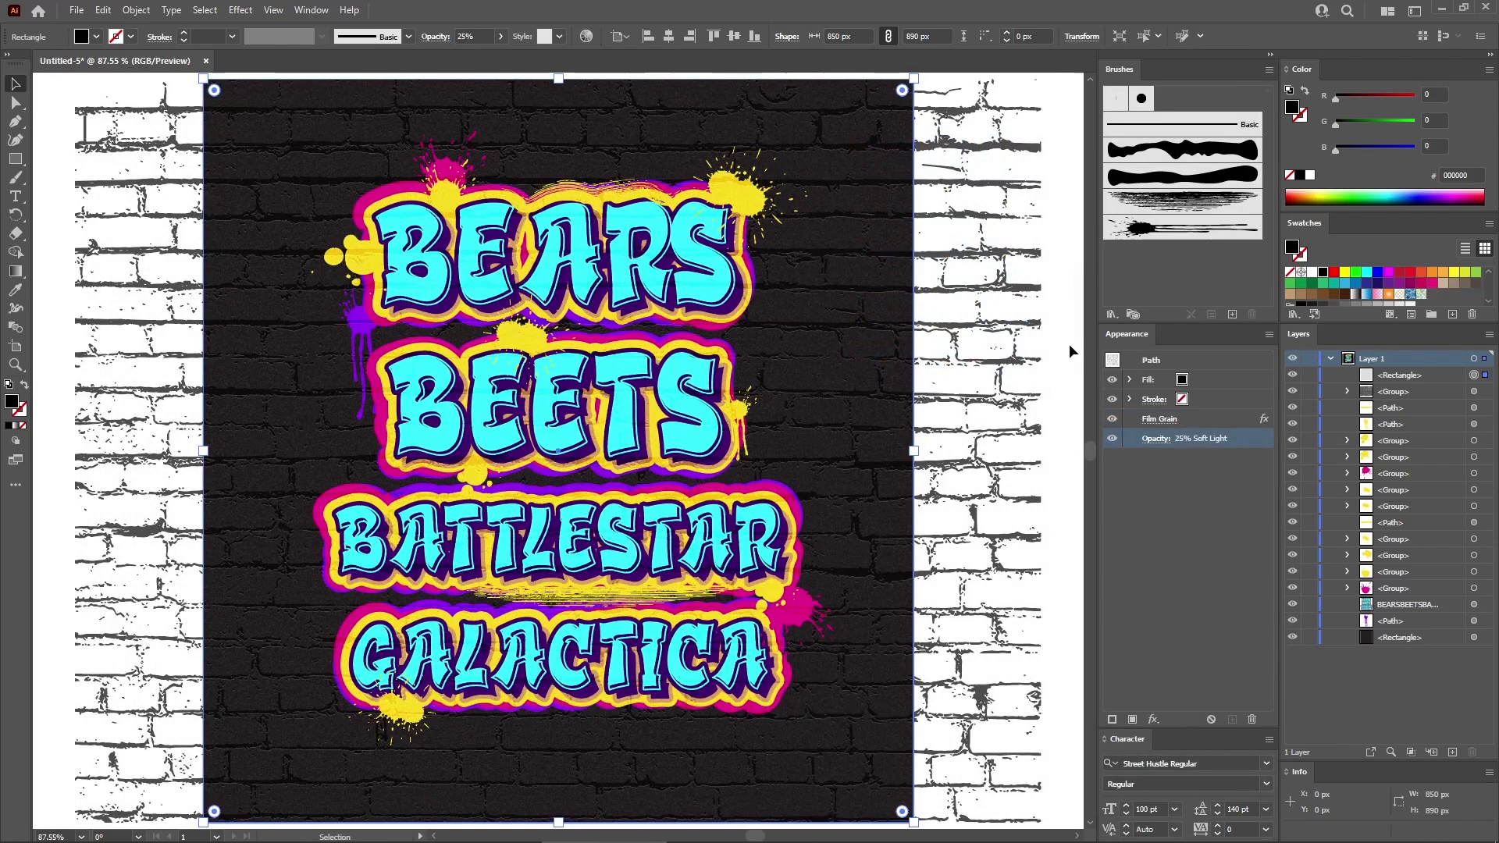
{"action": "left_click", "coordinate": [1065, 344]}
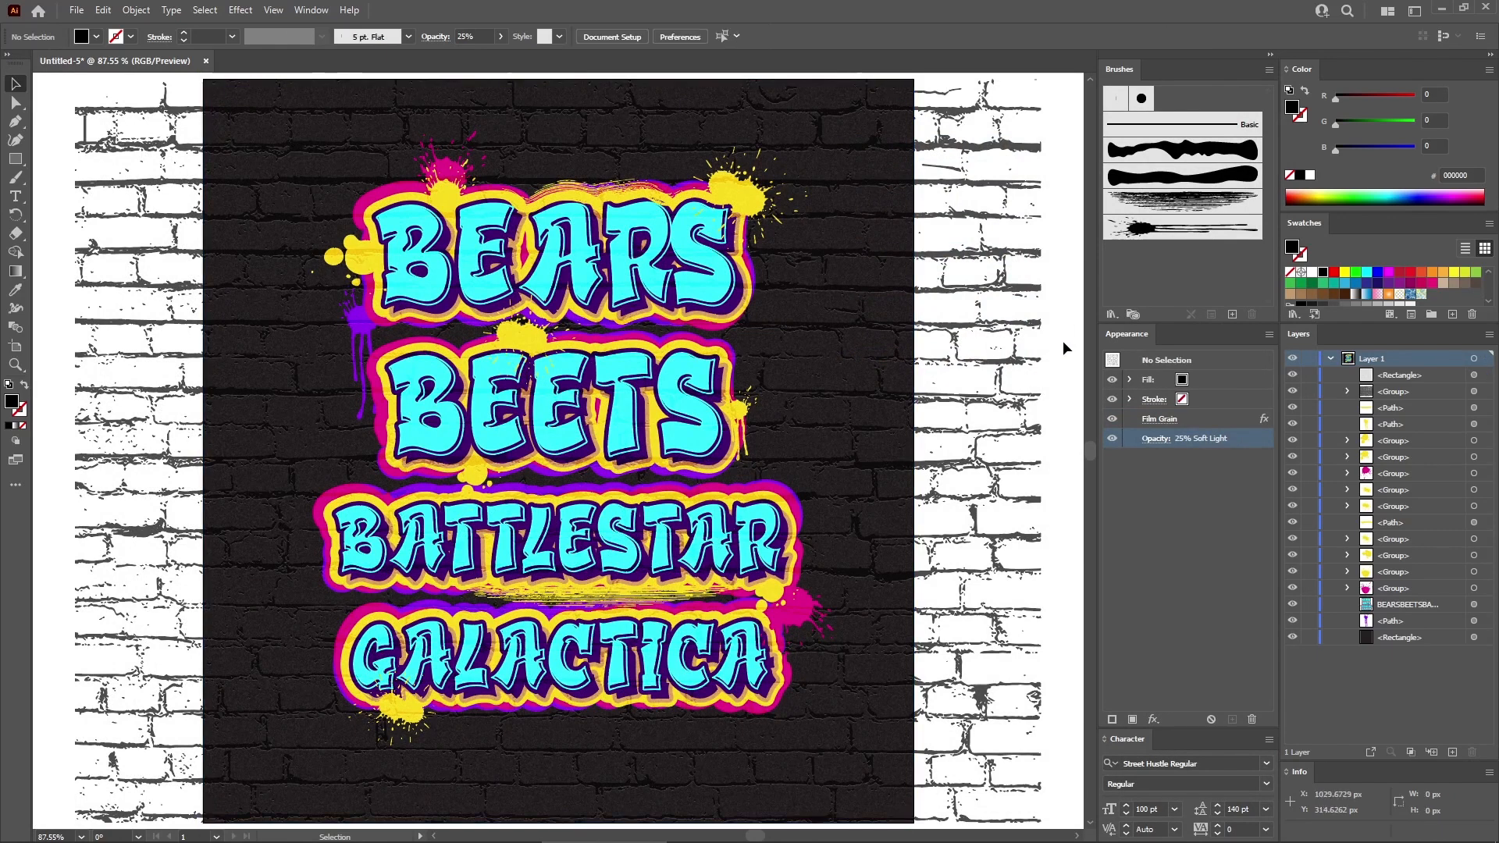